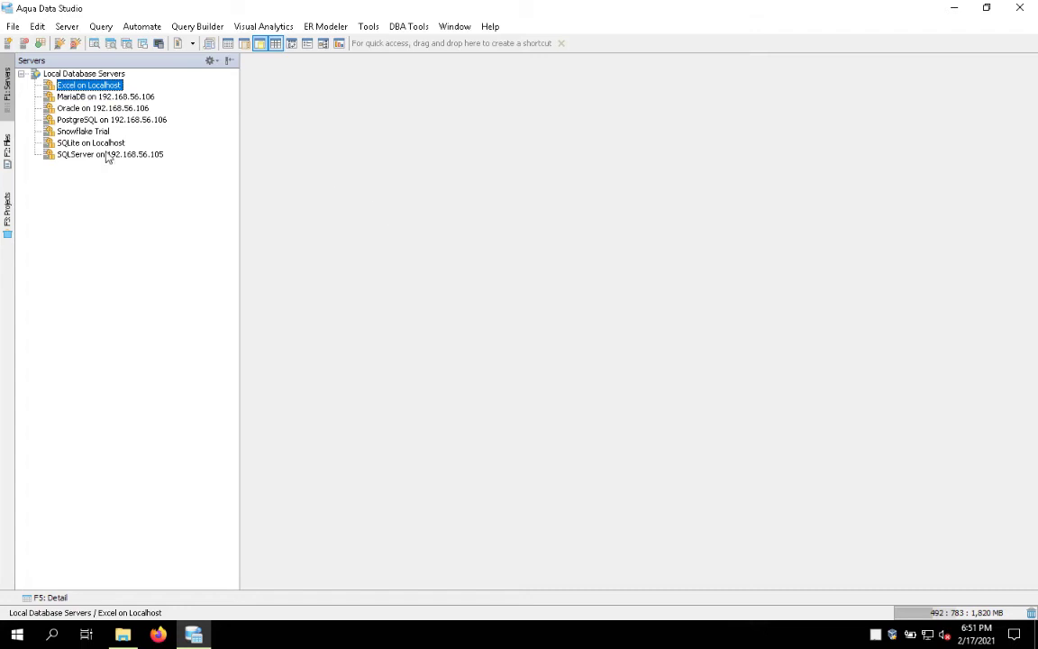
Open the program options and review the Debugger, FluidShell, SSH Terminal, Secure Storage, Email, Version Control and ER Modeler settings.
left_click(68, 28)
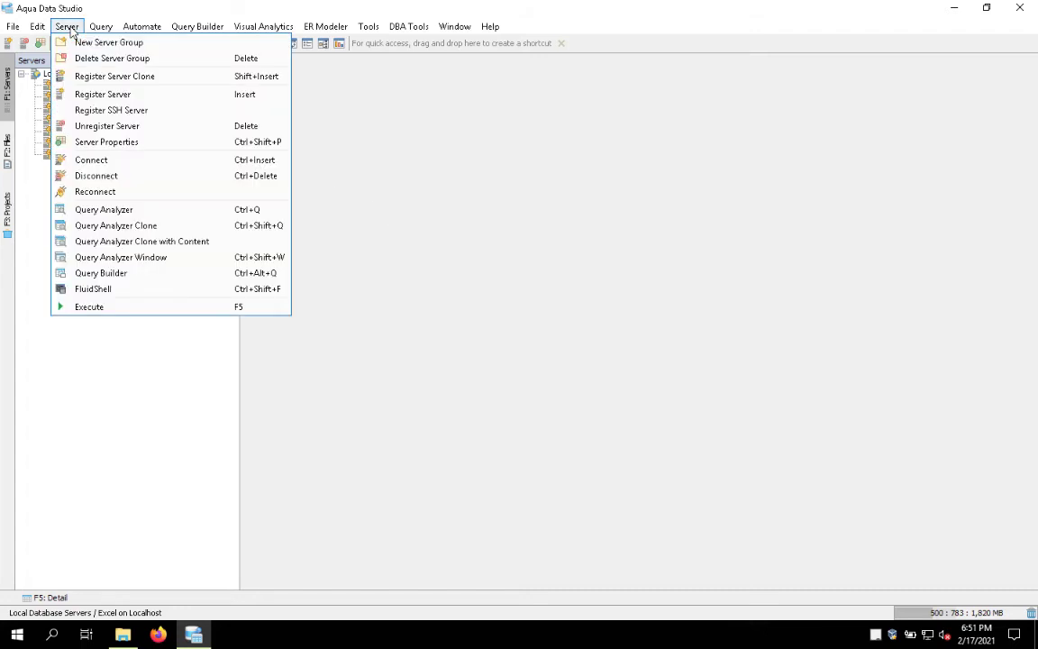
mouse_move(12, 27)
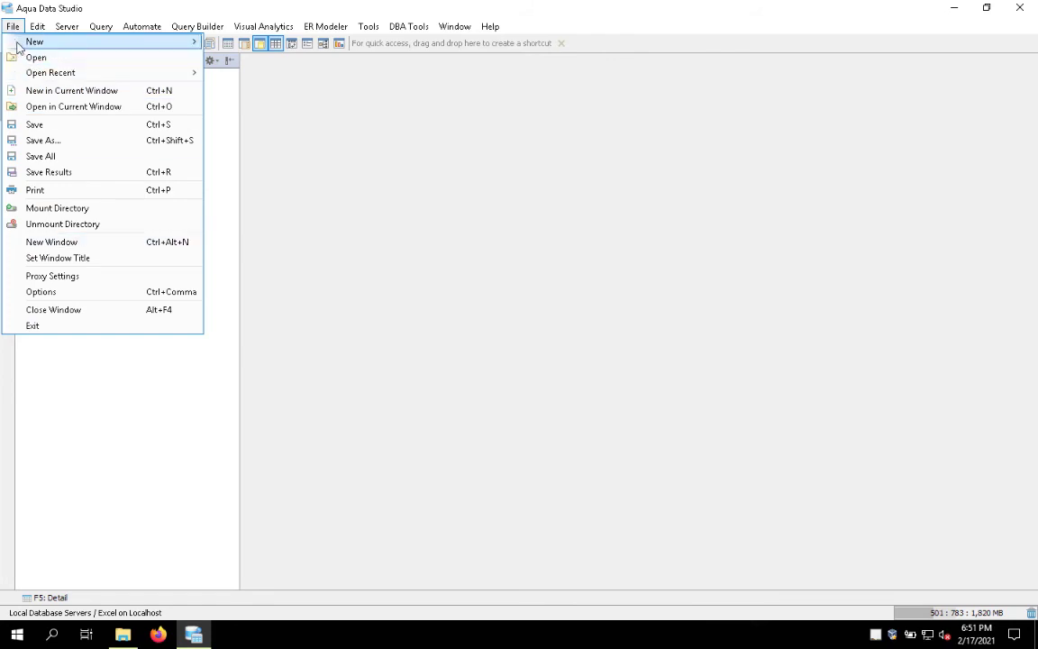
left_click(74, 296)
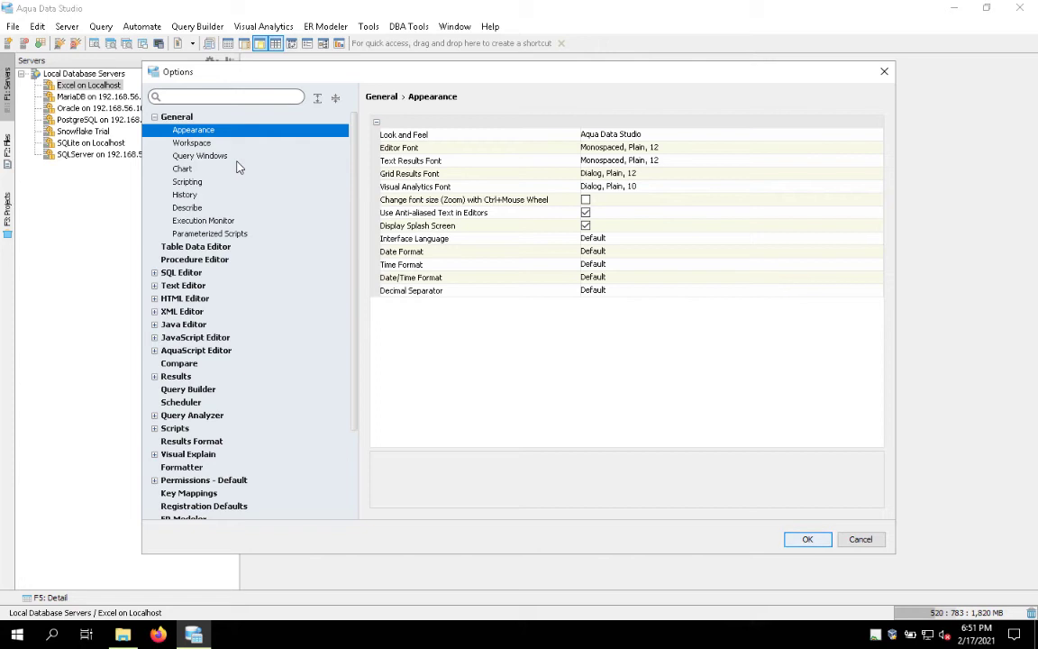
scroll(254, 186, "down", 3)
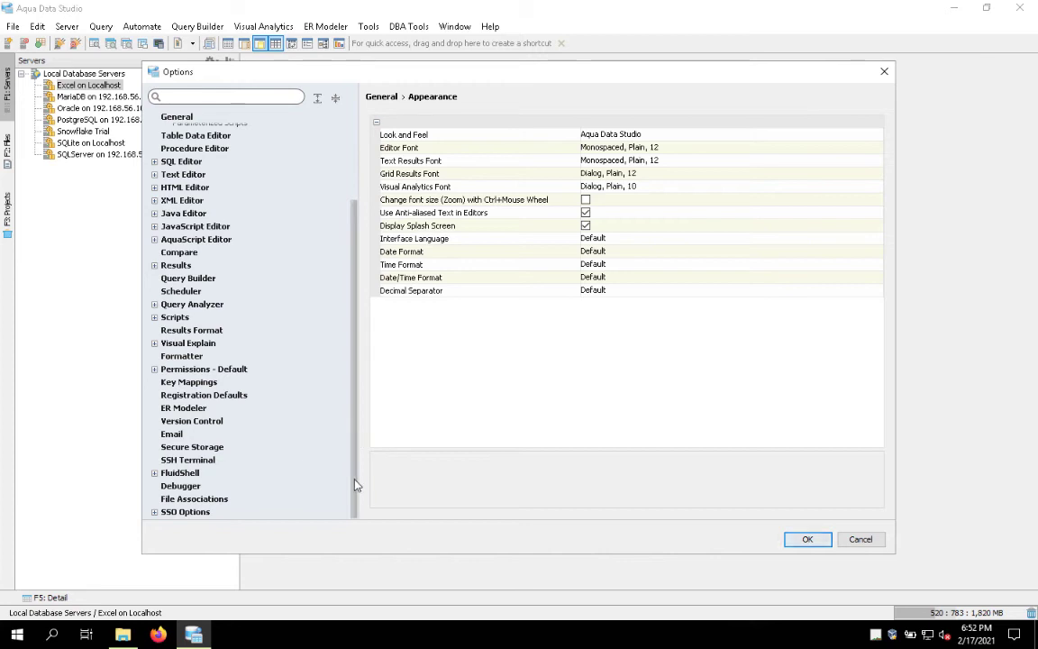
left_click(231, 489)
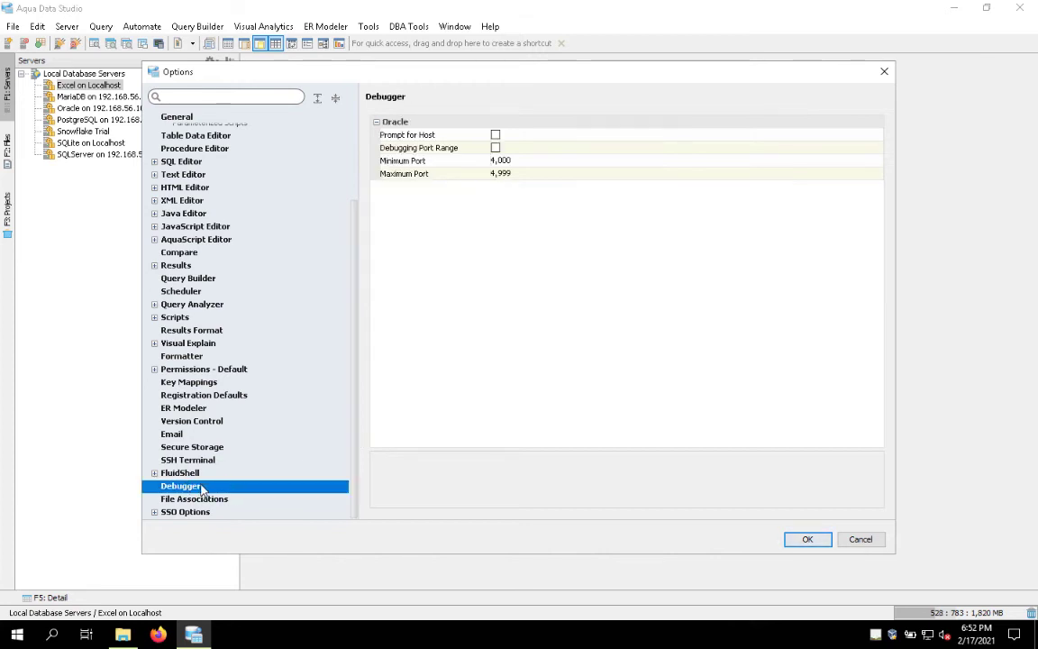
left_click(160, 475)
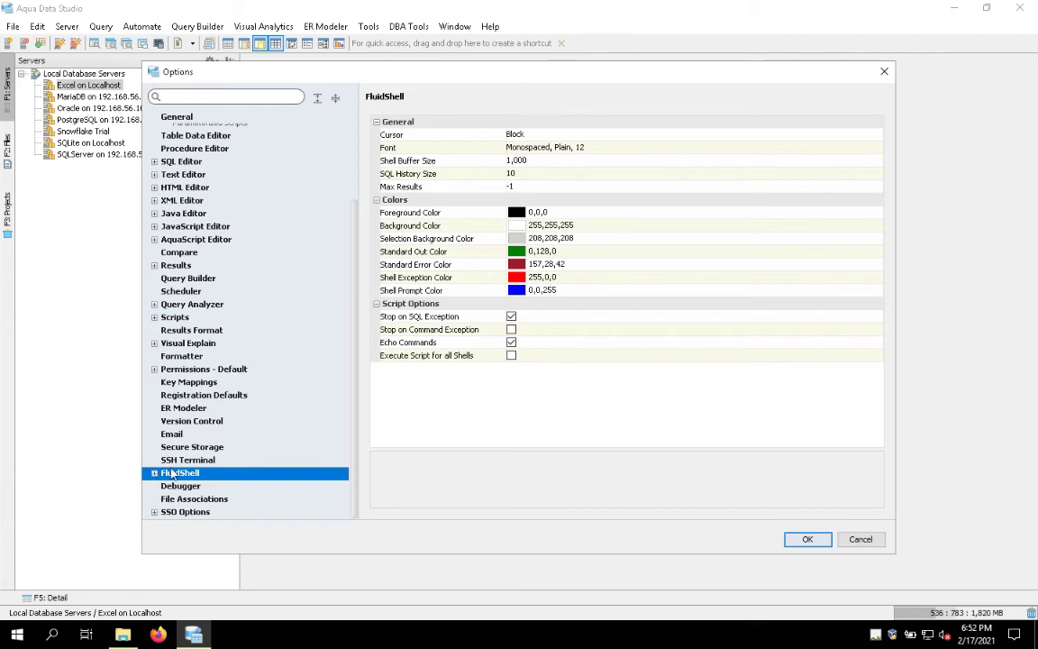
left_click(200, 449)
left_click(200, 461)
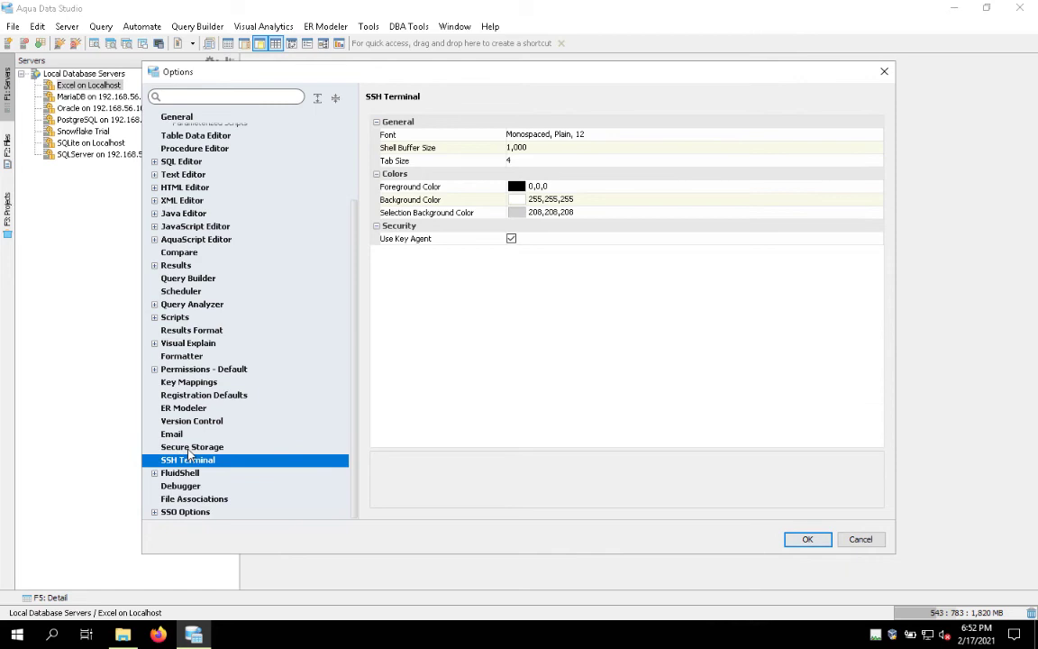
left_click(188, 448)
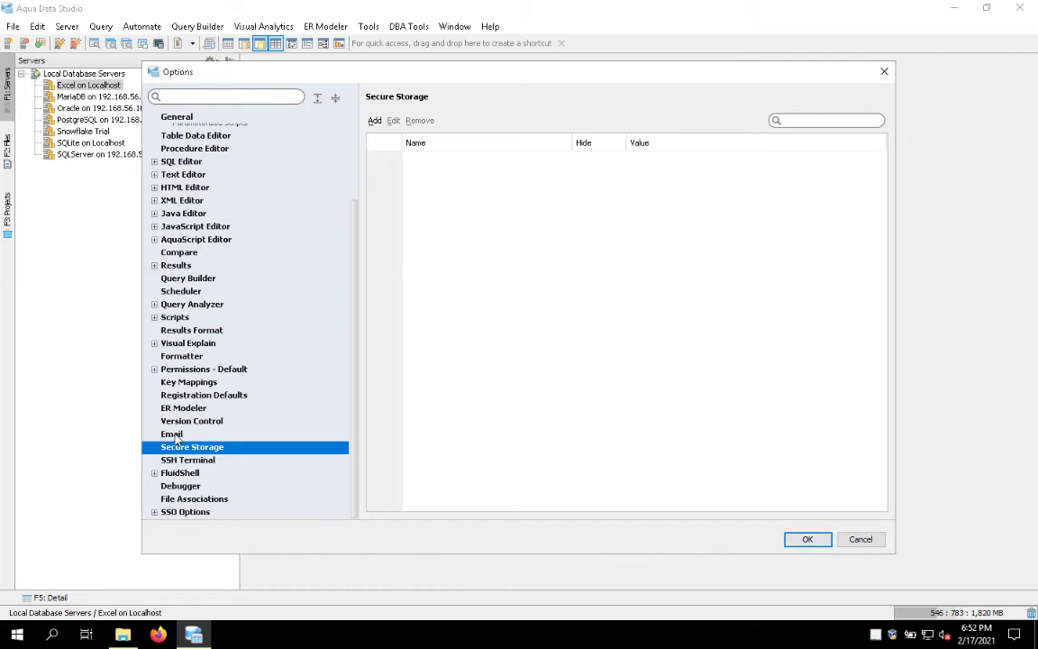
left_click(173, 434)
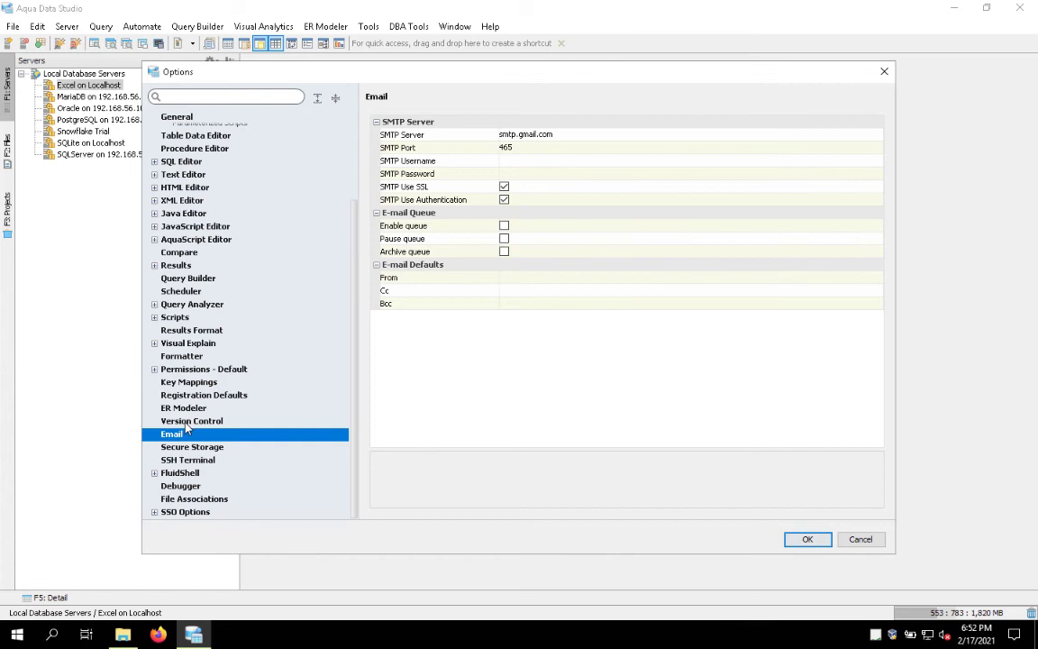
left_click(186, 419)
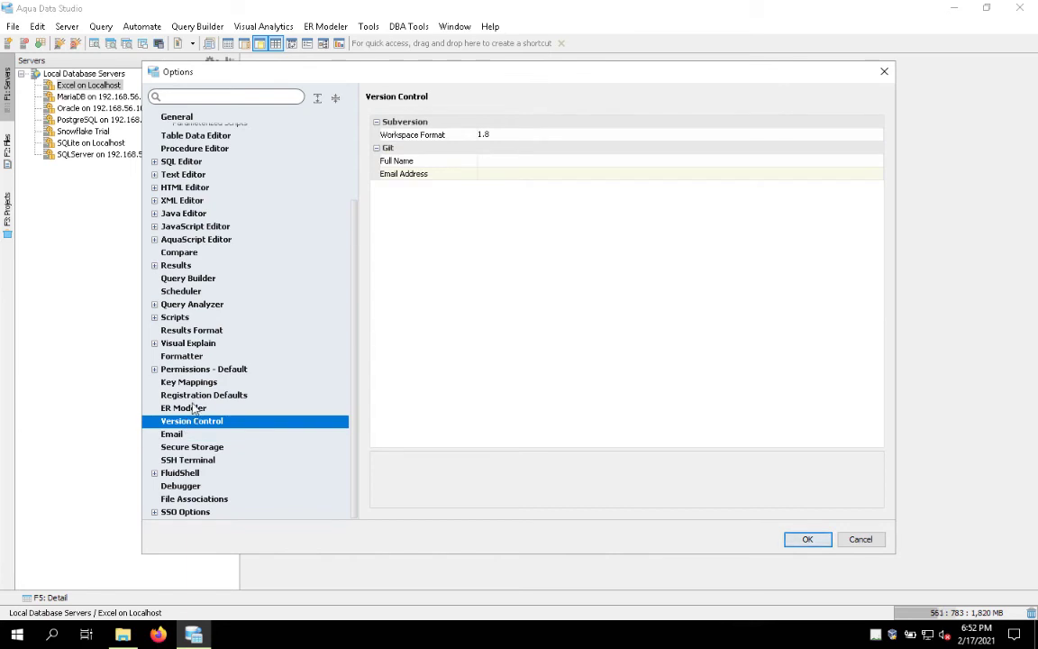
left_click(189, 408)
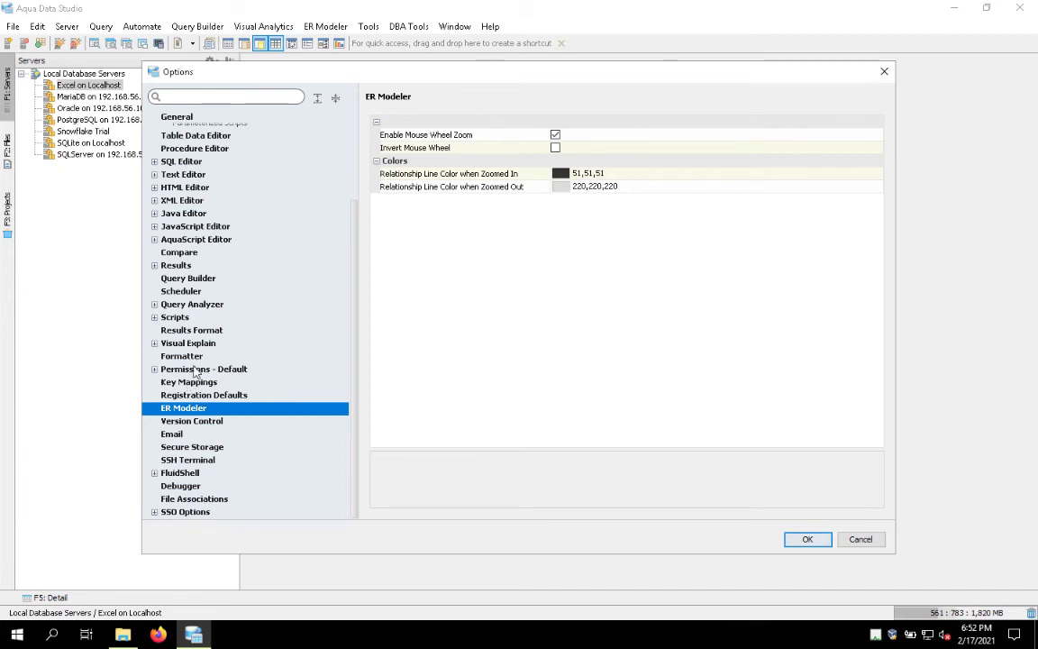
Examine the Query Analyzer, AquaScript Editor, Text Editor, SQL Editor, Table Data Editor and General categories of the options.
left_click(191, 306)
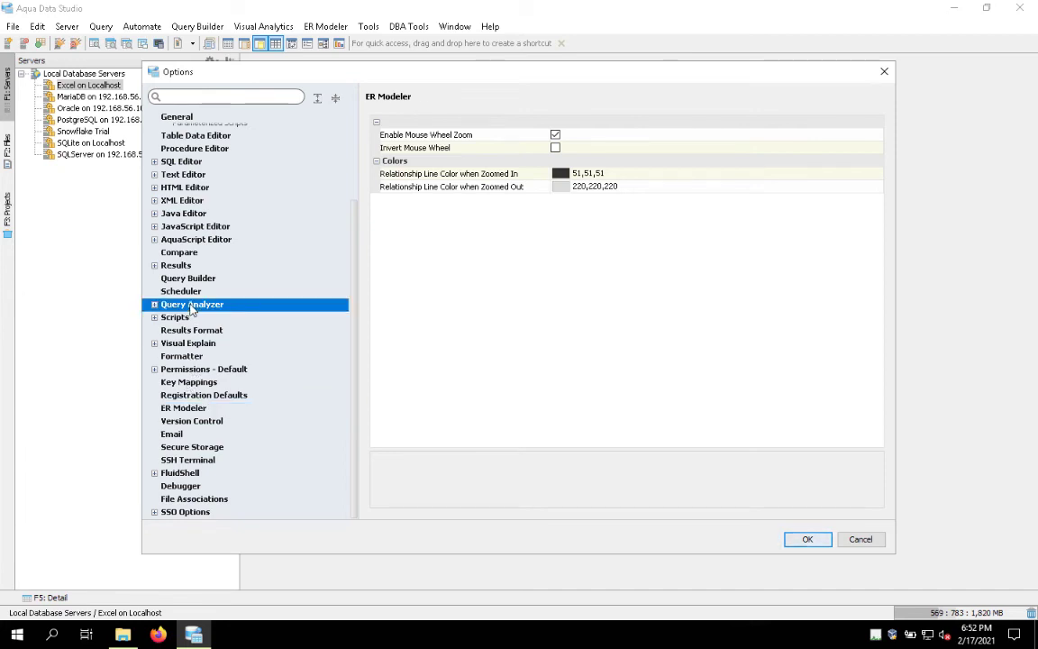
left_click(154, 304)
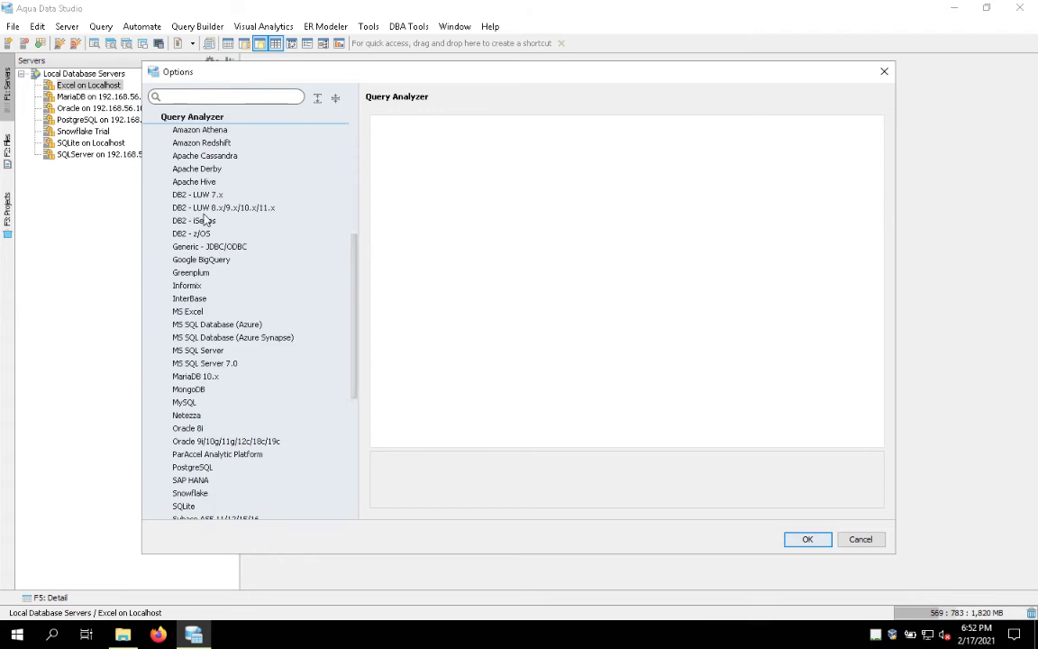
scroll(244, 195, "down", 7)
scroll(244, 195, "up", 15)
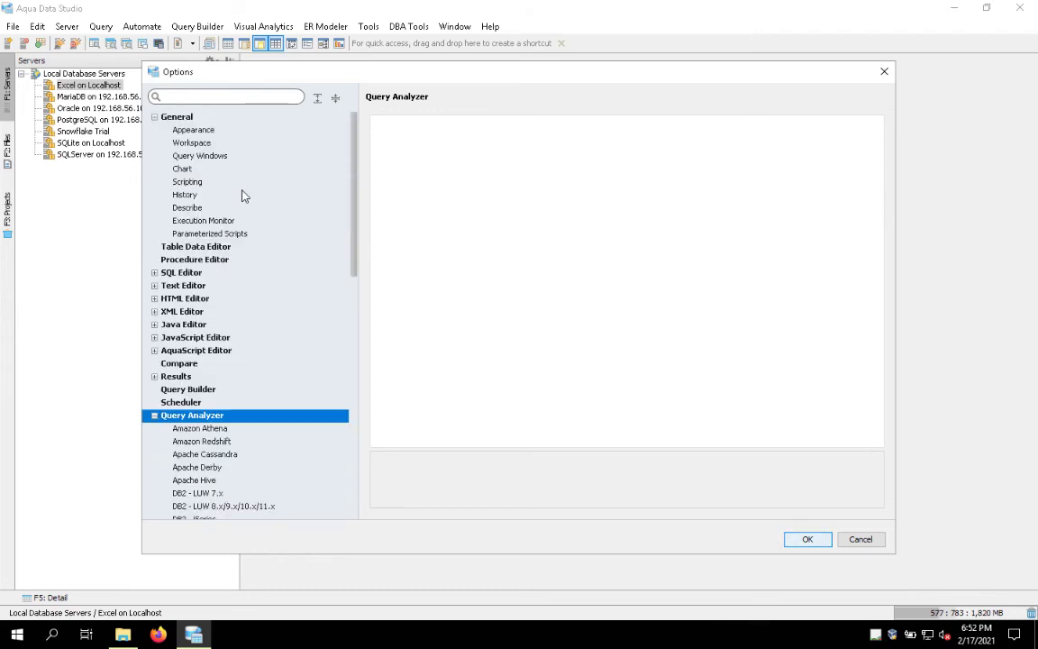
left_click(154, 349)
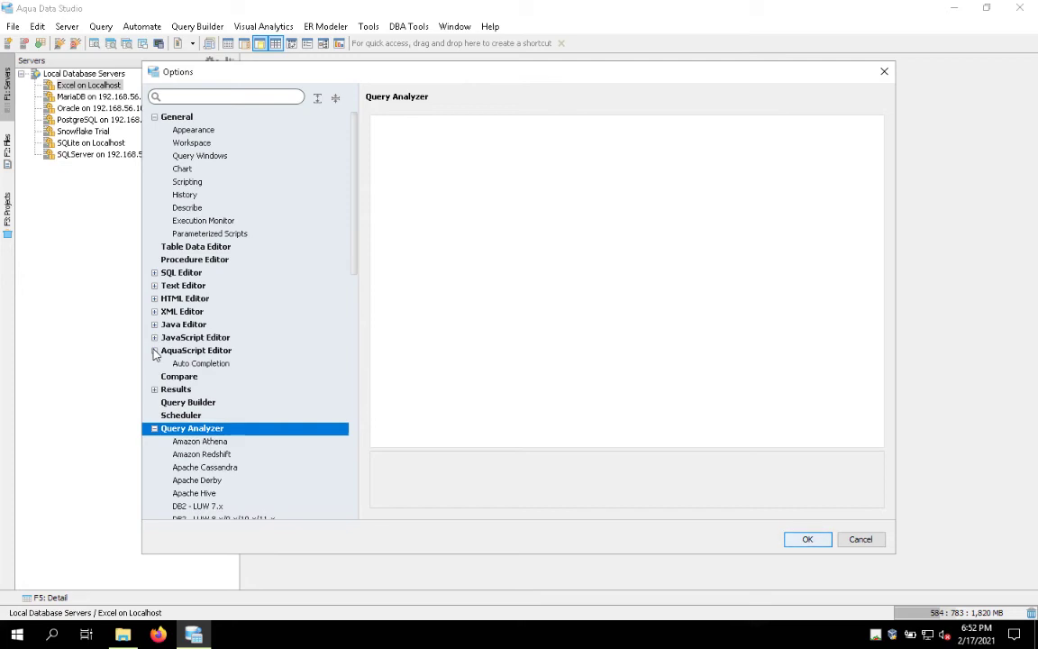
left_click(155, 285)
left_click(181, 272)
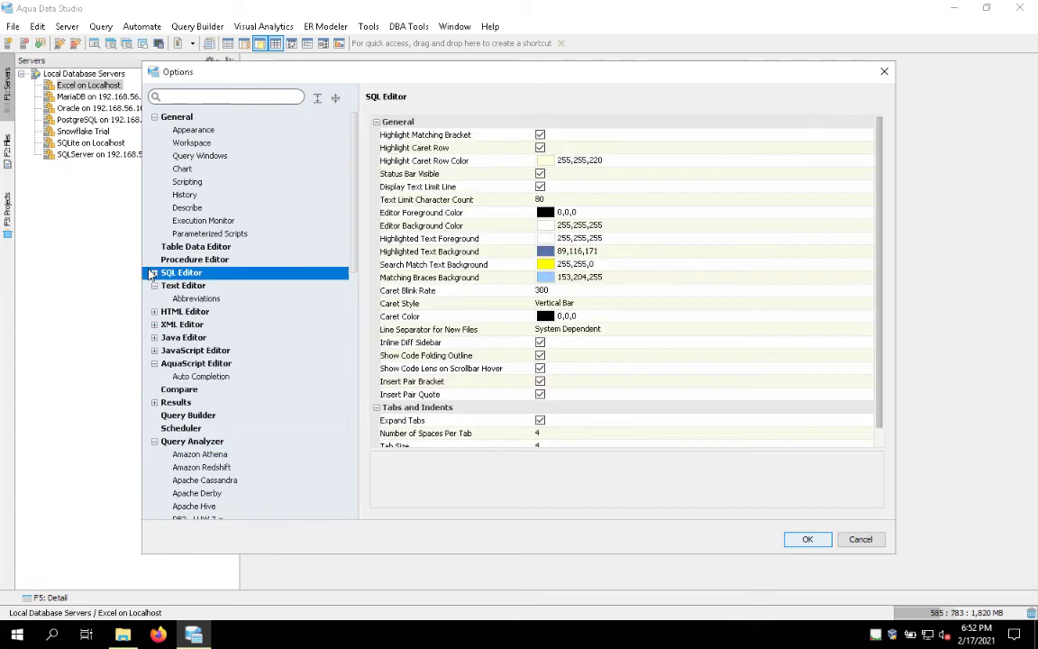
left_click(154, 273)
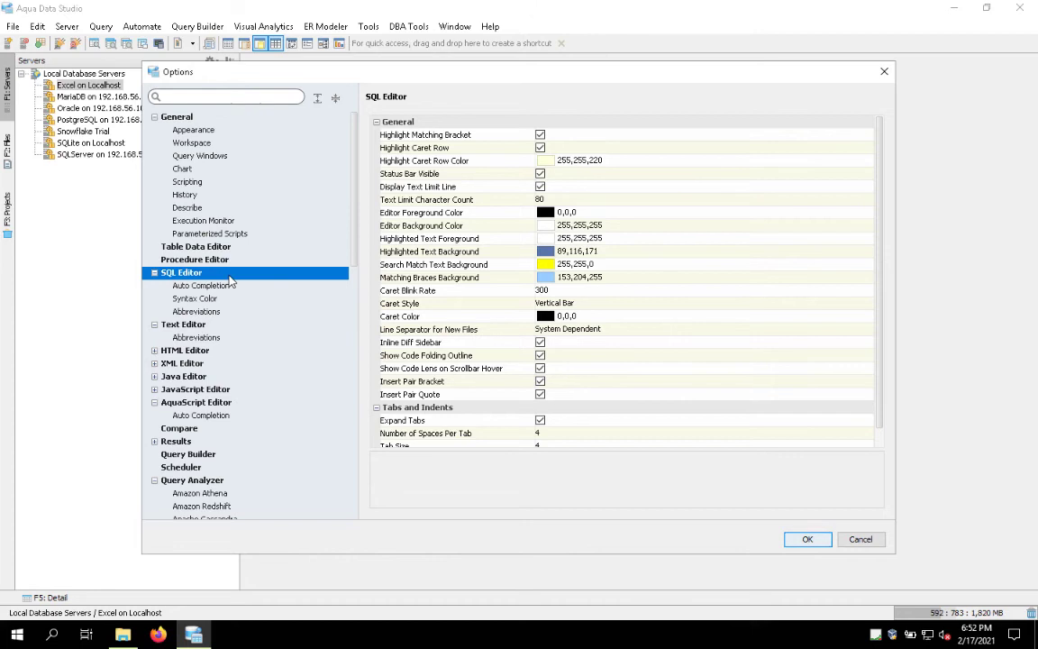
left_click(170, 249)
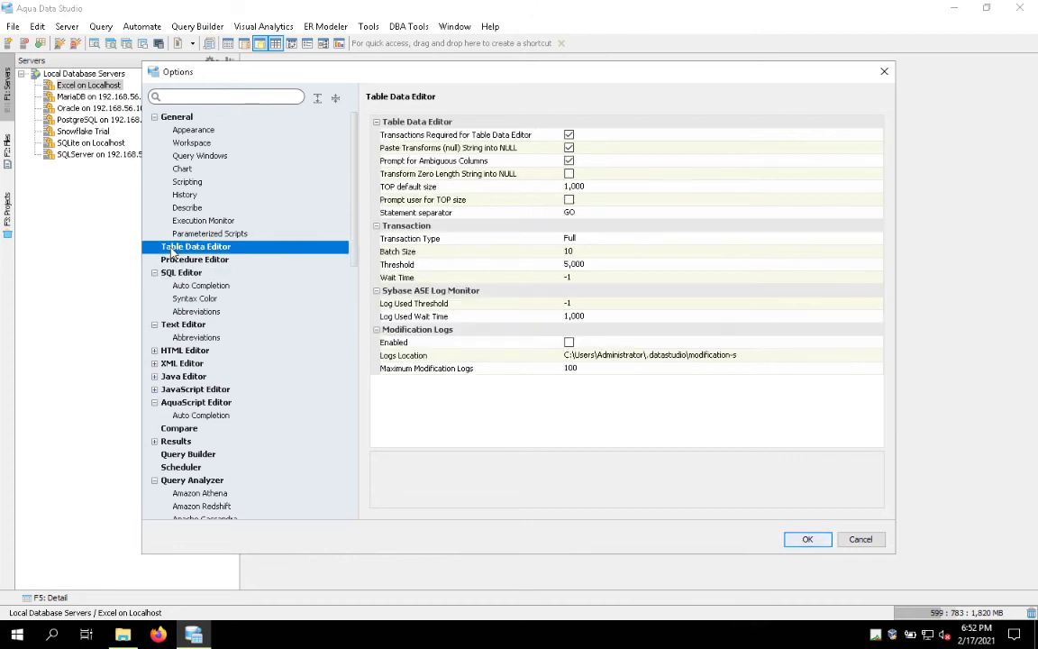
left_click(169, 116)
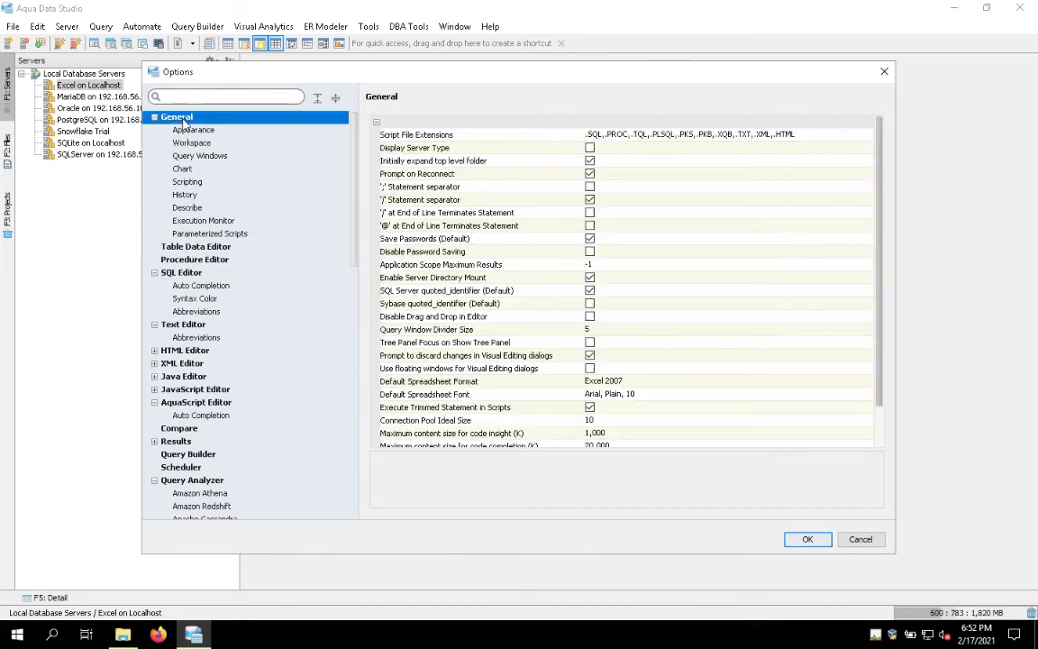
Check which Look and Feel choices the General Appearance settings offer.
left_click(193, 130)
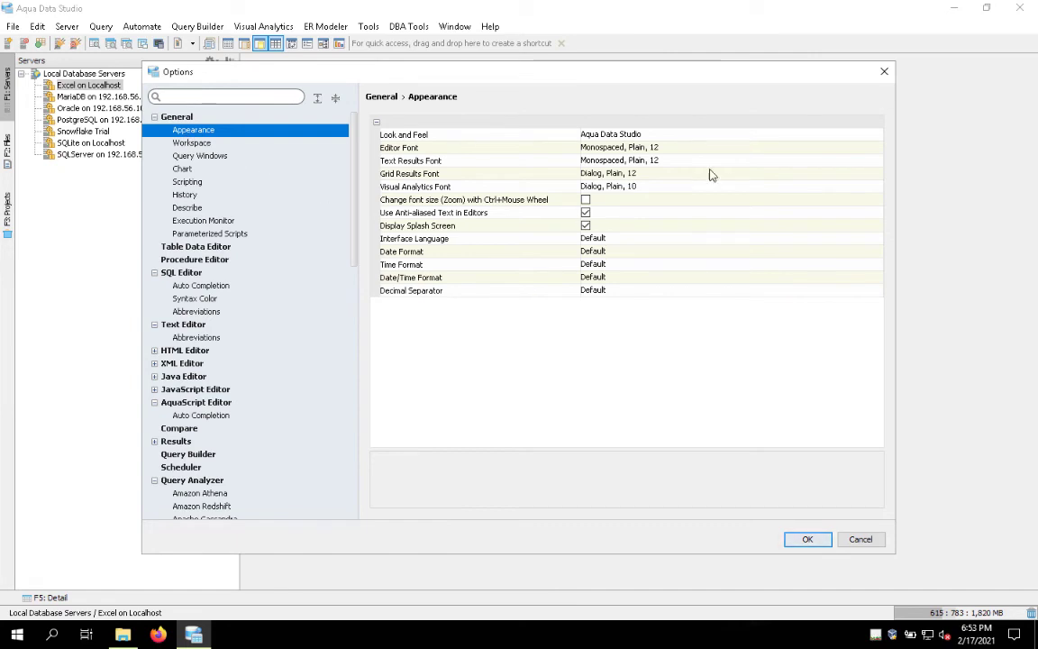
left_click(716, 135)
left_click(879, 136)
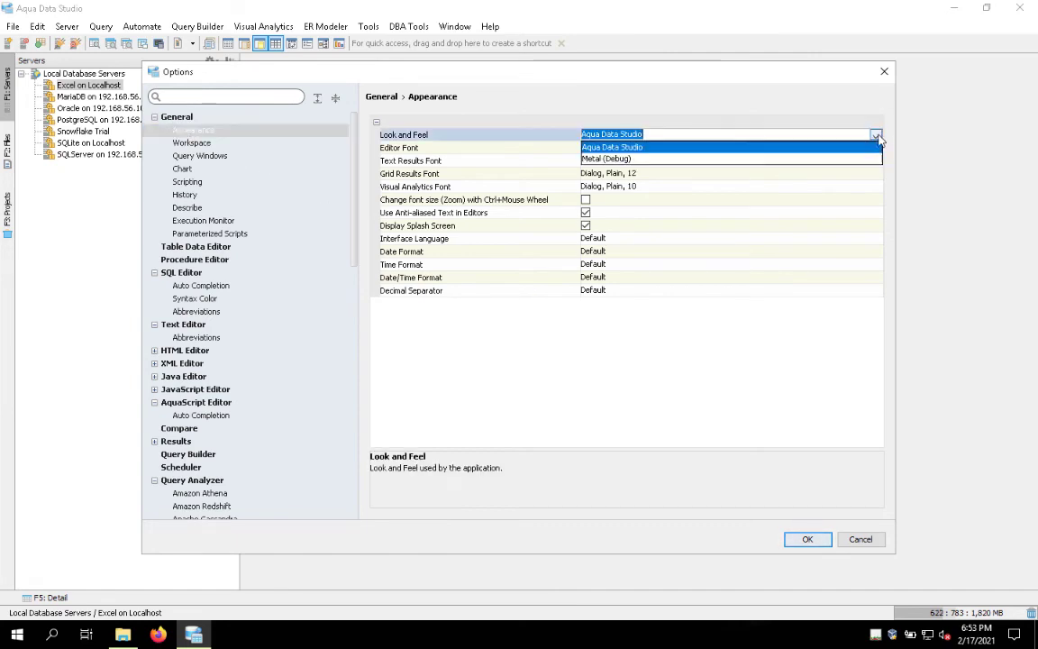
left_click(737, 101)
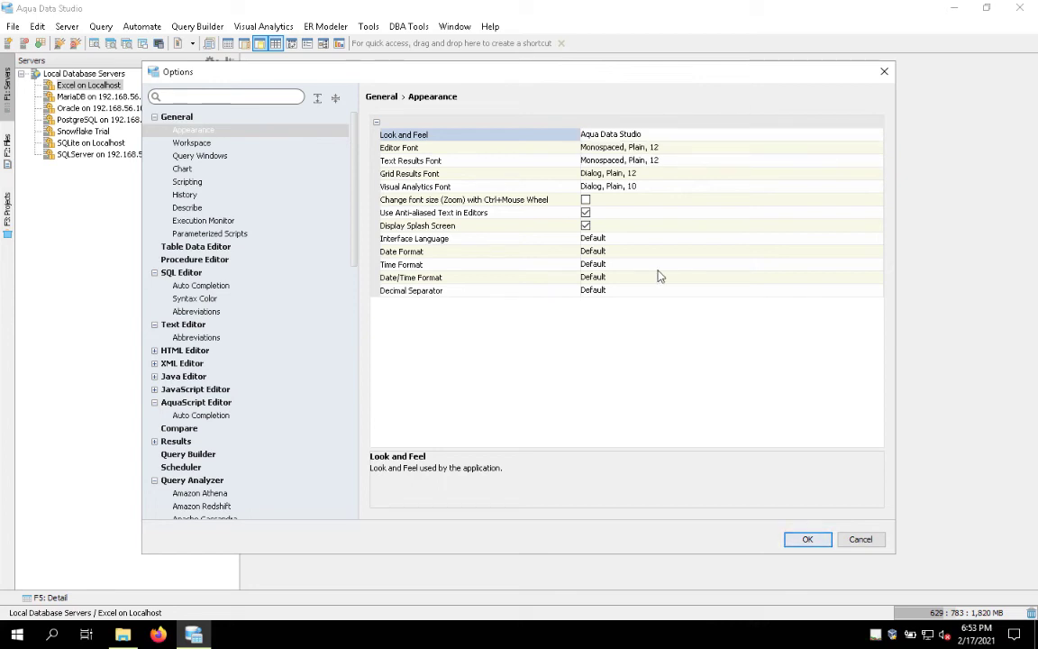
left_click(507, 242)
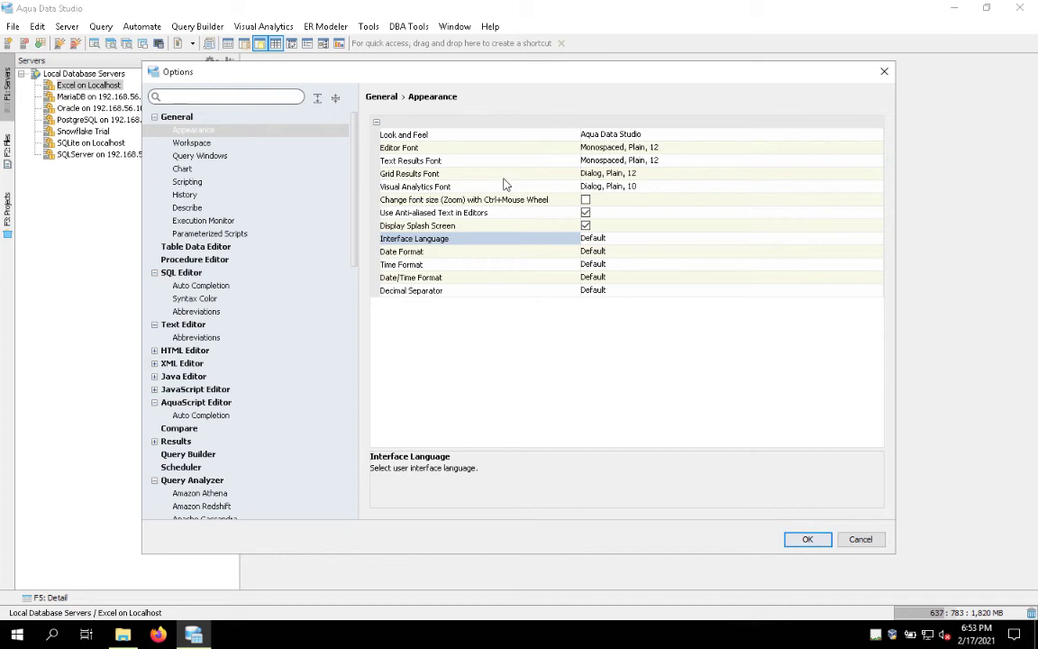
left_click(586, 226)
left_click(641, 241)
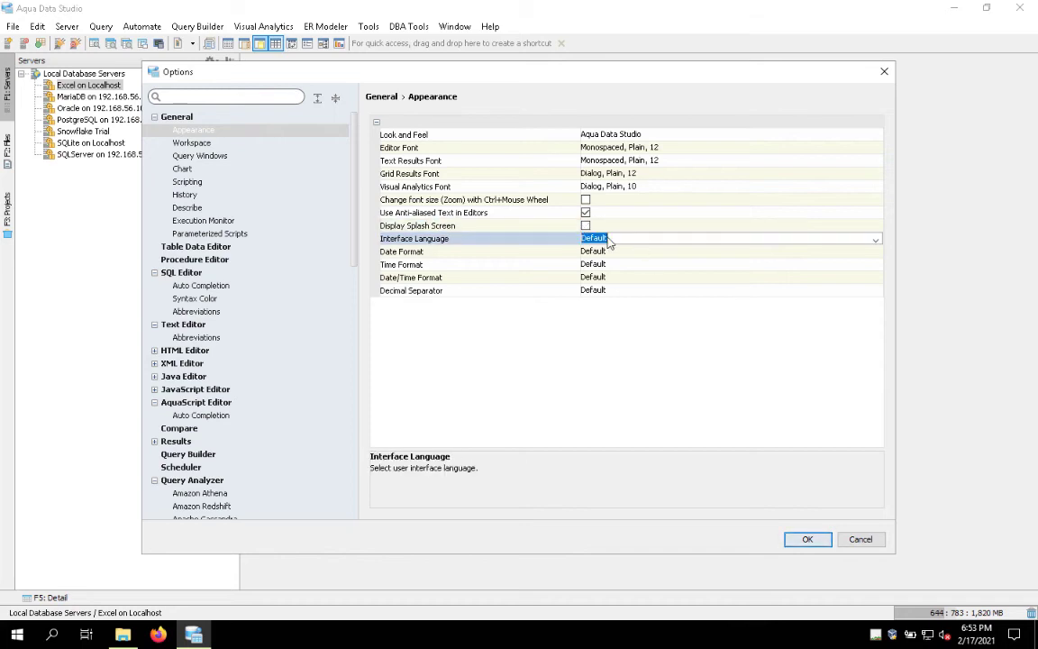
left_click(585, 226)
left_click(636, 242)
key("Escape")
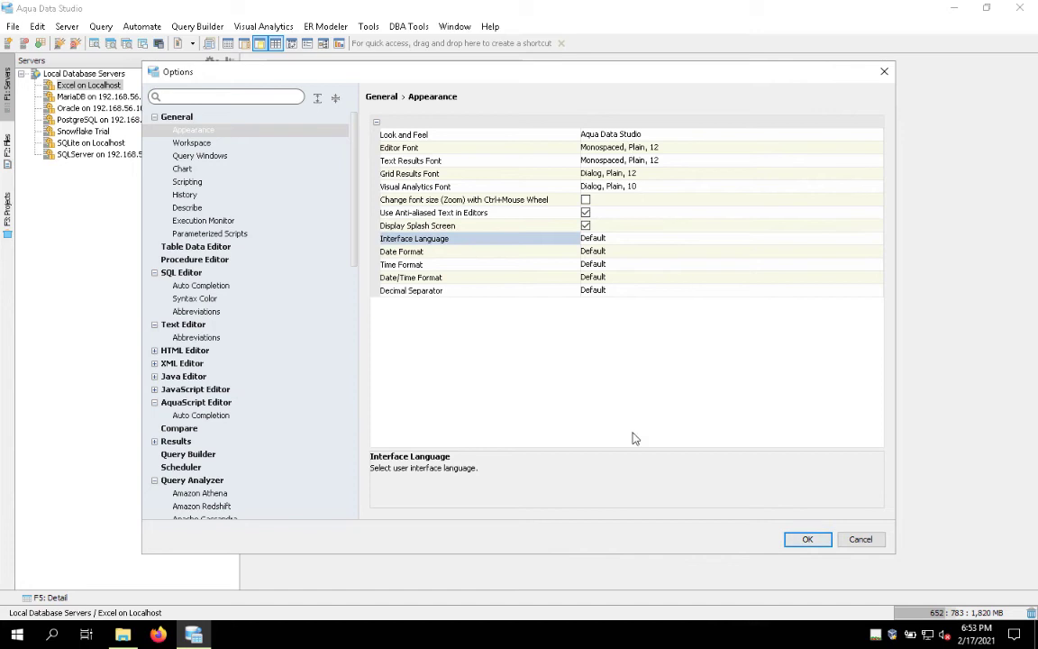
Set the interface language to Español in the Appearance settings and apply the options, acknowledging the restart notice.
left_click(616, 238)
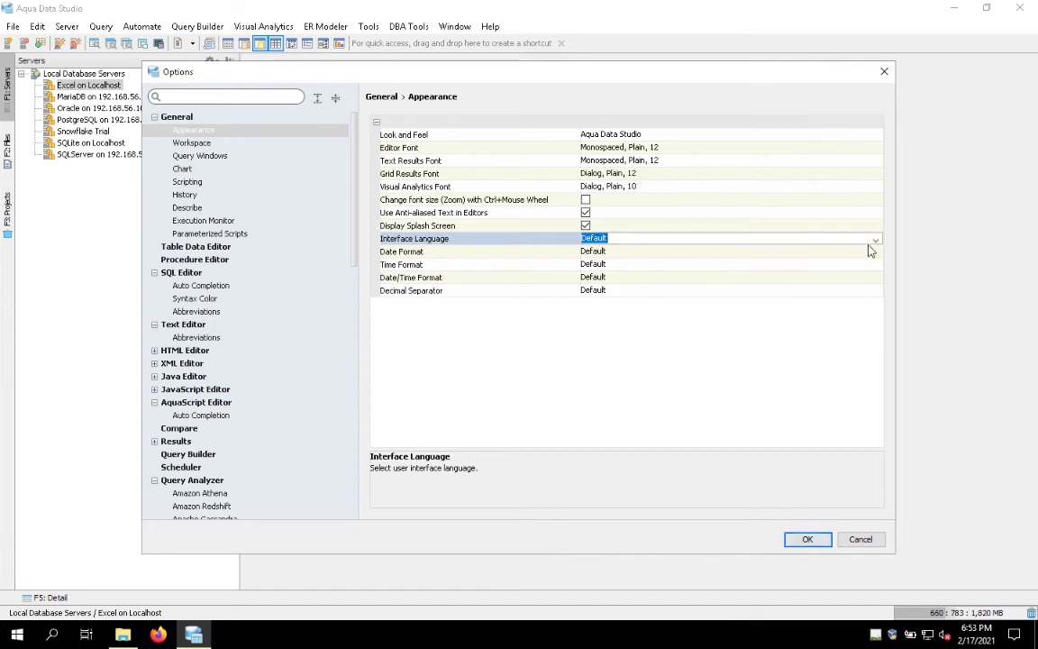
left_click(793, 238)
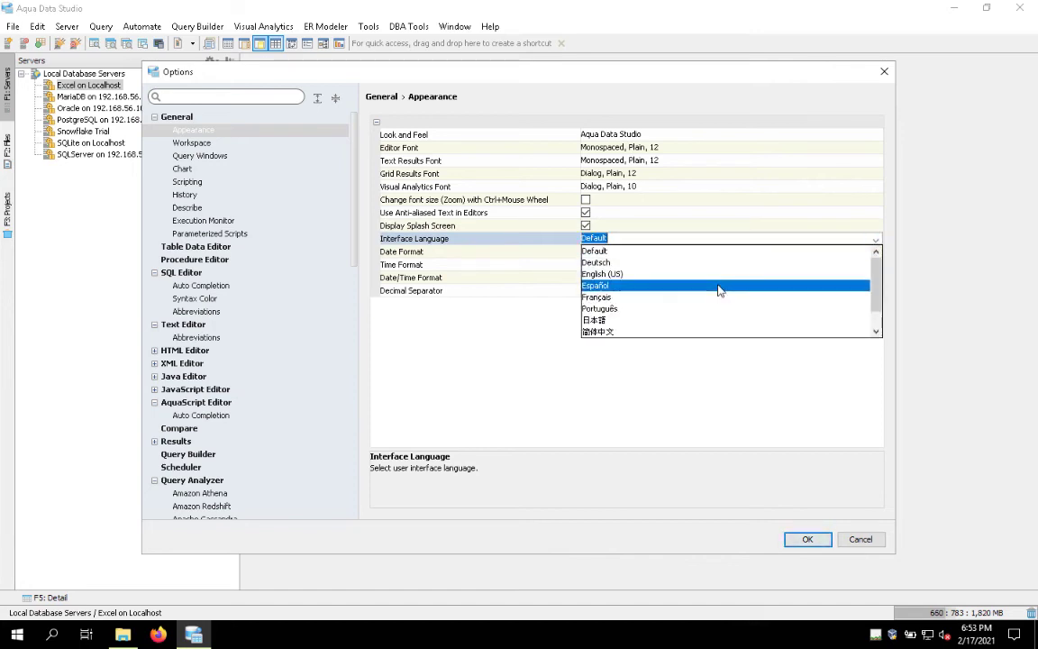
left_click(720, 290)
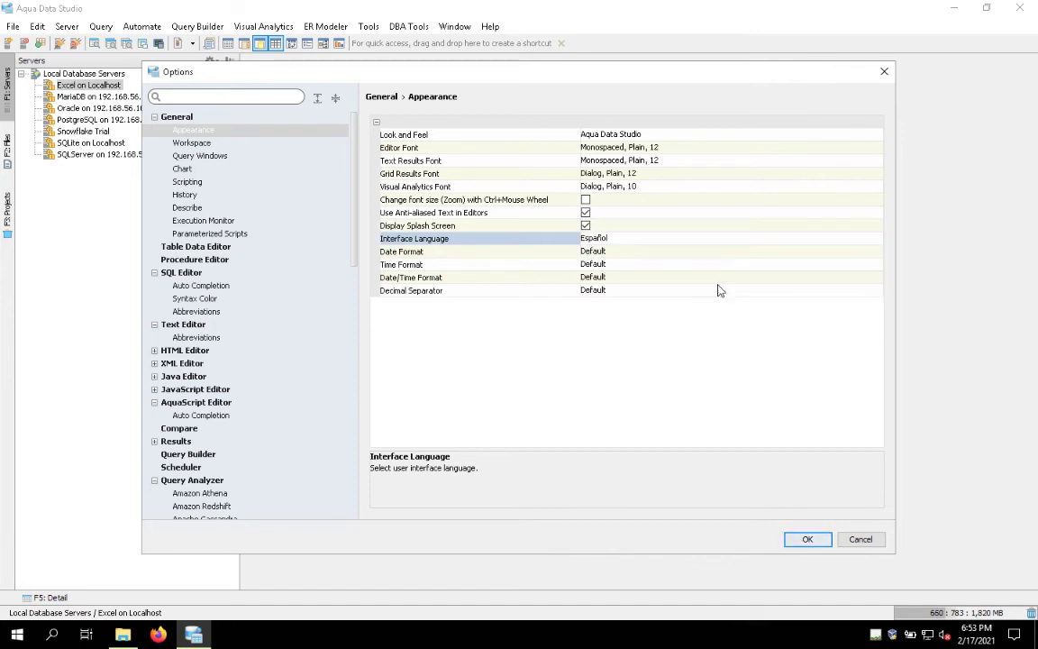
left_click(808, 541)
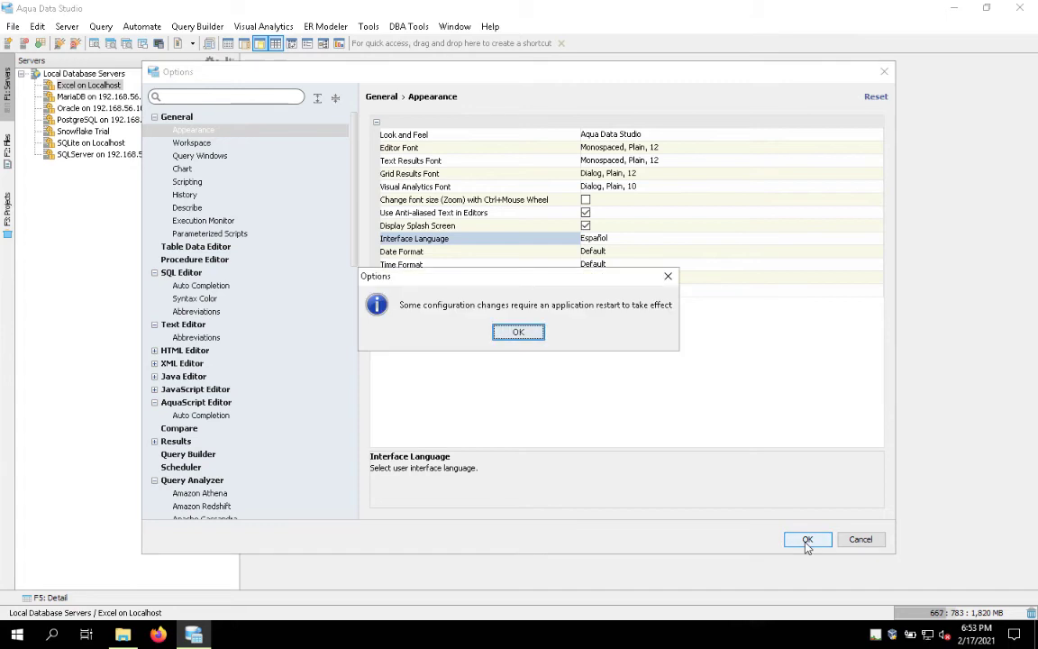
left_click(519, 330)
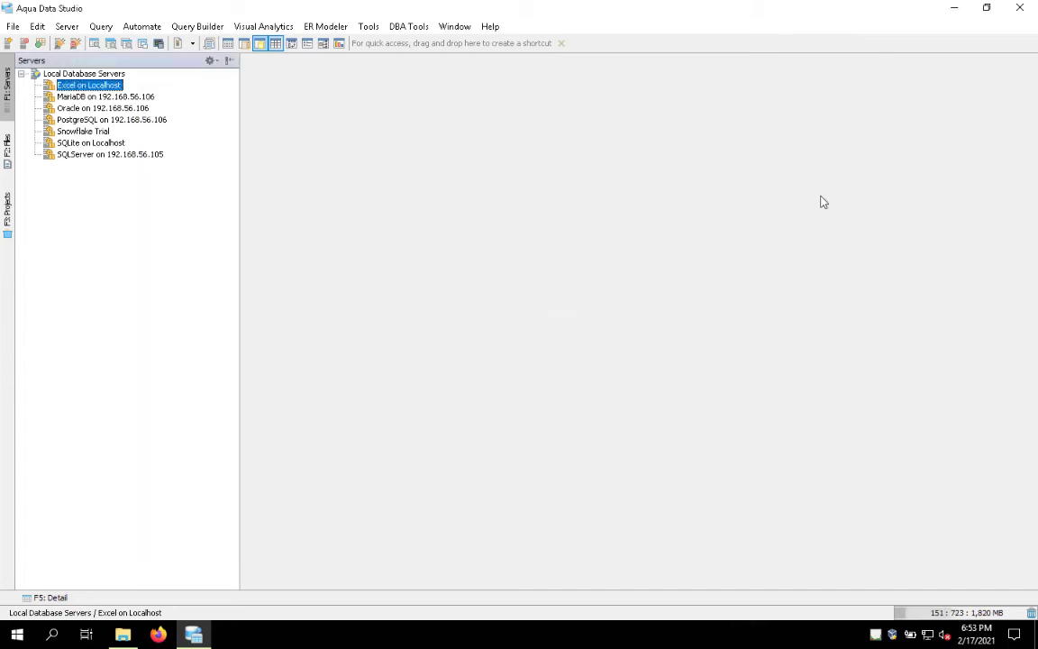
Close Aqua Data Studio and the drivers folder window, and relaunch Aqua Data Studio 21.1 to load the Spanish interface.
left_click(1019, 7)
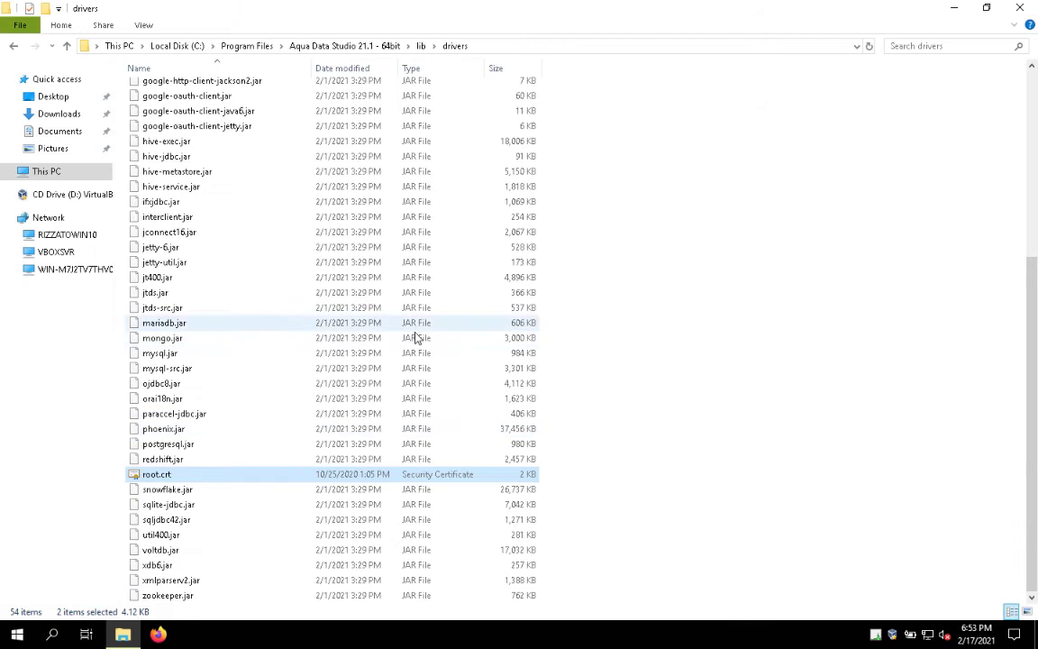
key("alt+F4")
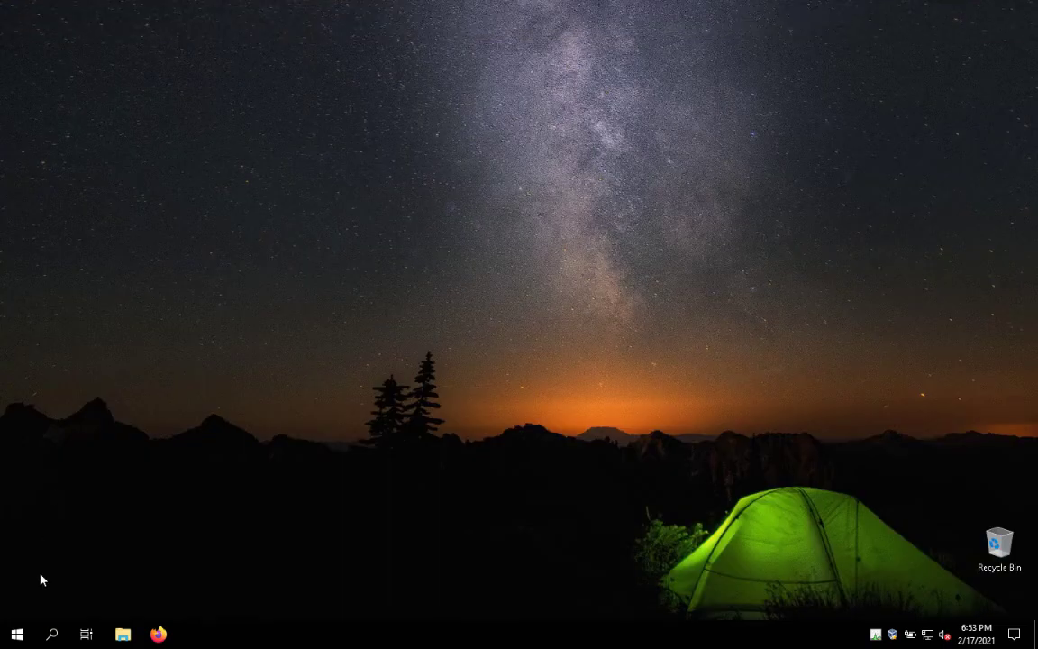
left_click(16, 633)
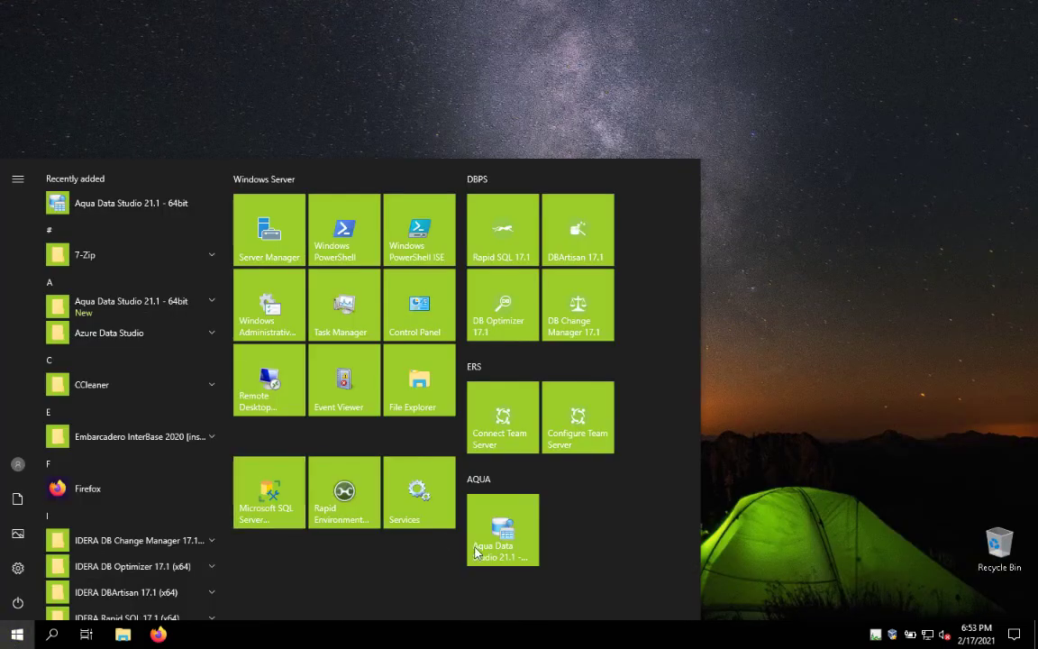
left_click(505, 524)
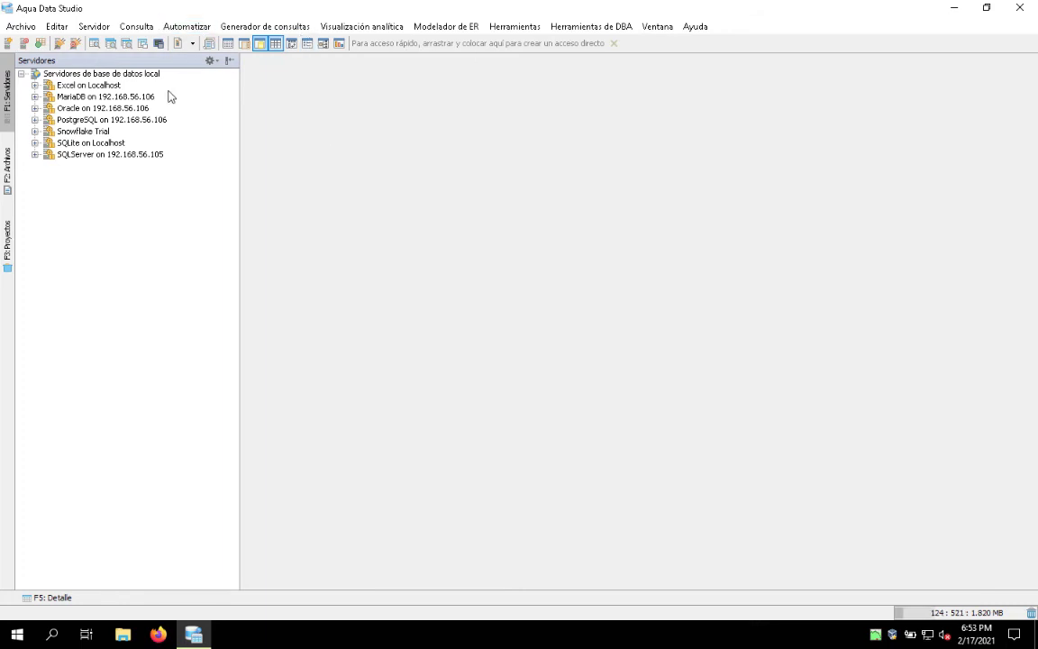
left_click(20, 27)
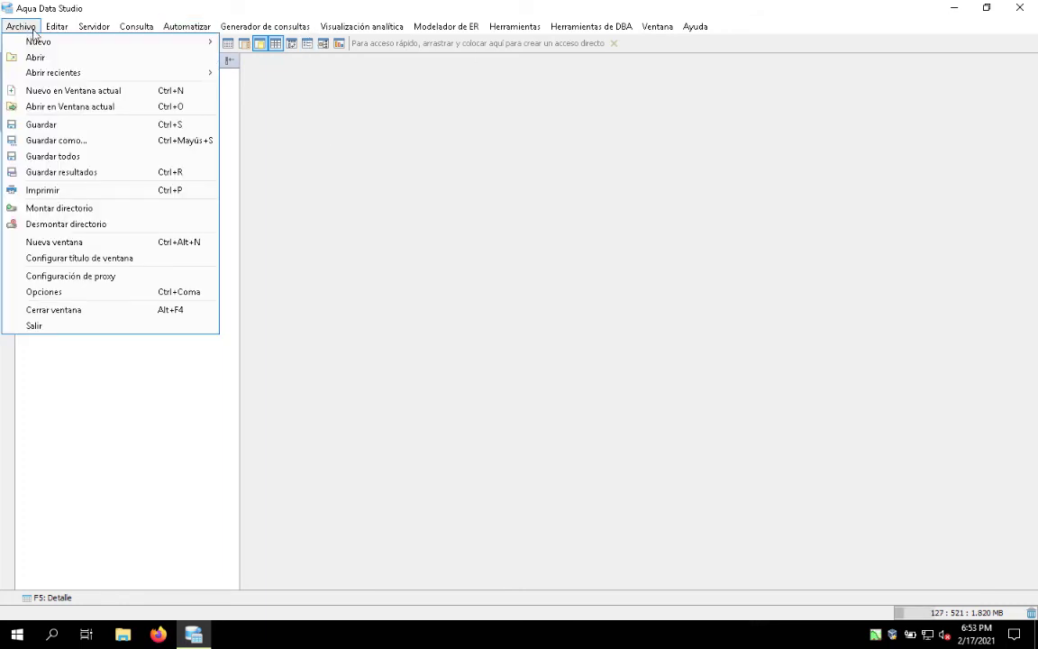
left_click(94, 27)
left_click(20, 26)
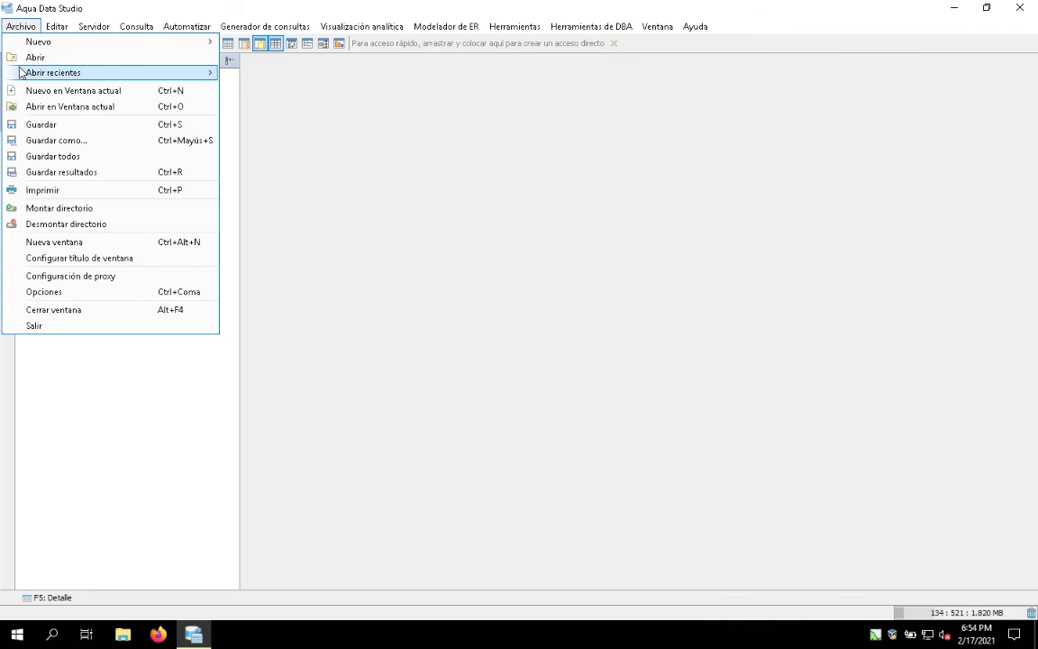
left_click(375, 267)
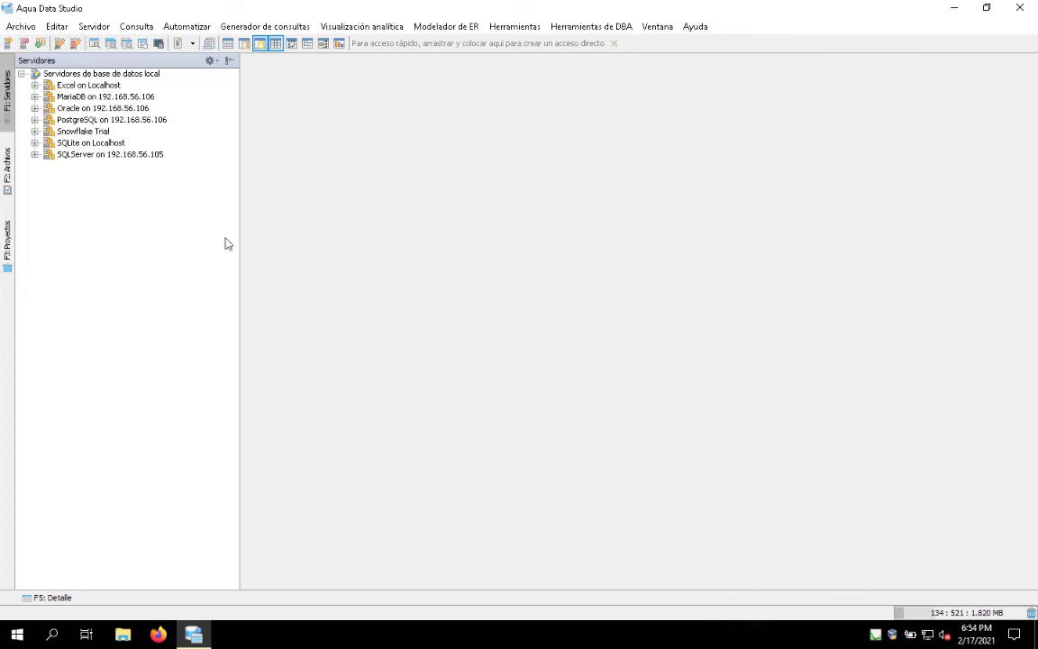
Start registering a new server and compare the connection fields of the Generic - ODBC and Generic - JDBC types.
left_click(94, 27)
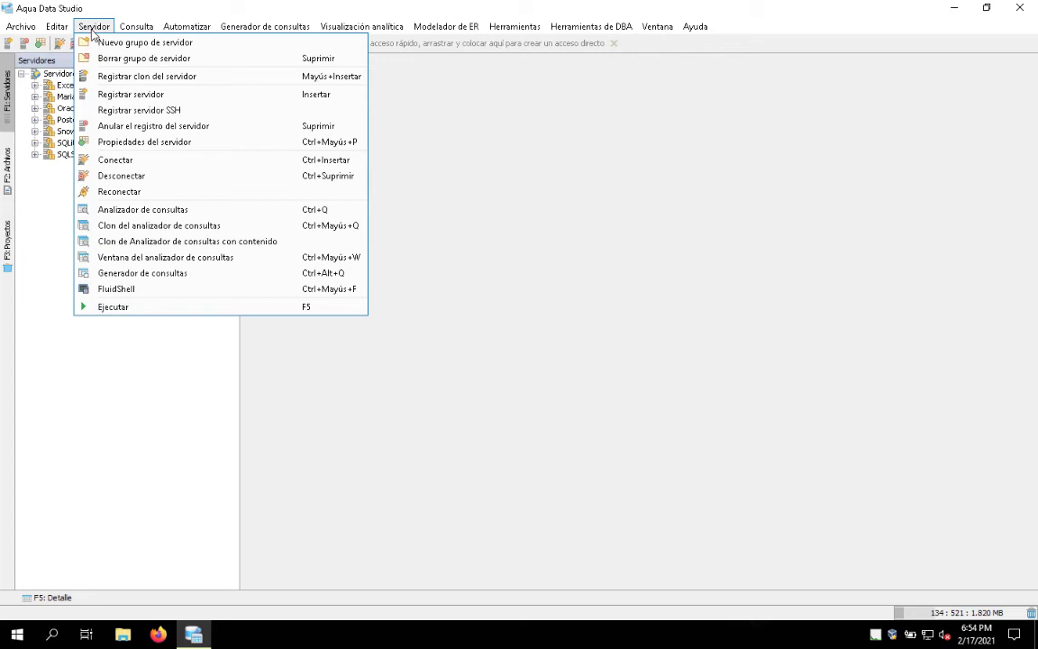
left_click(138, 96)
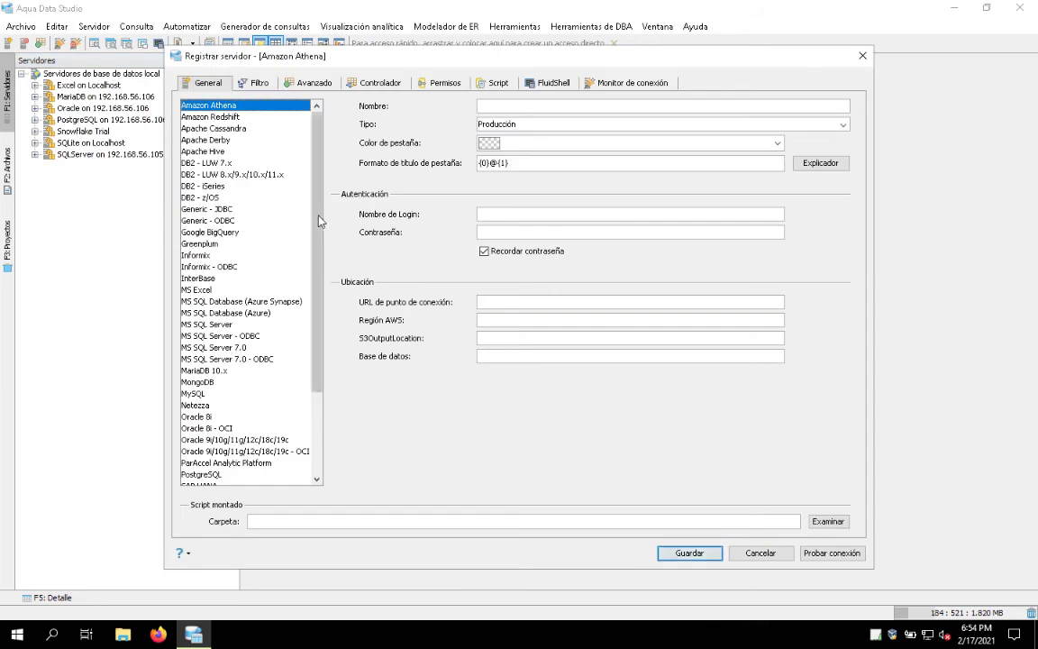
left_click_drag(318, 219, 304, 144)
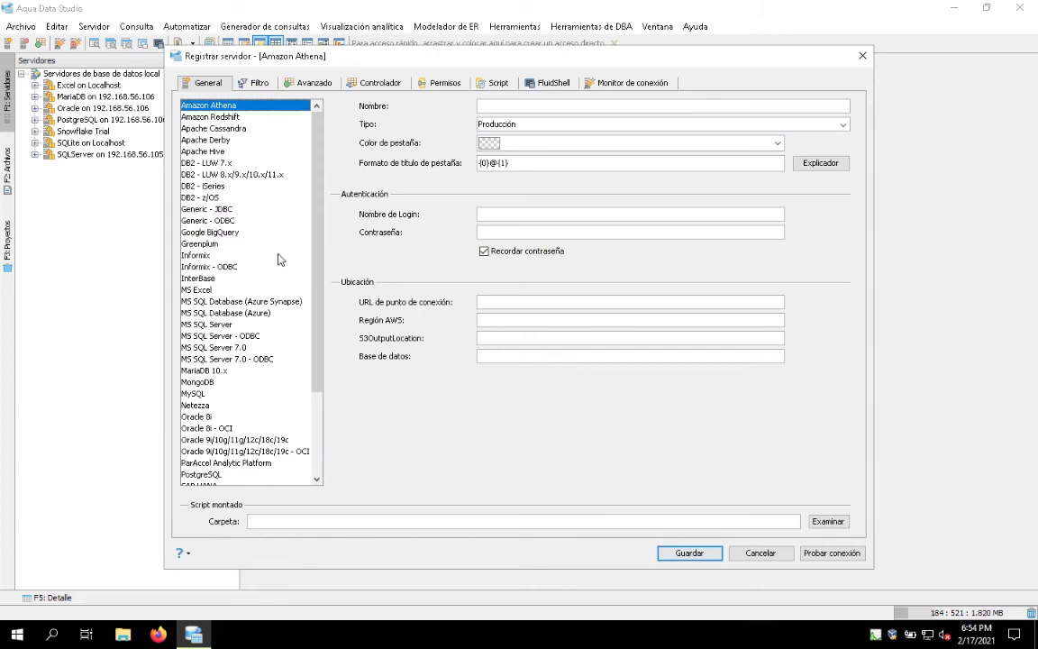
left_click(216, 209)
left_click(226, 221)
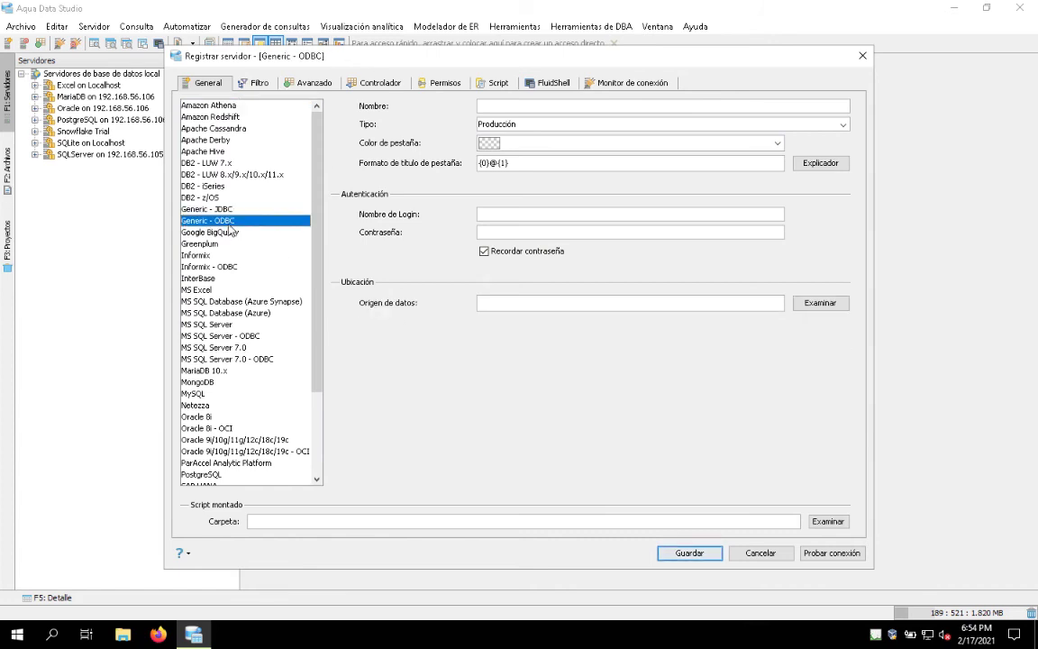
left_click(232, 210)
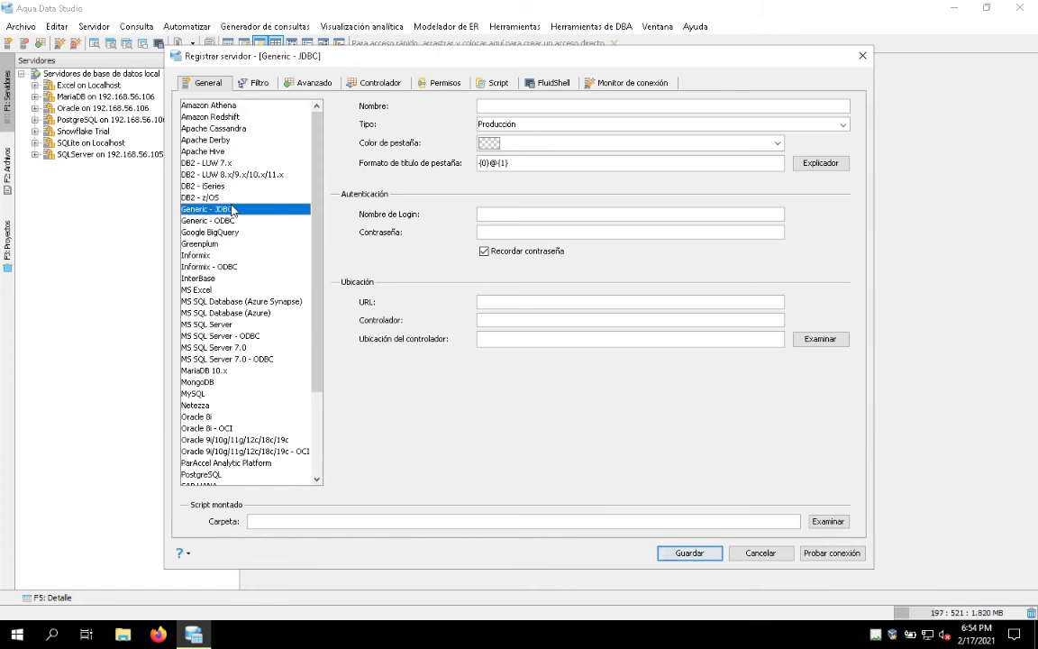
Look through the rest of the supported database types and view the Snowflake connection fields.
scroll(245, 158, "down", 3)
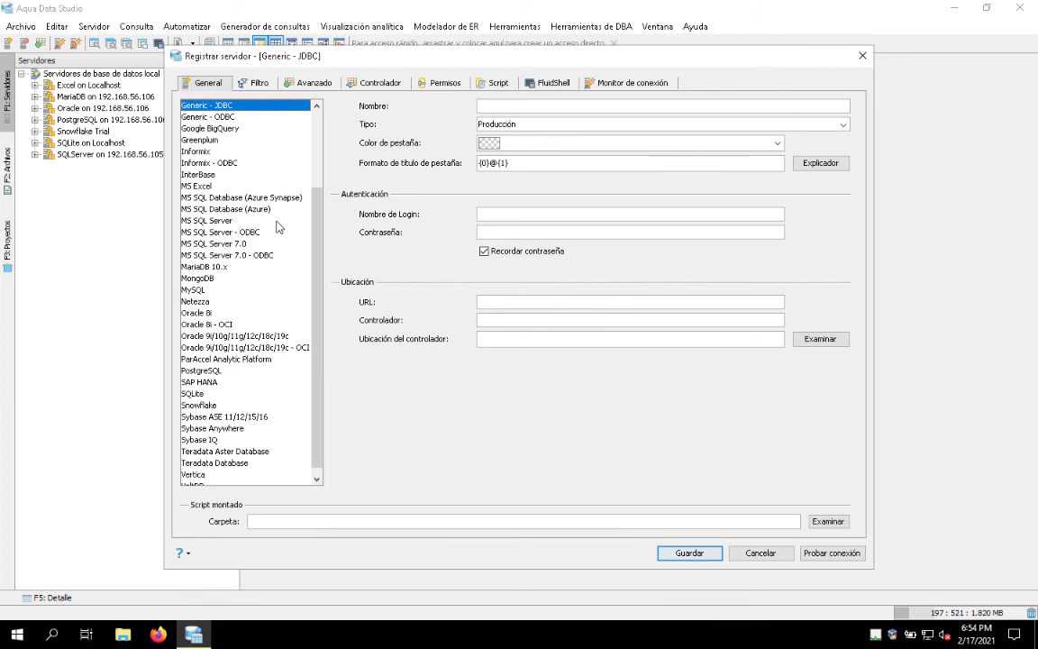
scroll(266, 208, "down", 1)
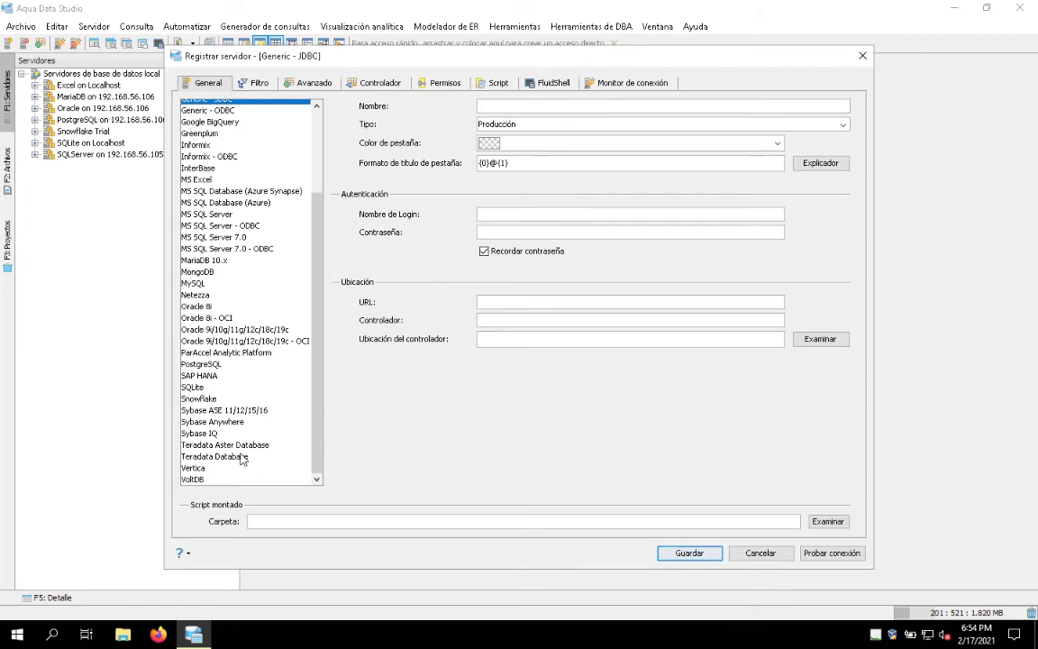
scroll(240, 458, "up", 3)
scroll(233, 460, "down", 3)
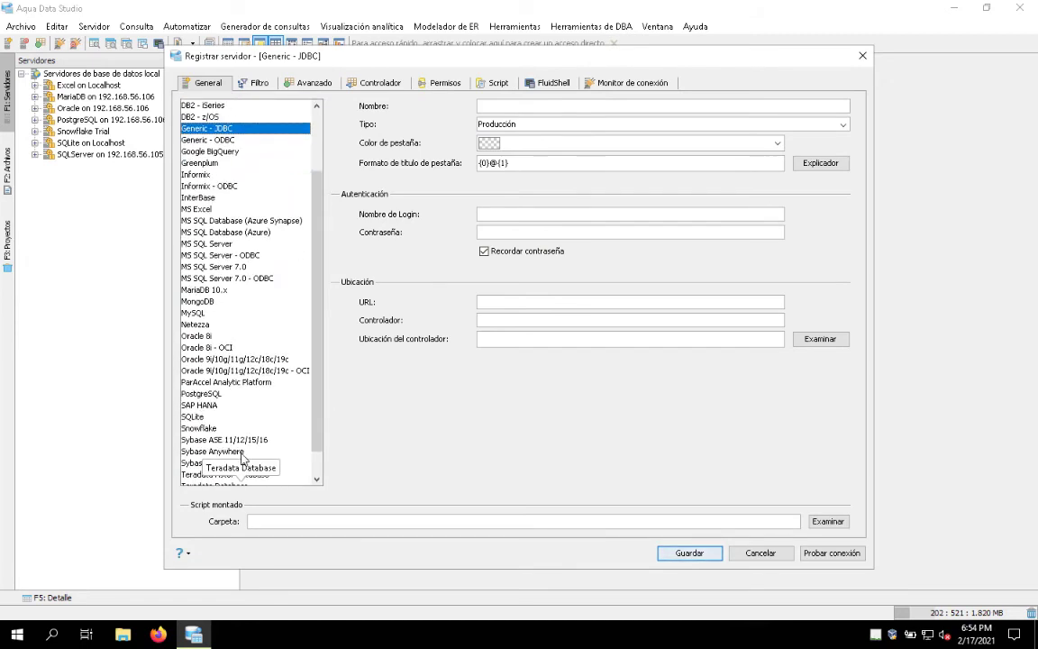
left_click(216, 398)
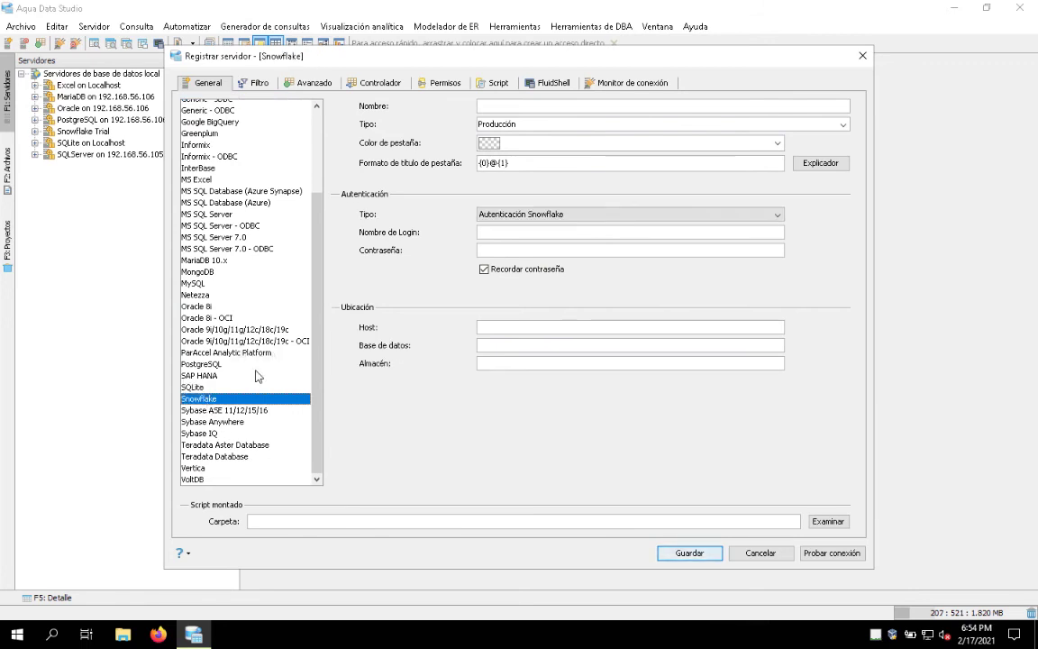
View the connection fields for Amazon Redshift and Amazon Athena, and cancel the server registration.
scroll(257, 376, "up", 3)
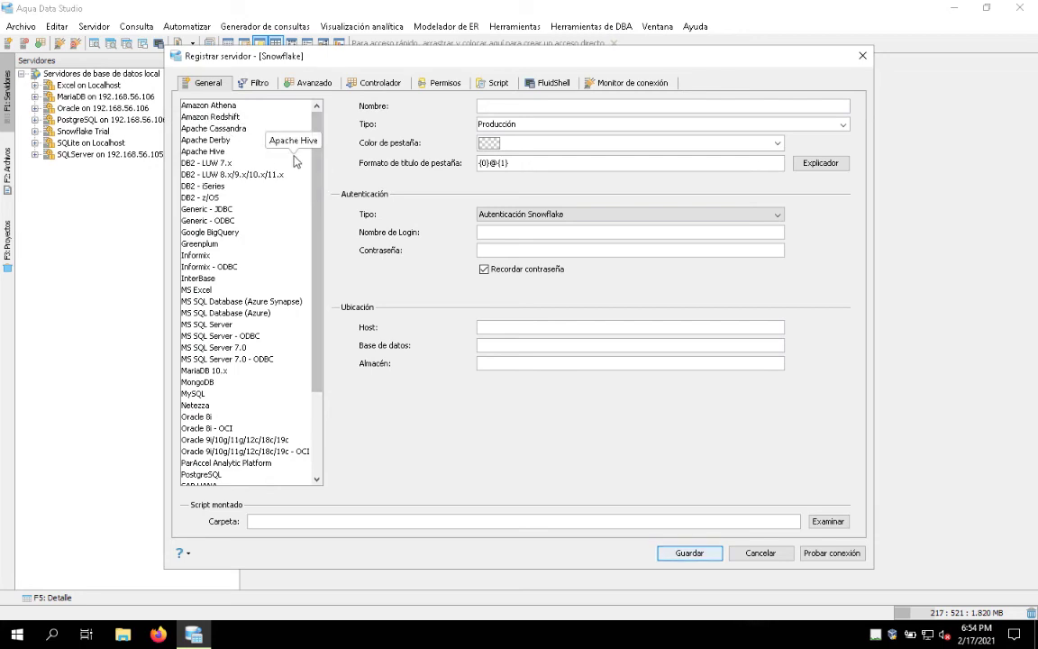
left_click(230, 116)
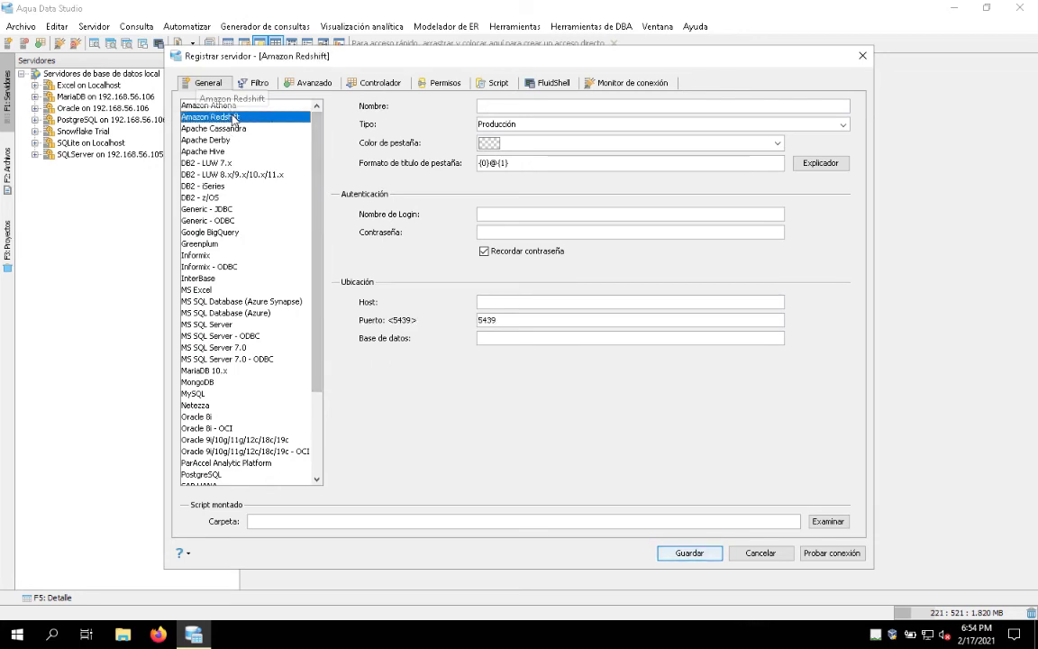
left_click(231, 105)
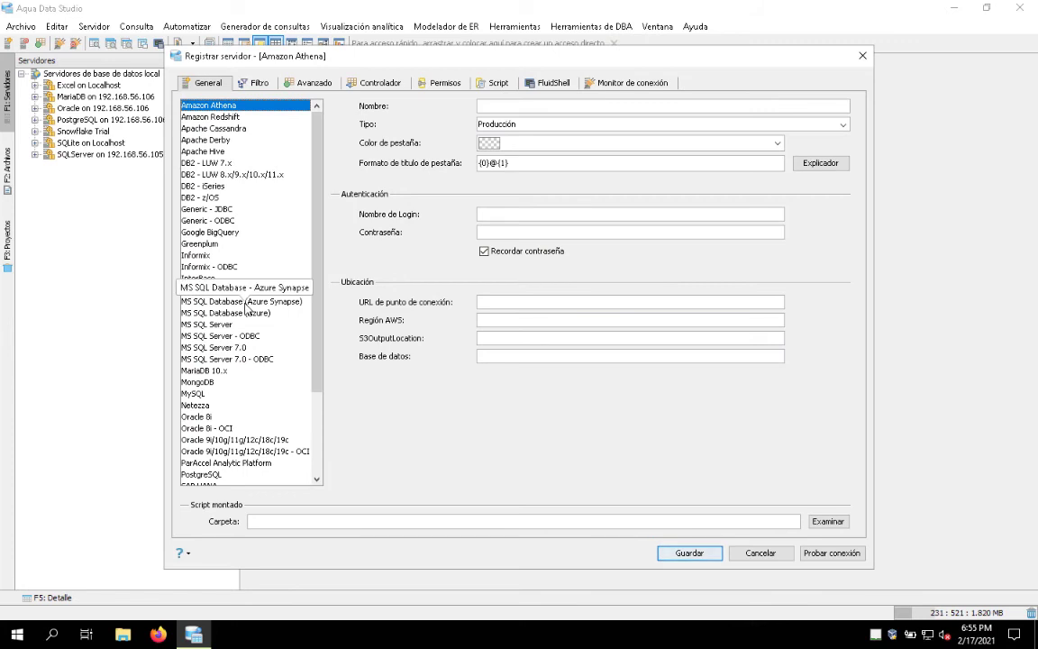
scroll(245, 308, "down", 3)
scroll(245, 308, "up", 3)
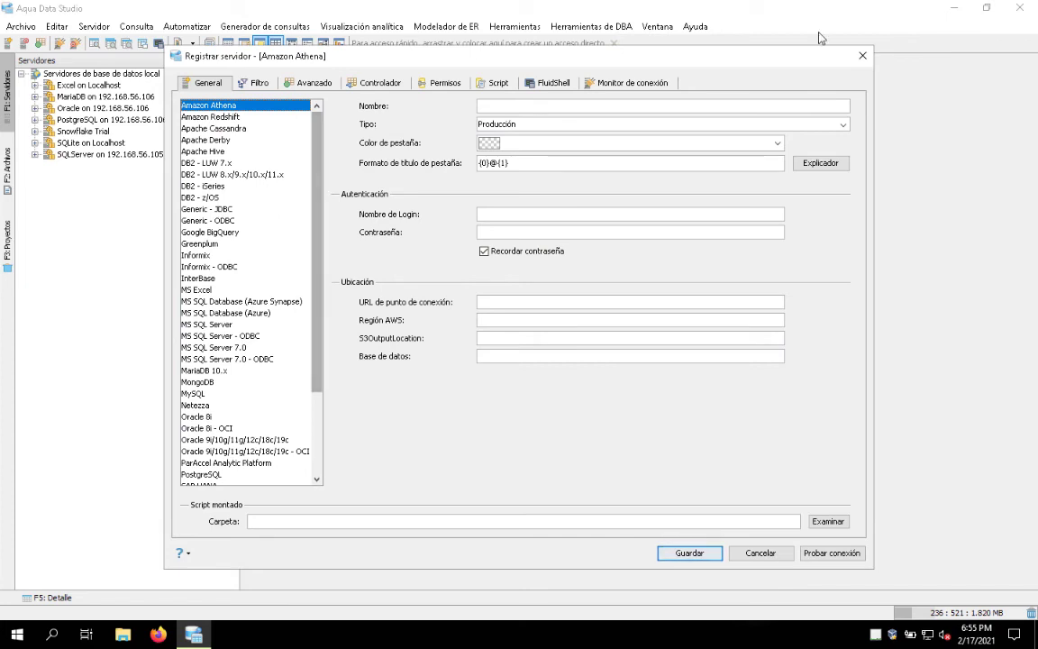
key("Escape")
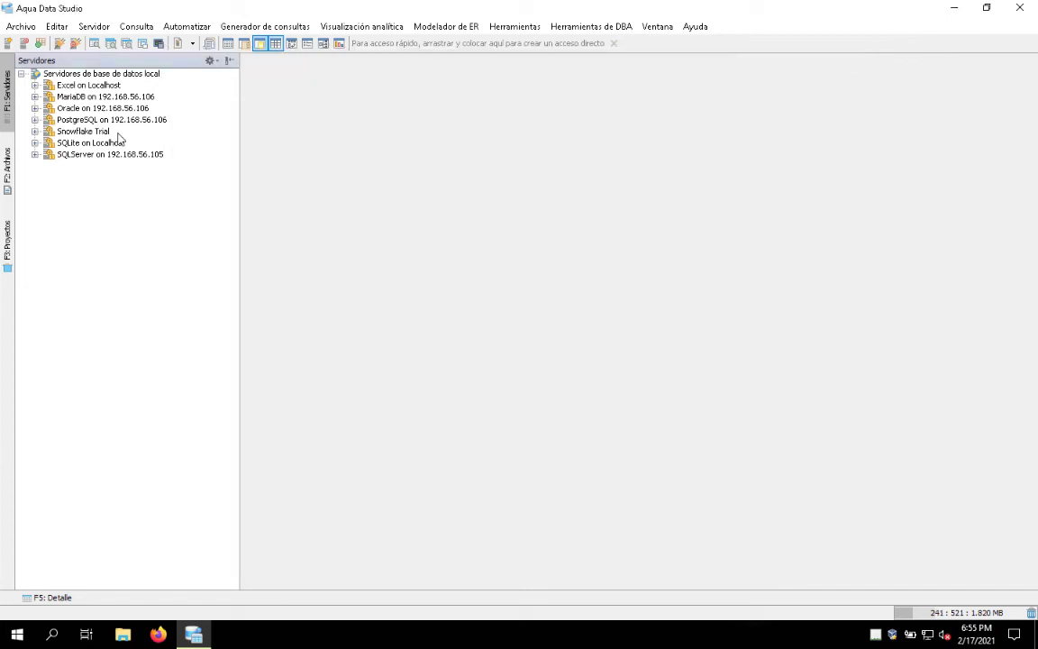
right_click(99, 159)
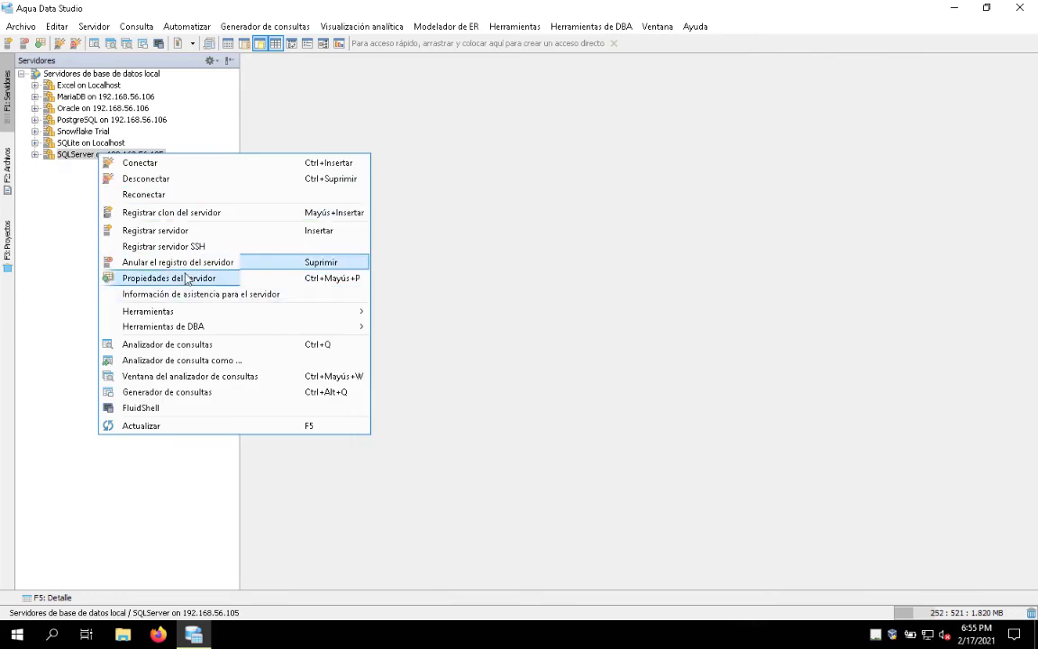
left_click(63, 230)
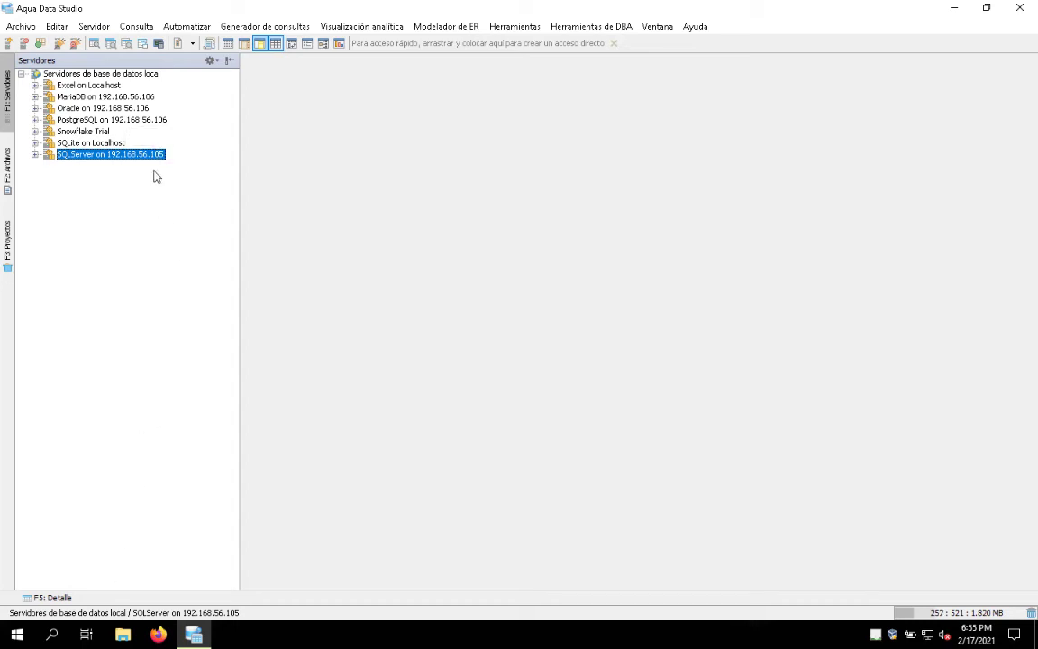
left_click(144, 120)
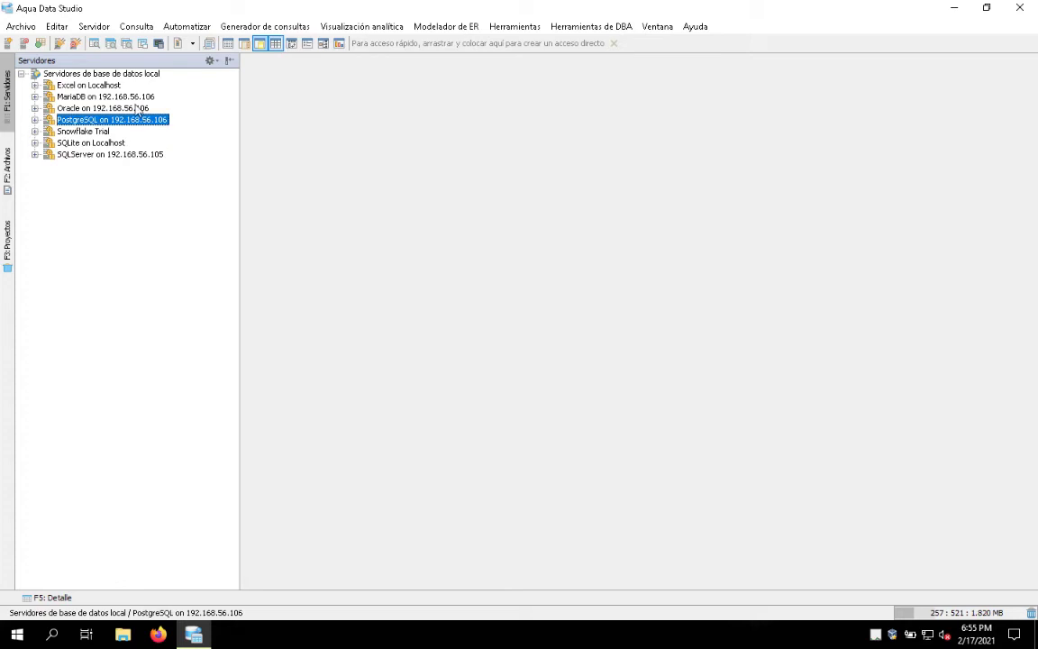
left_click(137, 107)
left_click(140, 96)
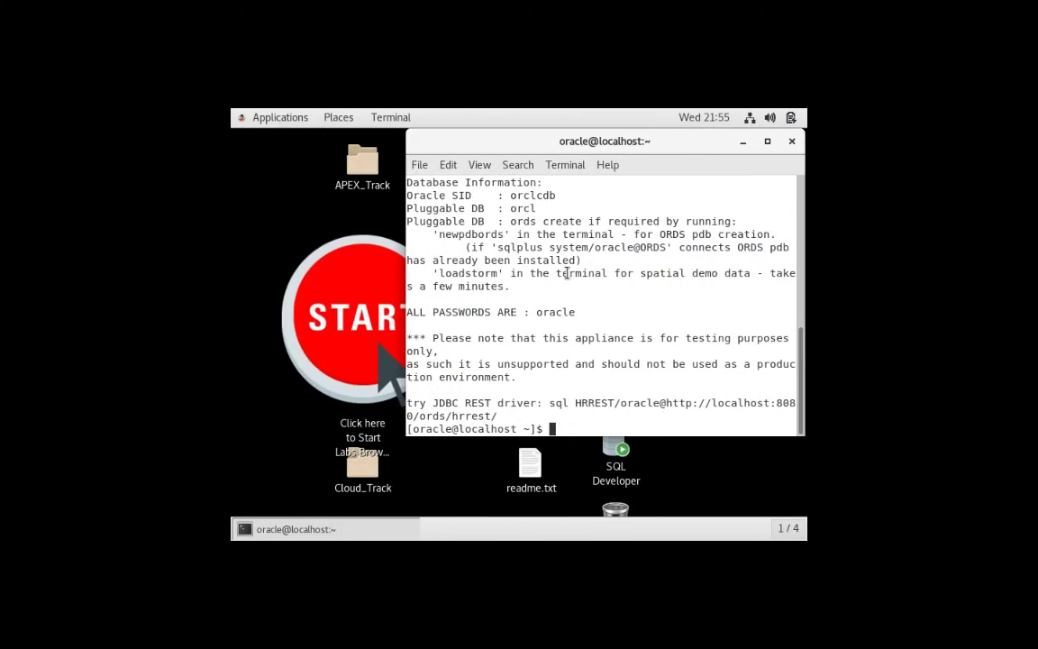
In the Oracle virtual machine's terminal, run ifconfig and check the IP address of the eth0 interface.
type("ifconfig")
key("Return")
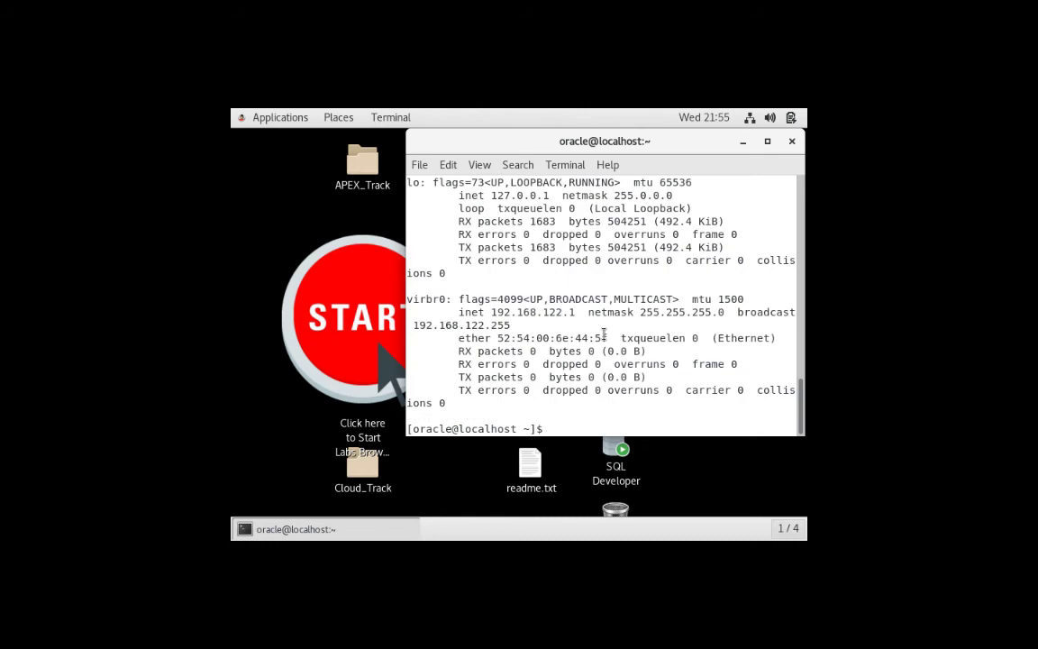
scroll(604, 334, "up", 5)
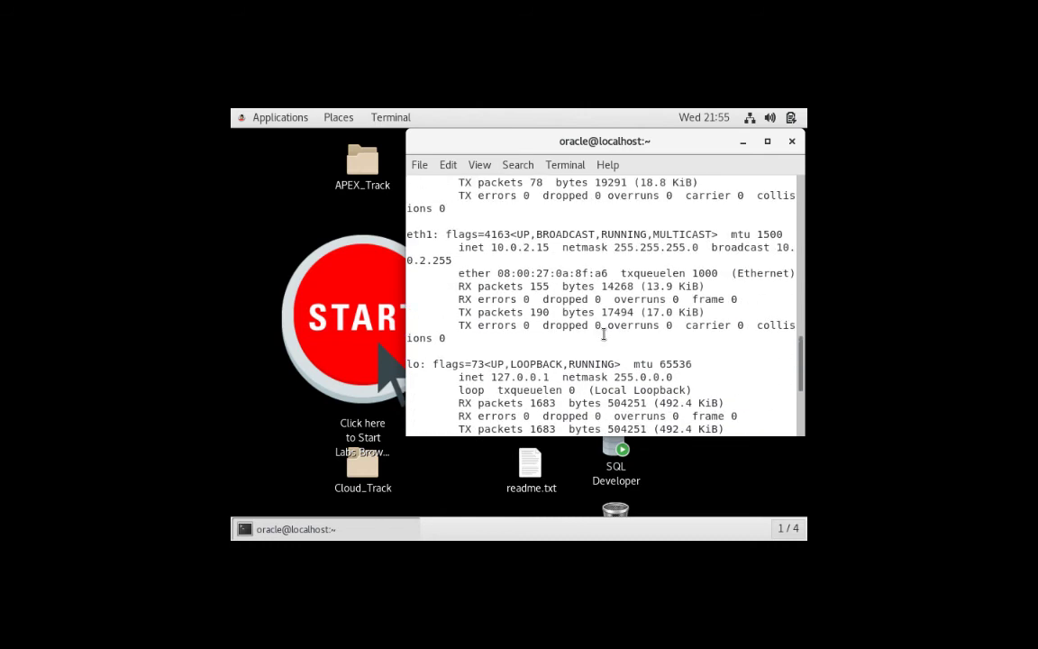
scroll(604, 334, "up", 3)
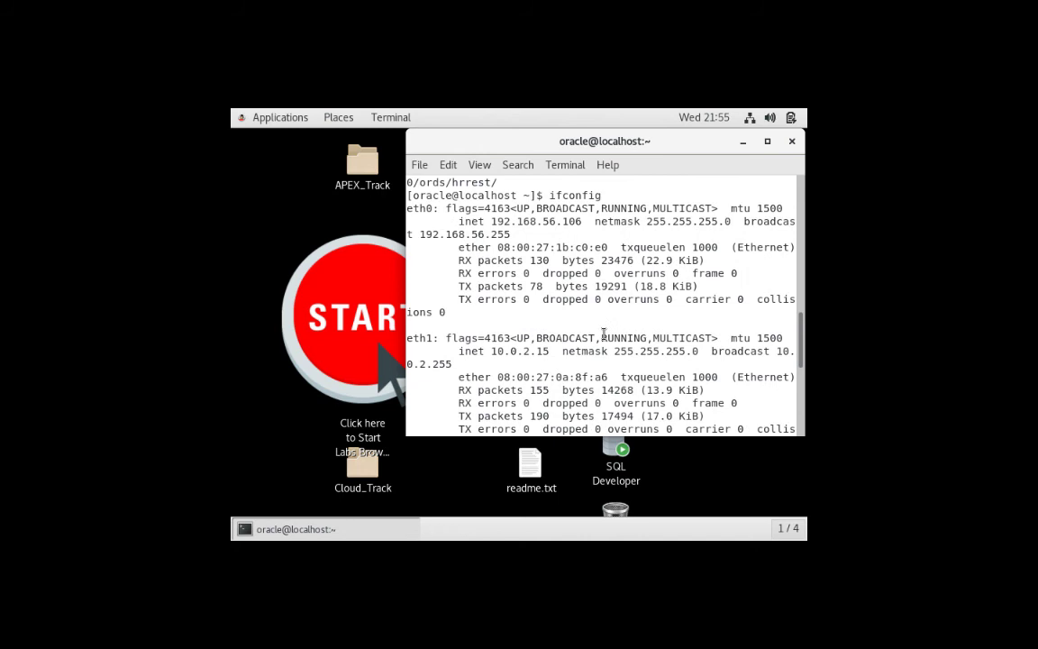
left_click_drag(582, 221, 486, 220)
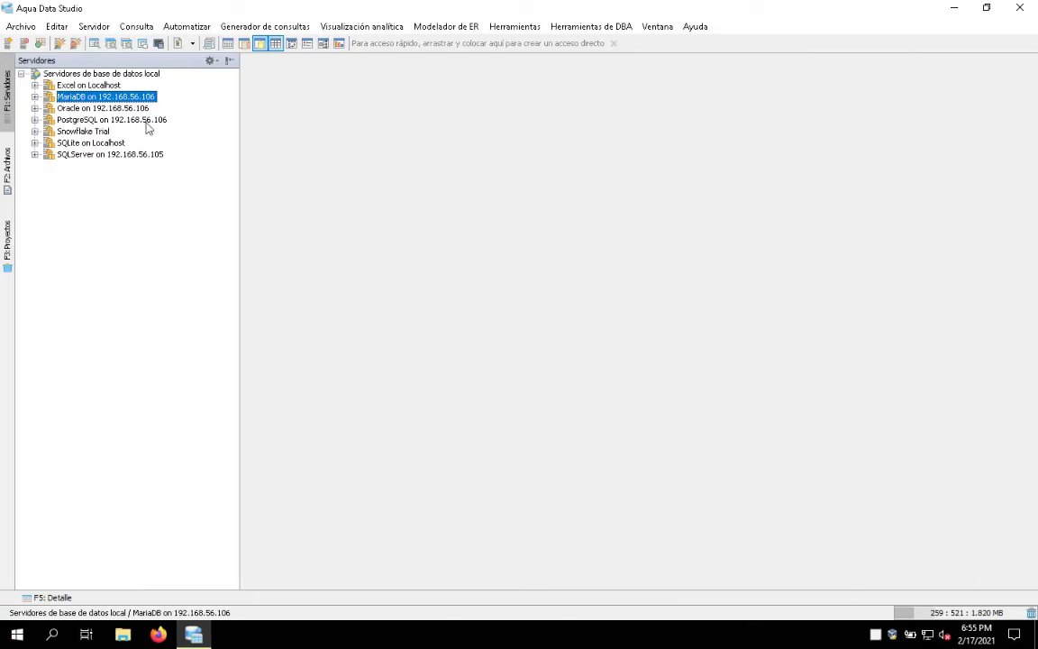
left_click(106, 133)
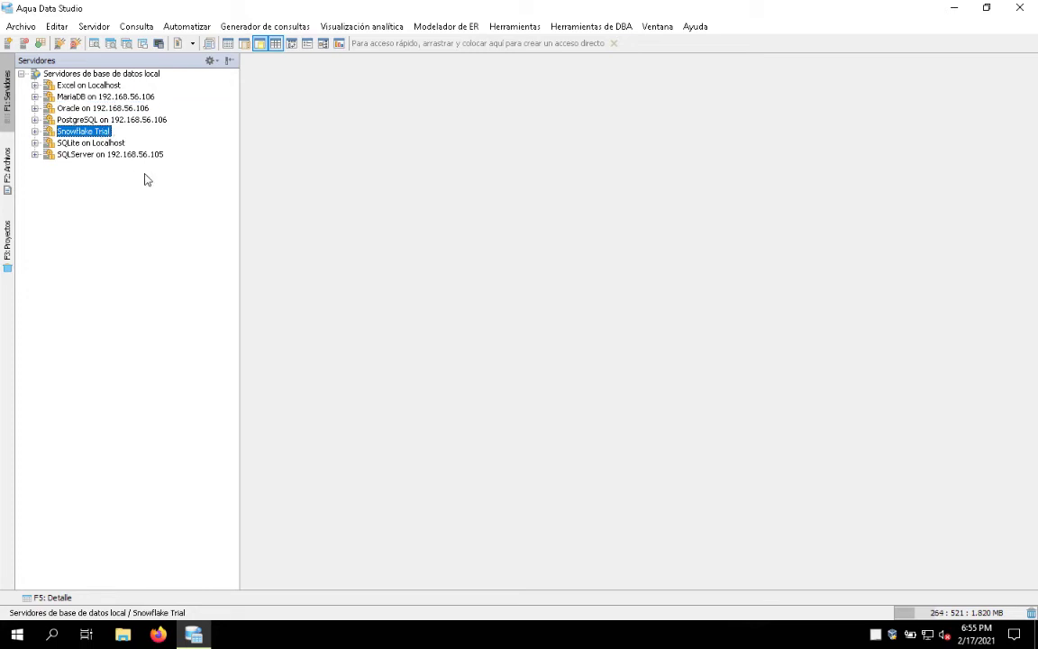
left_click(106, 143)
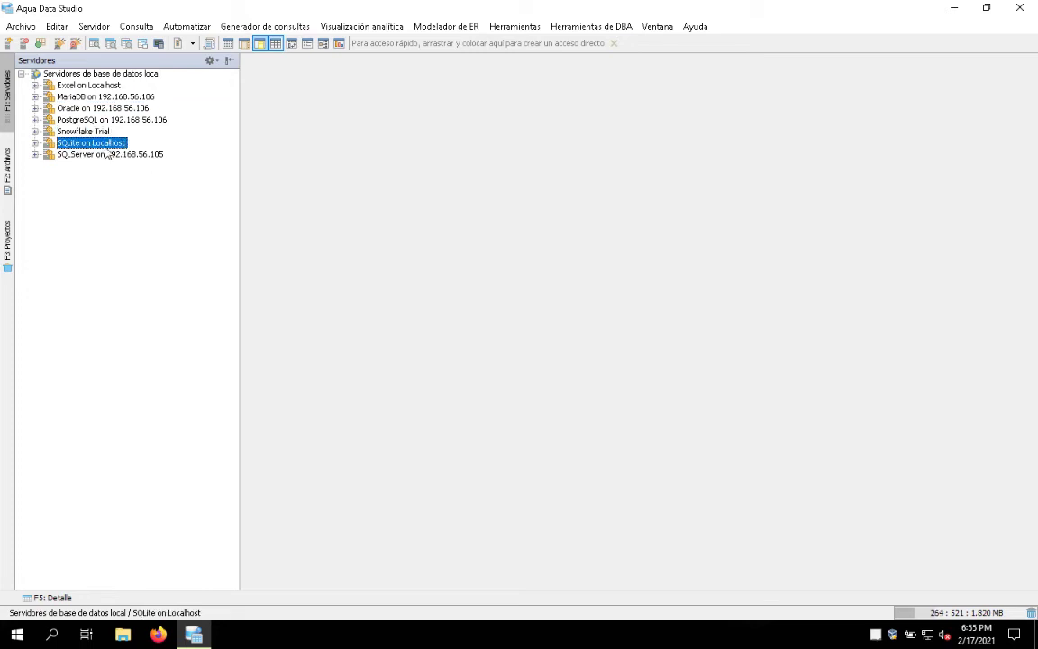
left_click(89, 84)
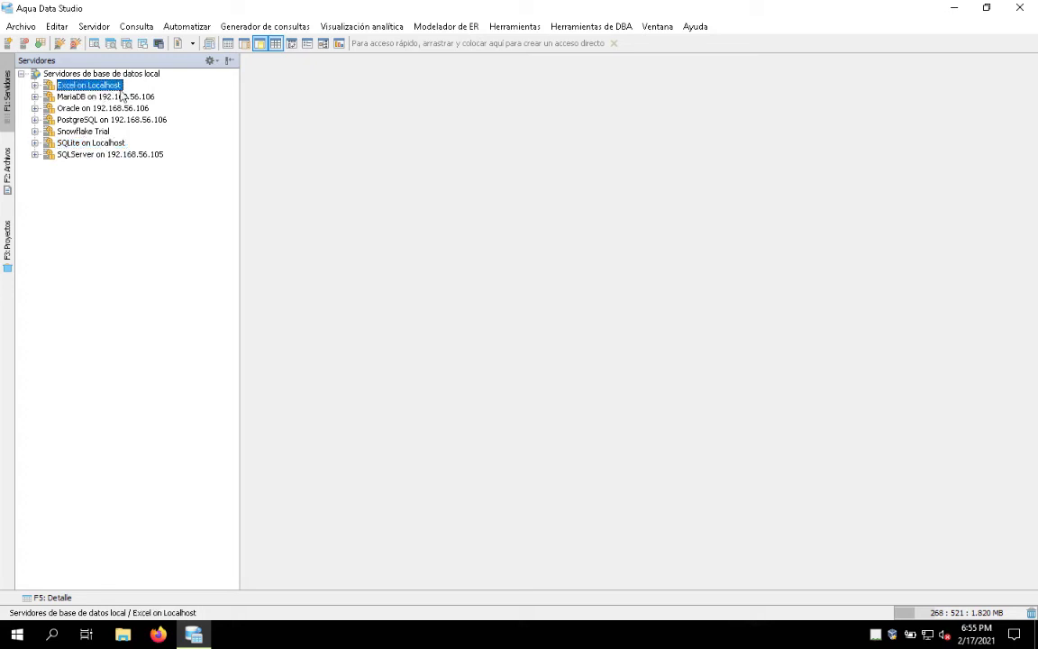
Examine the general, advanced and driver properties of the registered SQLServer connection, and close them without saving.
left_click(112, 155)
right_click(139, 156)
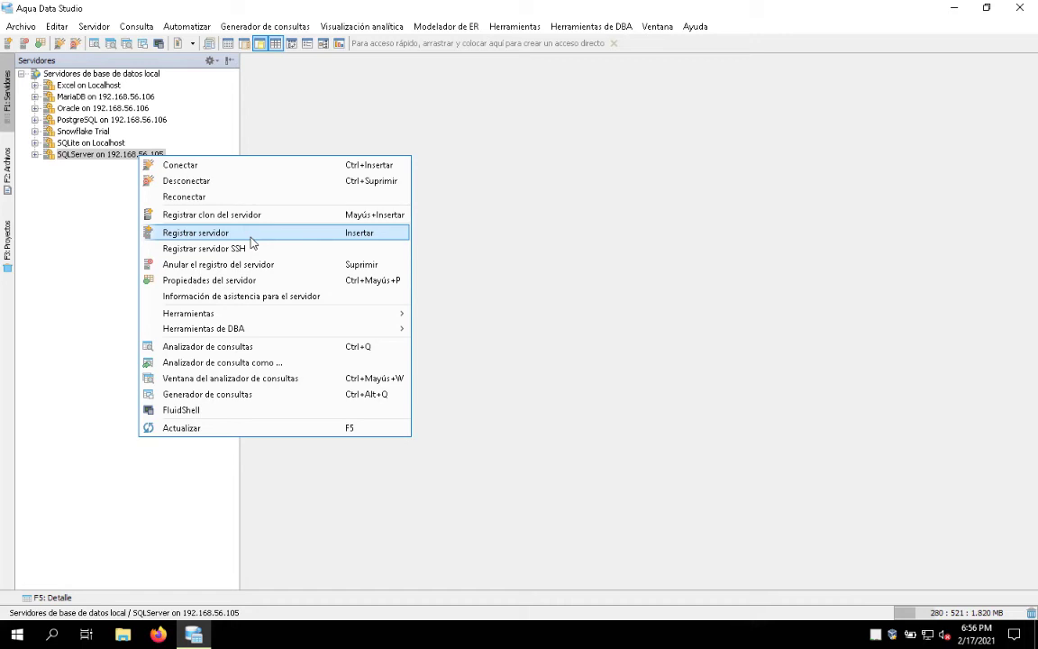
left_click(279, 280)
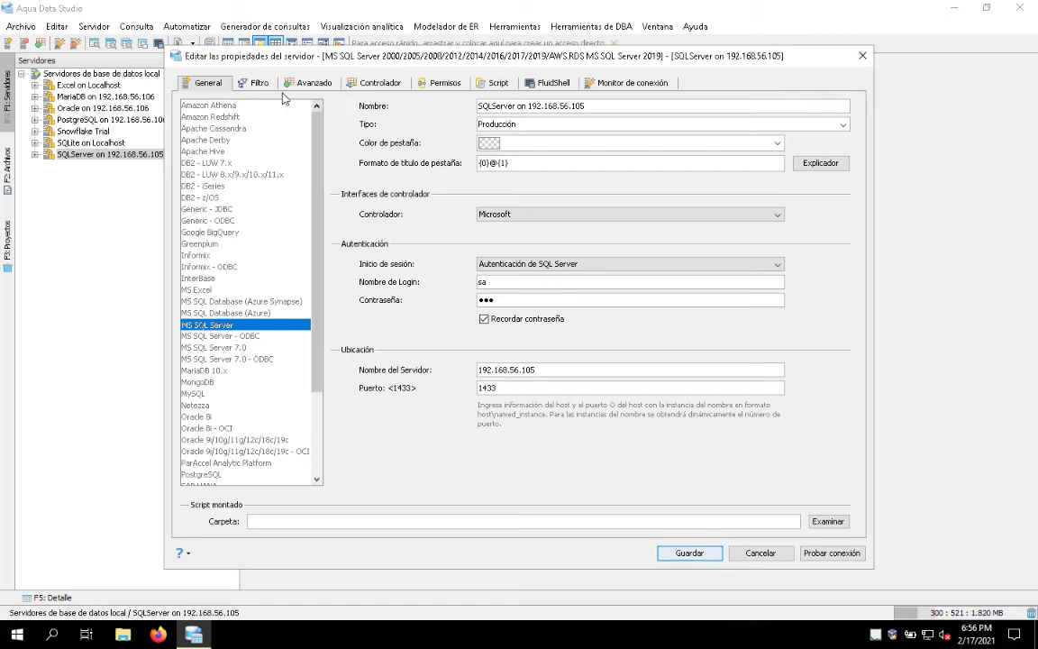
left_click(311, 83)
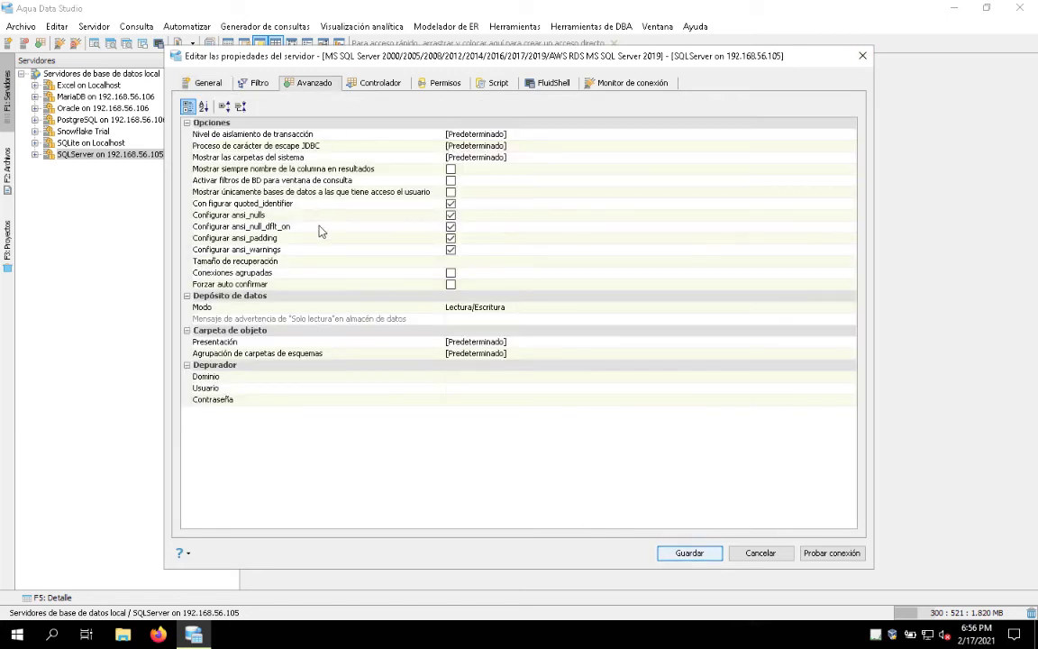
left_click(376, 83)
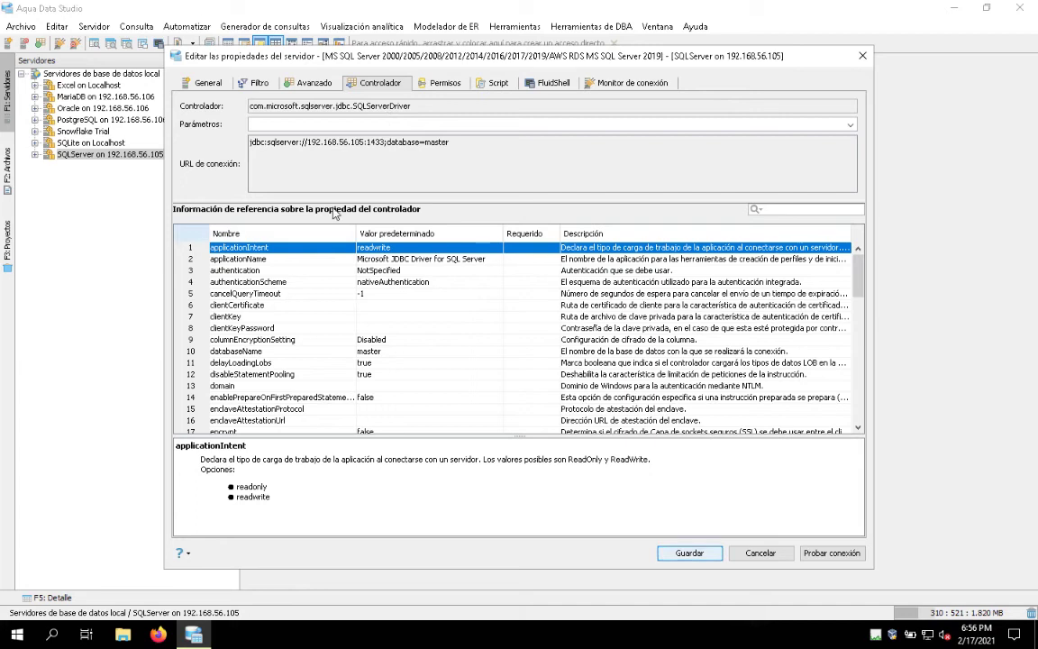
left_click(263, 124)
left_click(867, 60)
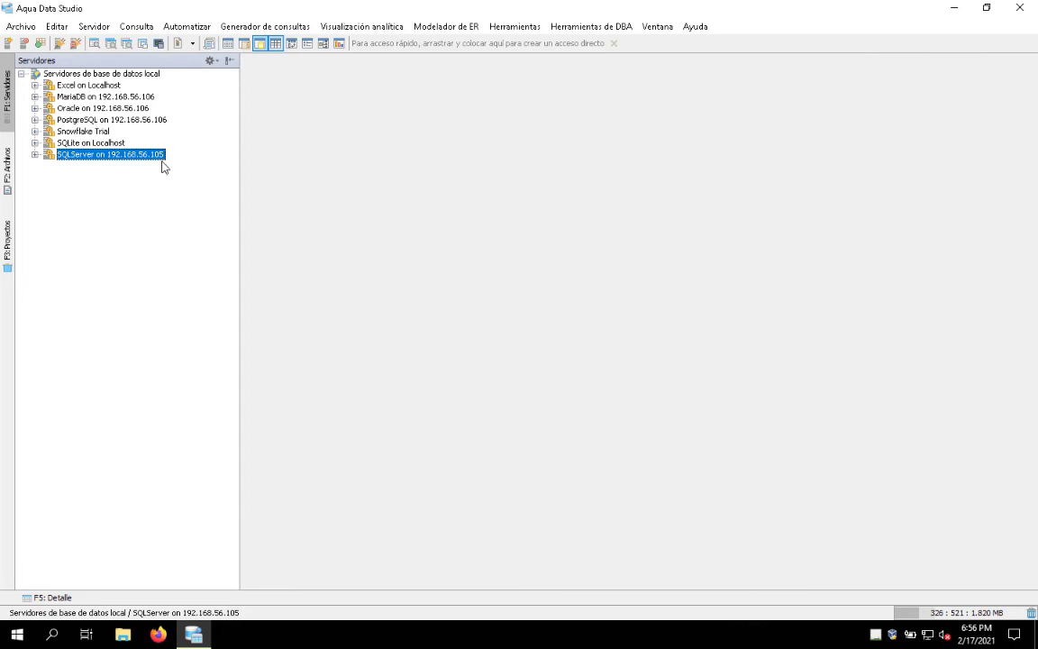
Connect to the SQLServer and SQLite servers, and check the SQLite server's database location in its properties without saving.
double_click(125, 158)
double_click(105, 145)
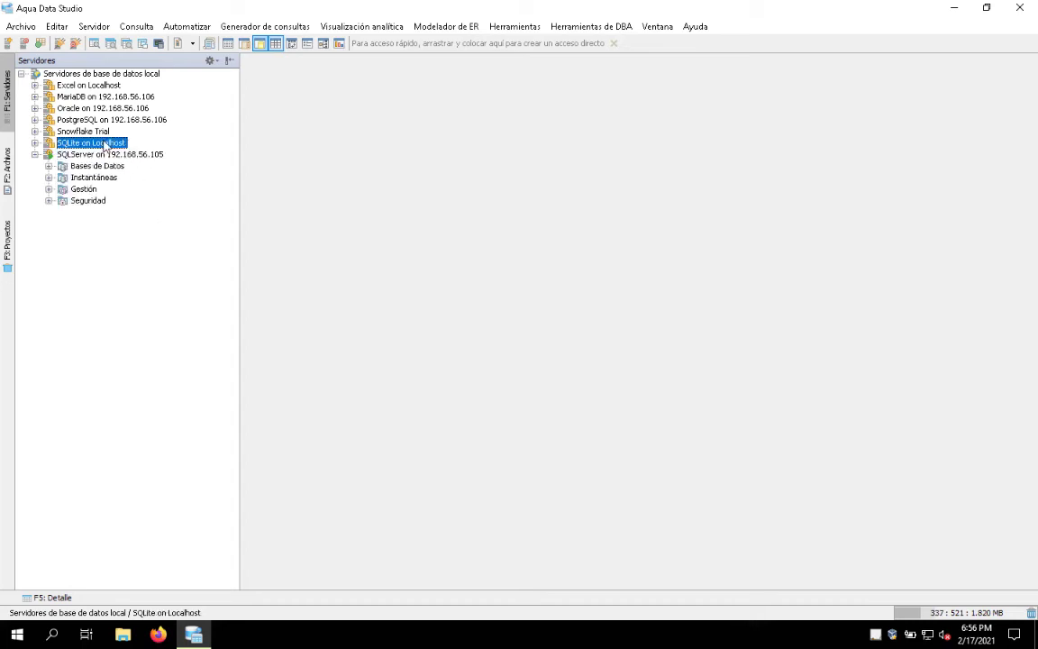
right_click(106, 144)
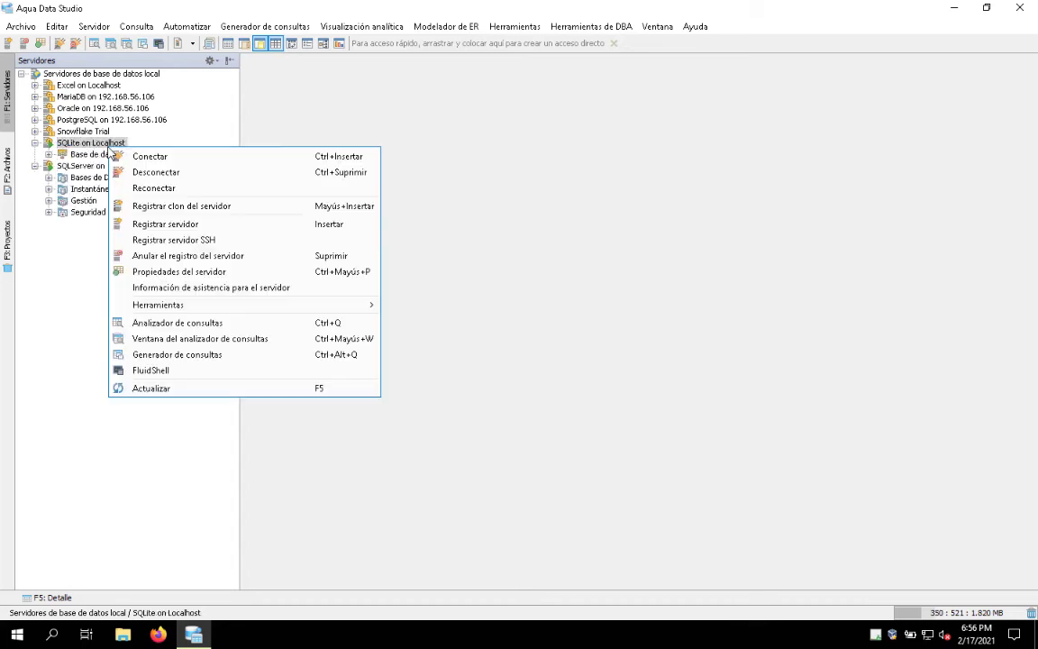
left_click(221, 271)
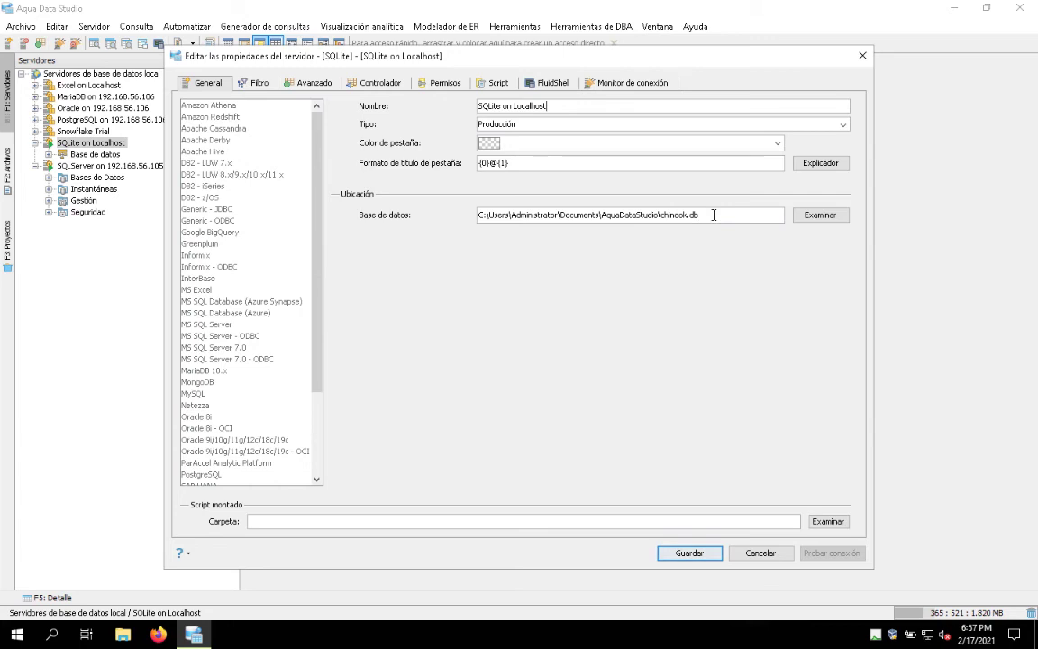
left_click(862, 56)
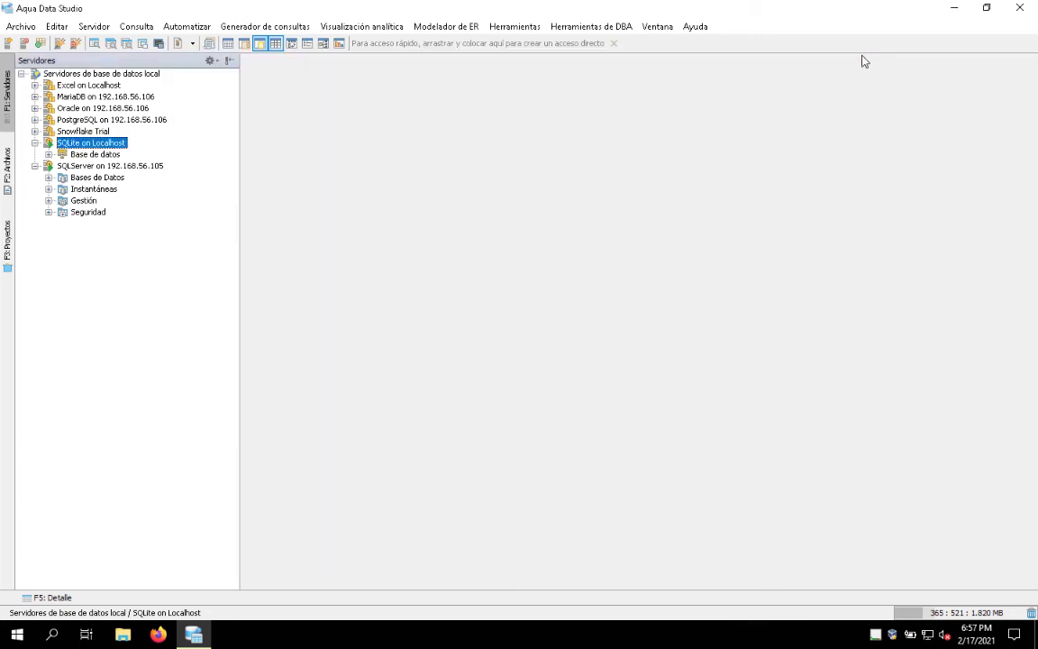
left_click(49, 154)
left_click(49, 154)
Connect to the registered PostgreSQL, Oracle and MariaDB servers.
double_click(121, 120)
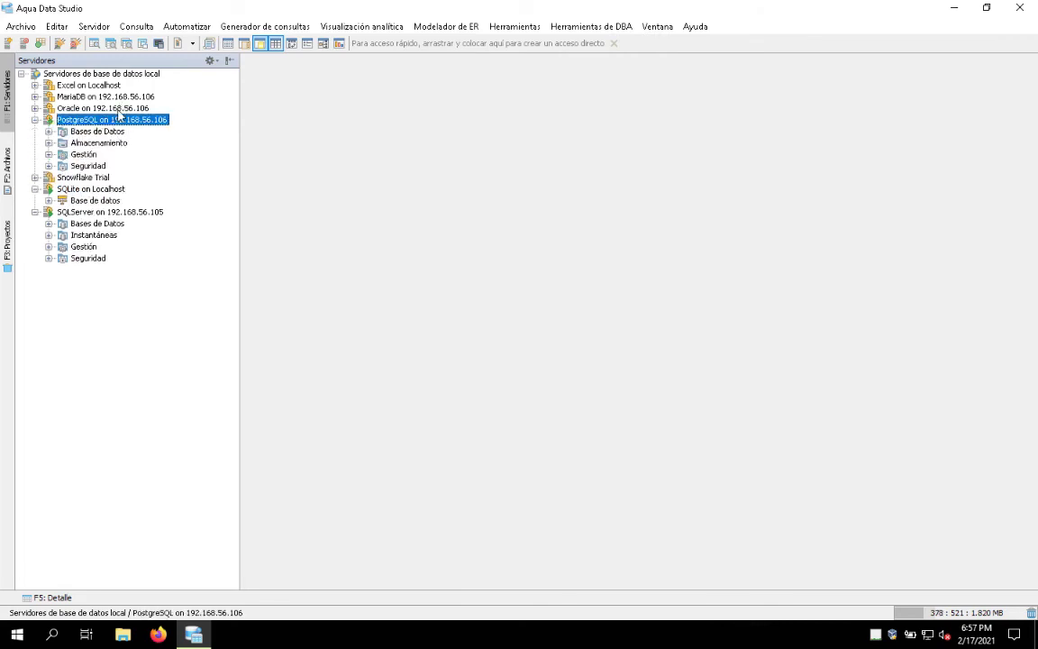
double_click(117, 108)
double_click(126, 98)
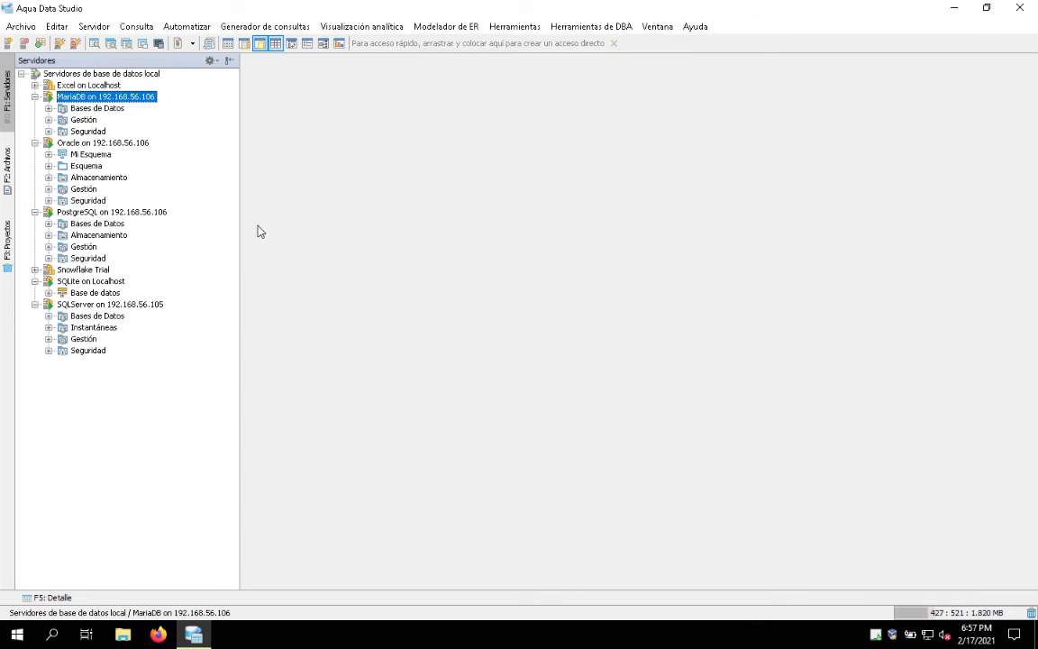
View the directory location in the Excel on Localhost server properties, and close them without saving.
left_click(101, 86)
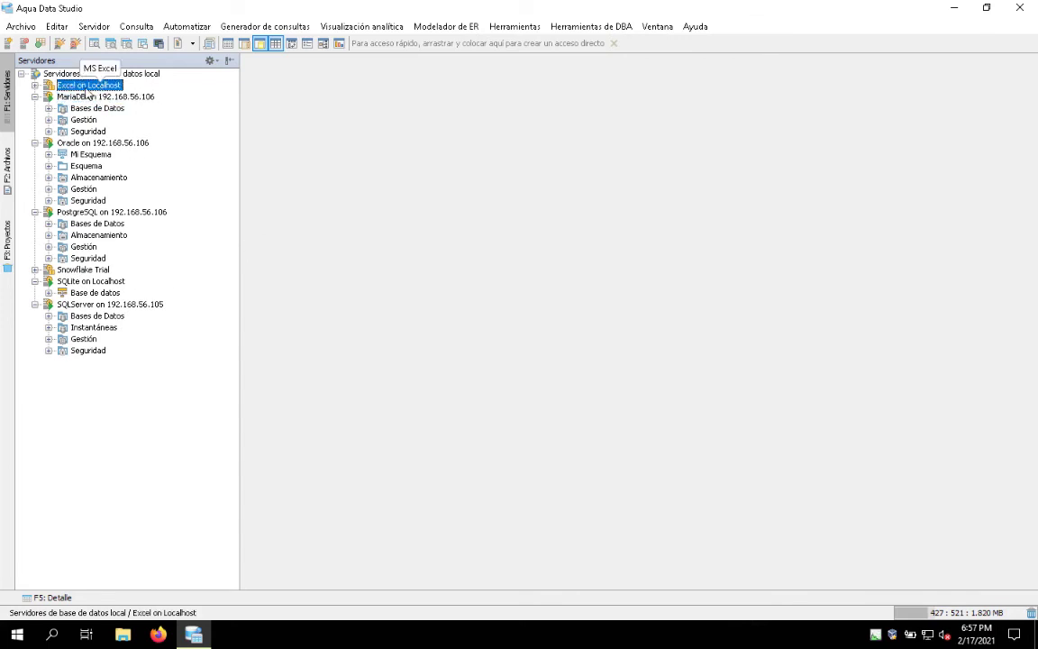
right_click(86, 90)
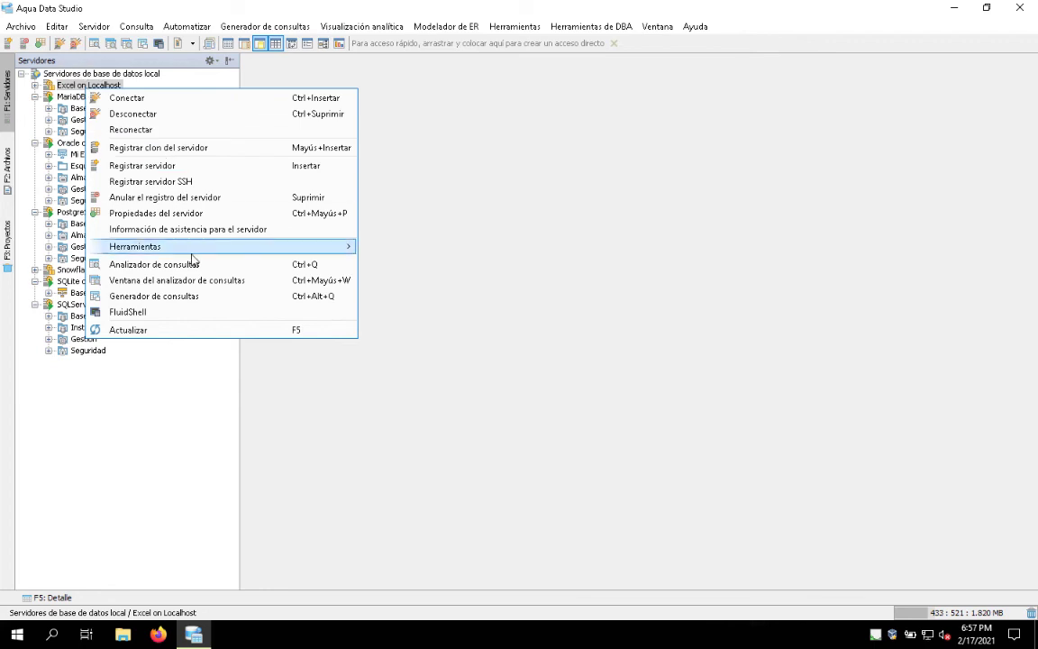
left_click(181, 213)
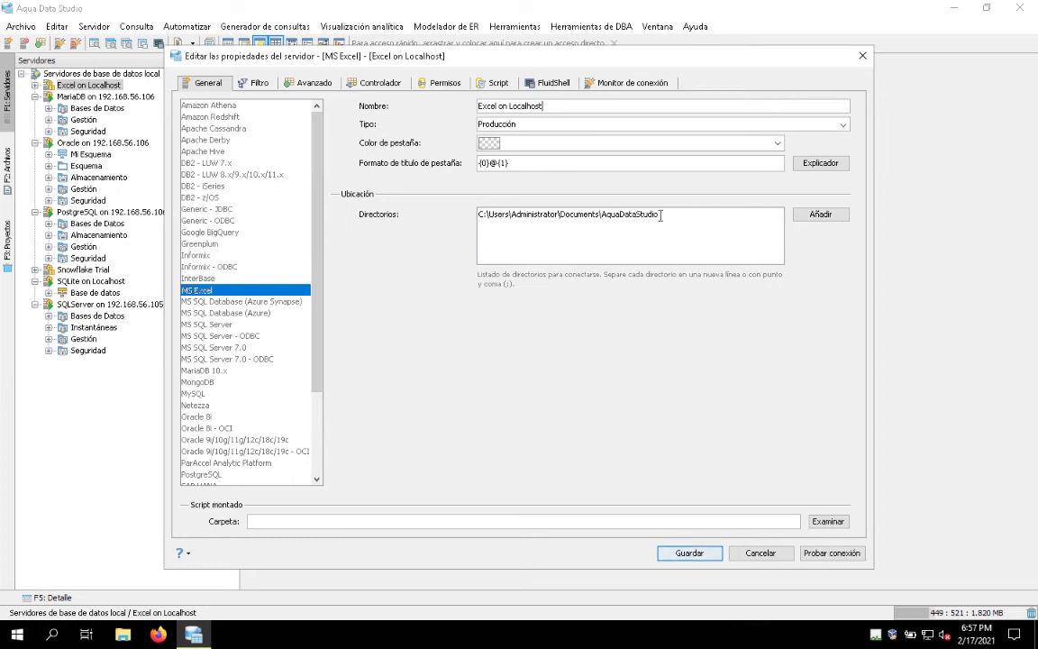
left_click(862, 56)
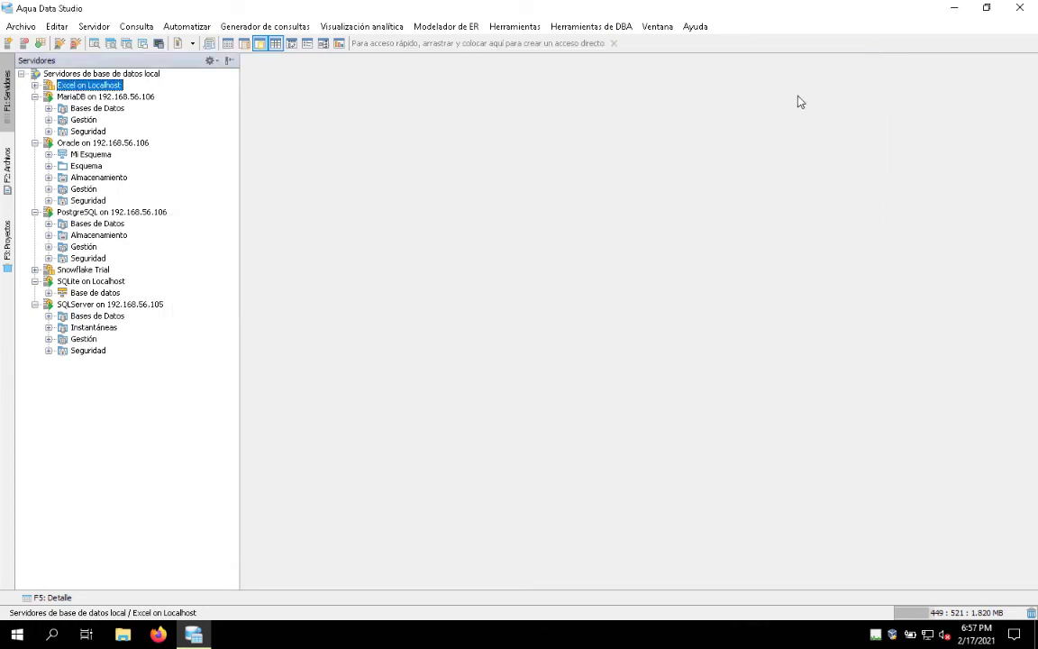
Connect to Excel on Localhost and expand its databases down to the contents of AquaDataStudio.
left_click(34, 85)
left_click(49, 96)
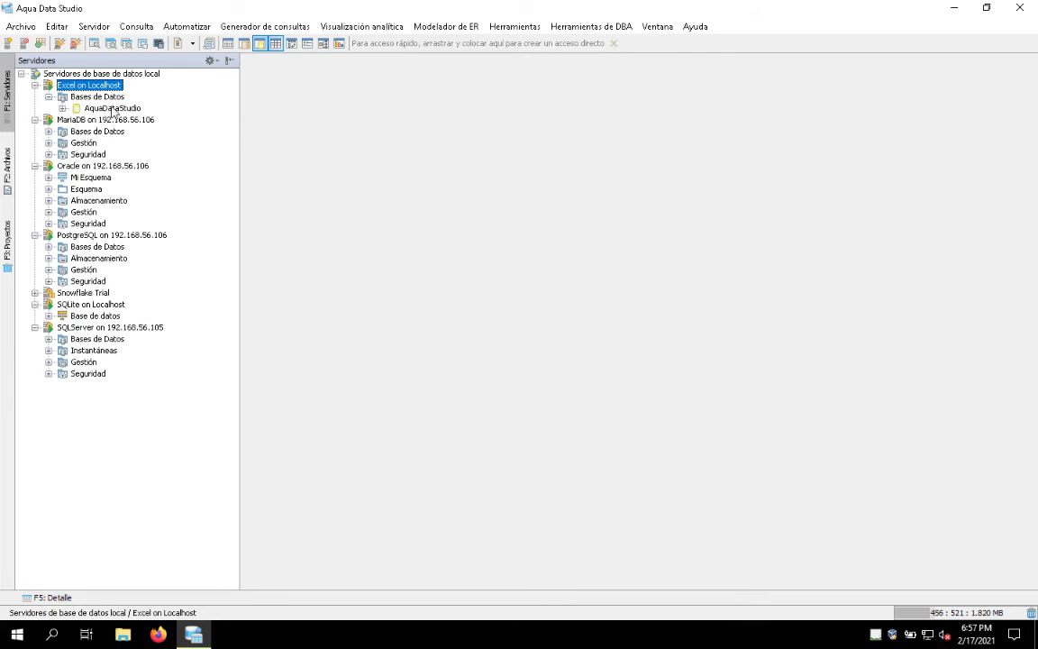
left_click(62, 108)
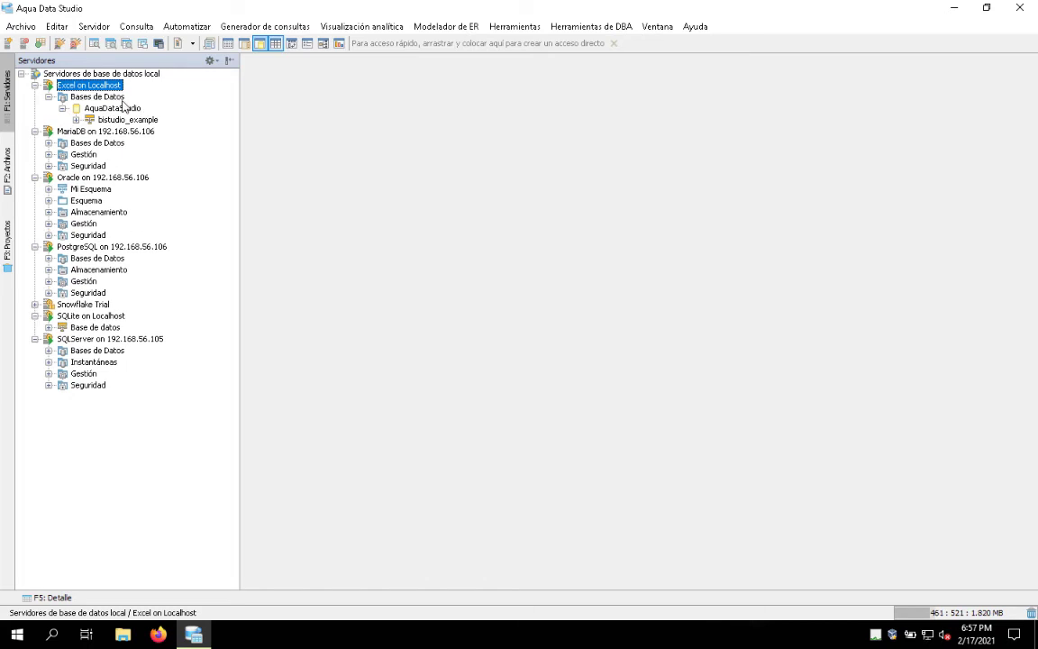
Copy the directory path from the Excel on Localhost server properties.
right_click(99, 84)
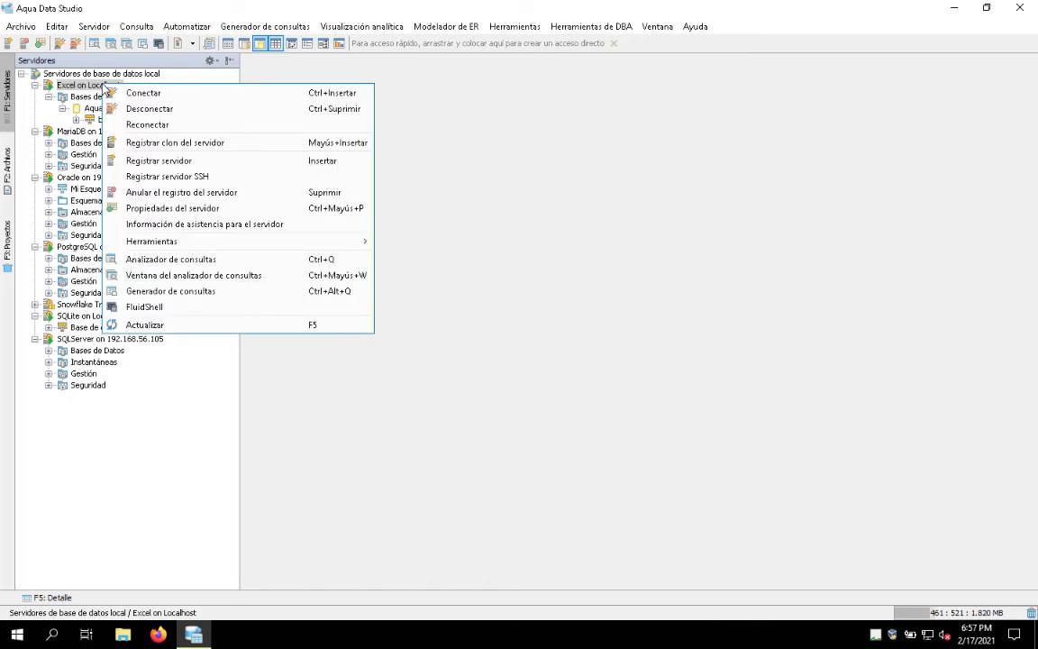
left_click(213, 208)
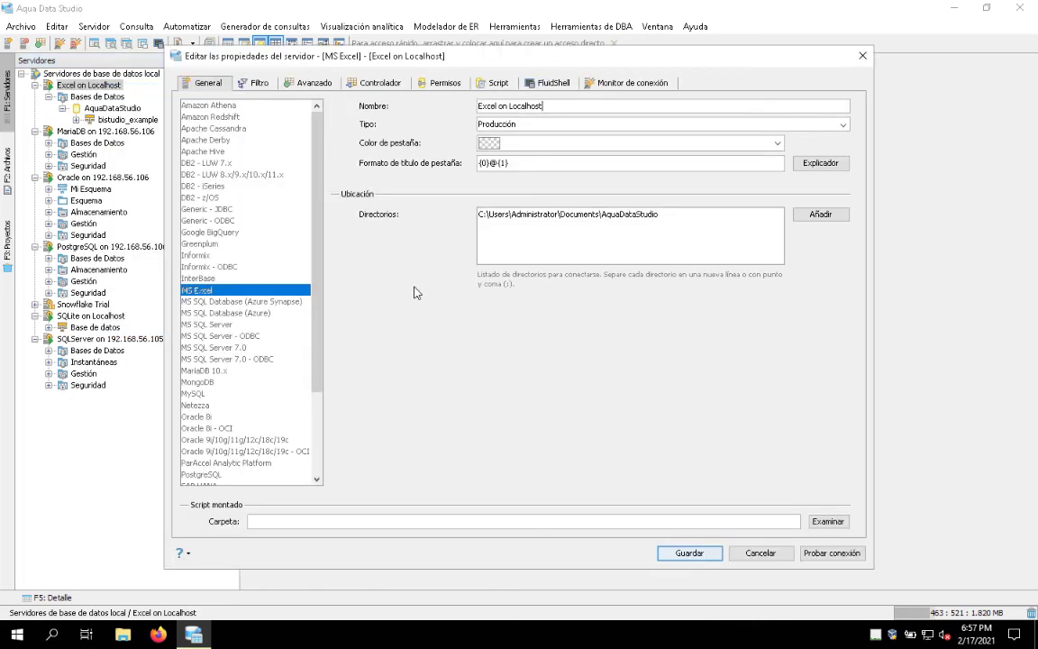
left_click_drag(711, 215, 261, 212)
key("ctrl+c")
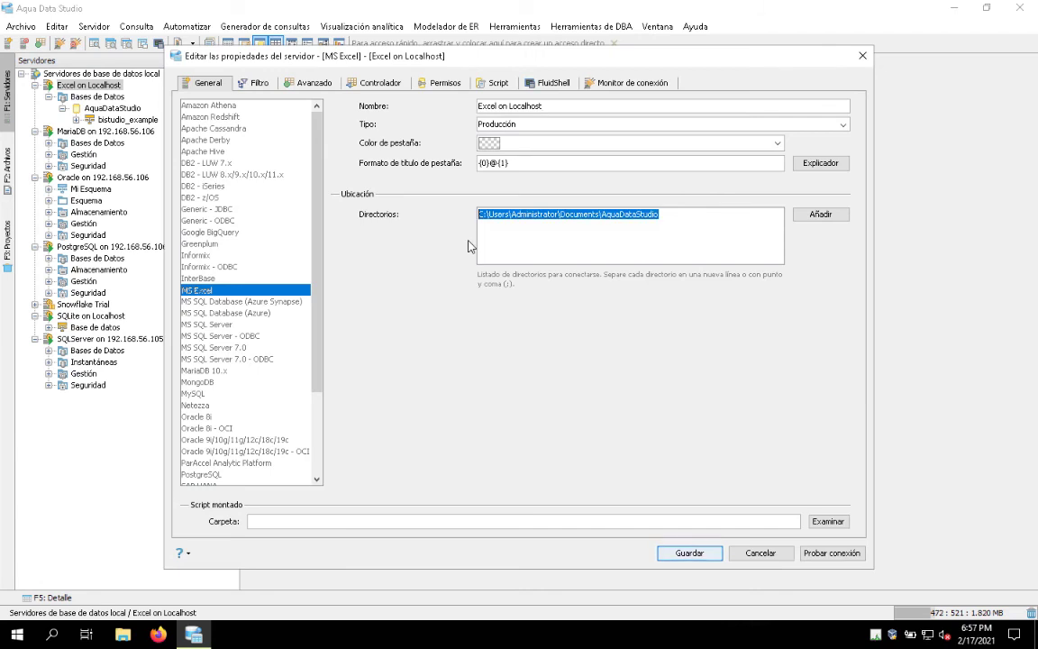
Open the copied path in File Explorer, select bistudio_example.xlsx, and return to Aqua Data Studio to close the server properties.
left_click(130, 638)
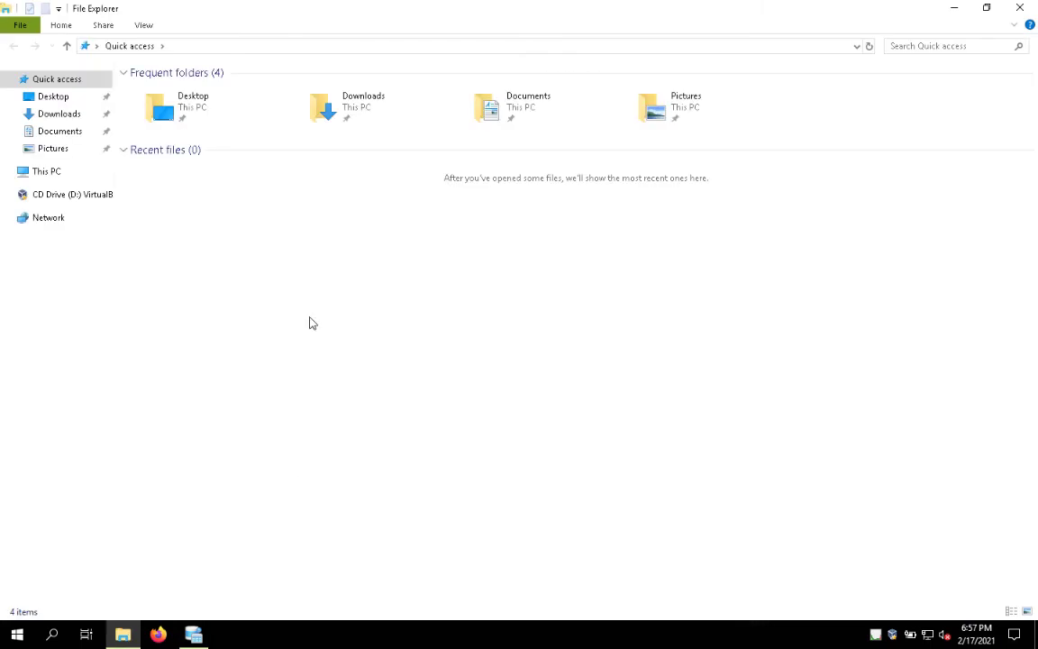
left_click(300, 45)
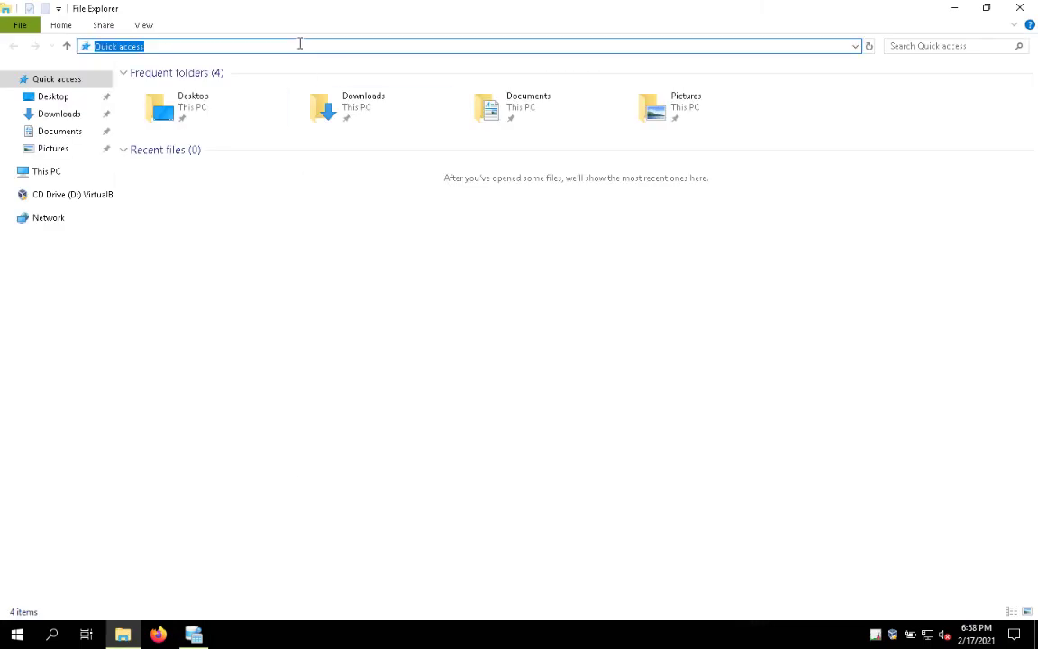
key("ctrl+v")
key("Return")
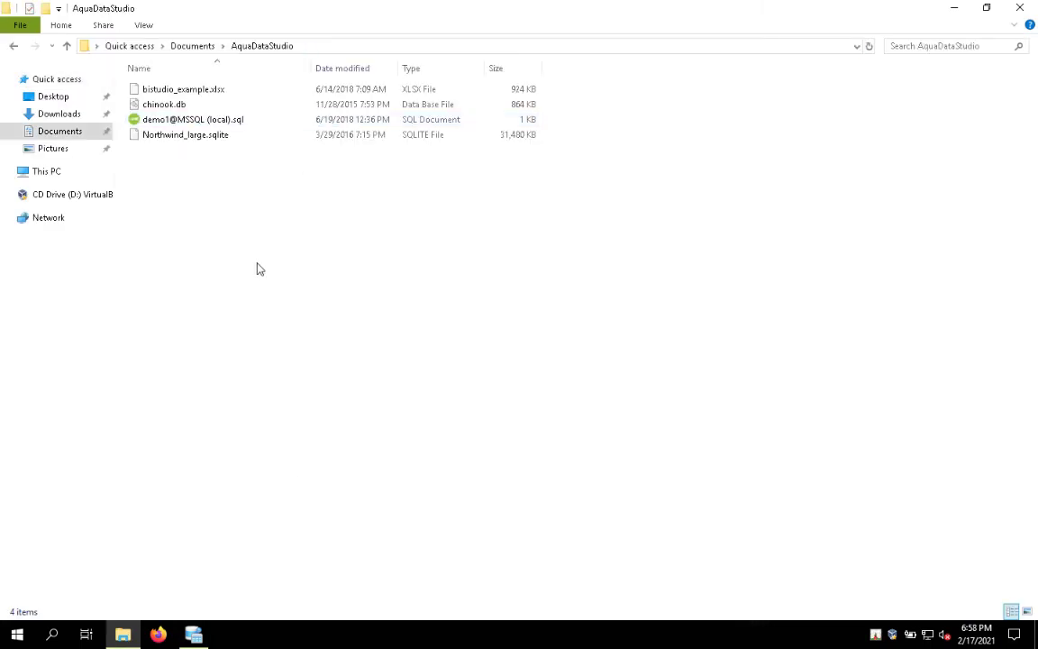
left_click(161, 89)
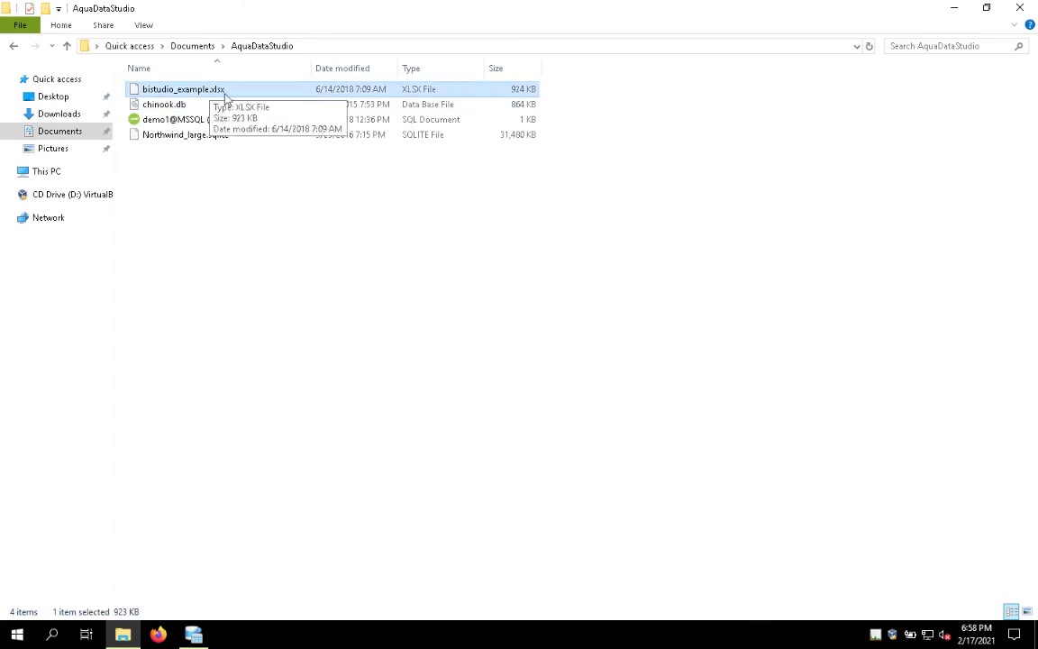
left_click(955, 8)
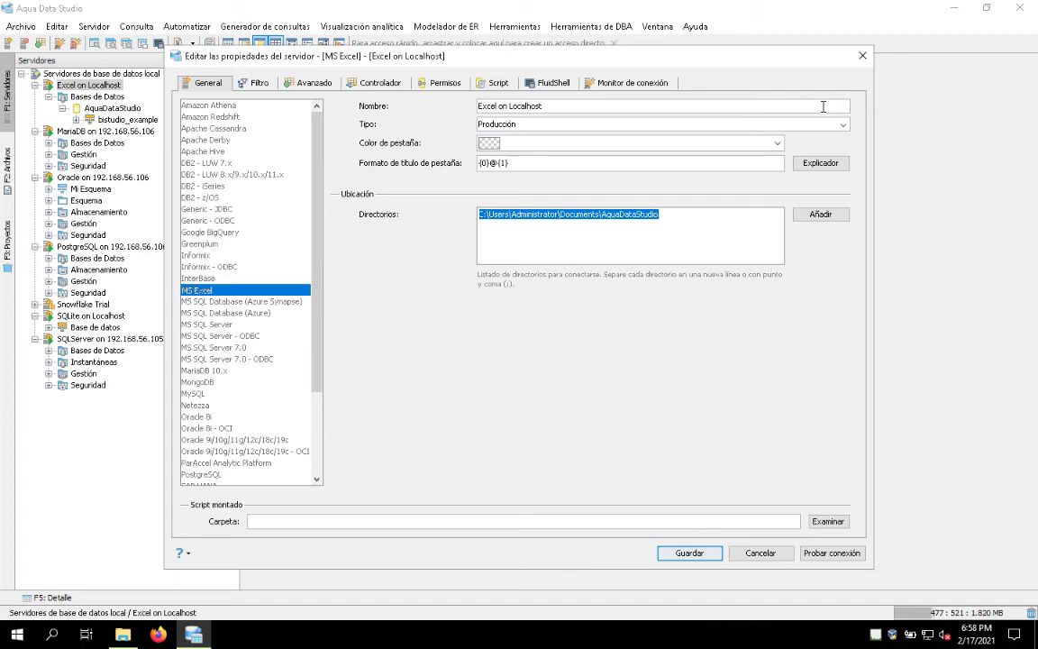
key("Return")
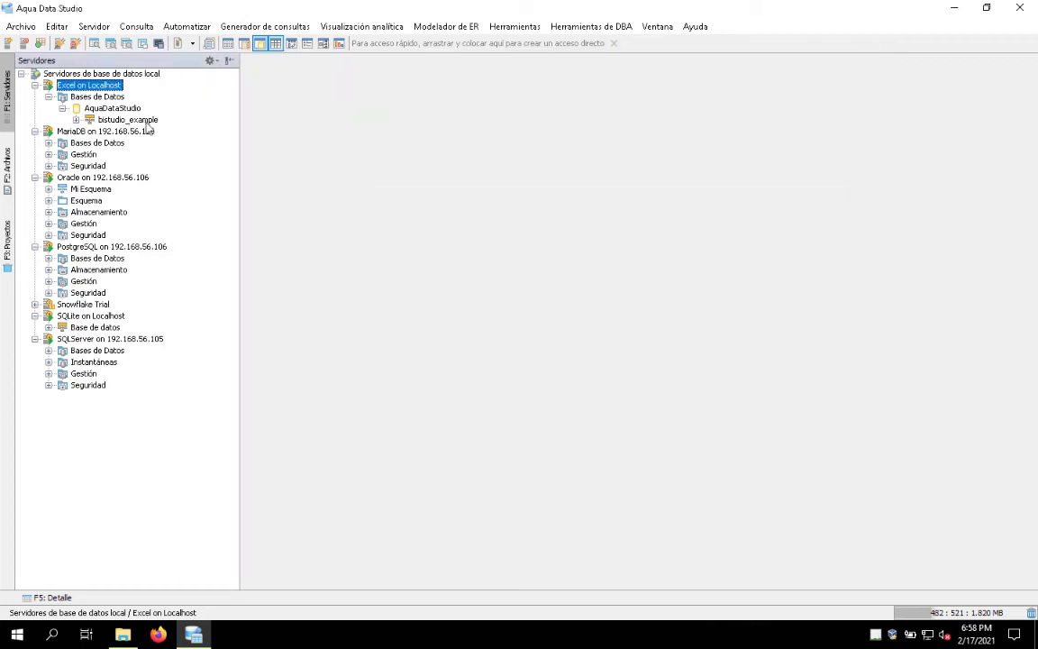
Expand the bistudio_example schema down to its table and look into the table's columns folder.
left_click(76, 119)
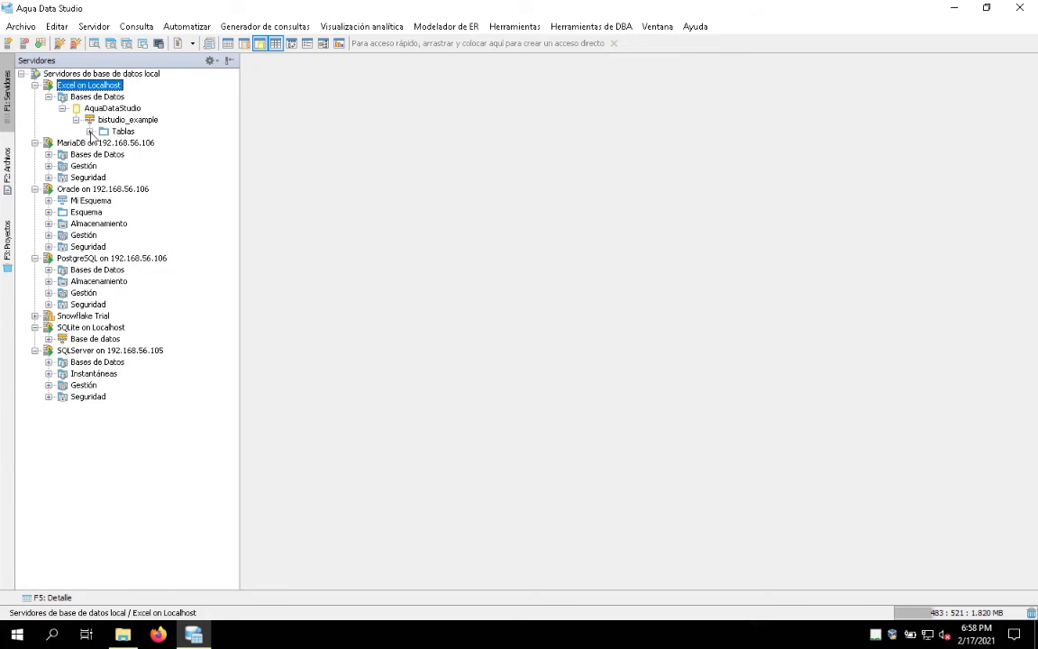
left_click(90, 132)
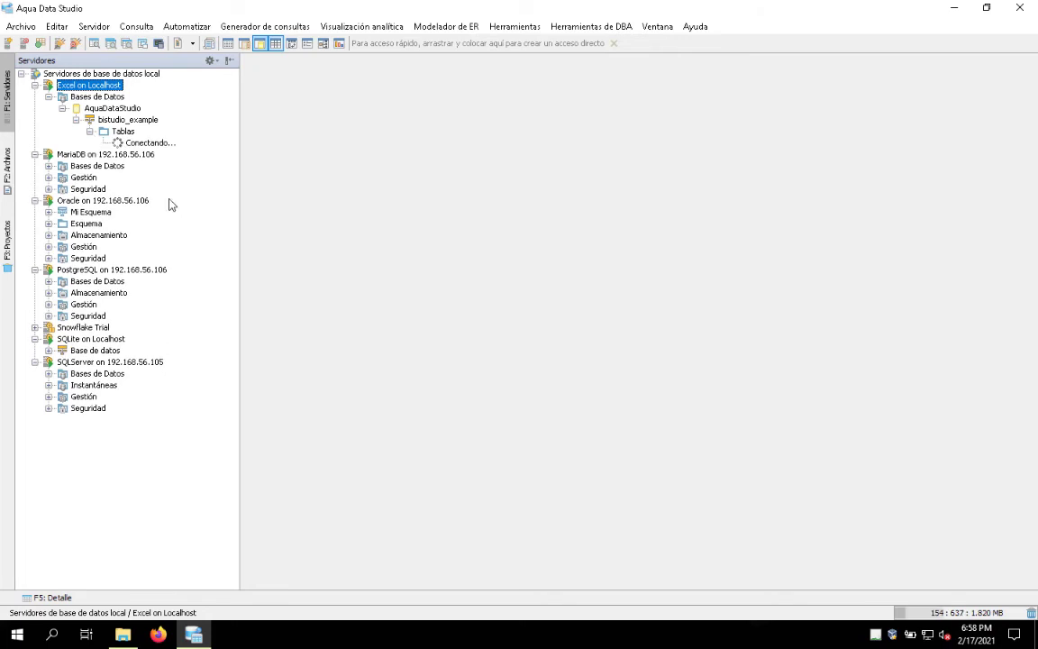
left_click(104, 143)
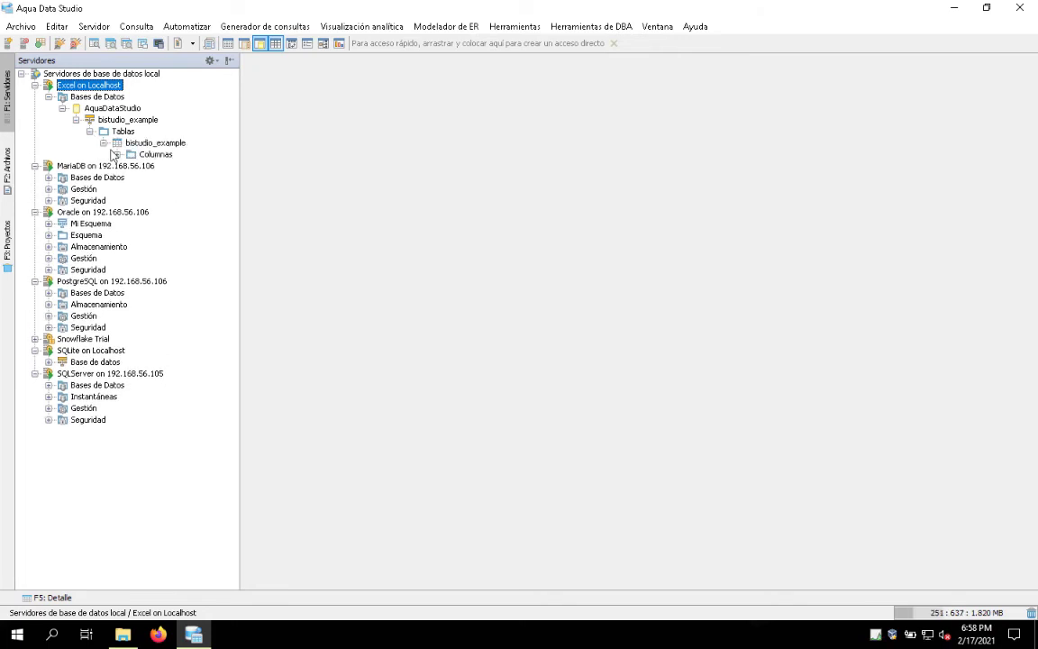
left_click(117, 155)
left_click(117, 155)
left_click(104, 142)
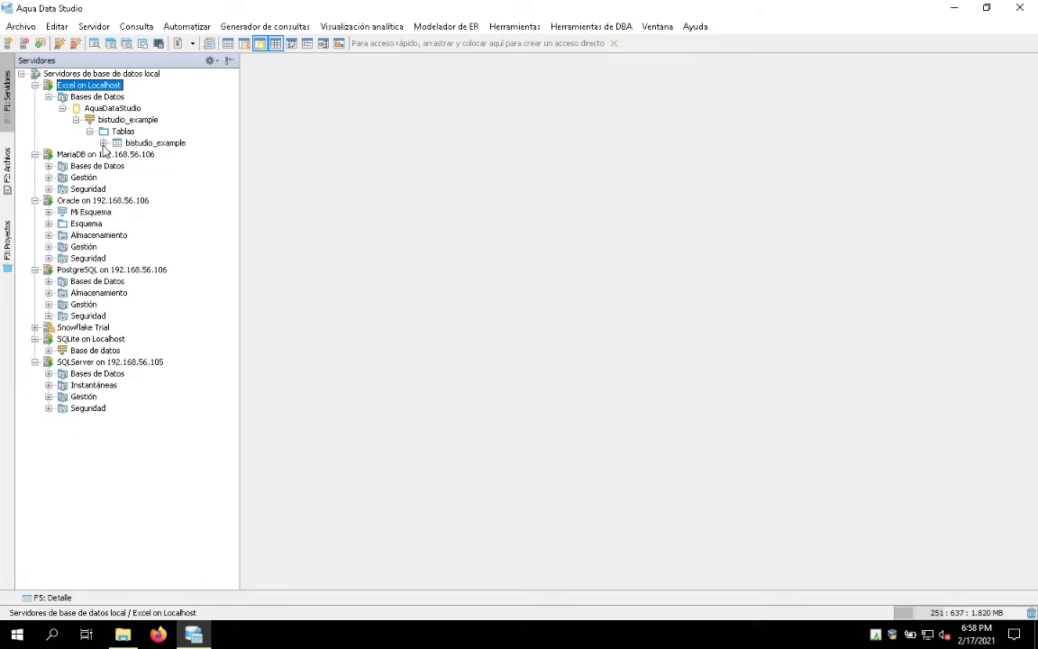
left_click(103, 142)
left_click(103, 142)
Look at the Excel source file in File Explorer again, and examine the bistudio_example table's columns in Aqua Data Studio.
left_click(123, 635)
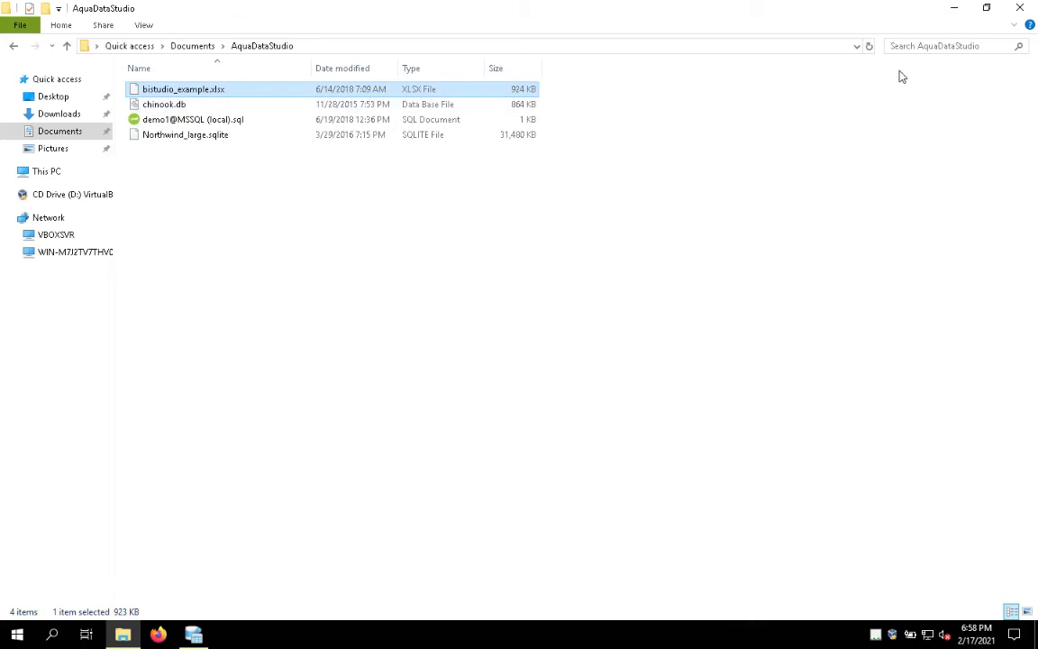
left_click(961, 13)
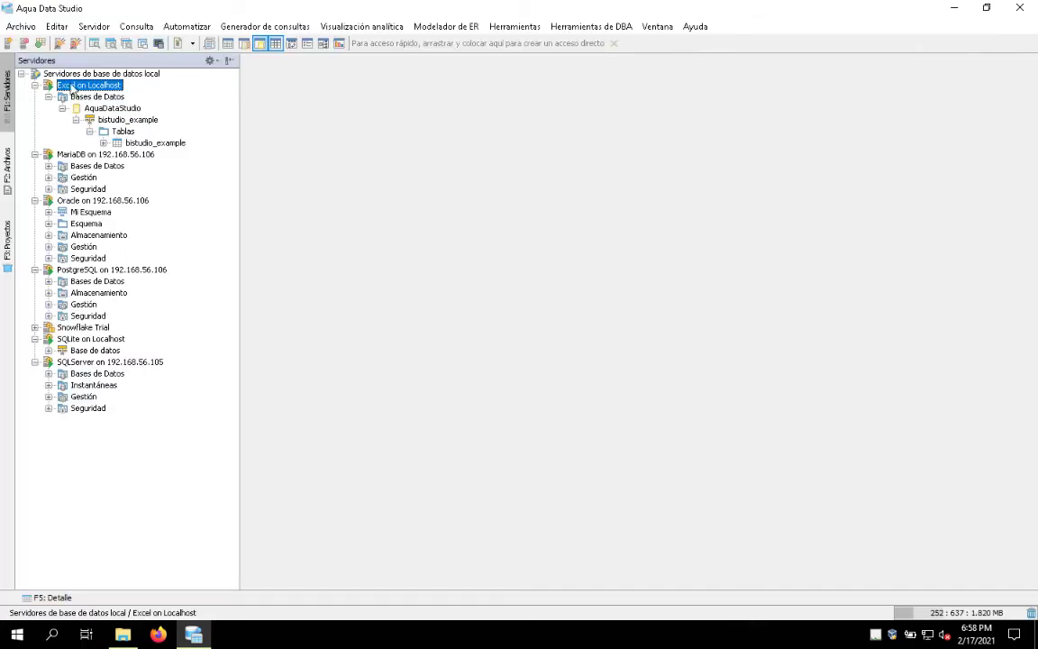
left_click(131, 147)
left_click(104, 142)
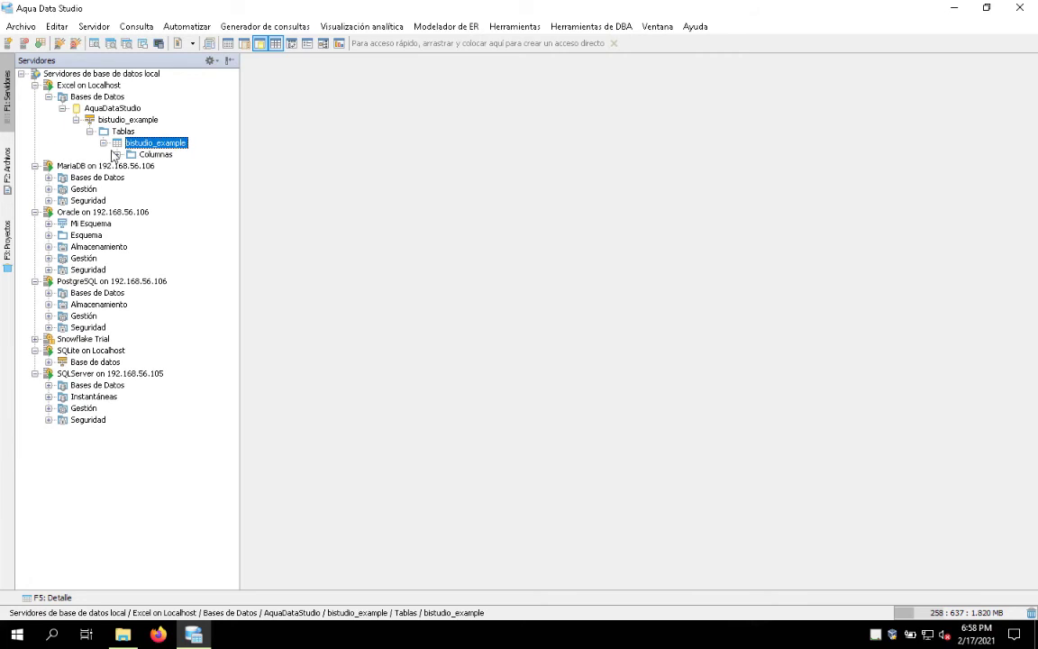
left_click(117, 154)
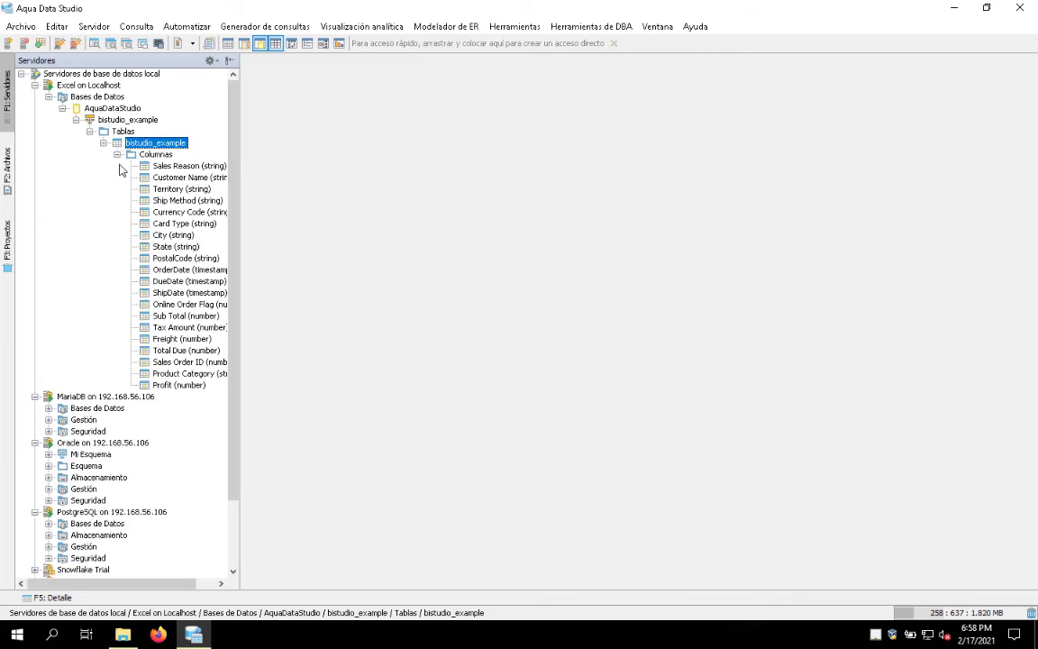
left_click(117, 154)
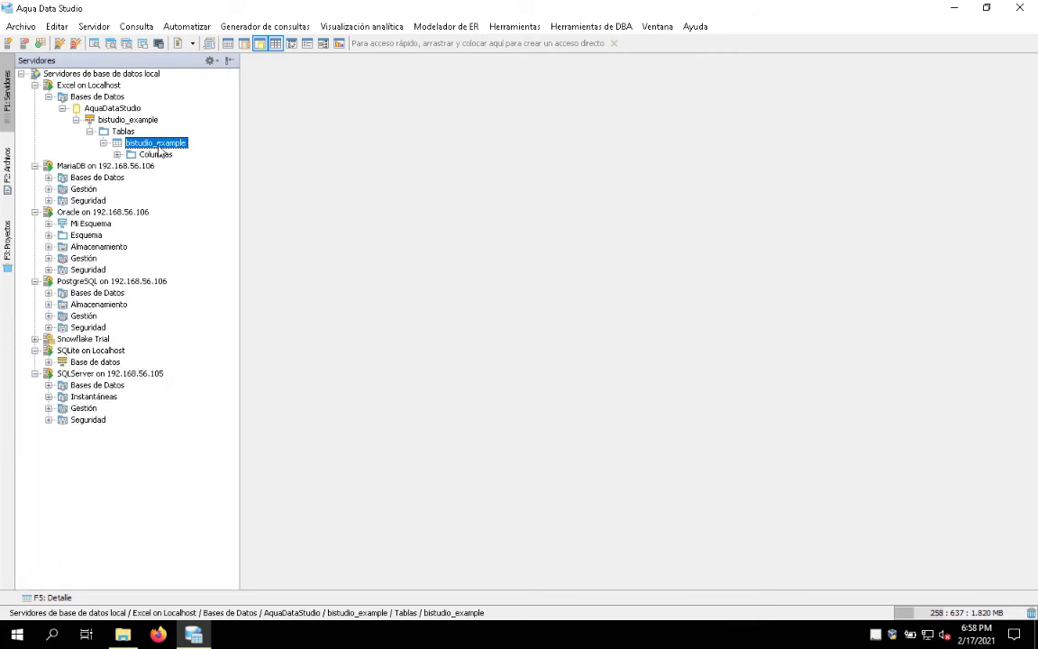
Generate and run a query selecting the top 1000 rows of the bistudio_example table, and browse the resulting grid.
right_click(160, 149)
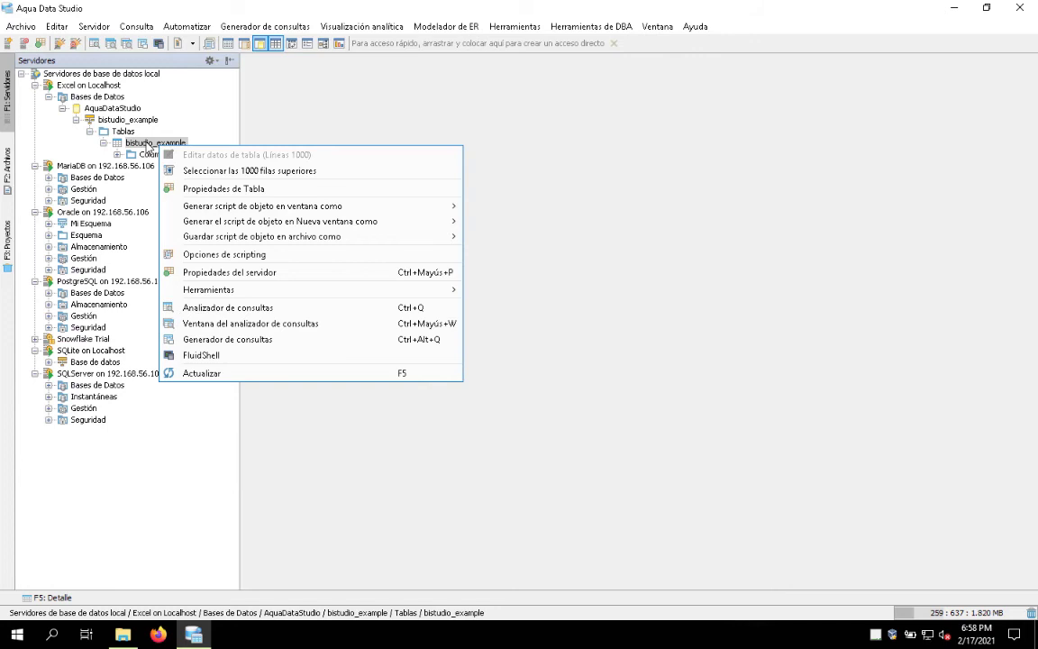
left_click(217, 171)
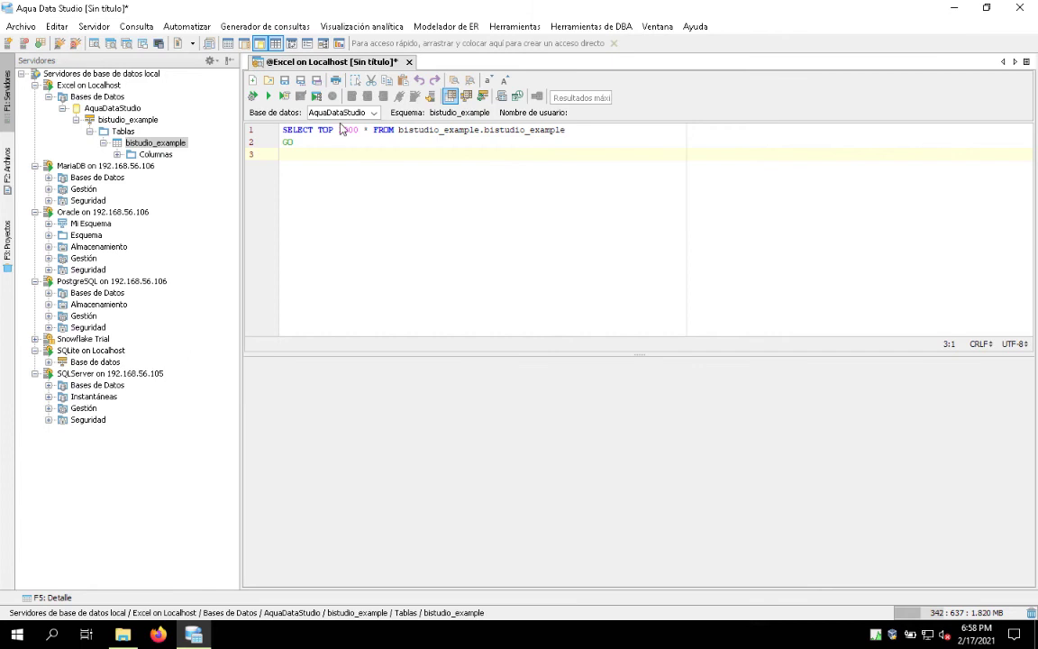
left_click(268, 96)
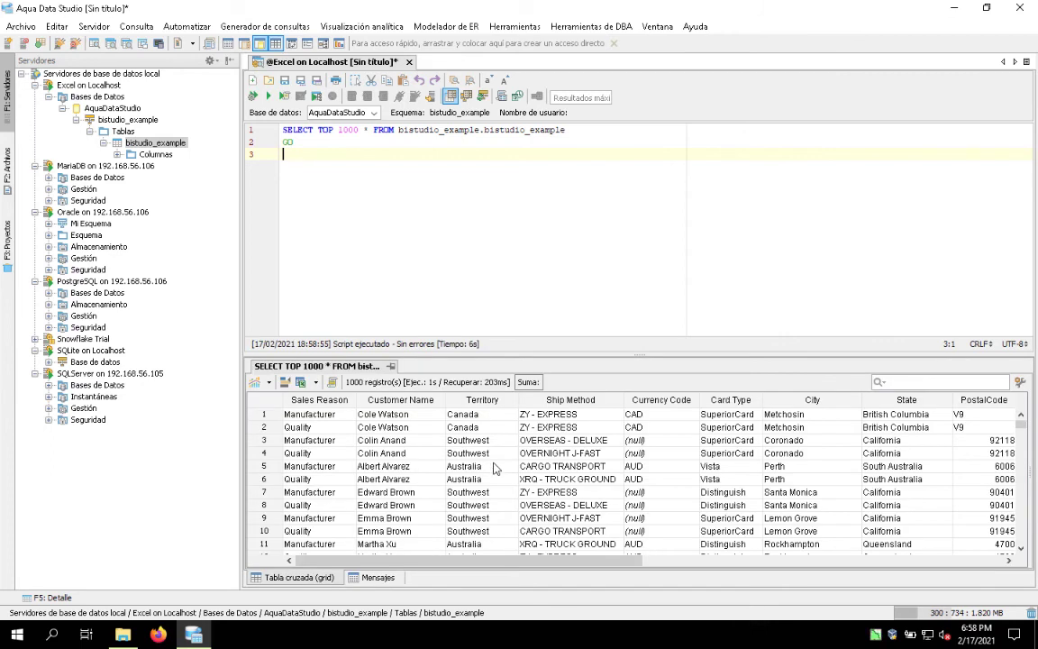
scroll(644, 476, "down", 13)
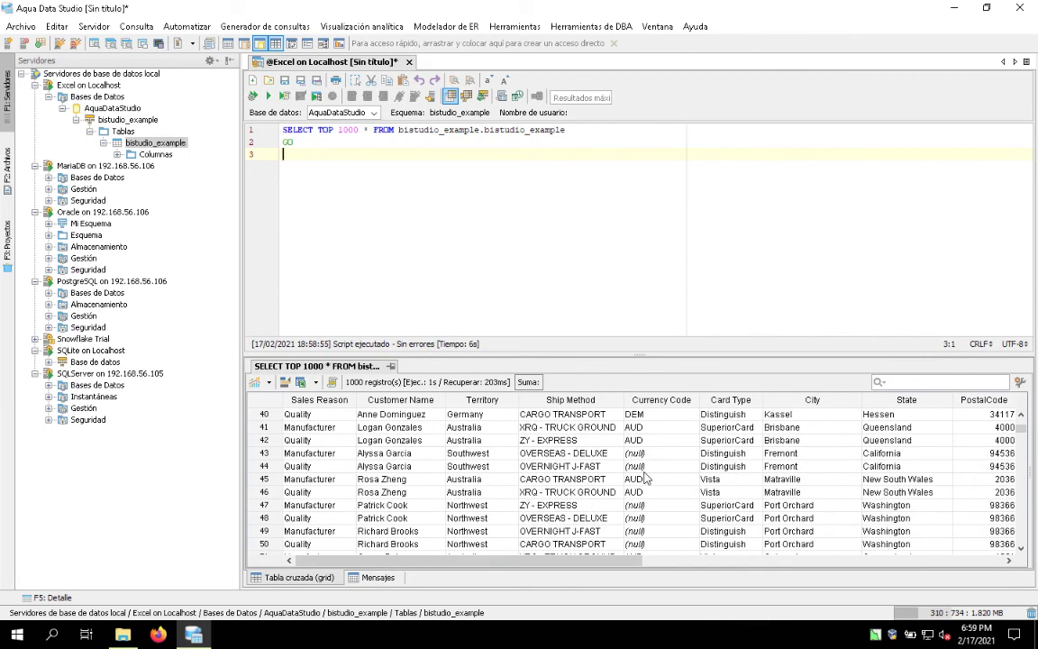
scroll(645, 478, "up", 13)
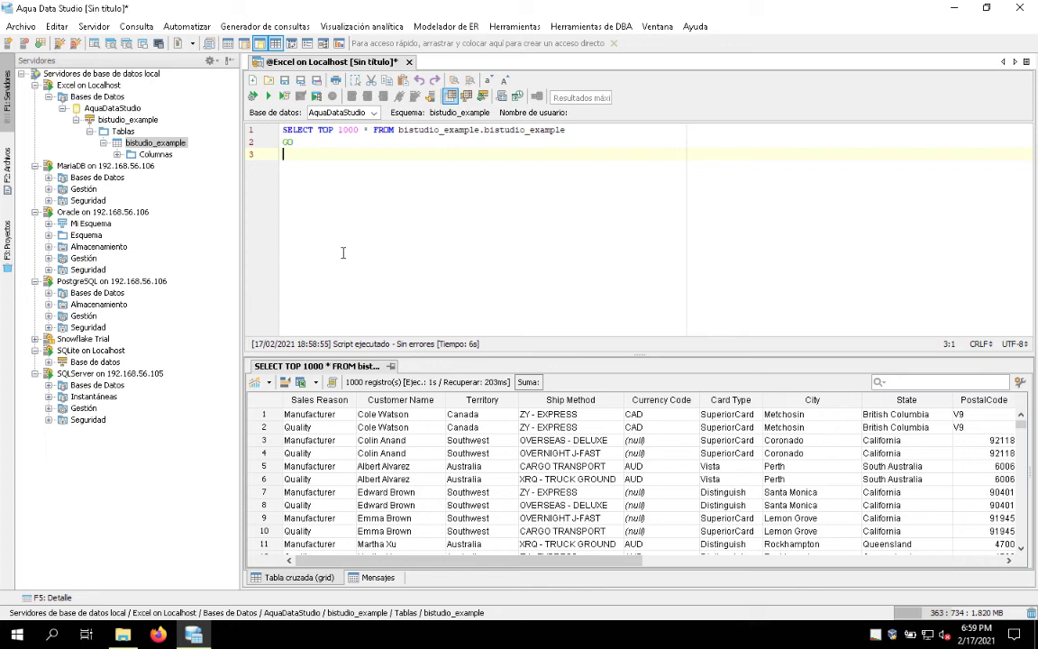
Close the Excel query without saving it and collapse the Excel server's databases folder.
middle_click(367, 61)
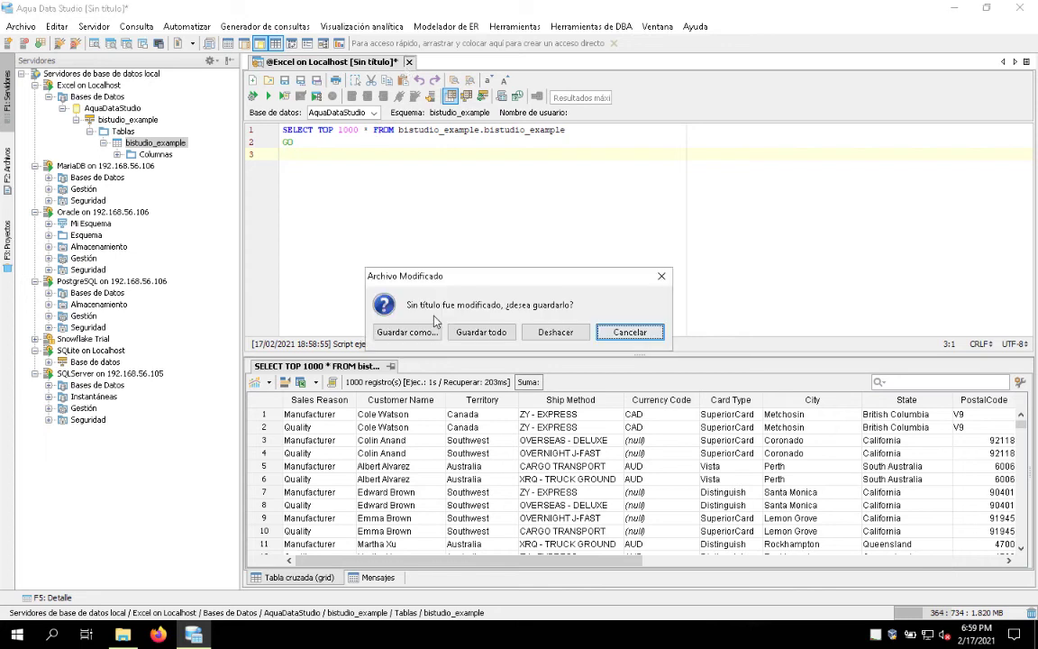
left_click(555, 331)
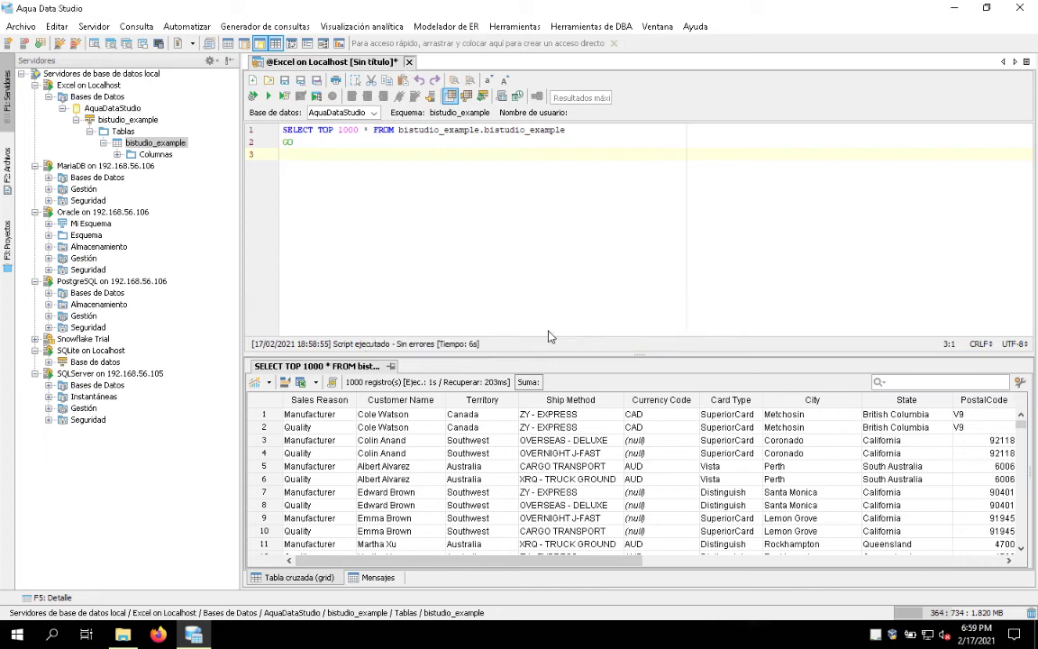
double_click(57, 98)
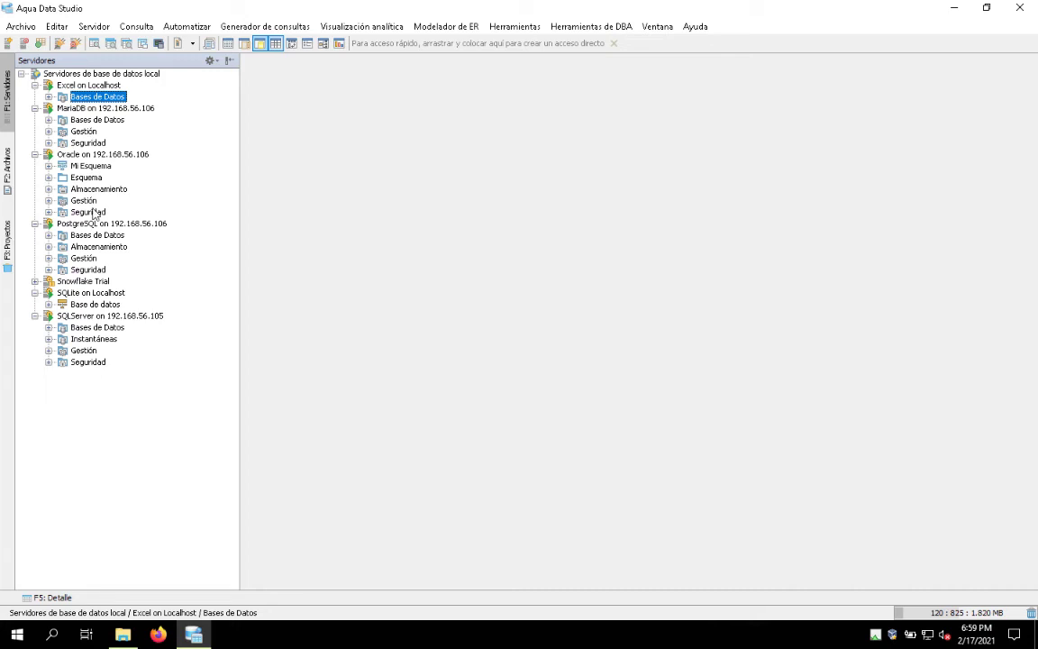
Expand the database folders of the MariaDB and Excel servers, and open MariaDB's sakila database down to its tables.
left_click(49, 119)
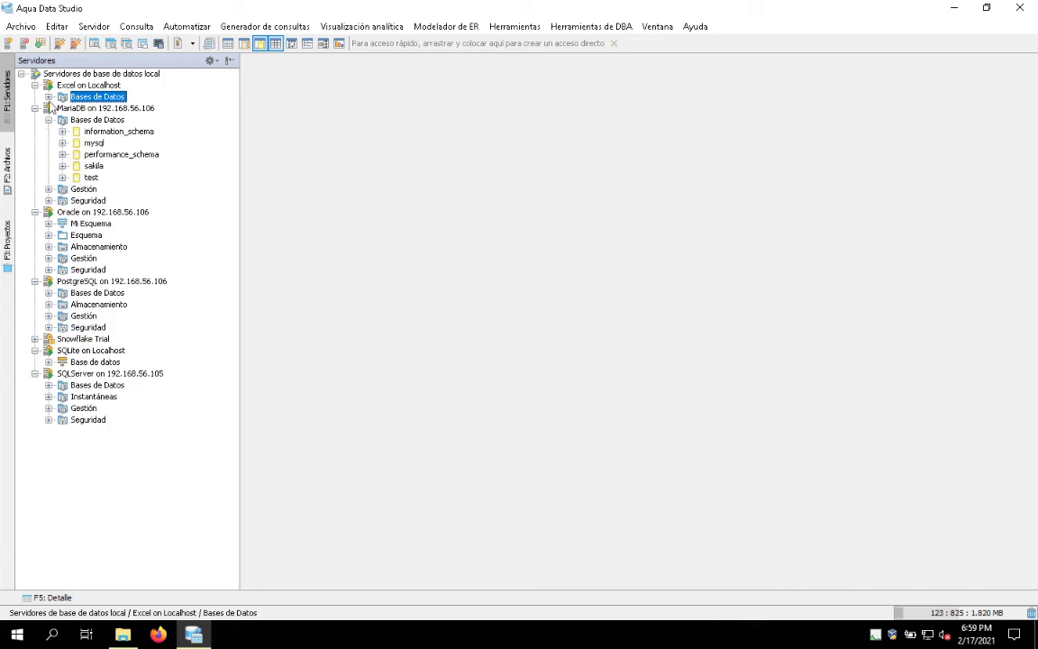
left_click(49, 96)
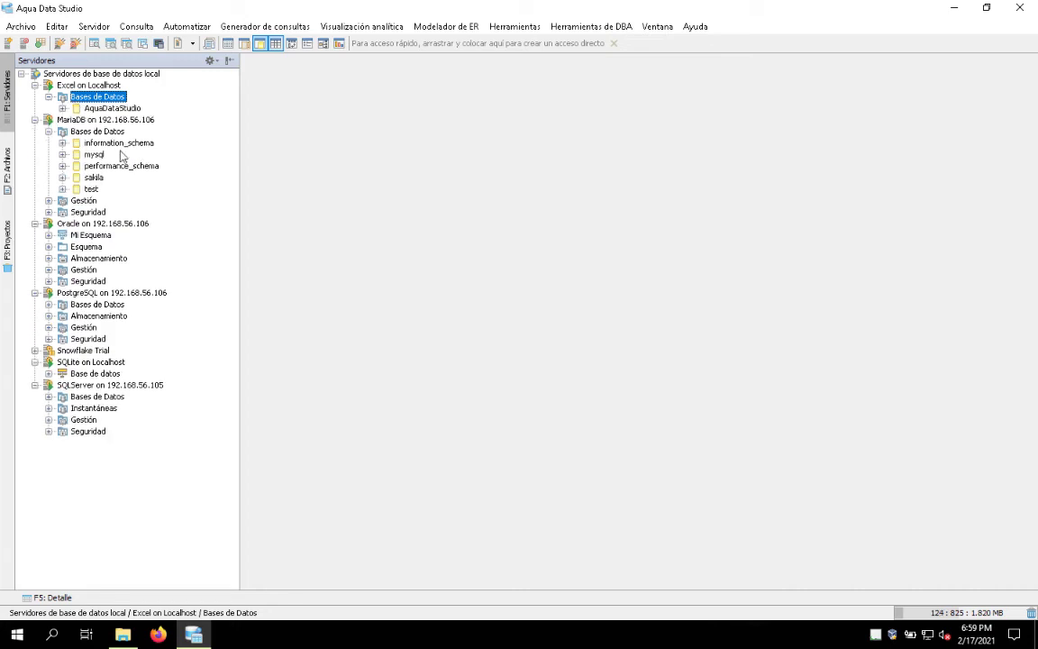
left_click(63, 178)
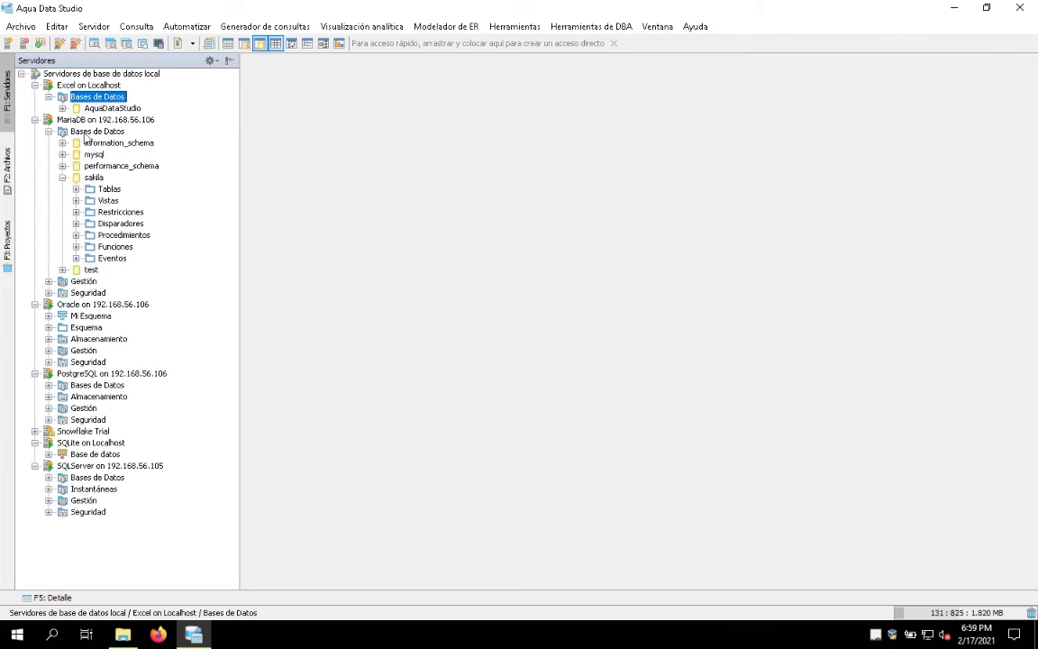
left_click(76, 188)
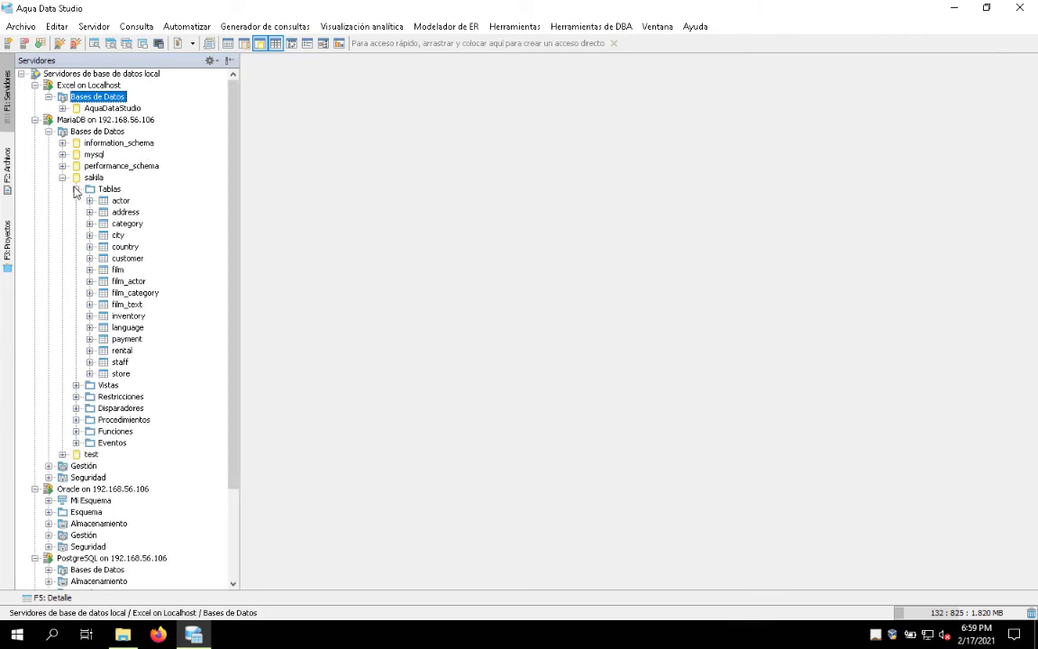
Open sakila's actor table for modification and review its constraints, storage, comments, permissions, SQL preview and messages.
left_click(120, 201)
right_click(120, 202)
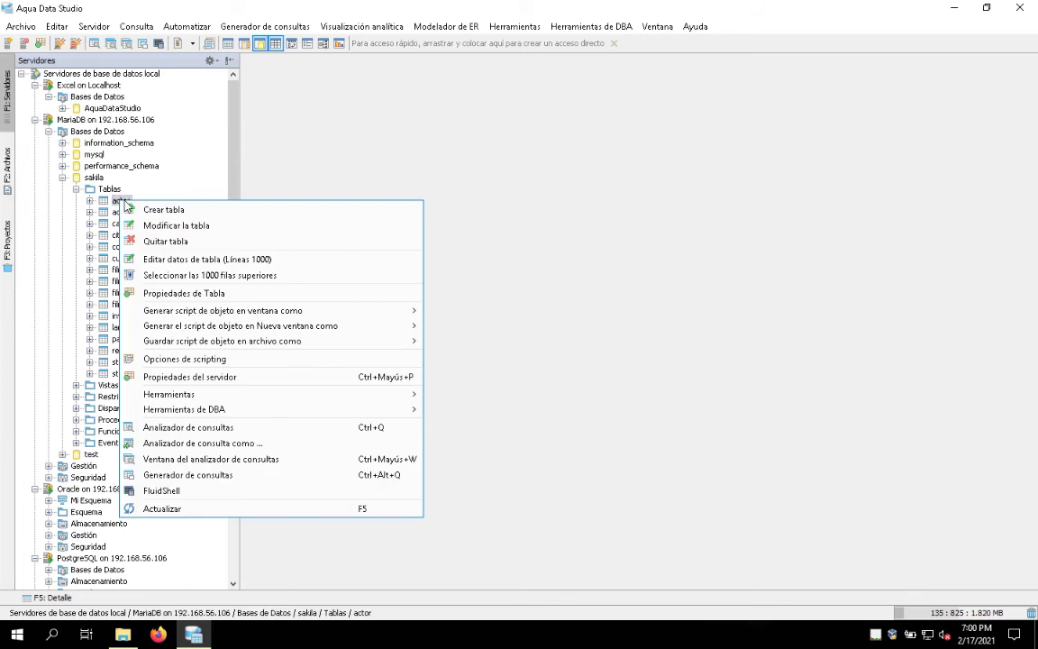
left_click(220, 228)
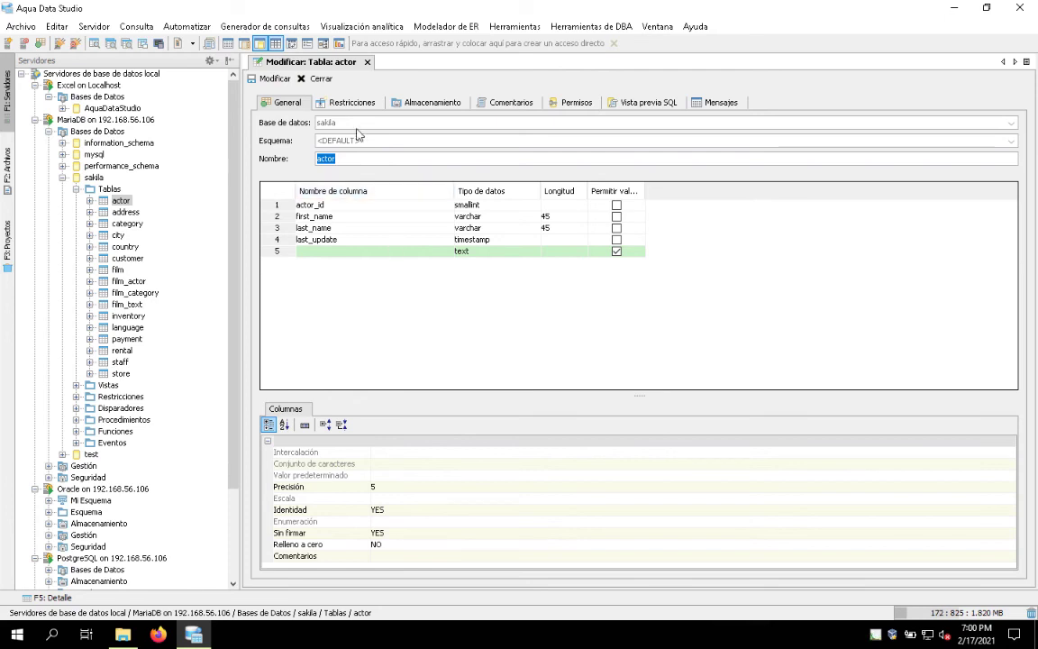
left_click(350, 103)
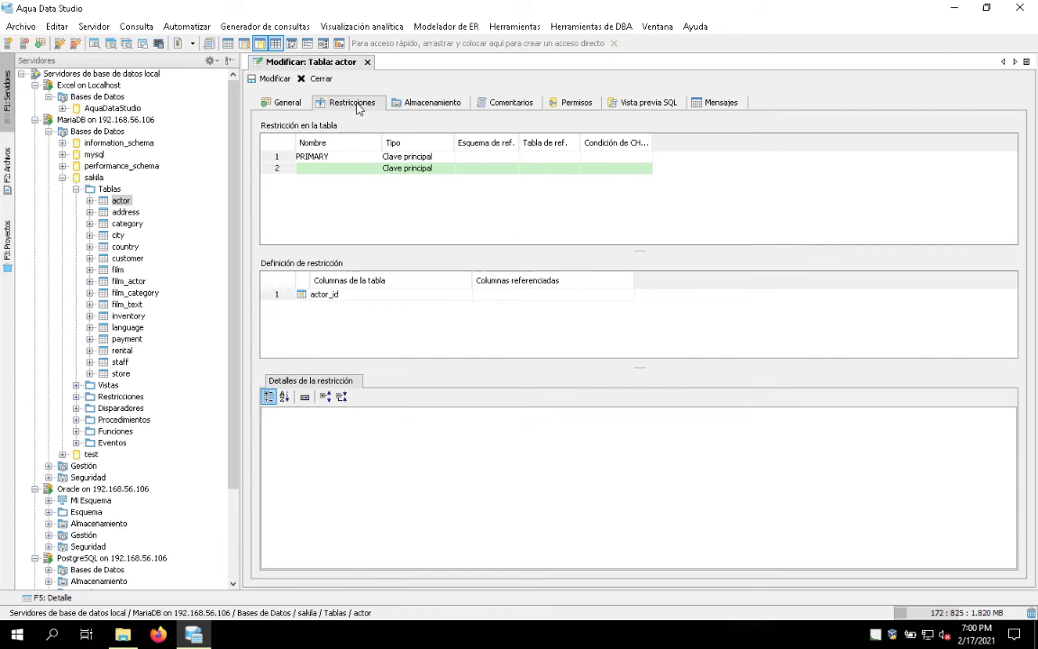
left_click(429, 105)
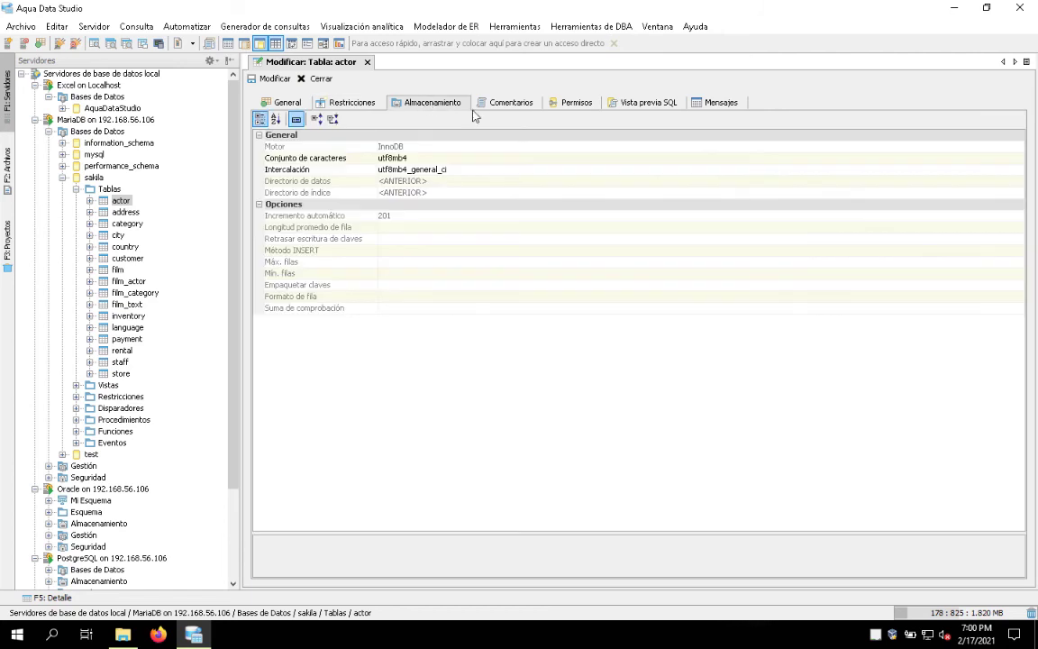
left_click(519, 108)
left_click(577, 103)
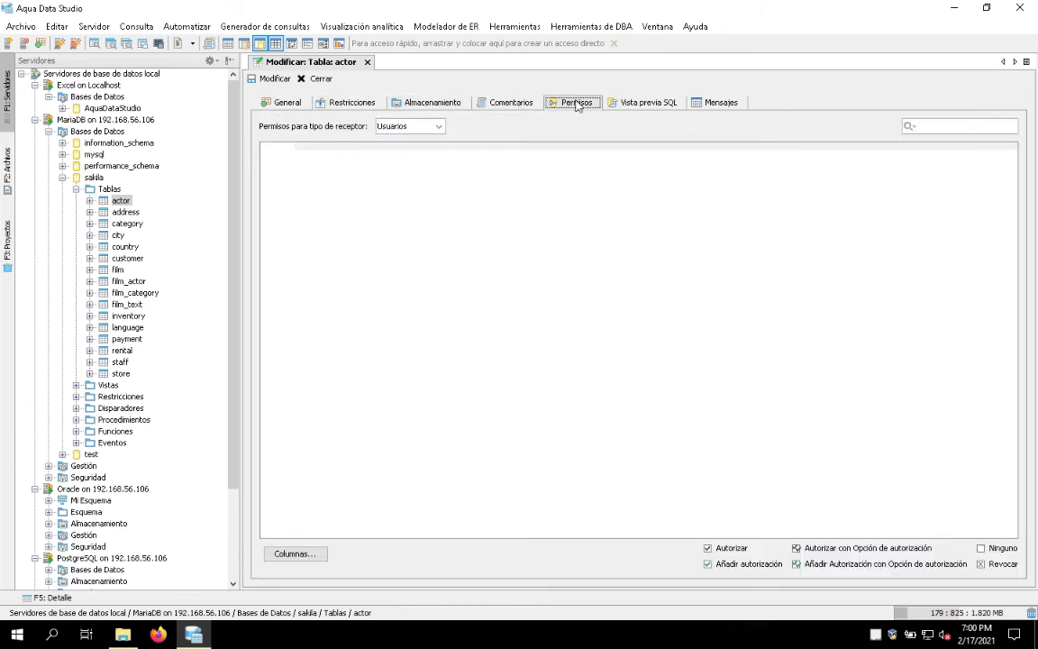
left_click(642, 104)
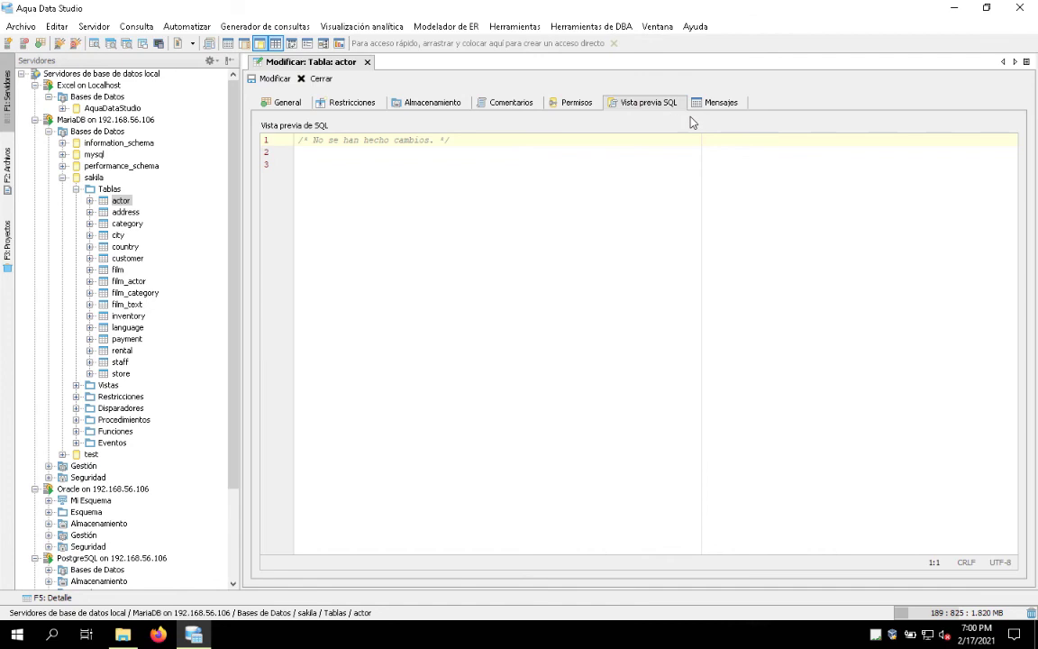
left_click(718, 107)
Review the actor table's constraints again, inspect its actor_id and last_name column definitions, and close the table editor.
left_click(317, 103)
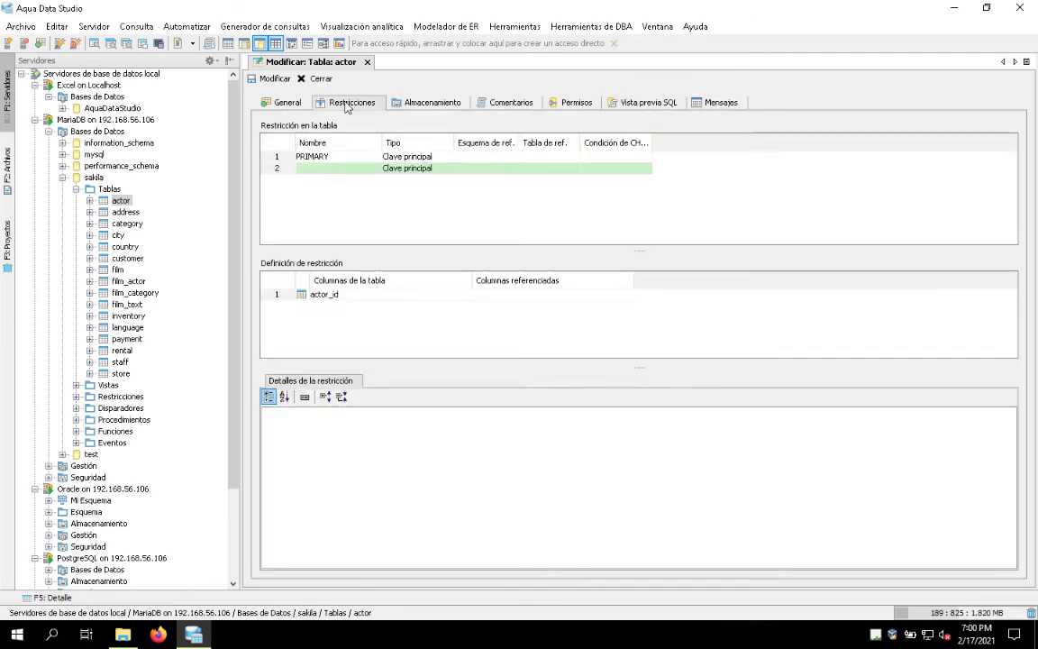
left_click(286, 103)
left_click(325, 103)
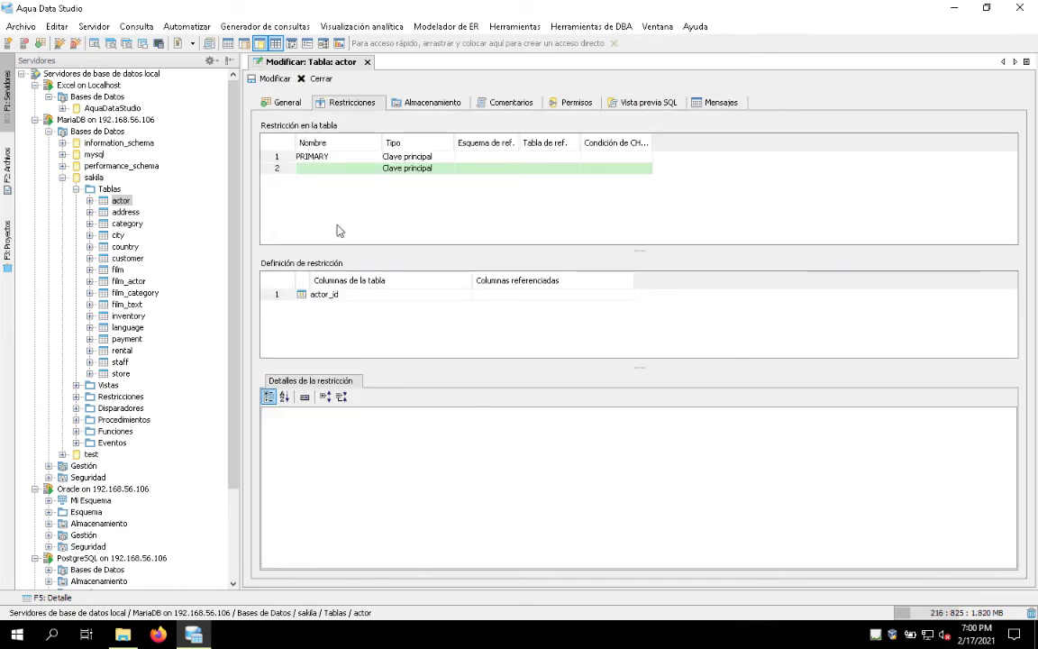
left_click(285, 103)
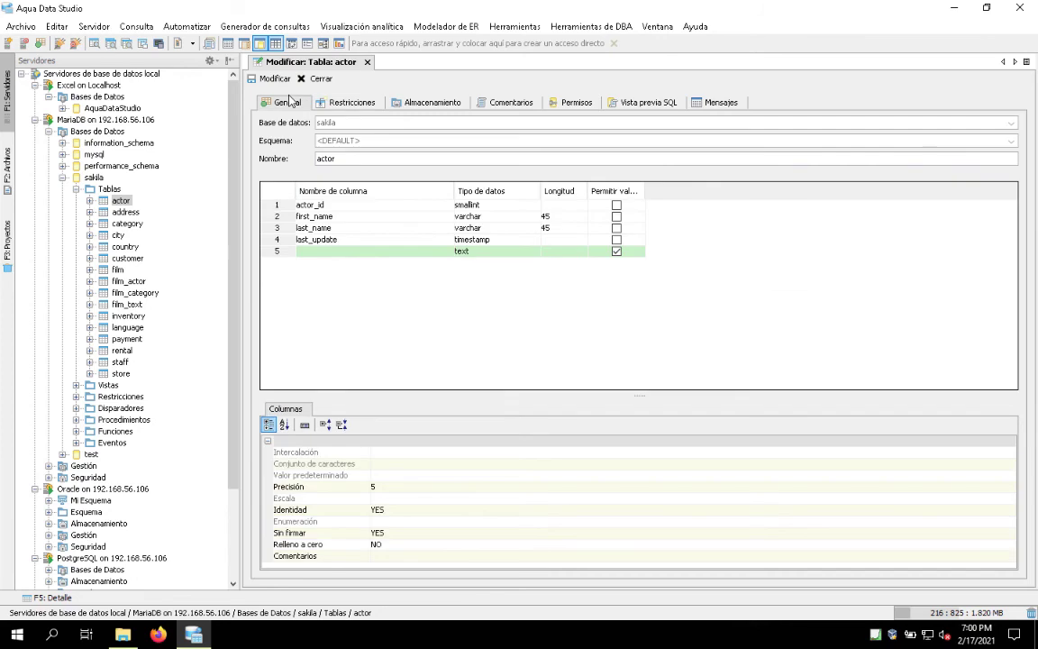
left_click(359, 205)
left_click(359, 226)
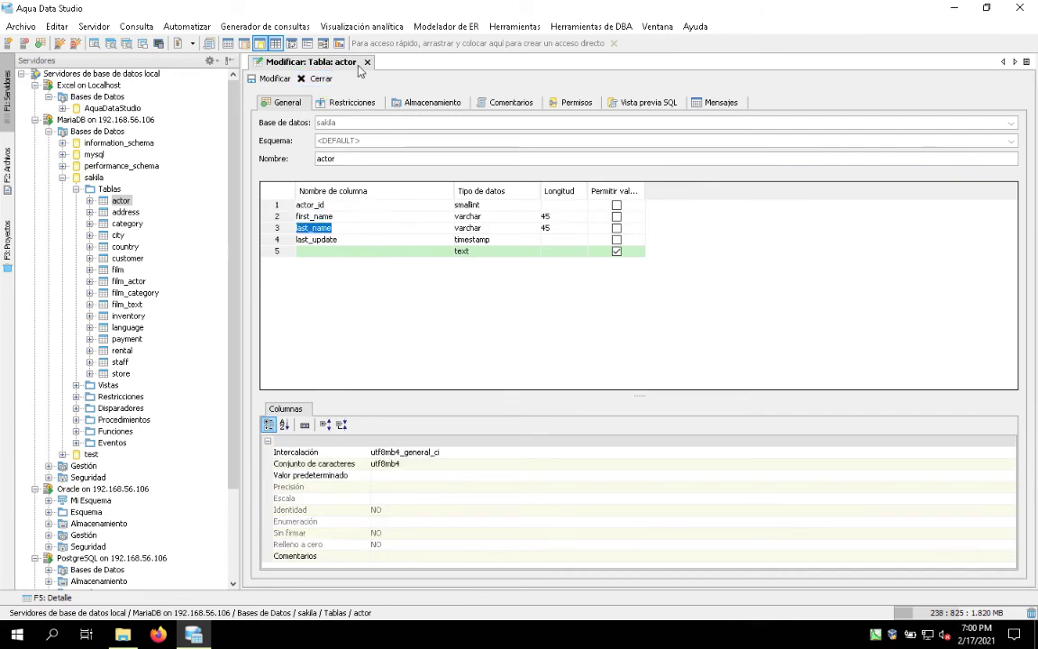
left_click(317, 78)
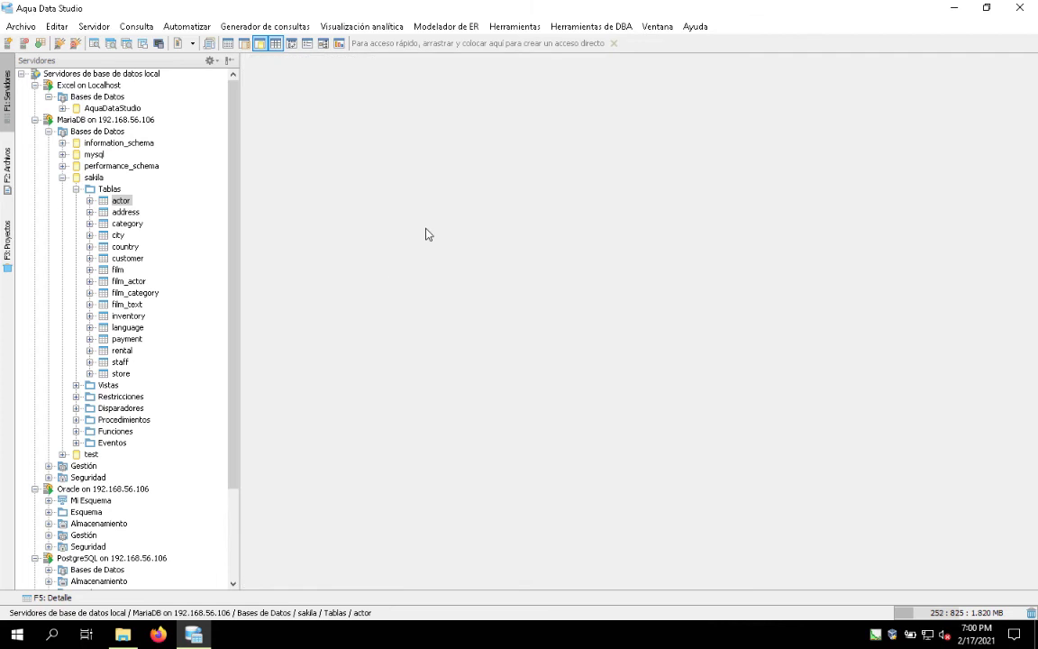
Open the actor table's data for editing with a 1000-row limit, select the first row's first_name cell, and close the data editor.
right_click(119, 203)
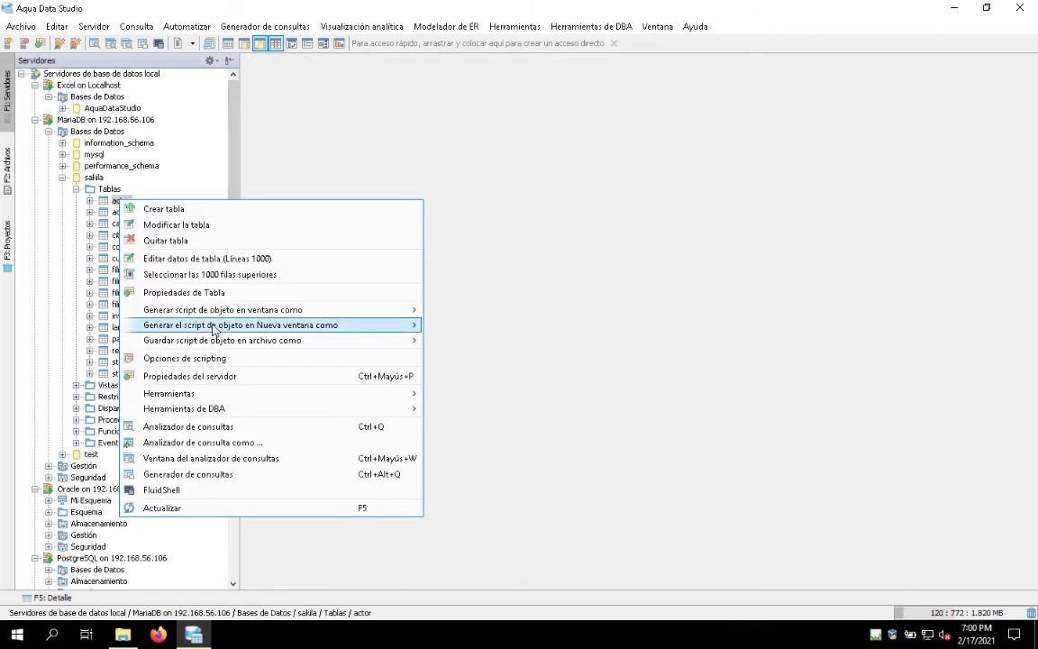
left_click(227, 260)
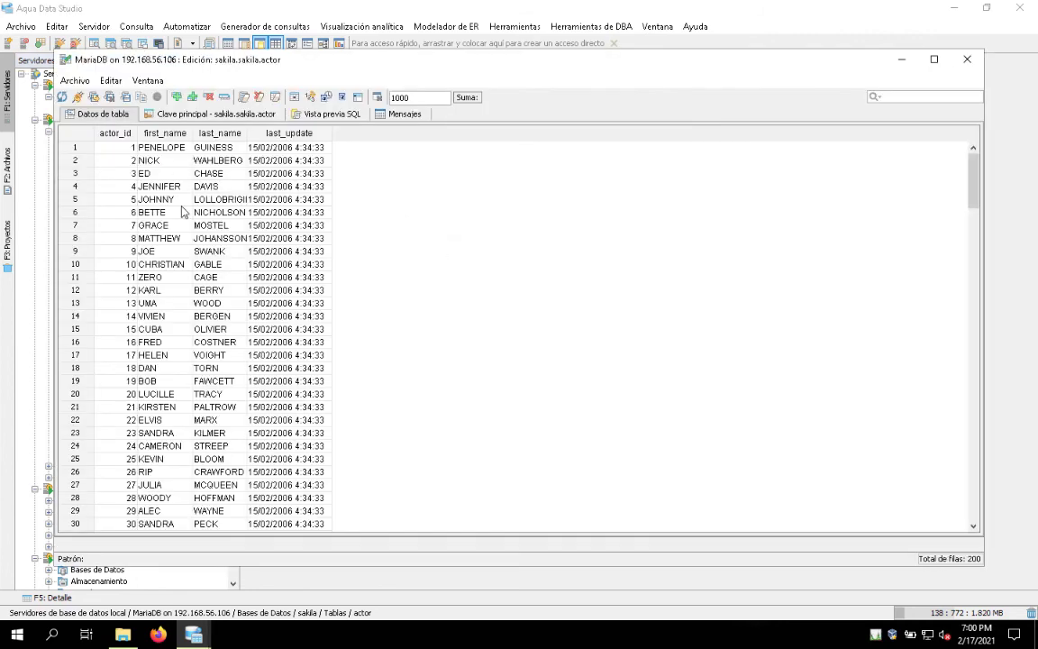
left_click(162, 152)
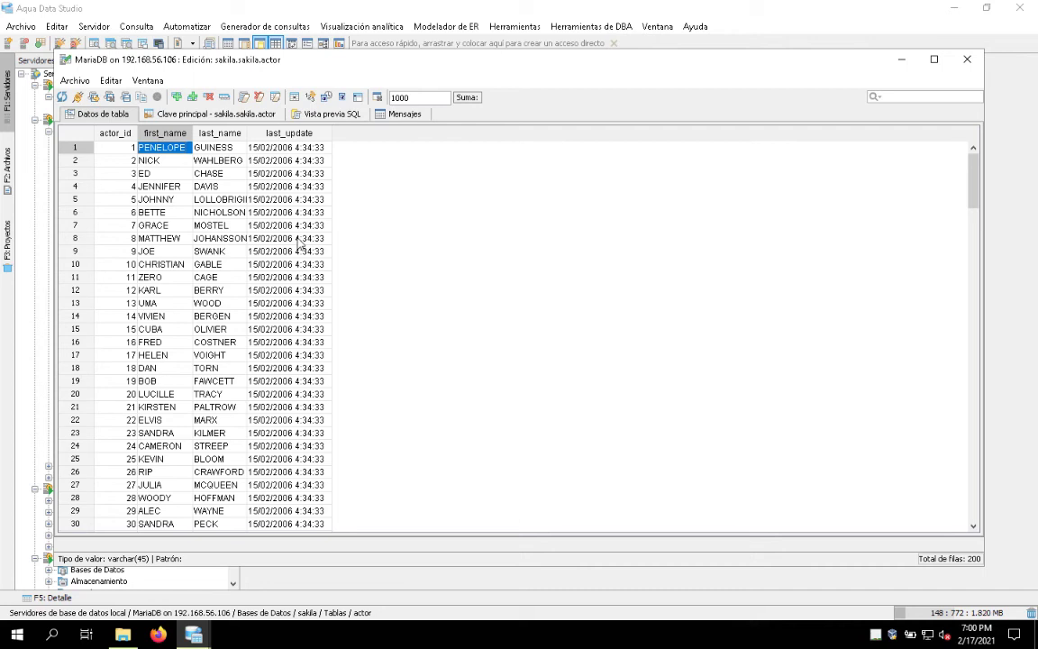
left_click(968, 60)
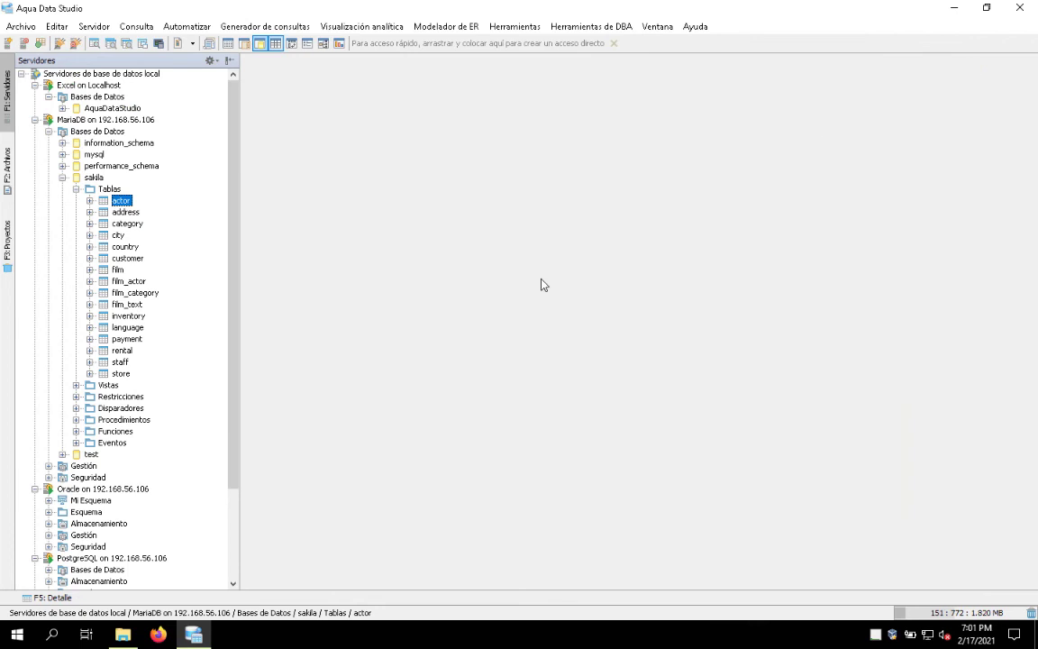
Generate an INSERT script for the actor table in a new query window, and close it without saving.
right_click(126, 202)
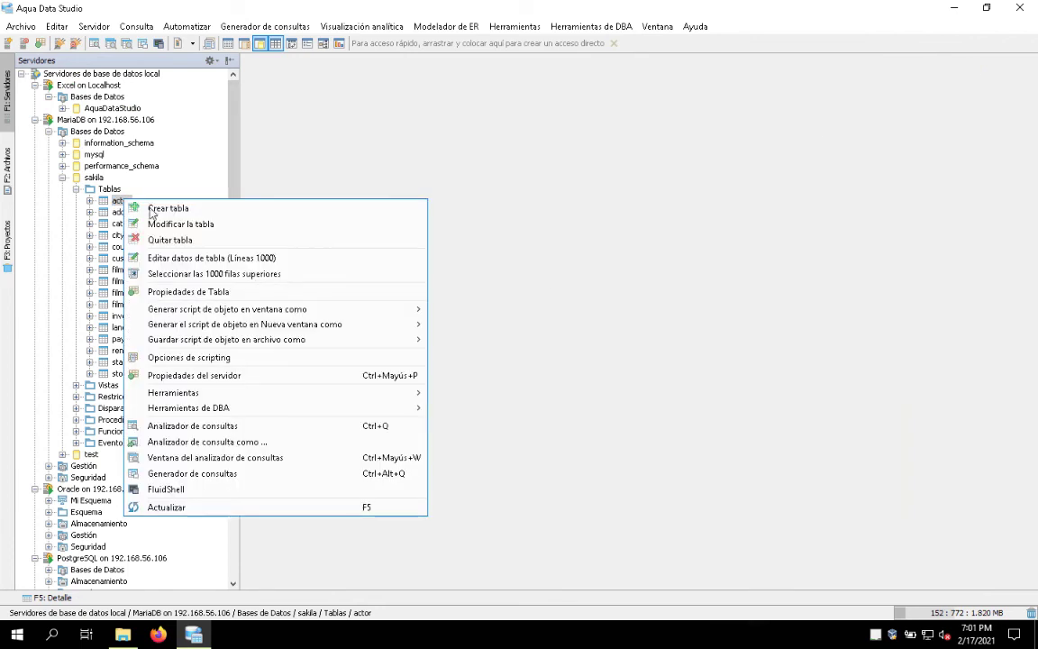
mouse_move(306, 313)
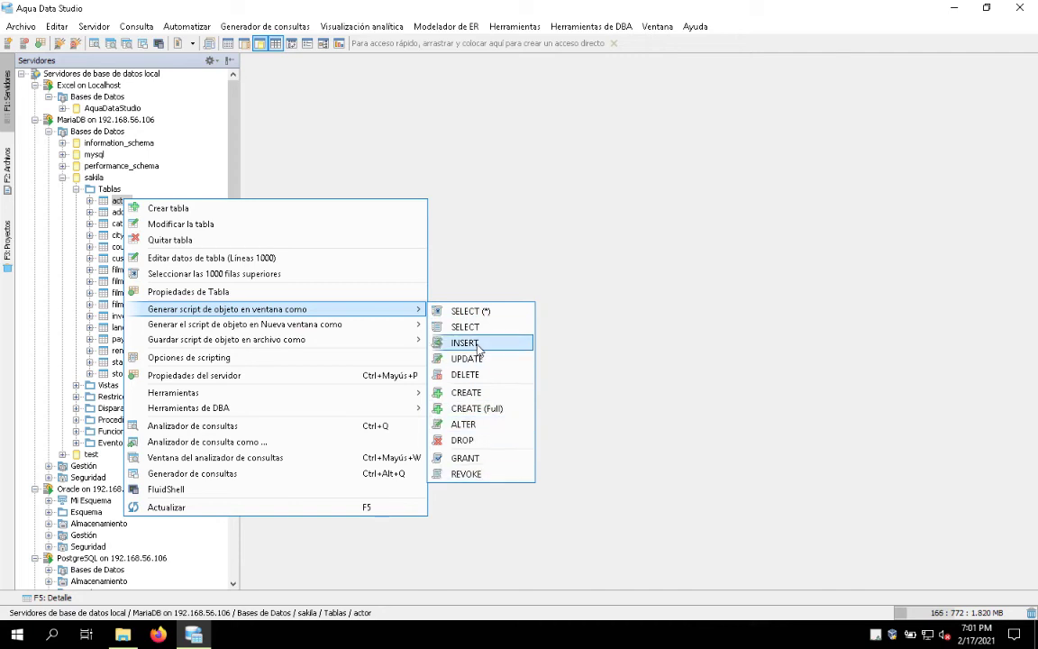
mouse_move(346, 325)
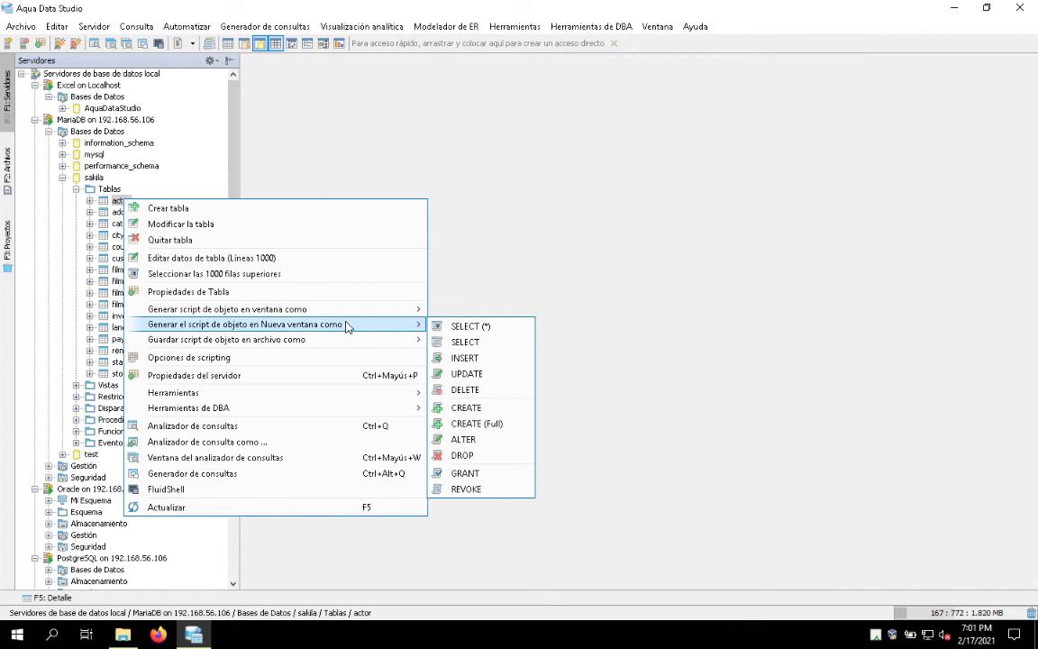
left_click(464, 359)
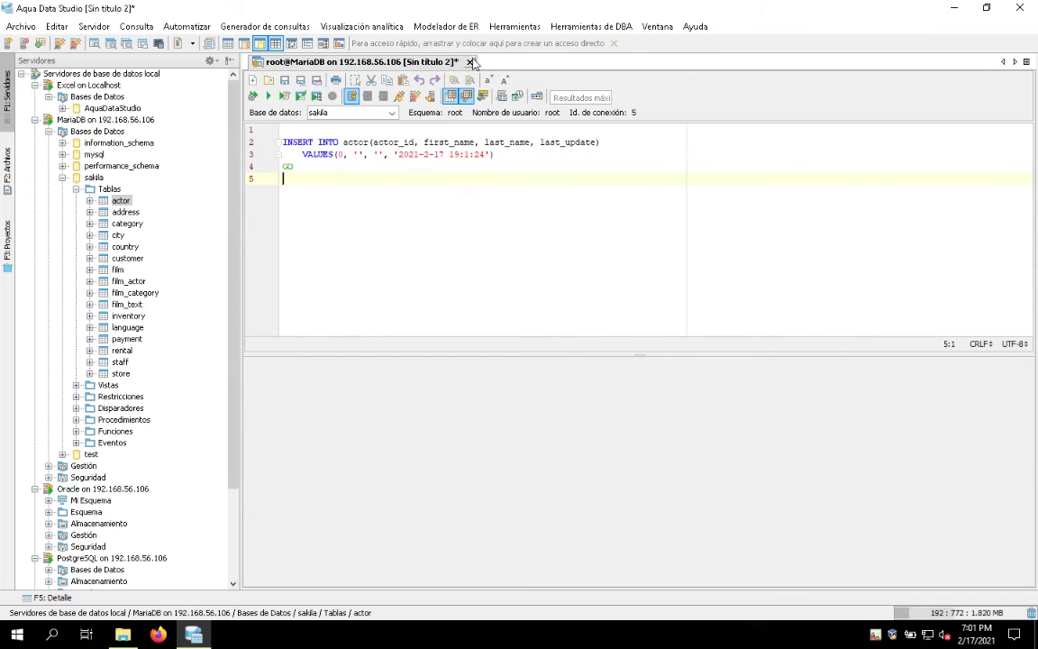
middle_click(424, 62)
left_click(541, 333)
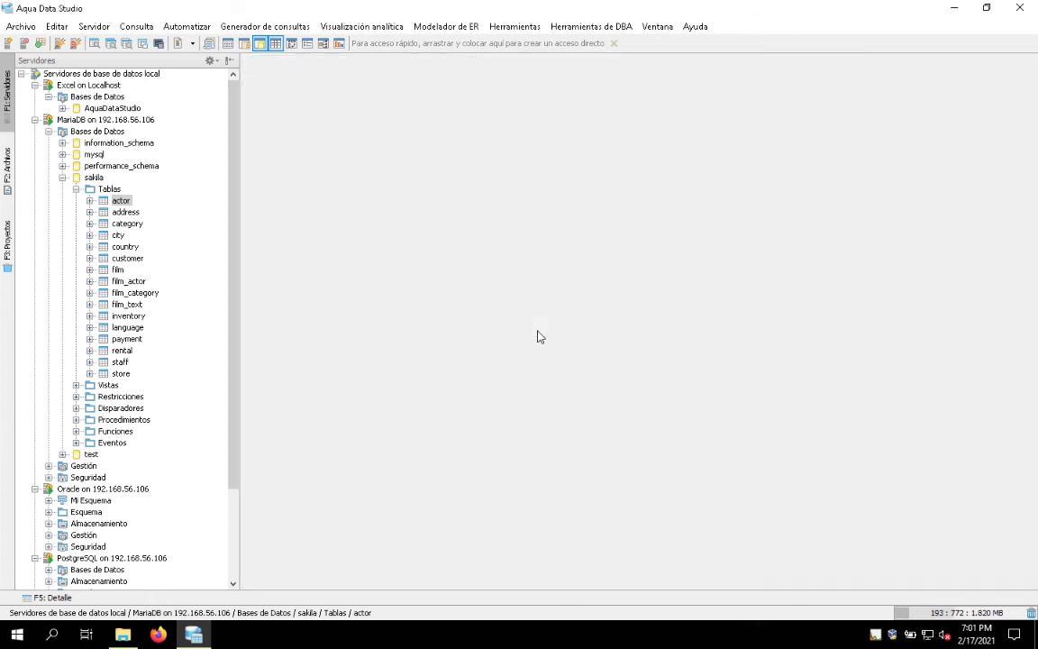
right_click(120, 202)
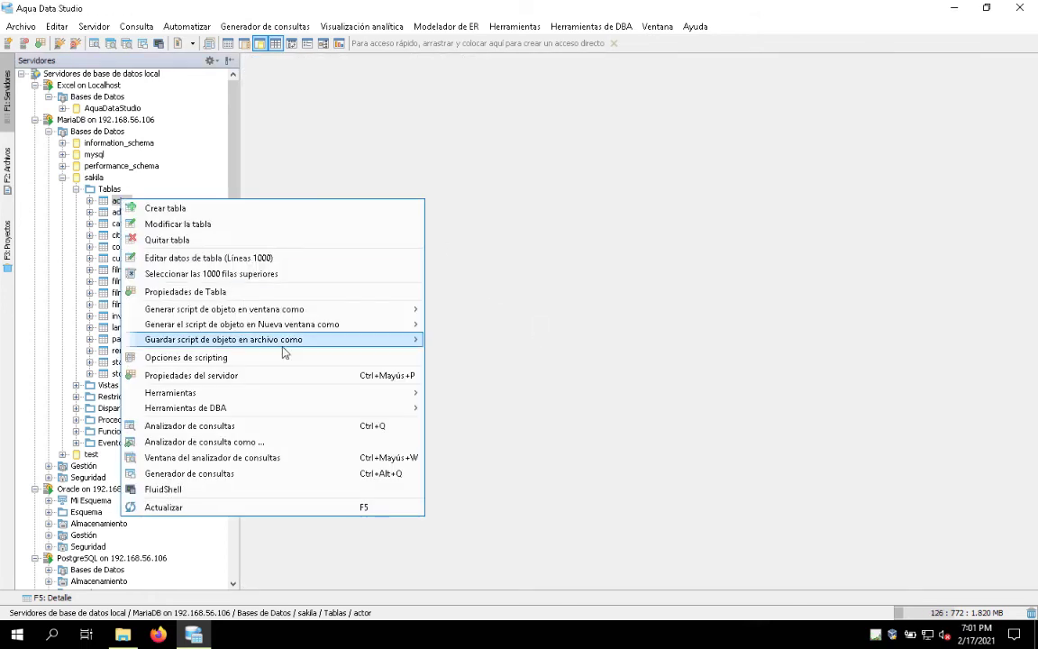
mouse_move(300, 346)
mouse_move(323, 312)
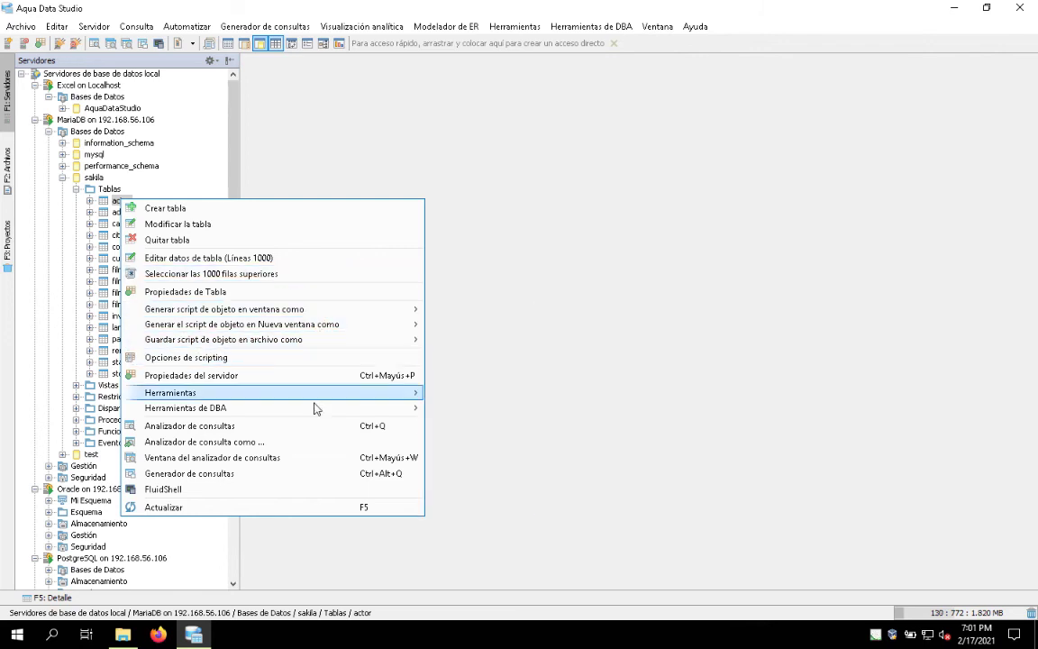
left_click(552, 354)
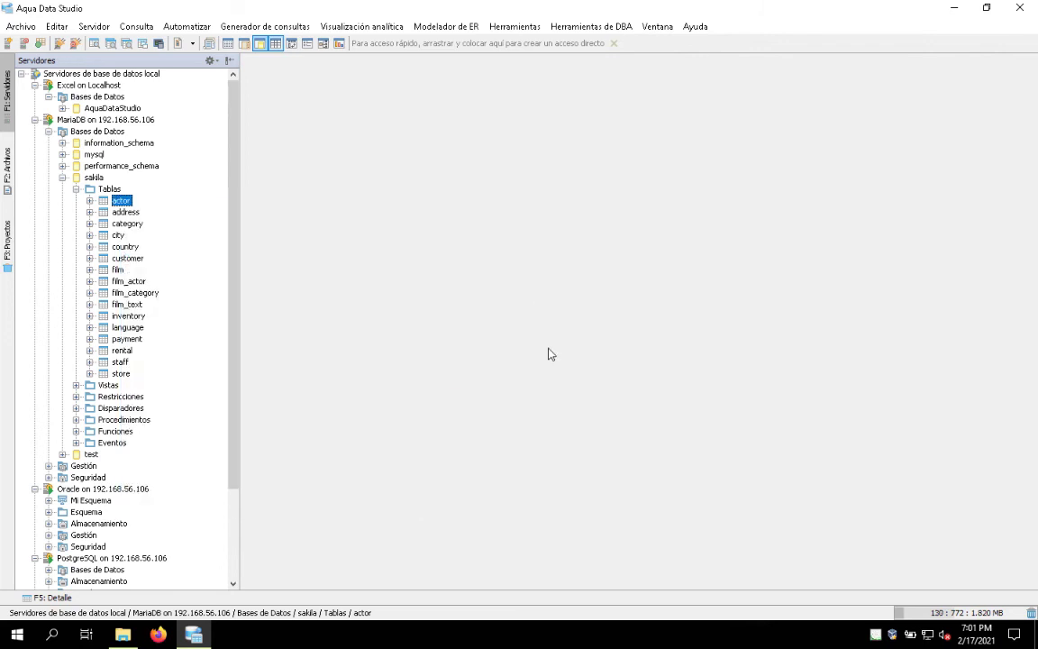
Collapse sakila's tables, look through its views, and expand its stored procedures to select film_in_stock.
left_click(77, 189)
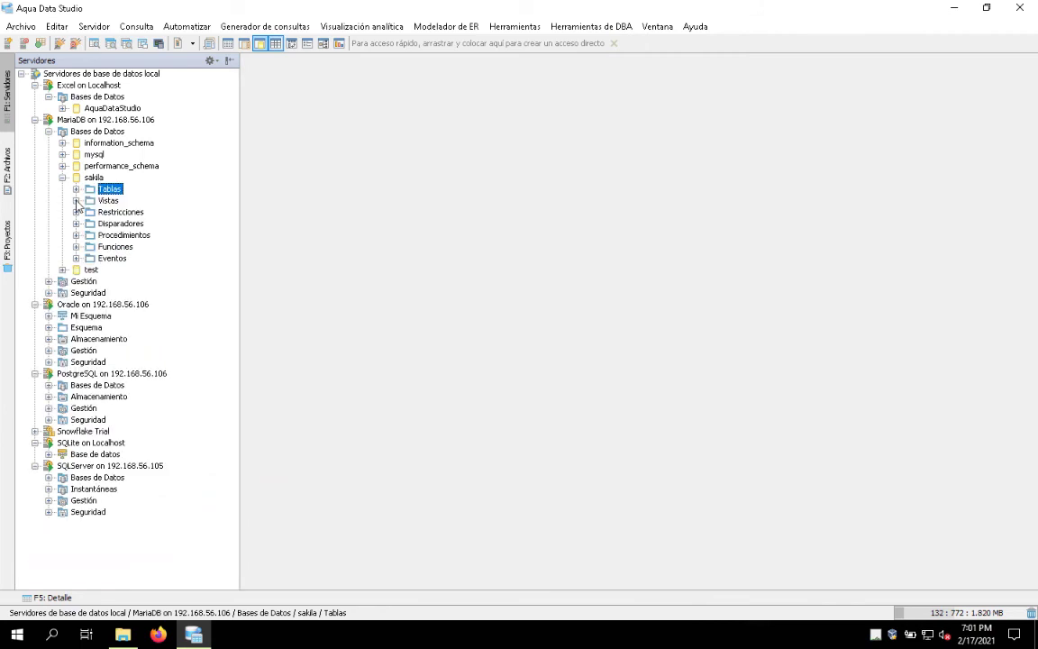
left_click(76, 200)
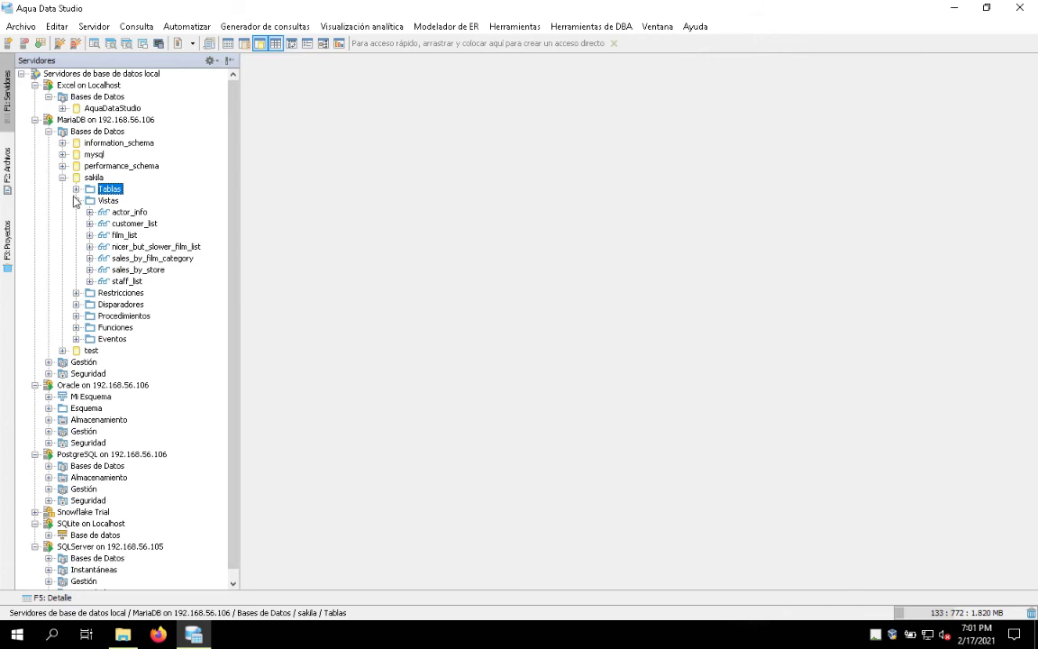
left_click(76, 200)
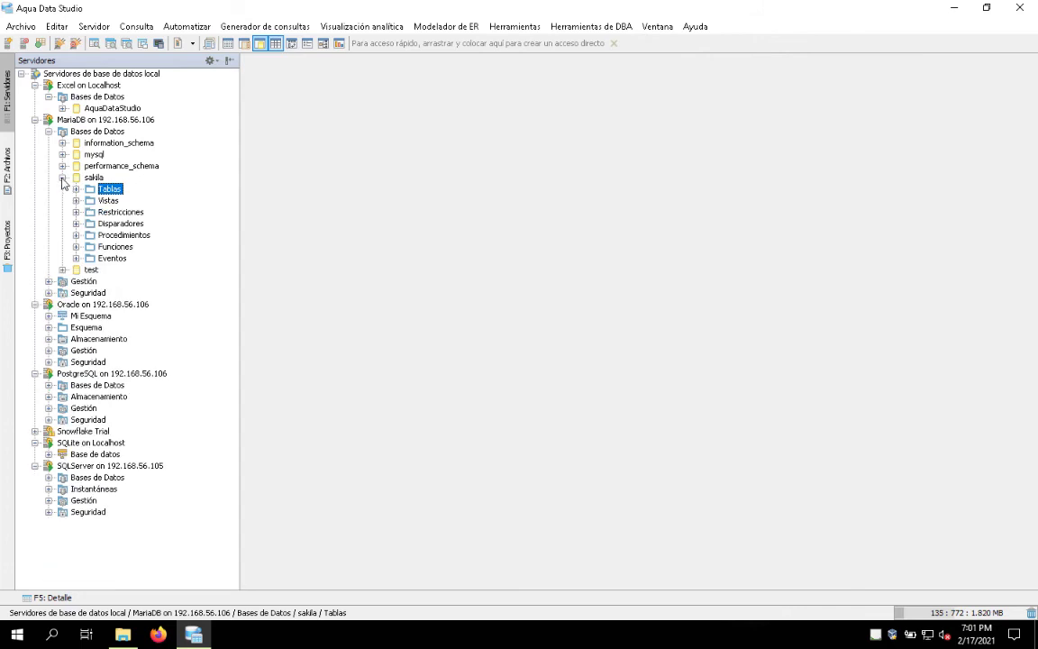
left_click(75, 234)
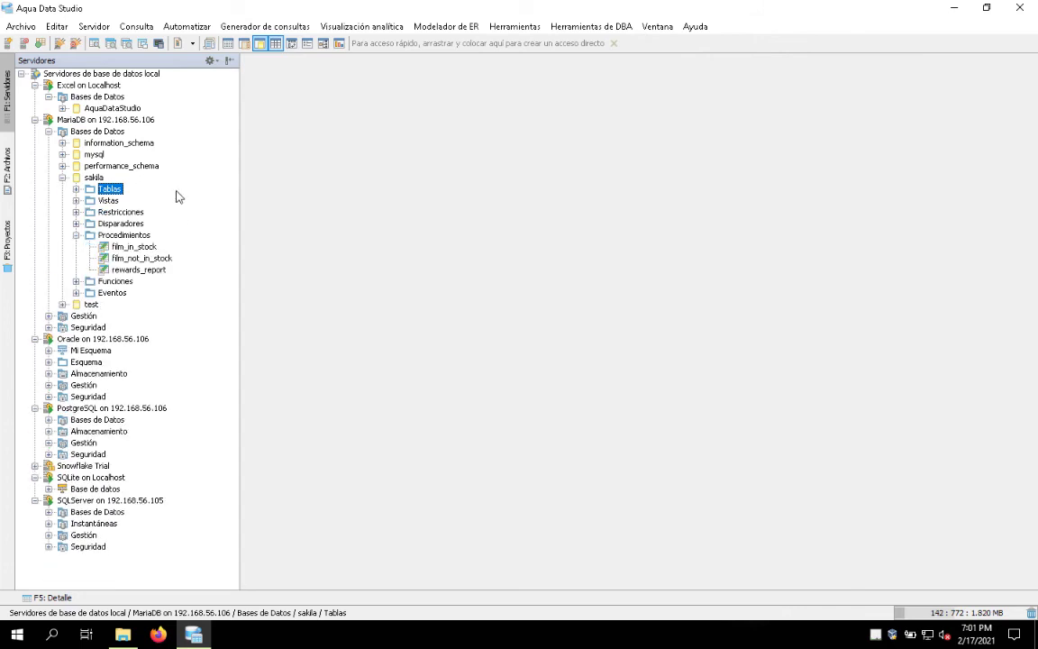
left_click(135, 247)
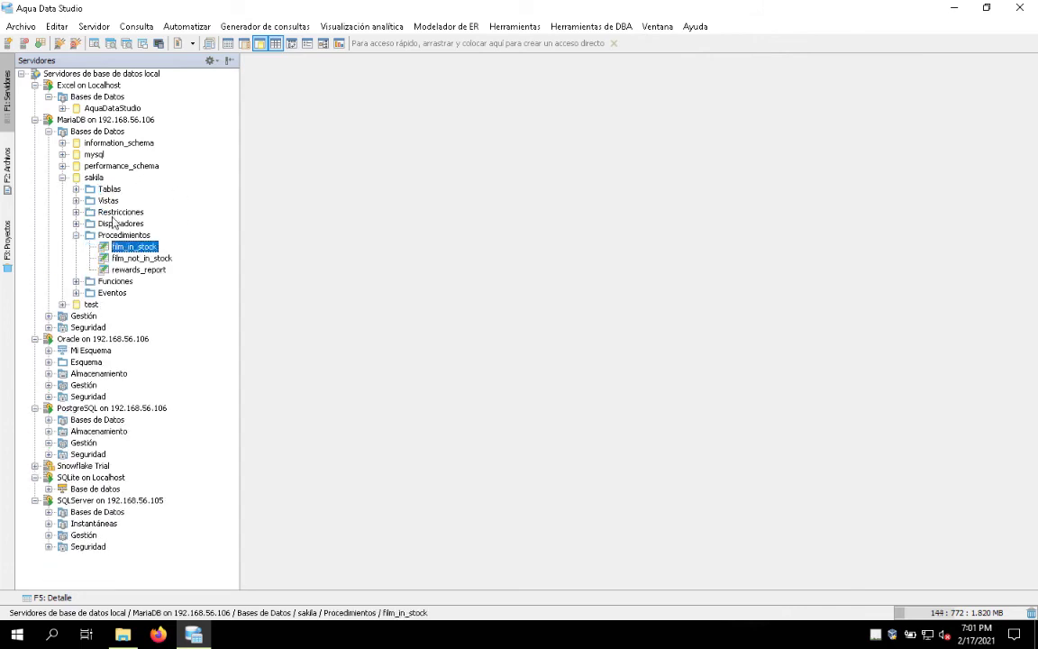
Open the film_in_stock procedure for modification to view its SQL definition, and close the editor.
right_click(140, 256)
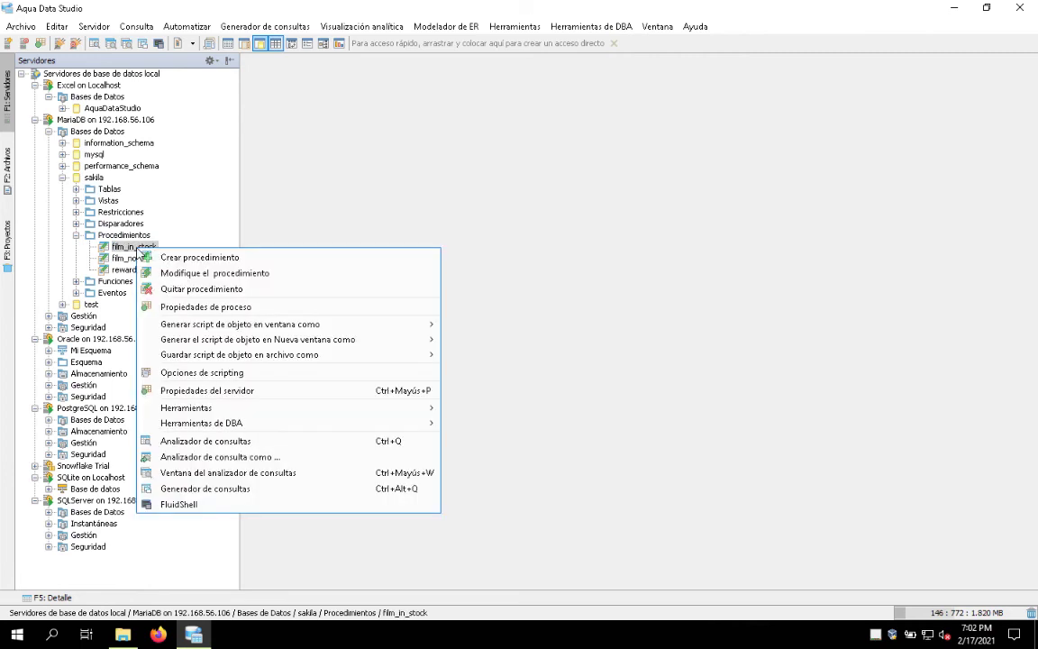
left_click(164, 273)
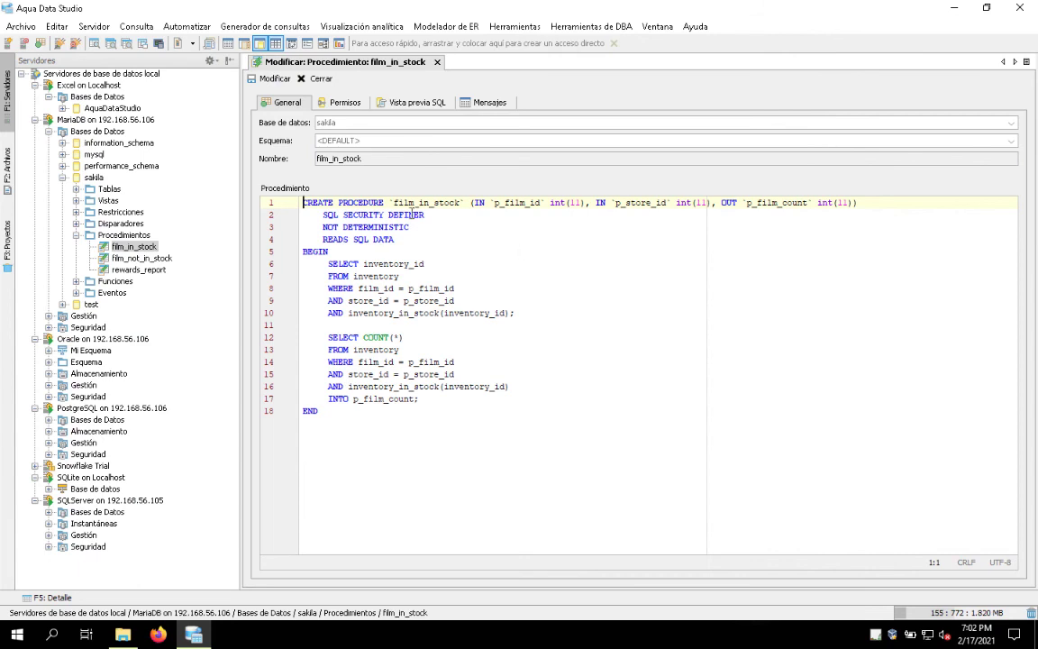
left_click(317, 80)
Generate an EXECUTE script for the film_in_stock procedure in a query window, and close it without saving.
right_click(140, 249)
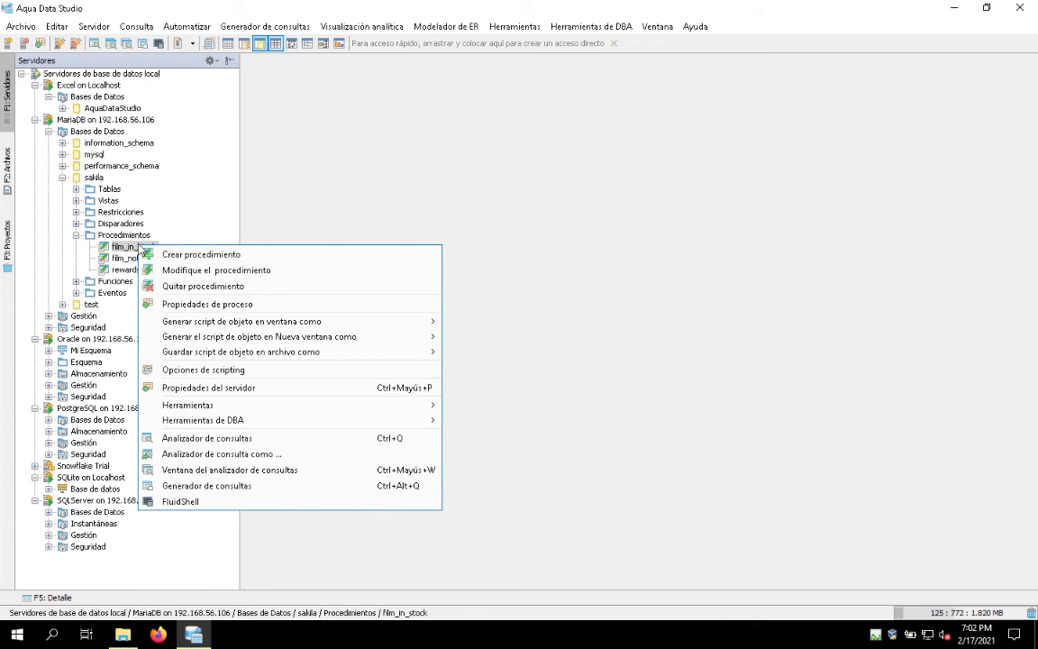
mouse_move(327, 322)
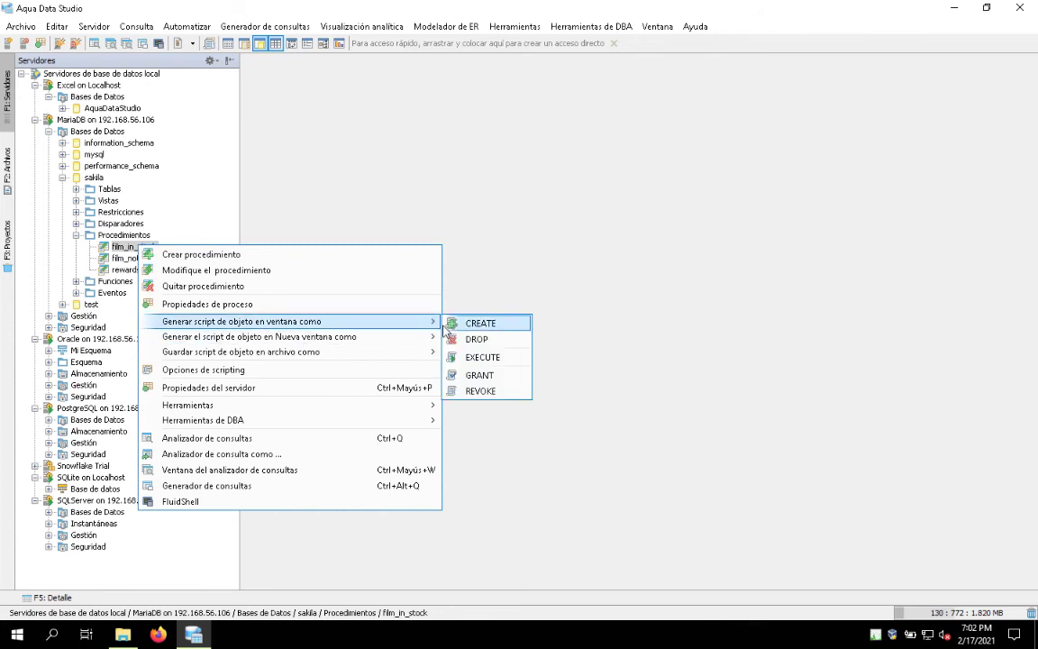
mouse_move(448, 333)
left_click(478, 357)
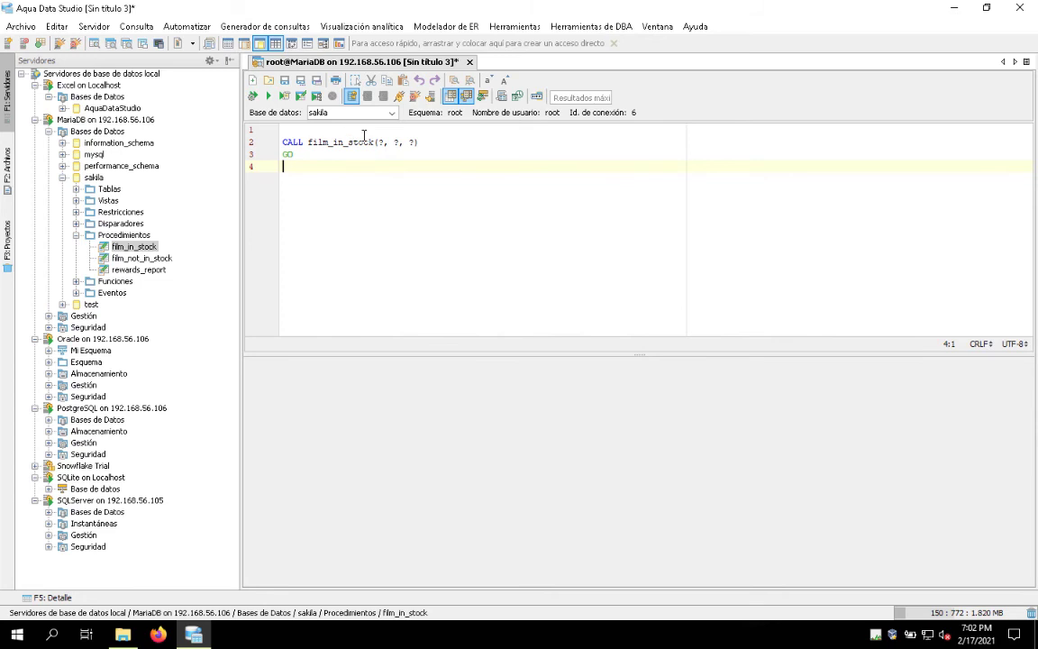
left_click(468, 61)
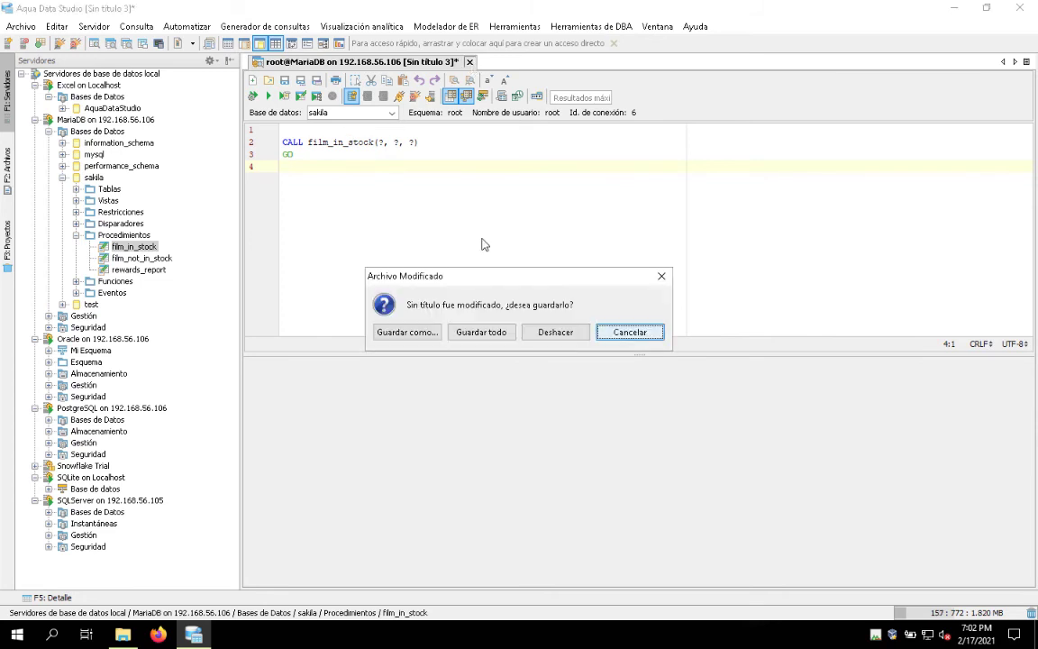
left_click(555, 332)
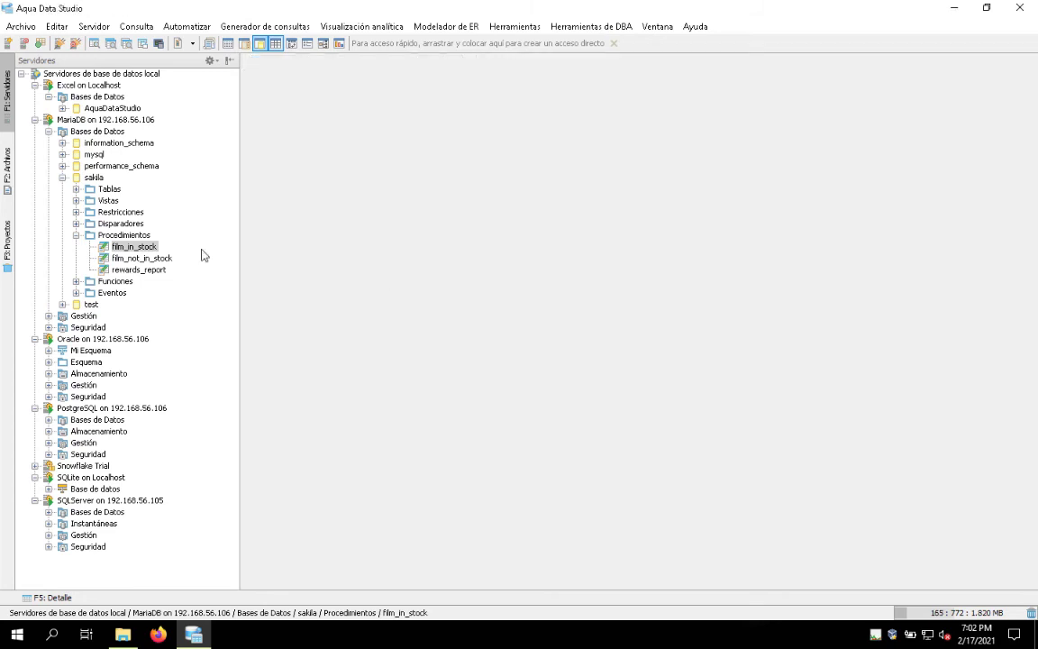
Collapse the sakila database, look through the Oracle server's schemas, and expand its storage node (Almacenamiento).
left_click(62, 179)
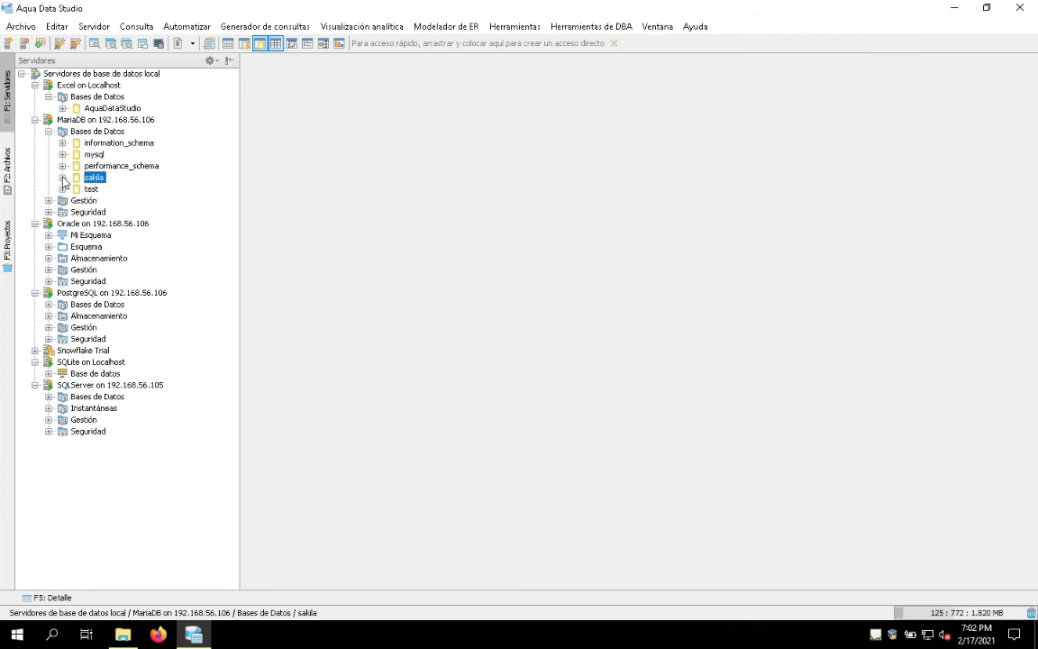
left_click(48, 246)
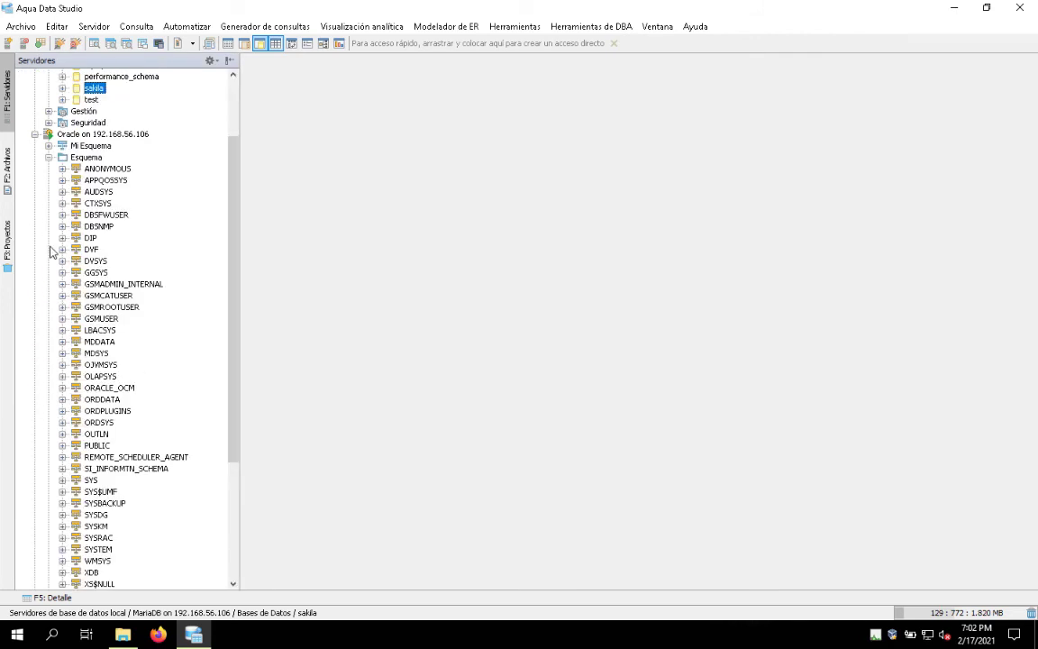
scroll(99, 231, "up", 2)
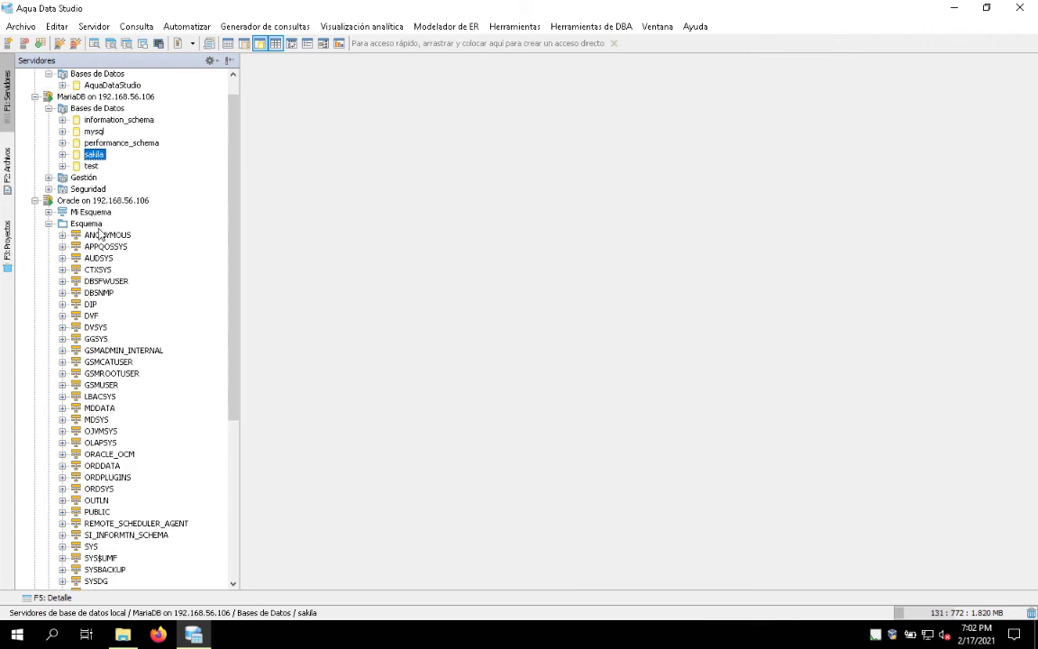
left_click(49, 204)
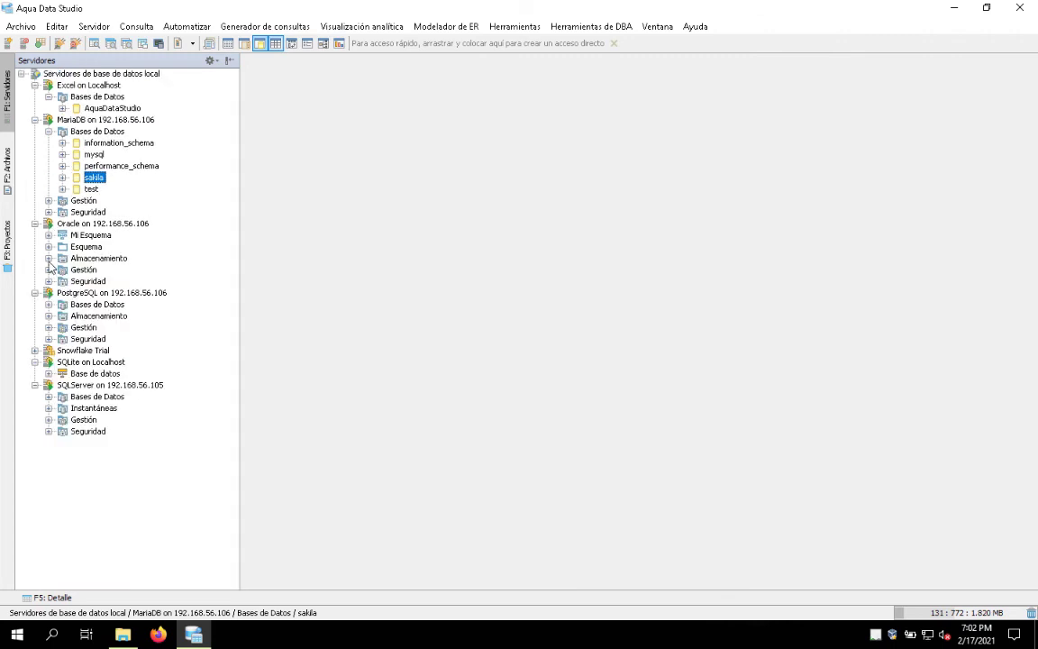
left_click(48, 258)
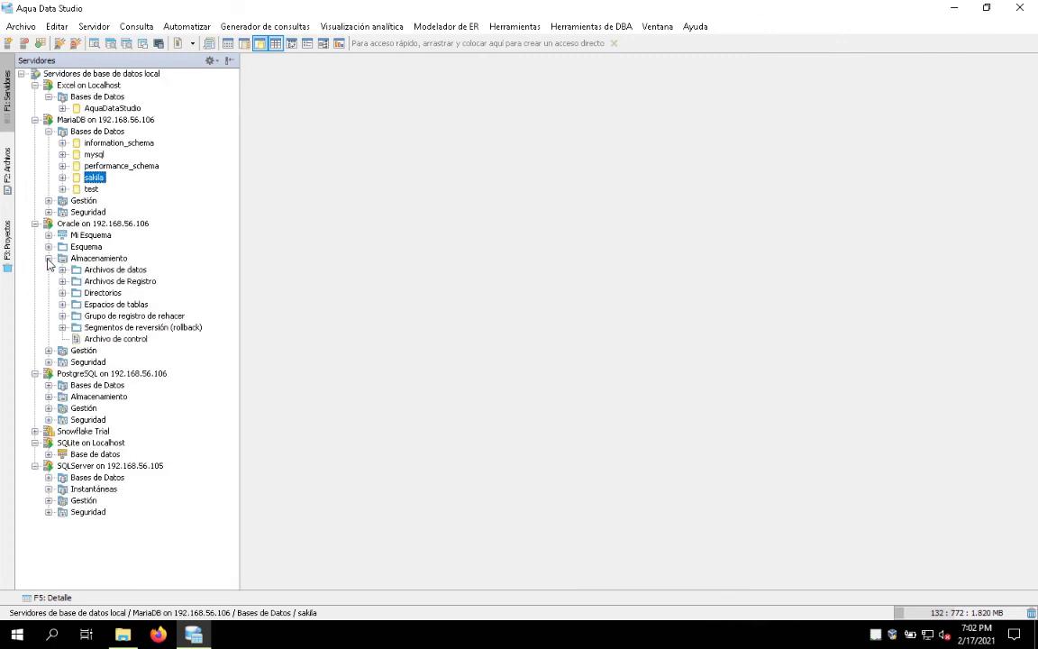
Open the Oracle server's instance manager and review its control file, parameters, tasks and SQL Quarantine pages, returning to the general properties.
right_click(108, 223)
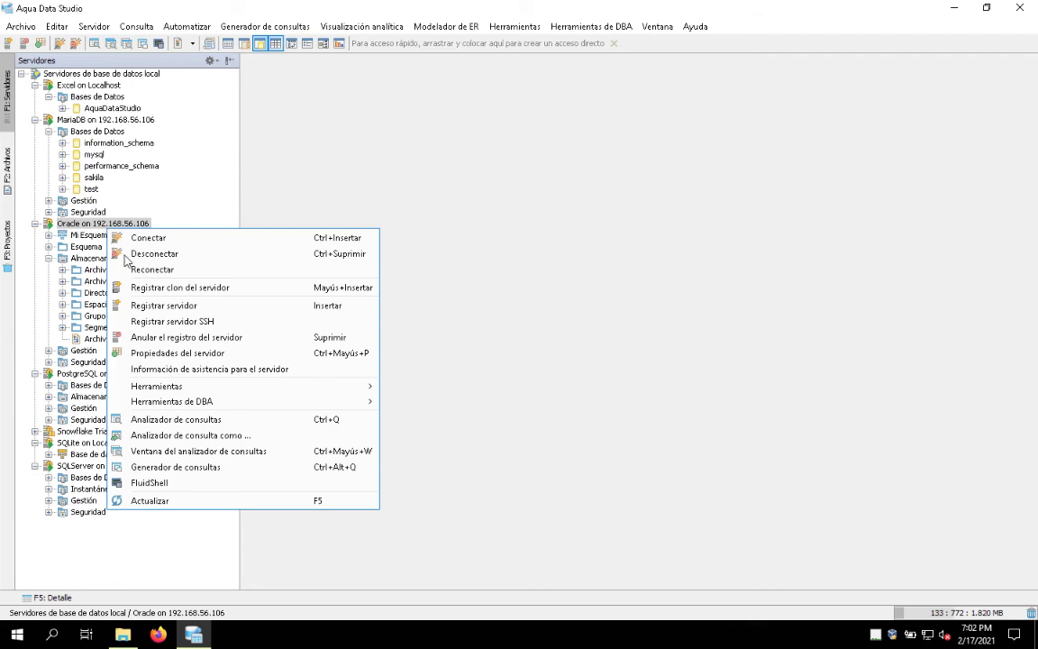
mouse_move(341, 408)
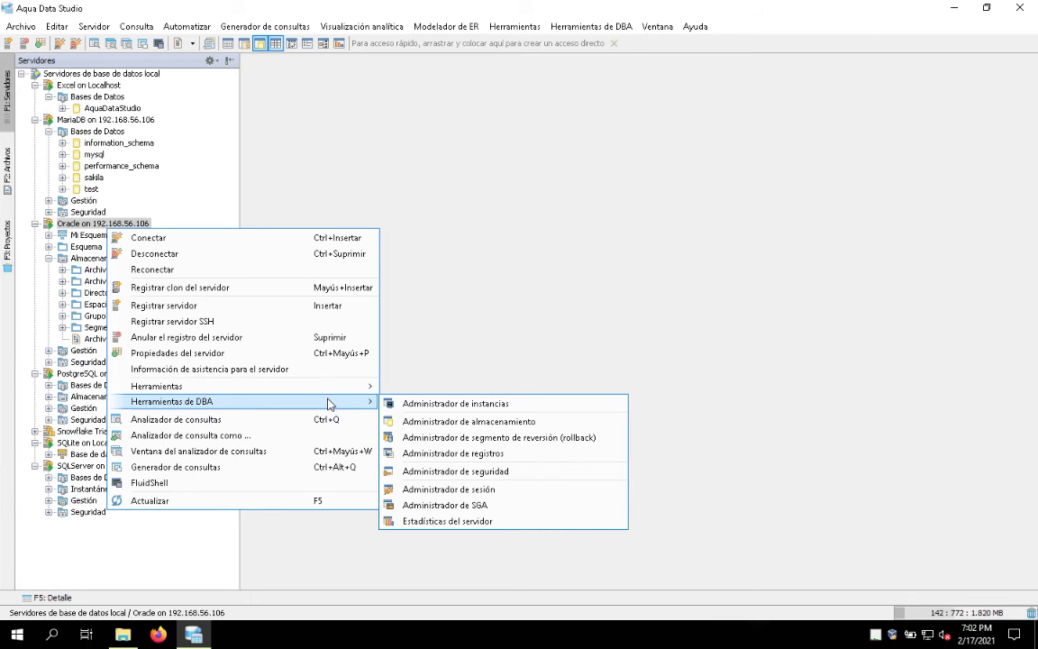
left_click(428, 404)
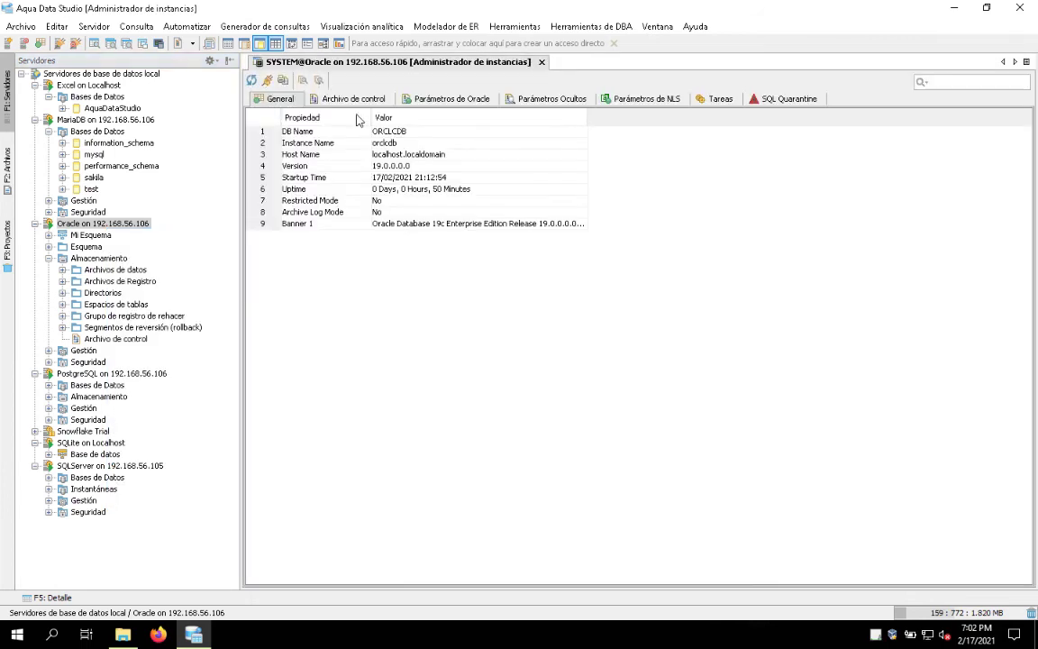
left_click(377, 101)
left_click(475, 99)
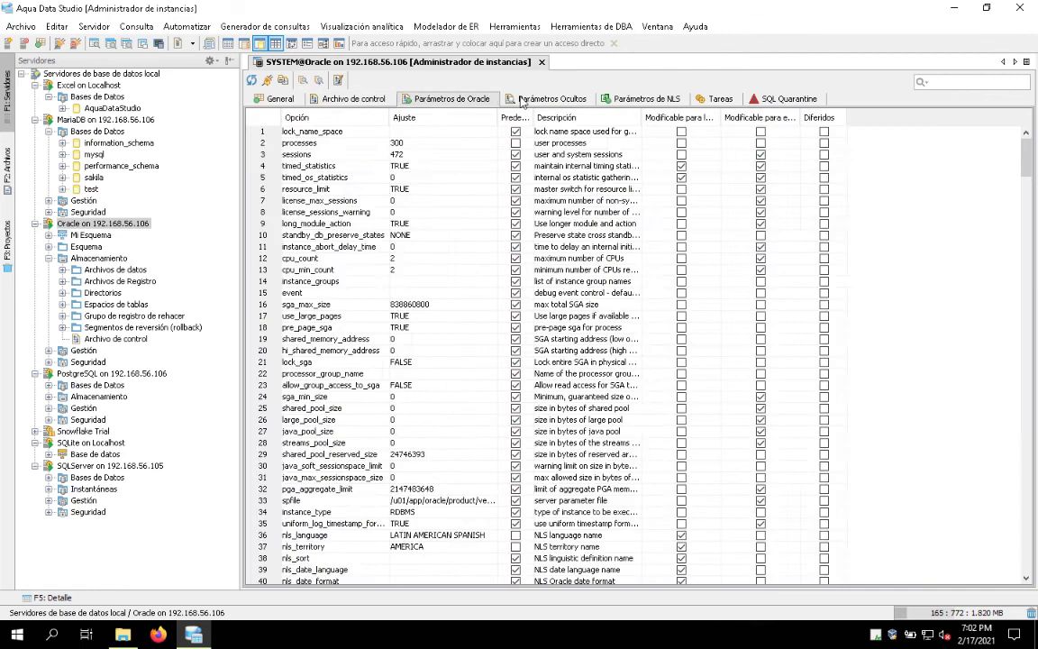
left_click(536, 101)
left_click(635, 99)
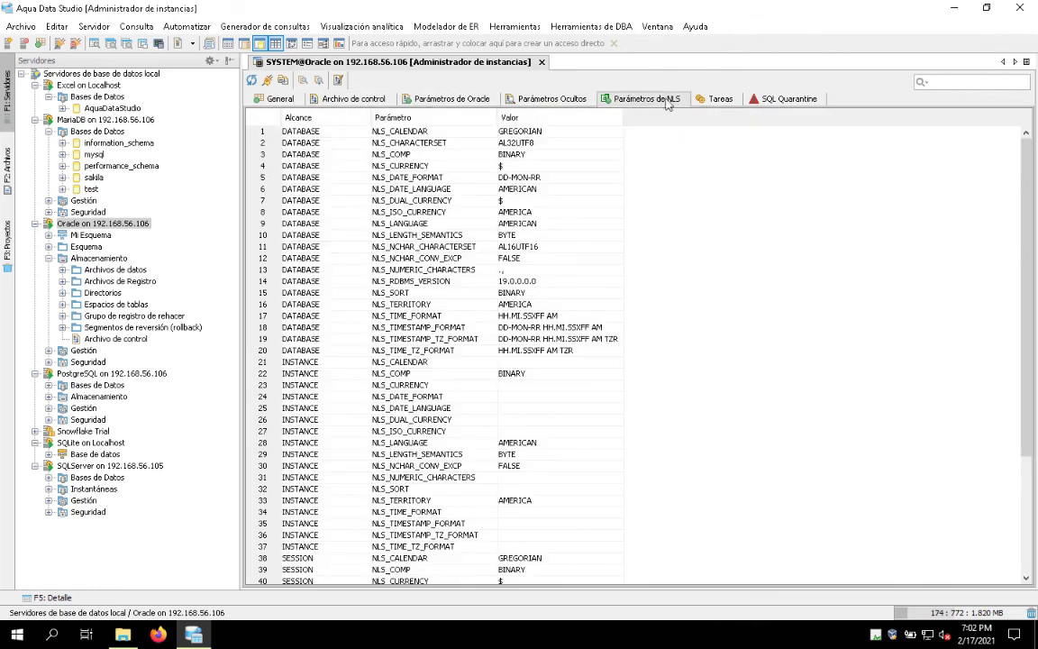
left_click(720, 99)
left_click(782, 100)
left_click(272, 99)
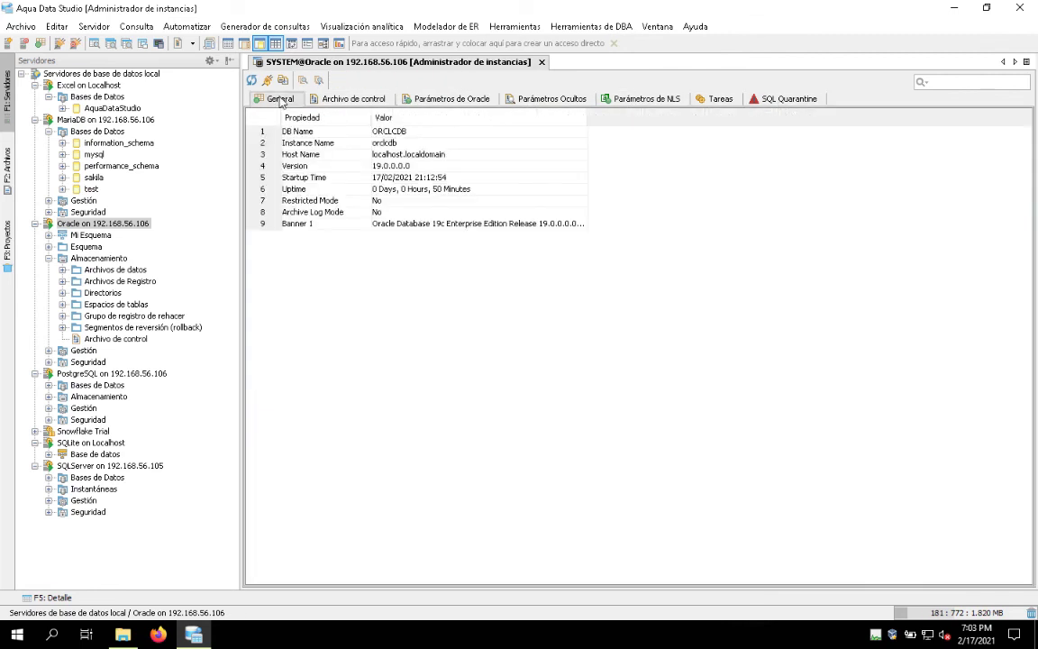
Open the Oracle server's storage manager and check the actions available for the temp01.dbf data file under TEMP.
right_click(128, 227)
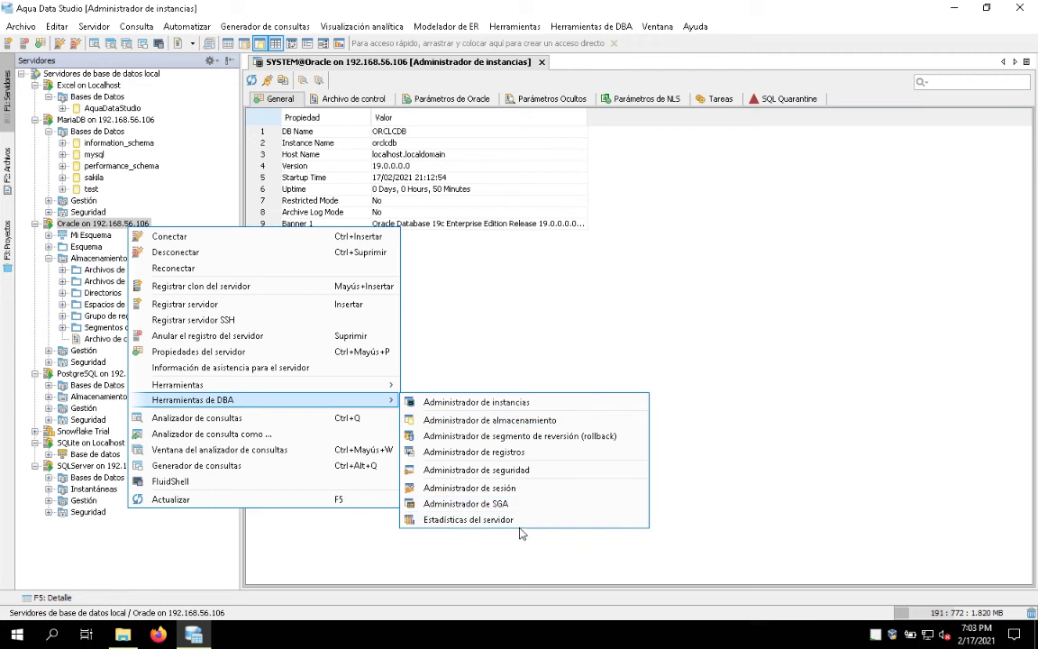
left_click(555, 421)
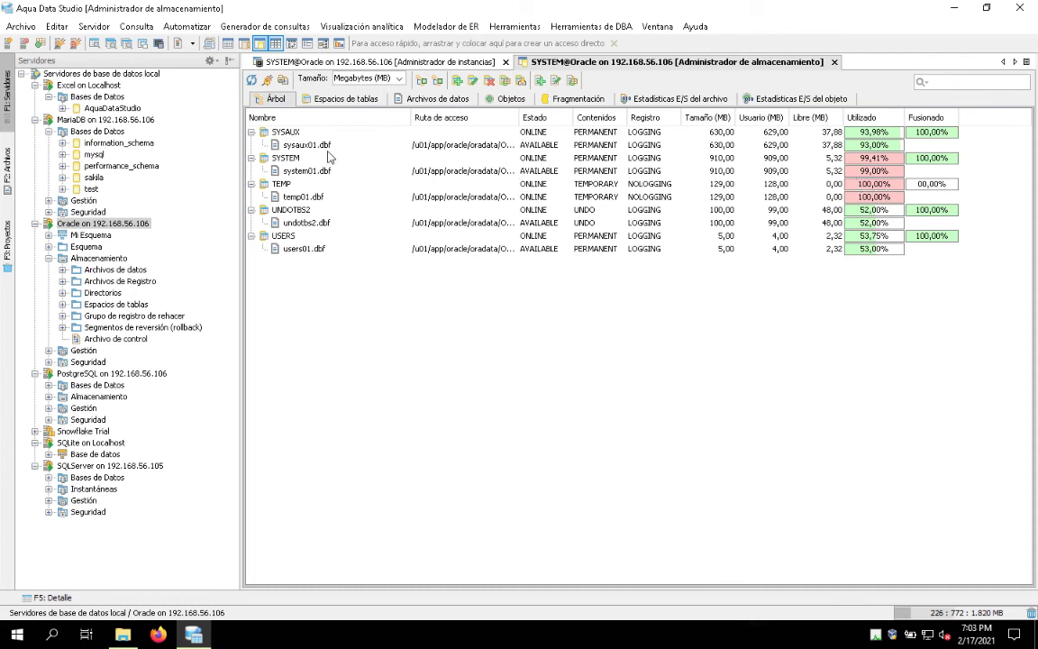
left_click(305, 196)
right_click(305, 197)
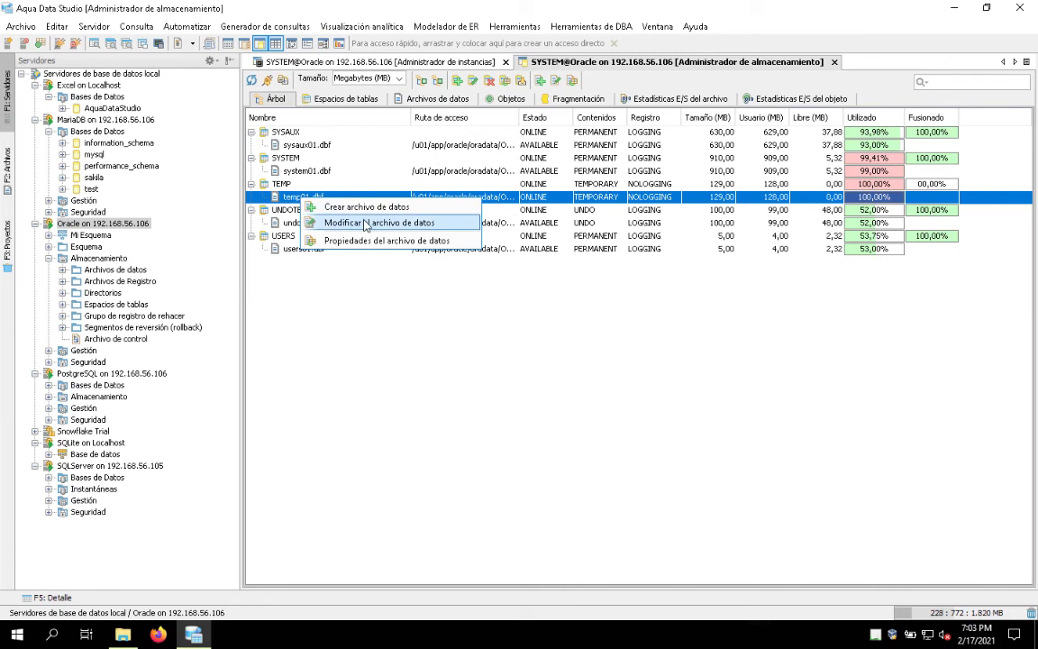
left_click(685, 398)
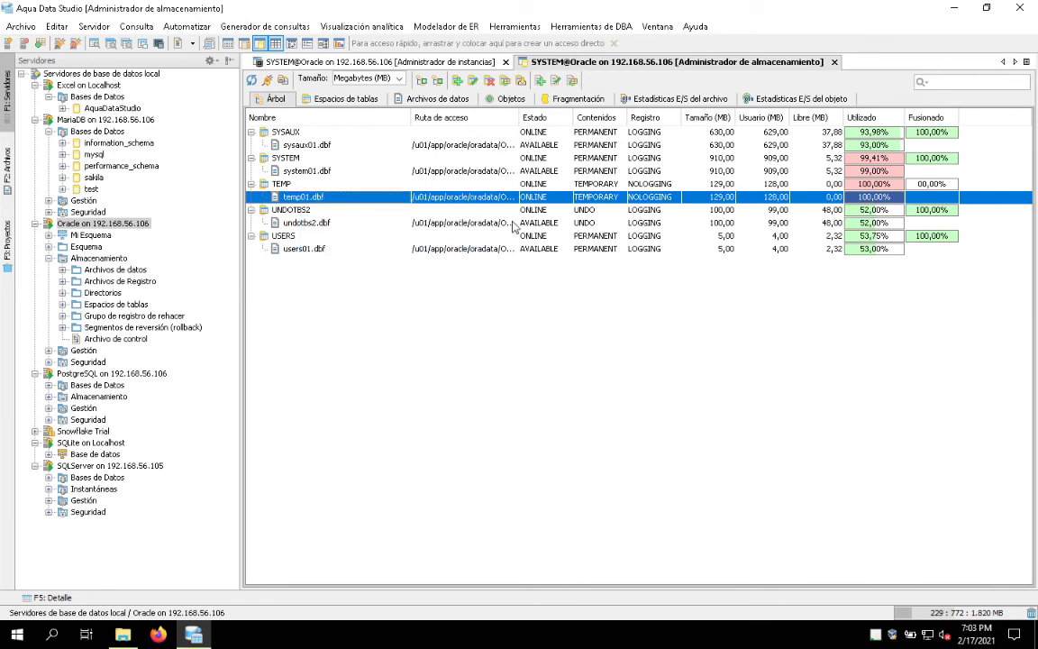
Review the storage manager's tablespaces, data files, fragmentation and file I/O statistics, and close the storage manager.
left_click(344, 101)
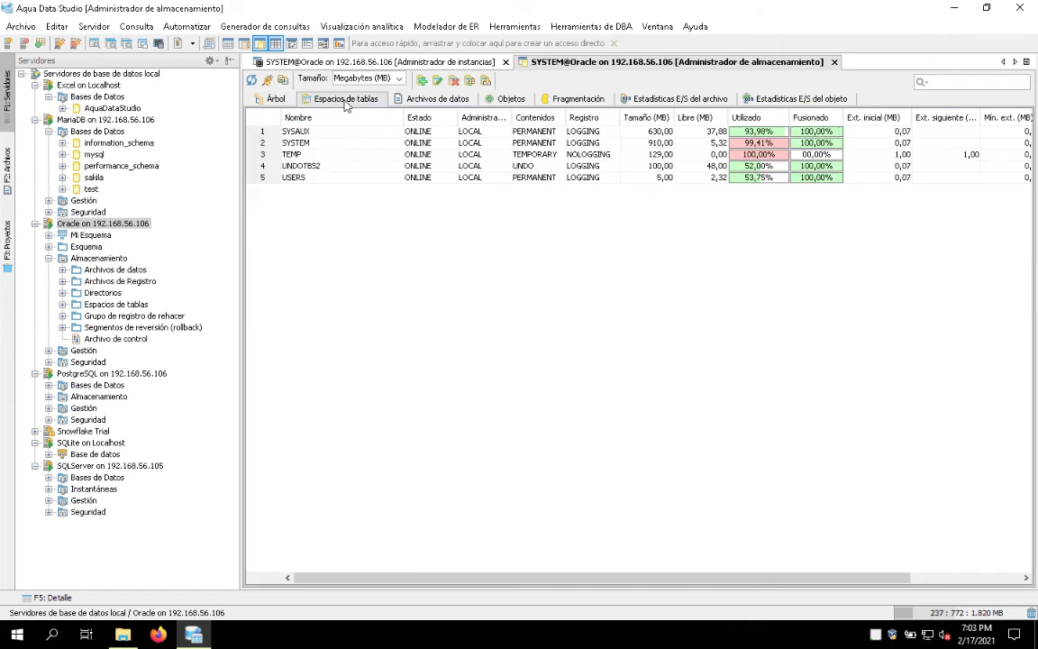
left_click(431, 101)
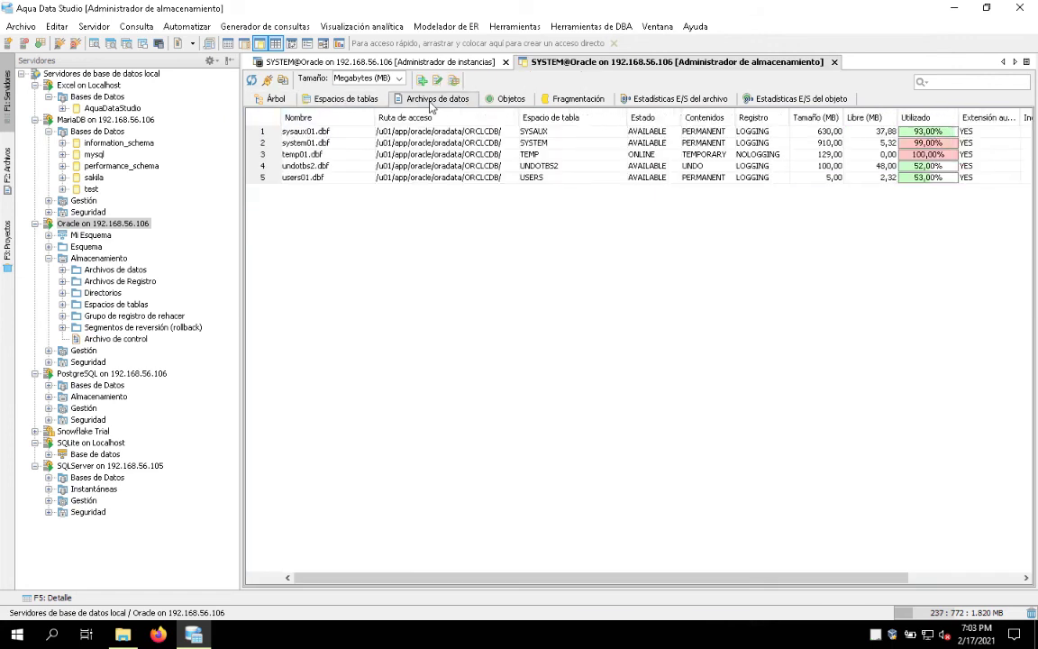
left_click(563, 101)
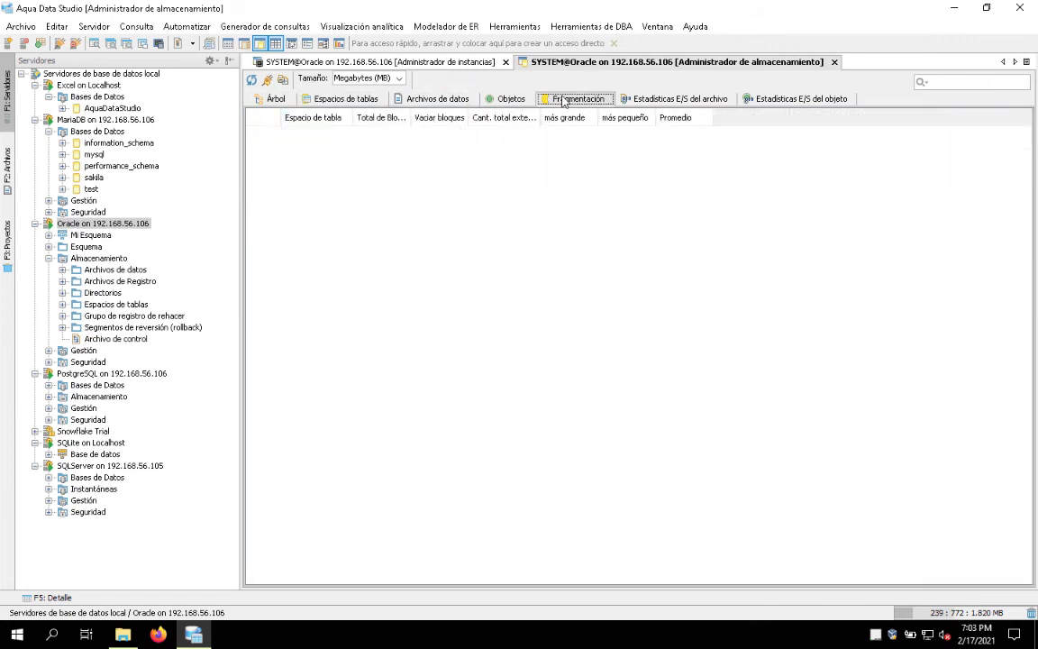
left_click(653, 100)
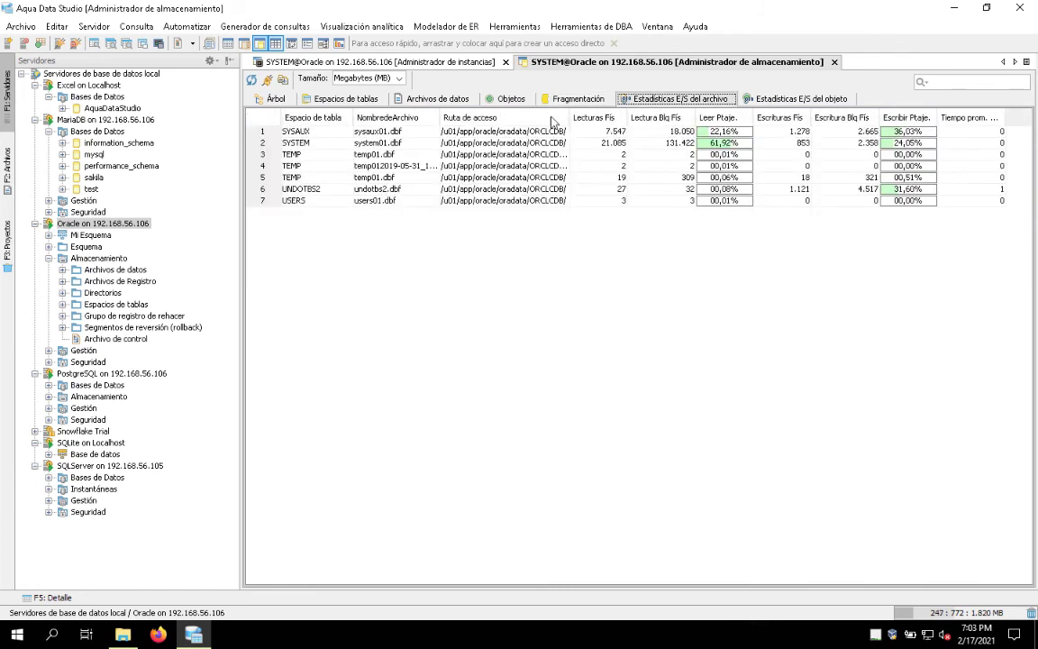
left_click(835, 62)
right_click(97, 224)
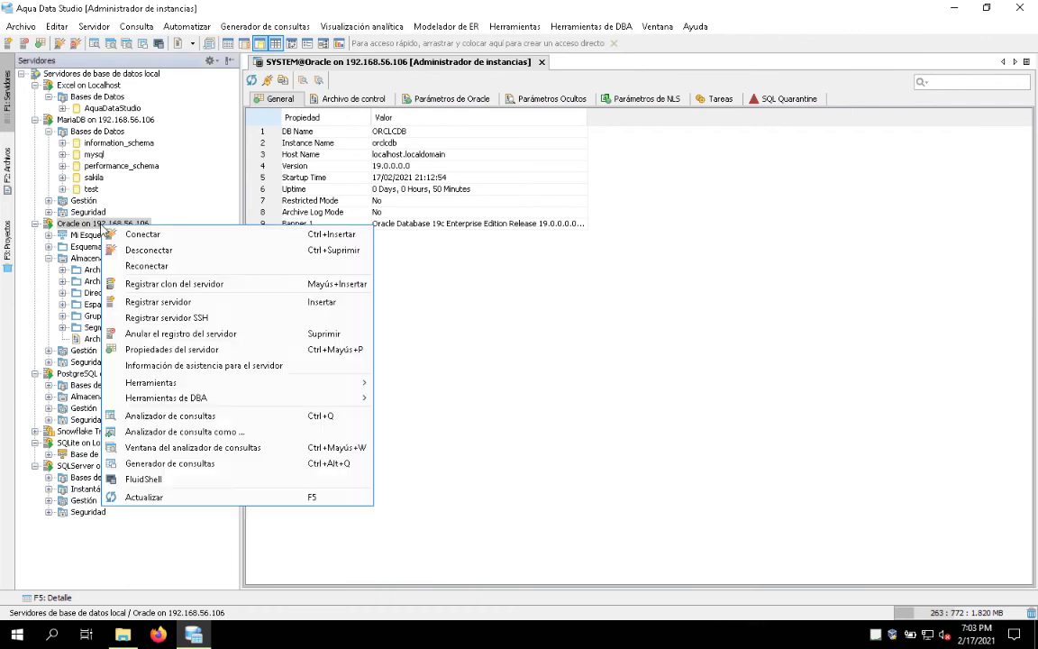
mouse_move(258, 399)
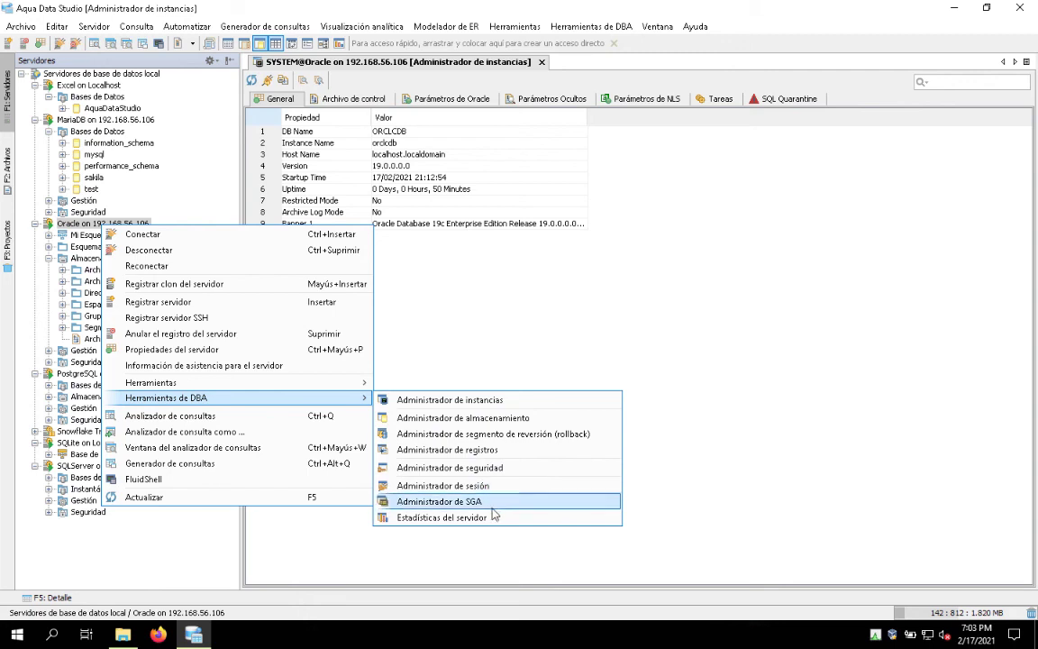
left_click(512, 270)
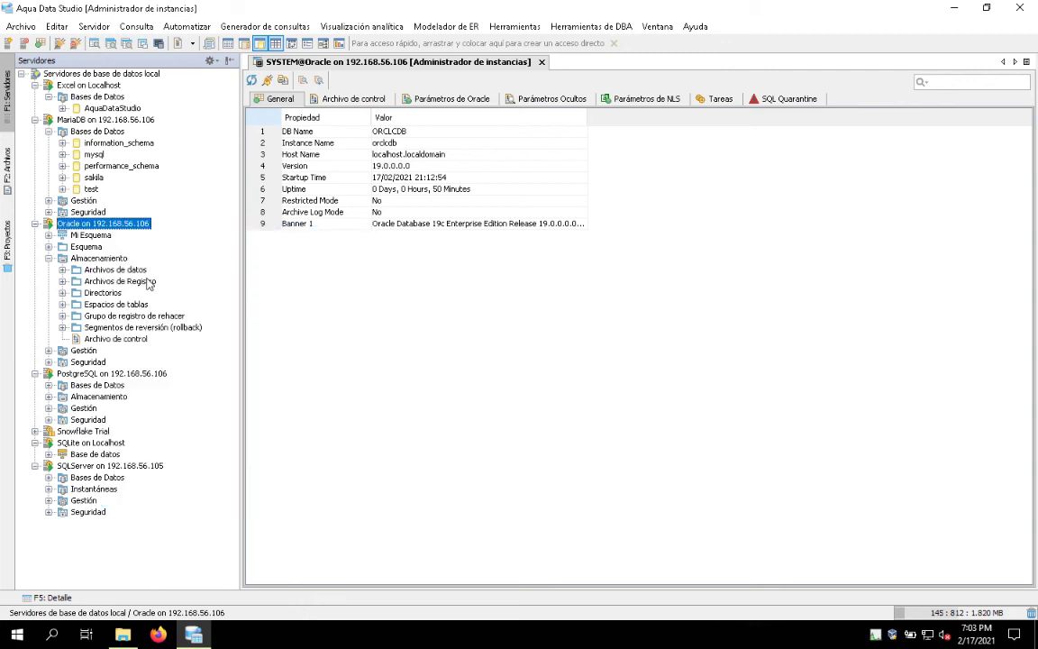
Collapse the Oracle, MariaDB and Excel servers in the server tree.
left_click(34, 222)
left_click(34, 120)
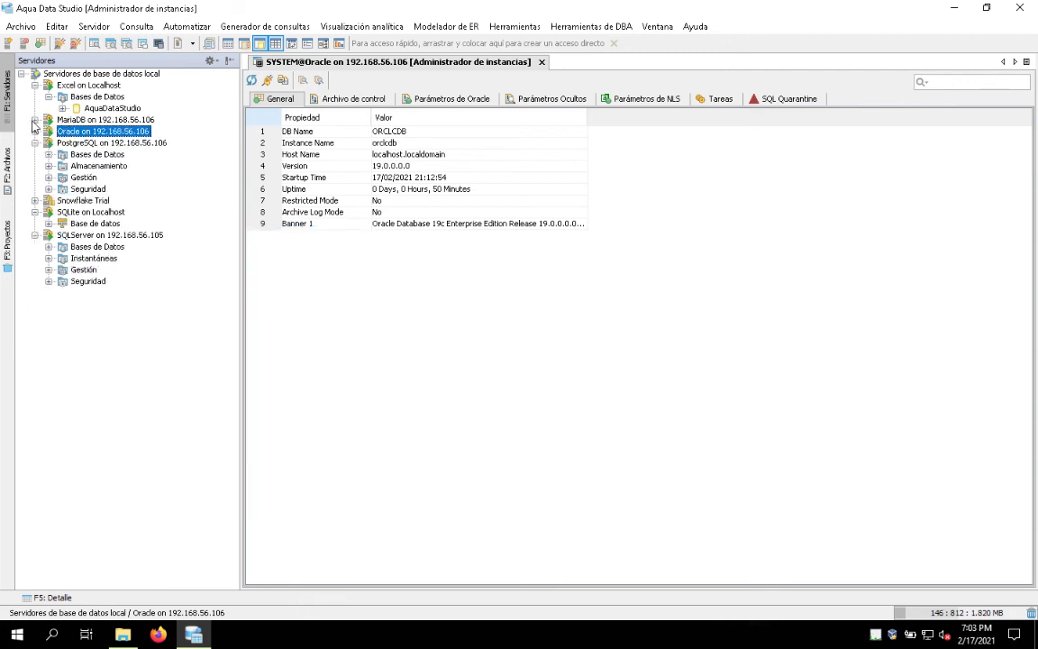
left_click(34, 84)
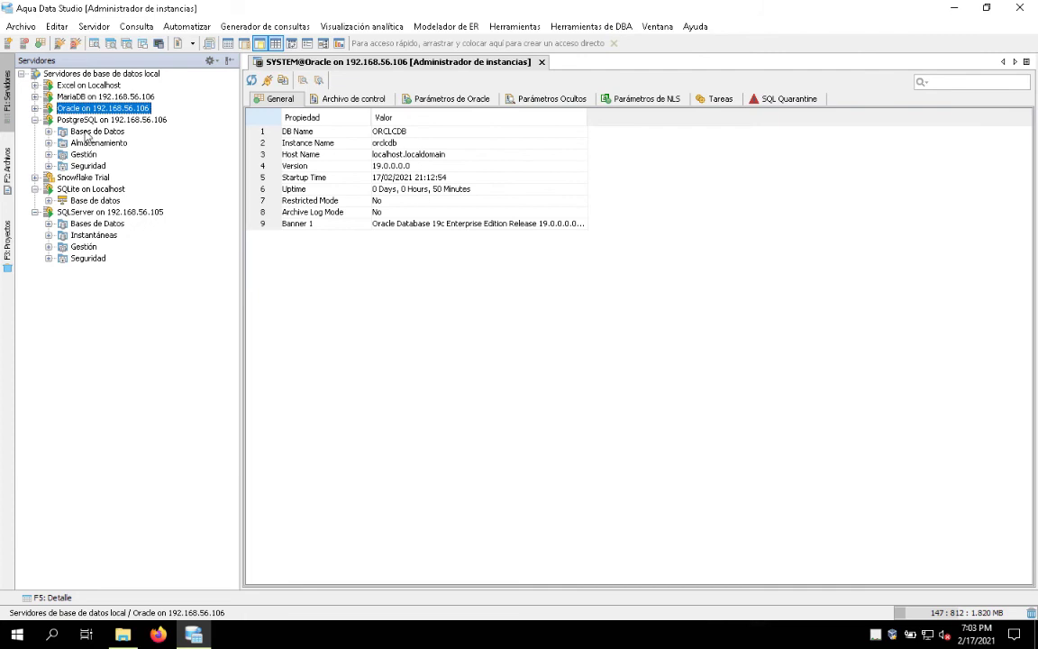
Look through the tools available for the PostgreSQL server, and select the SQLite server's database node.
left_click(72, 118)
right_click(73, 118)
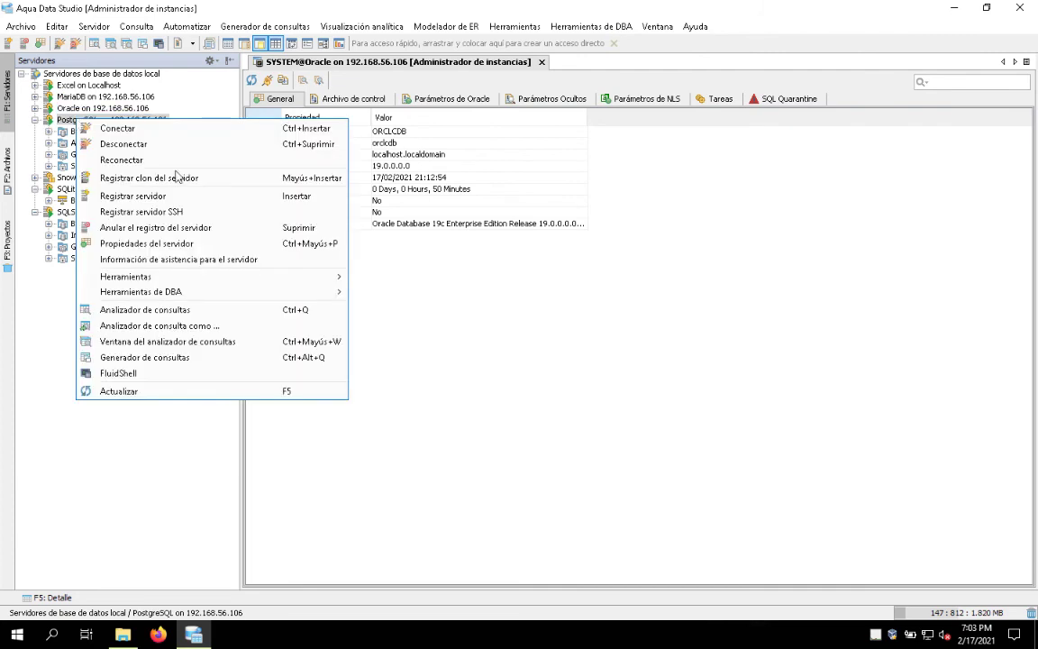
mouse_move(253, 297)
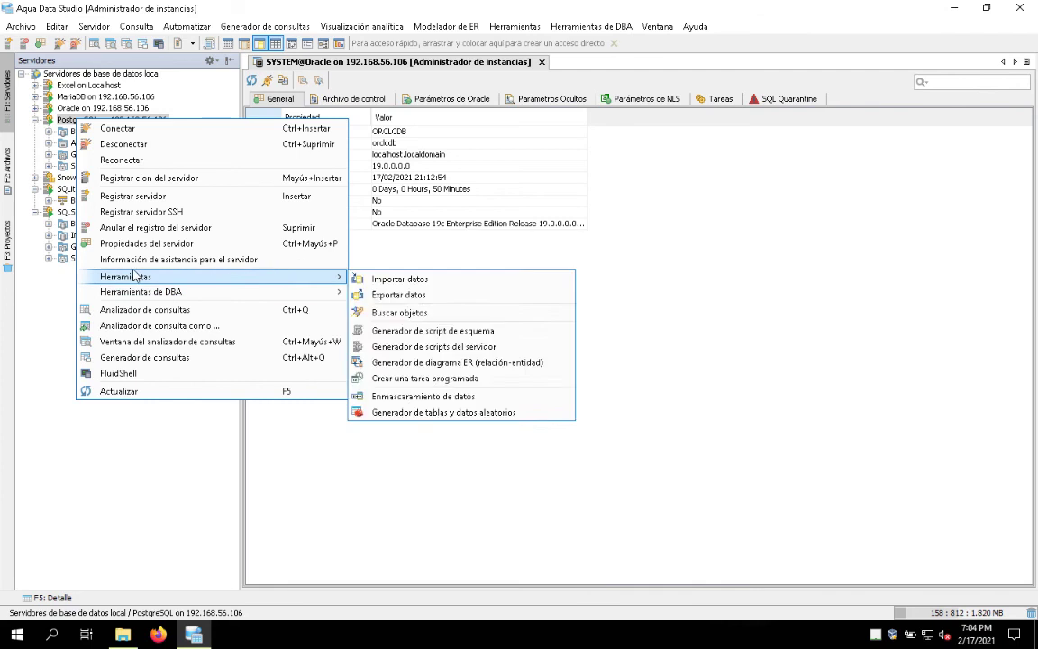
left_click(59, 117)
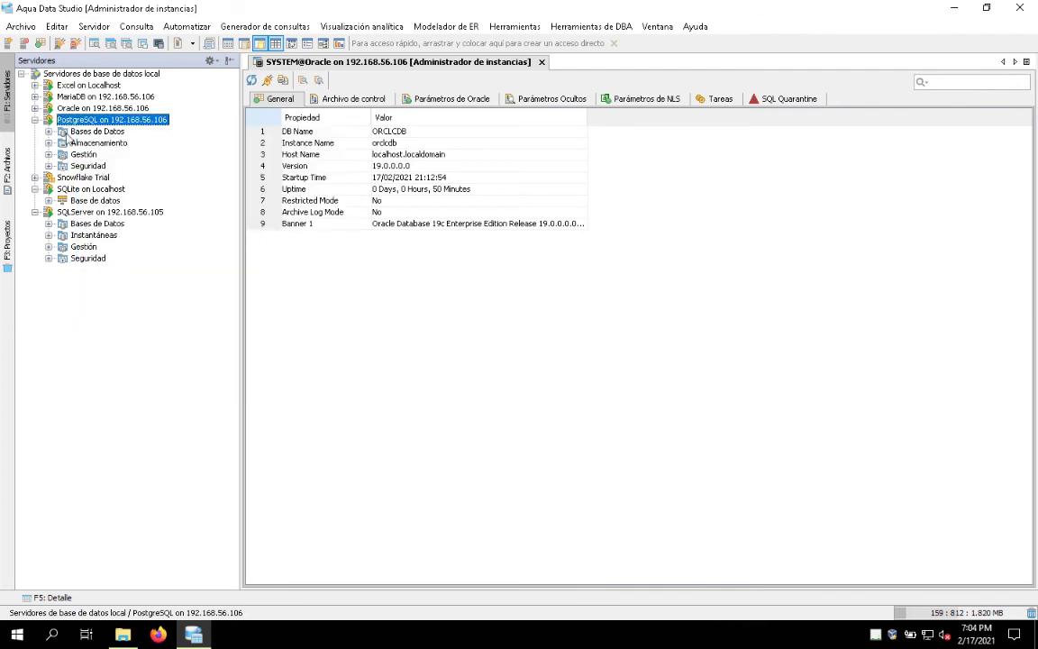
left_click(90, 201)
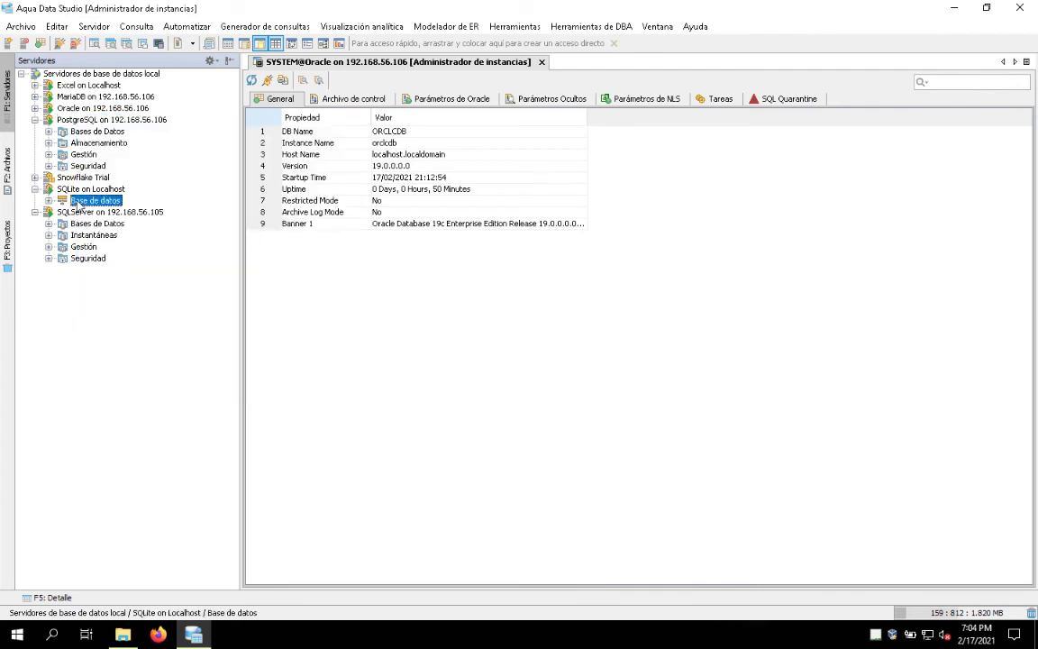
Expand the SQL Server's GIM database tables and check the actions and DBA tools available for dbo.BROKER.
left_click(90, 213)
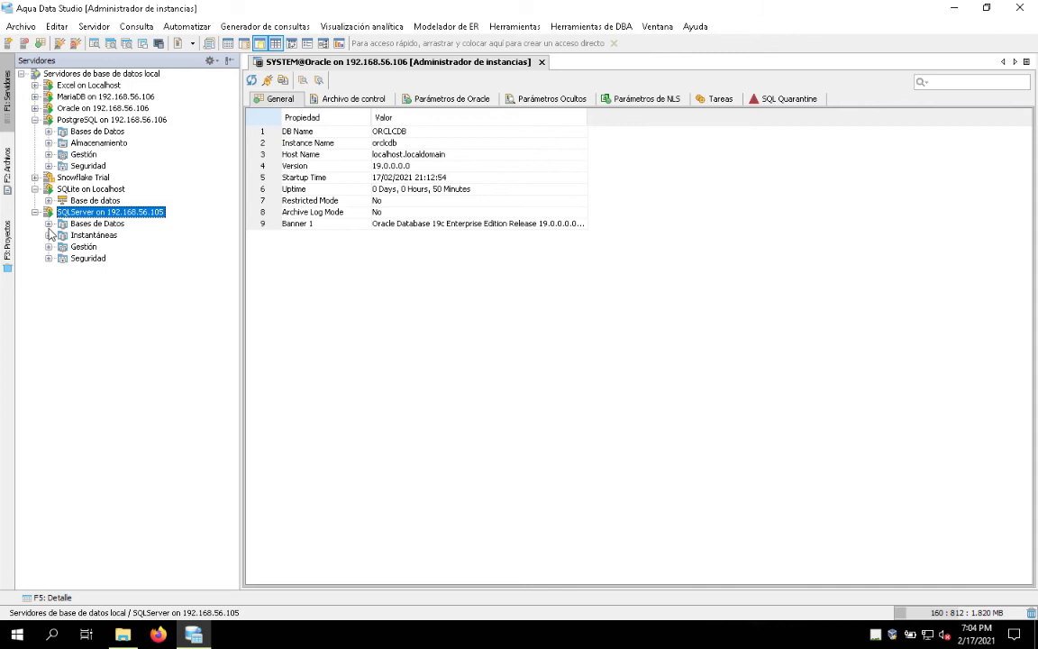
left_click(49, 223)
left_click(62, 247)
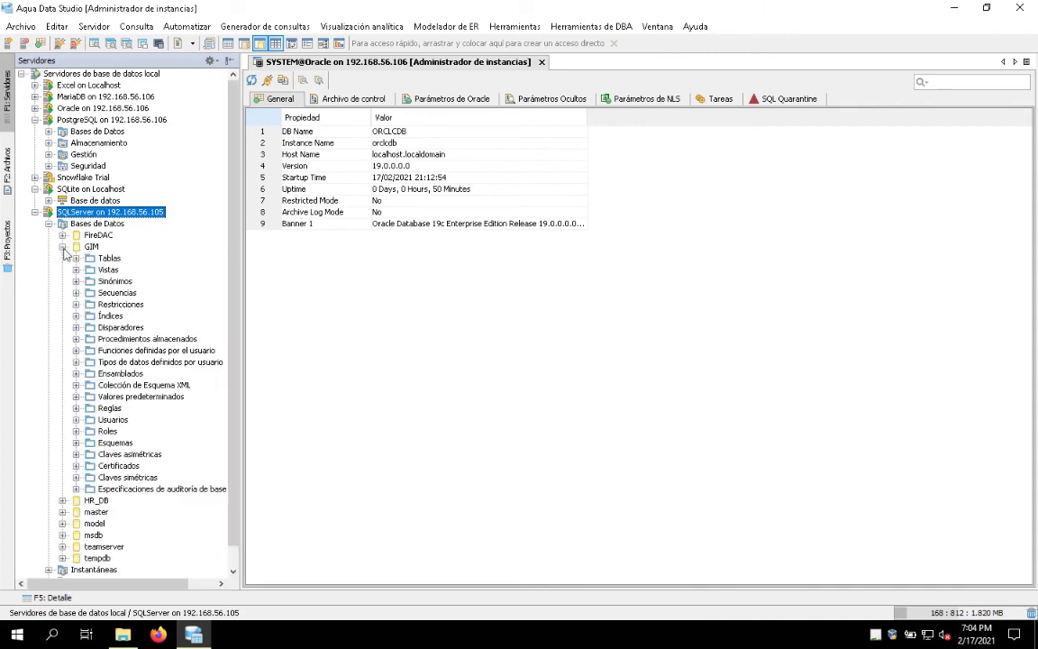
left_click(76, 258)
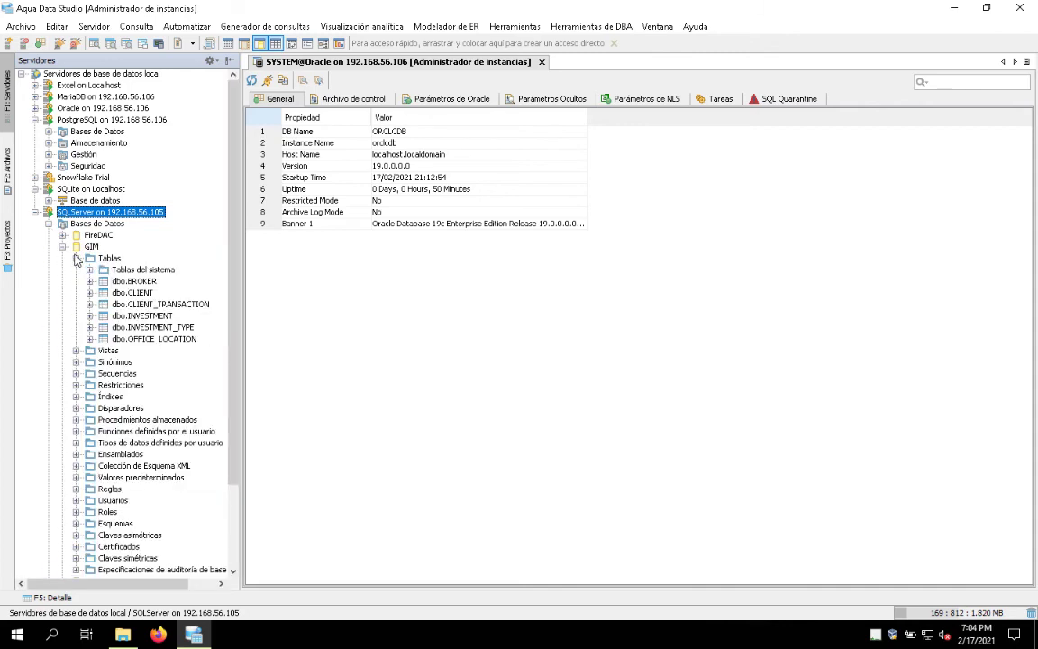
right_click(142, 283)
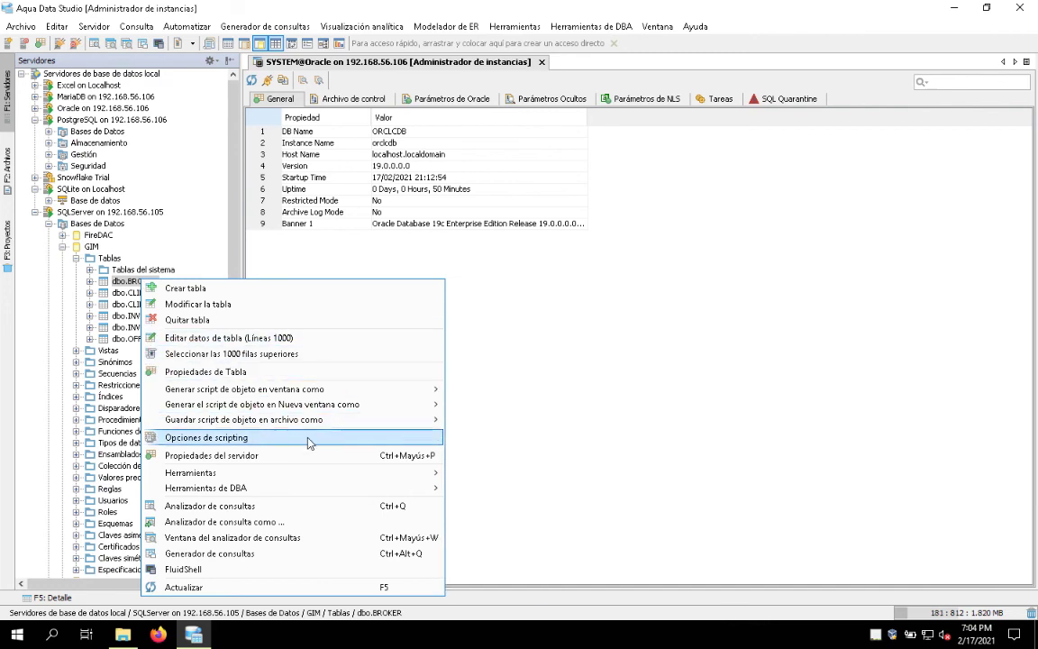
mouse_move(323, 488)
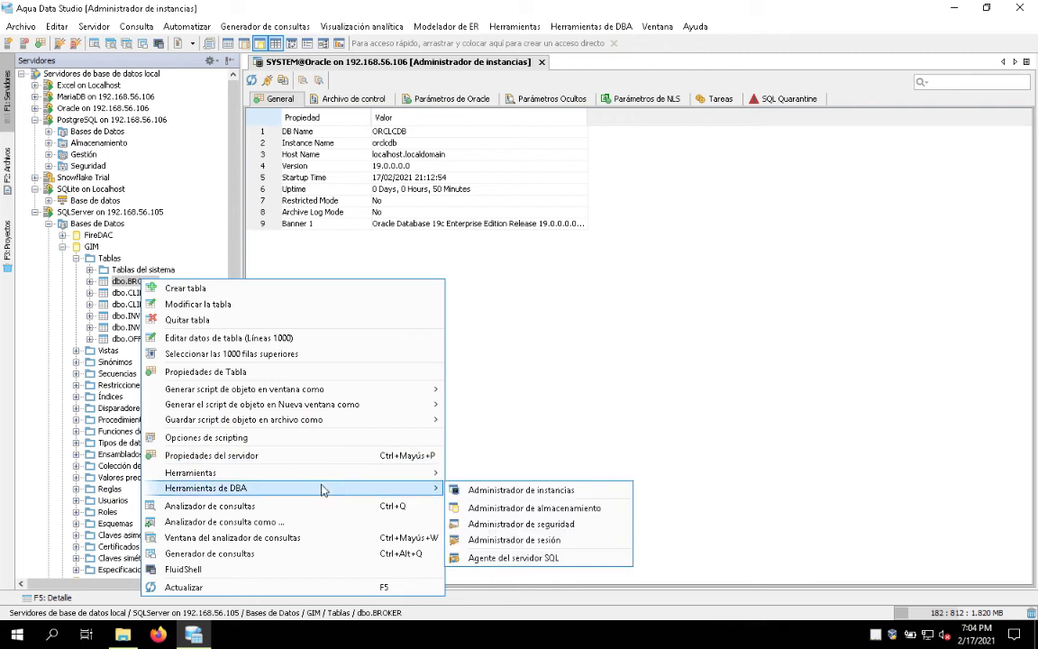
left_click(656, 399)
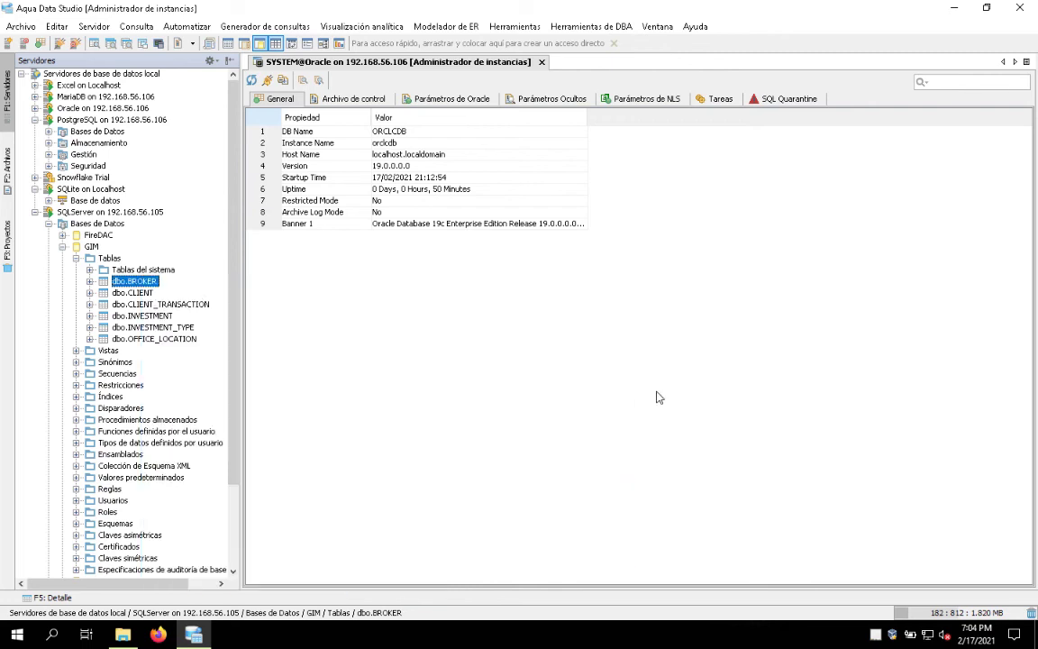
Collapse the GIM database, look through the SQL Server's Gestión and Seguridad nodes, and collapse the server's folders again.
left_click(62, 247)
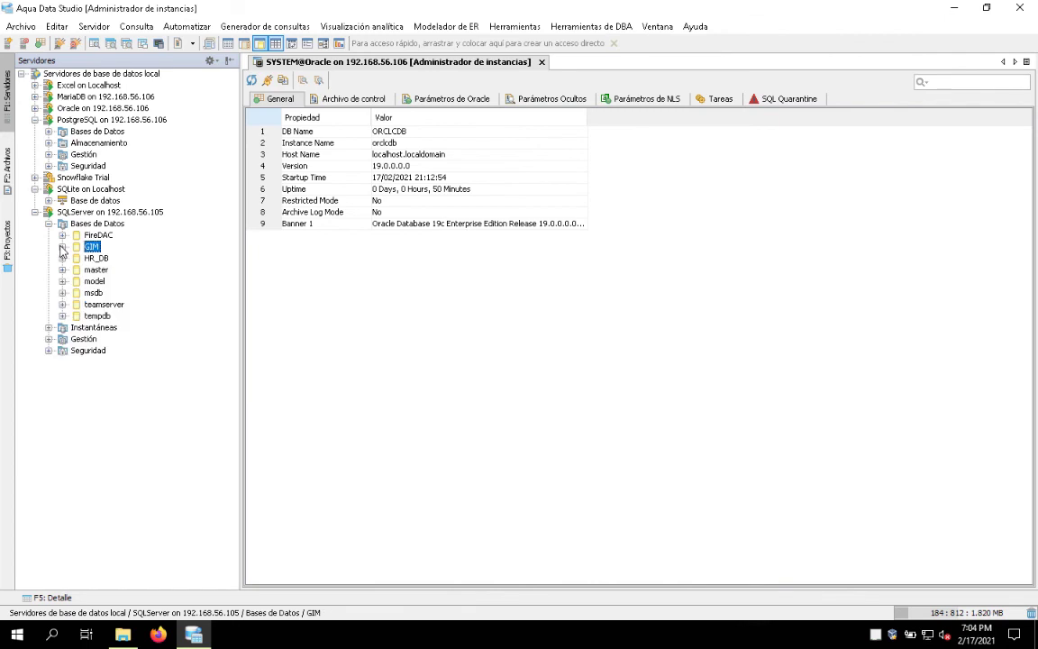
left_click(62, 247)
left_click(62, 247)
left_click(49, 338)
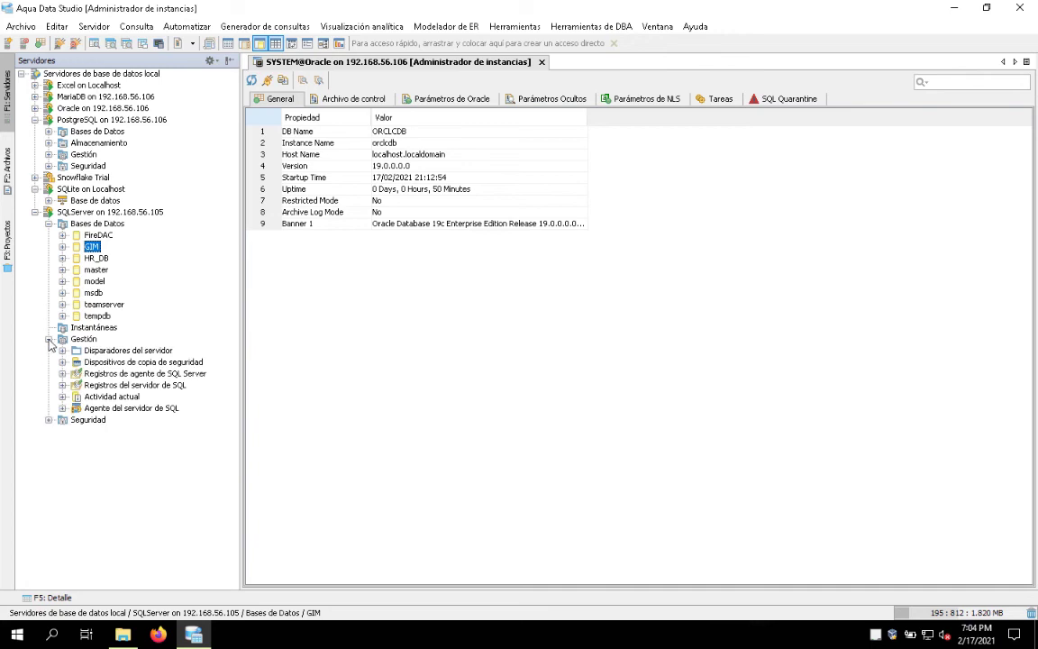
left_click(49, 420)
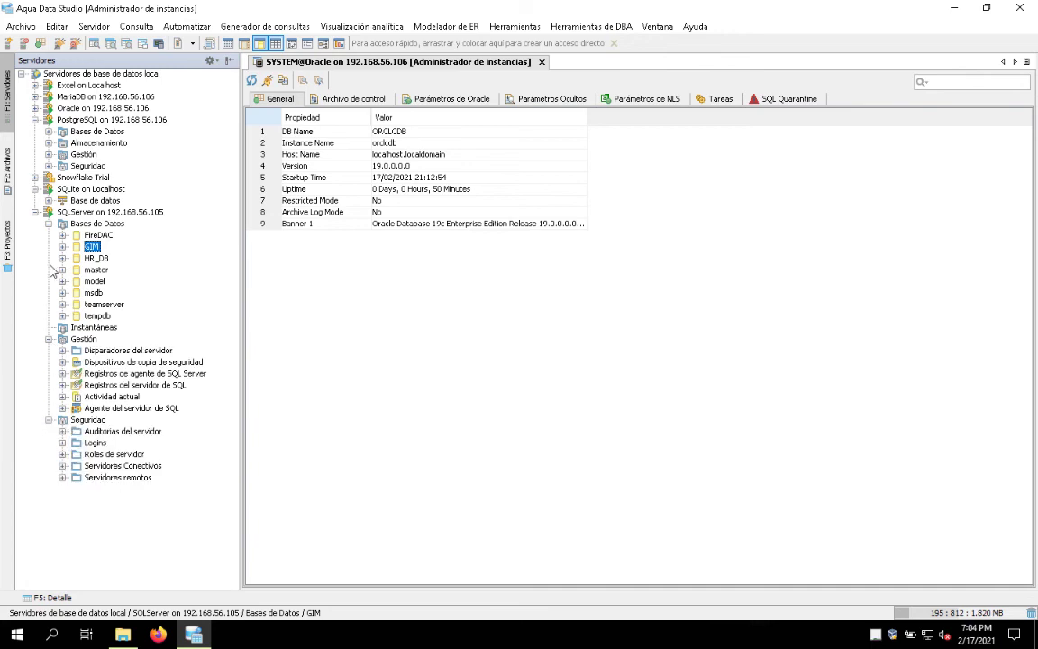
left_click(48, 224)
left_click(49, 247)
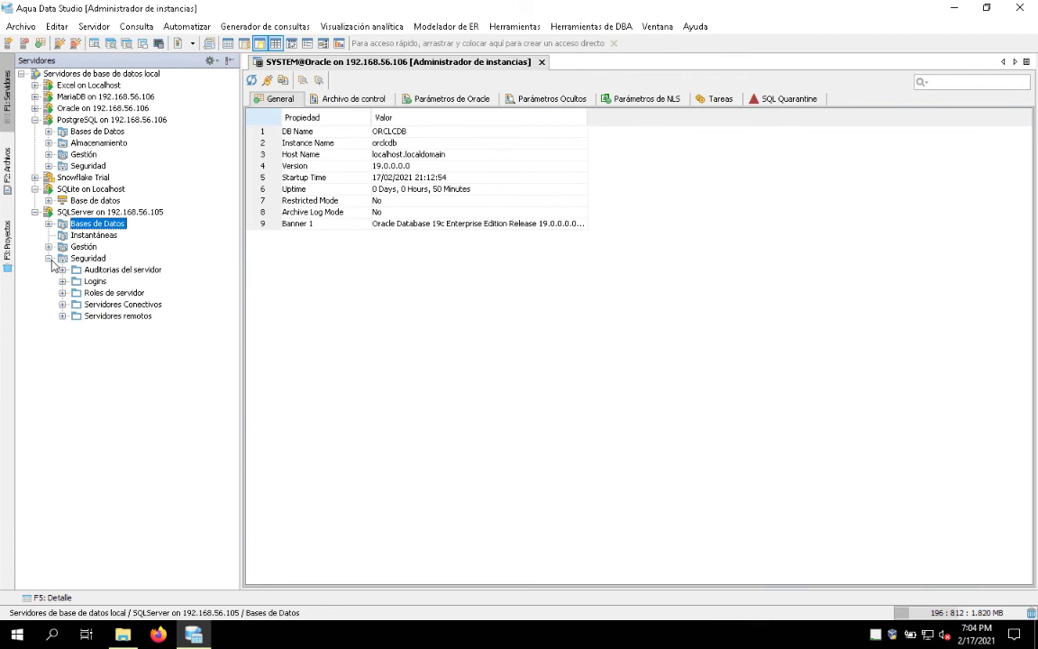
left_click(48, 259)
Connect to the Snowflake Trial server and expand the Oracle, MariaDB and Excel servers in the server tree.
left_click(35, 177)
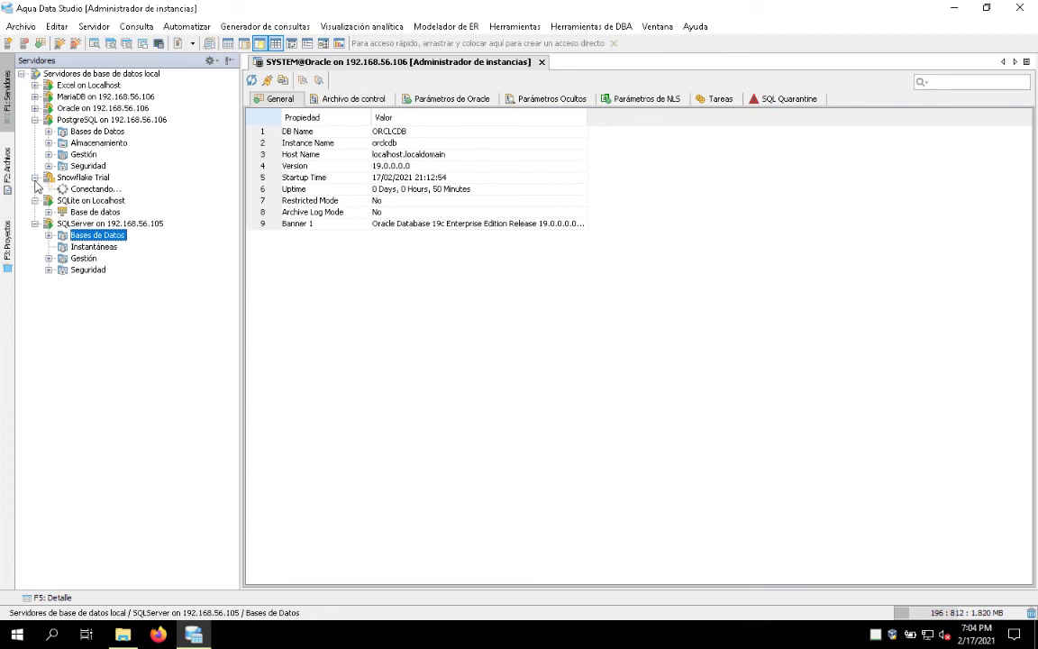
left_click(35, 108)
left_click(35, 96)
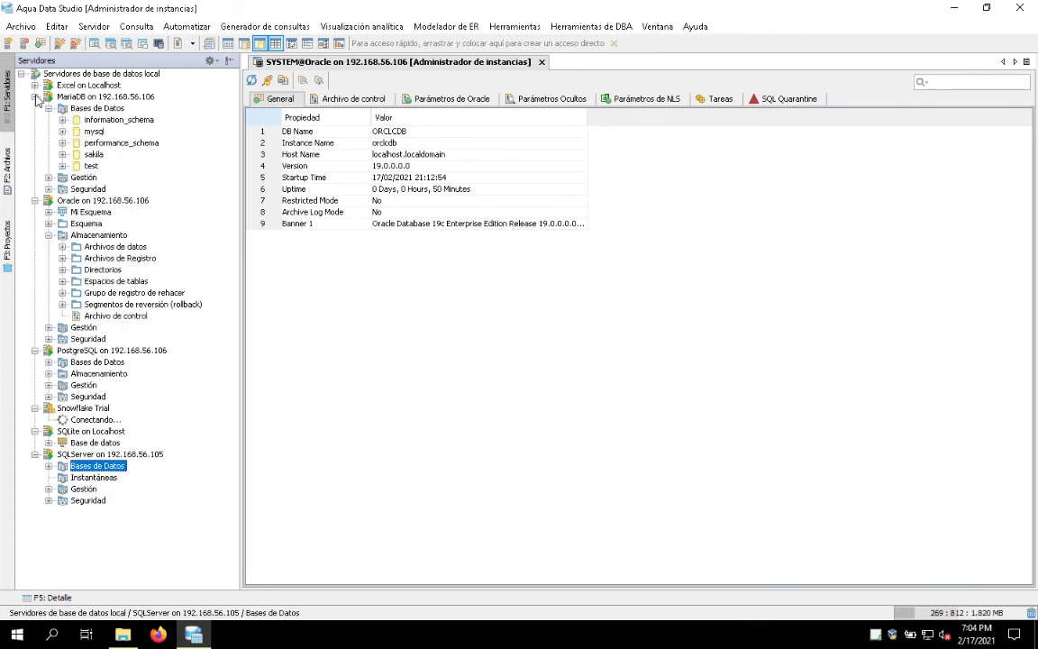
left_click(35, 85)
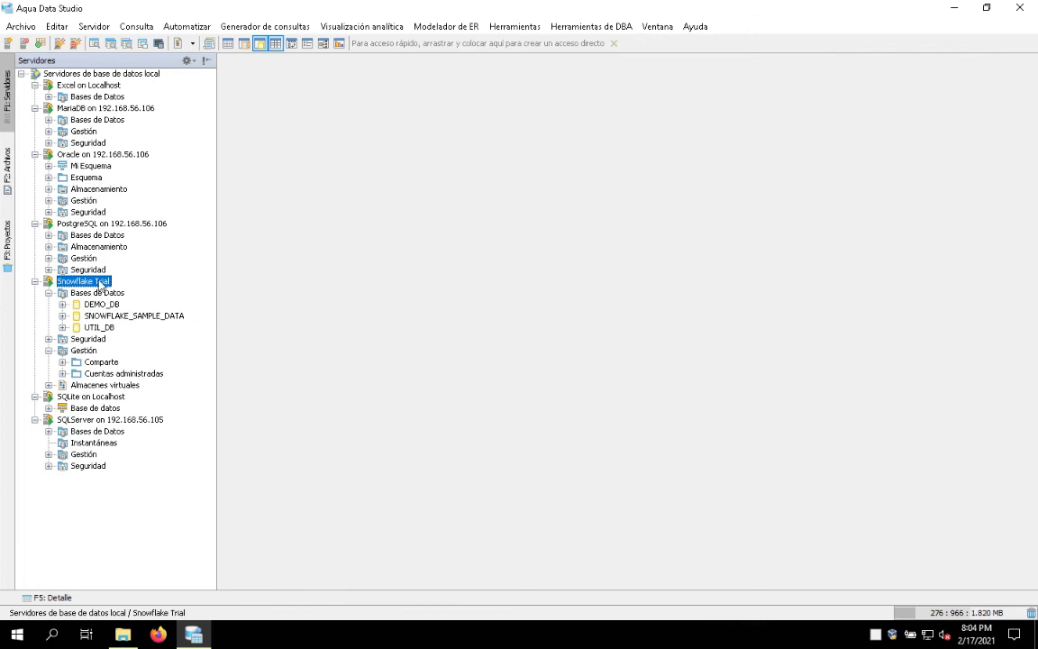
Collapse Snowflake Trial's databases, open its server properties and review the connection settings, highlighting the host address.
left_click(48, 292)
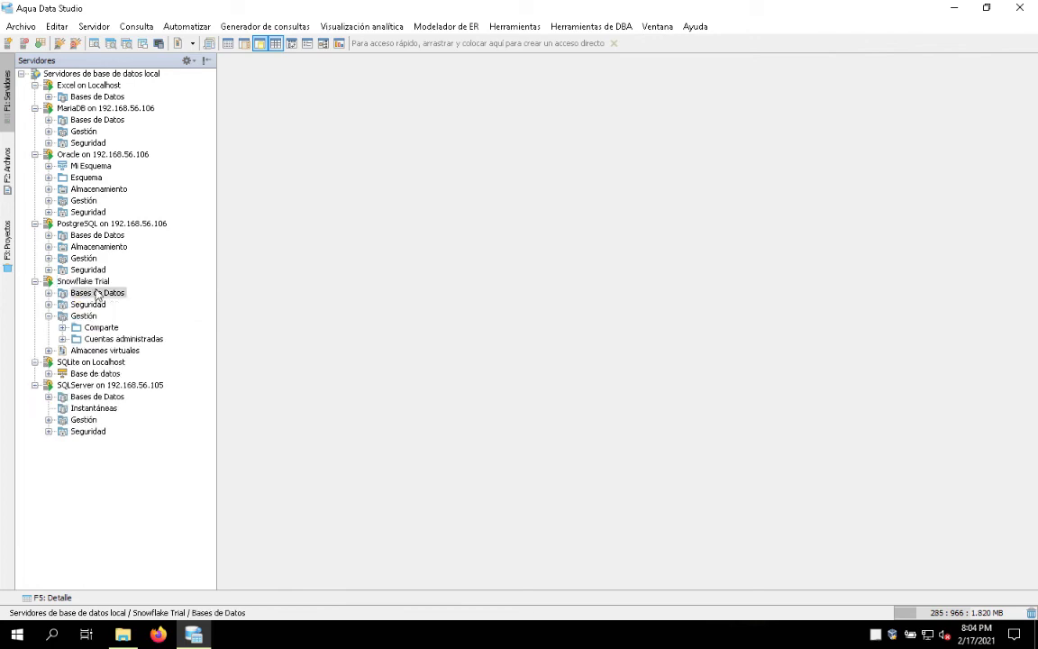
right_click(93, 288)
key("Escape")
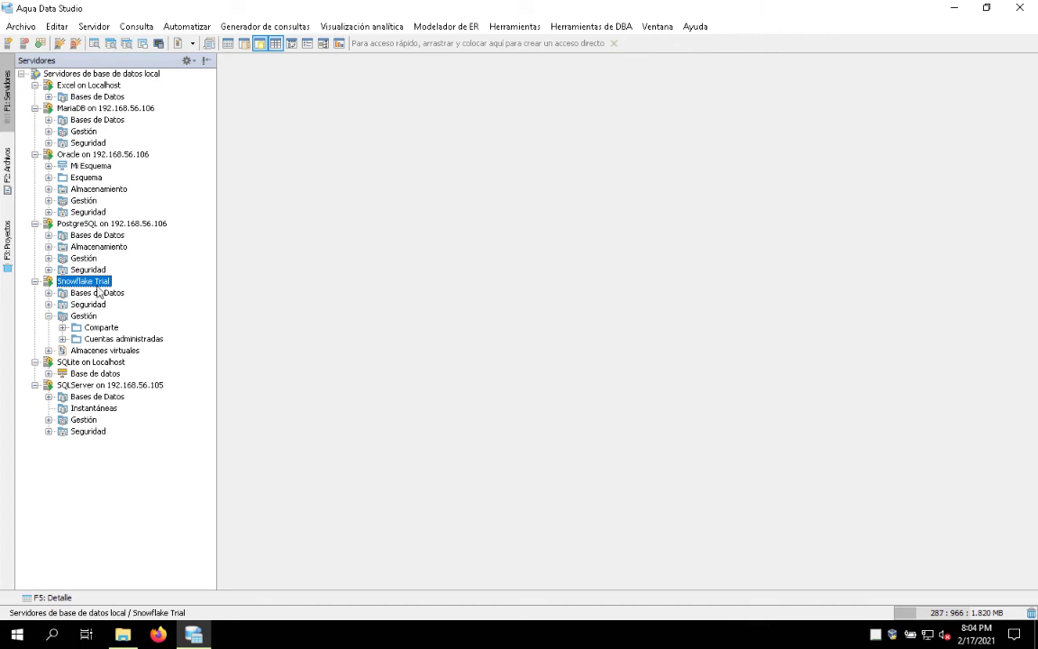
right_click(93, 281)
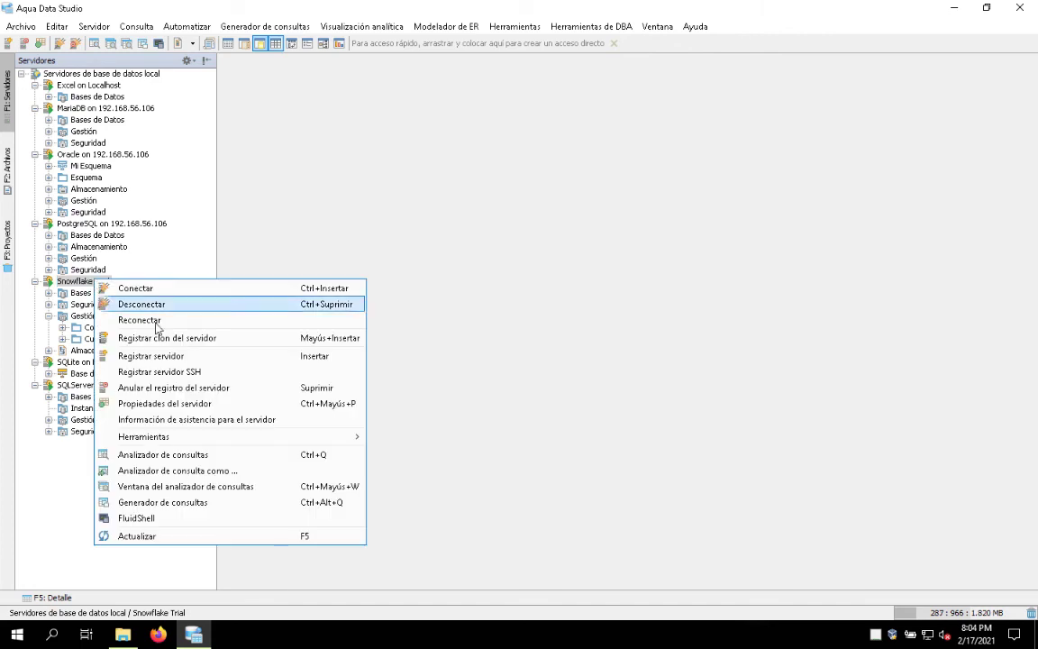
left_click(194, 403)
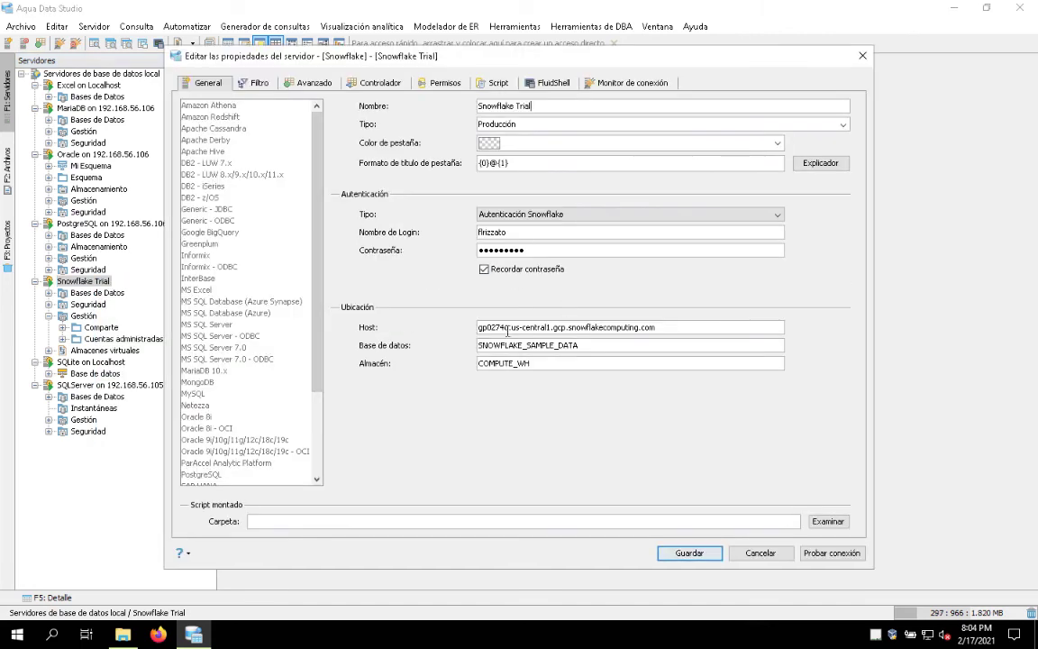
left_click_drag(481, 327, 672, 327)
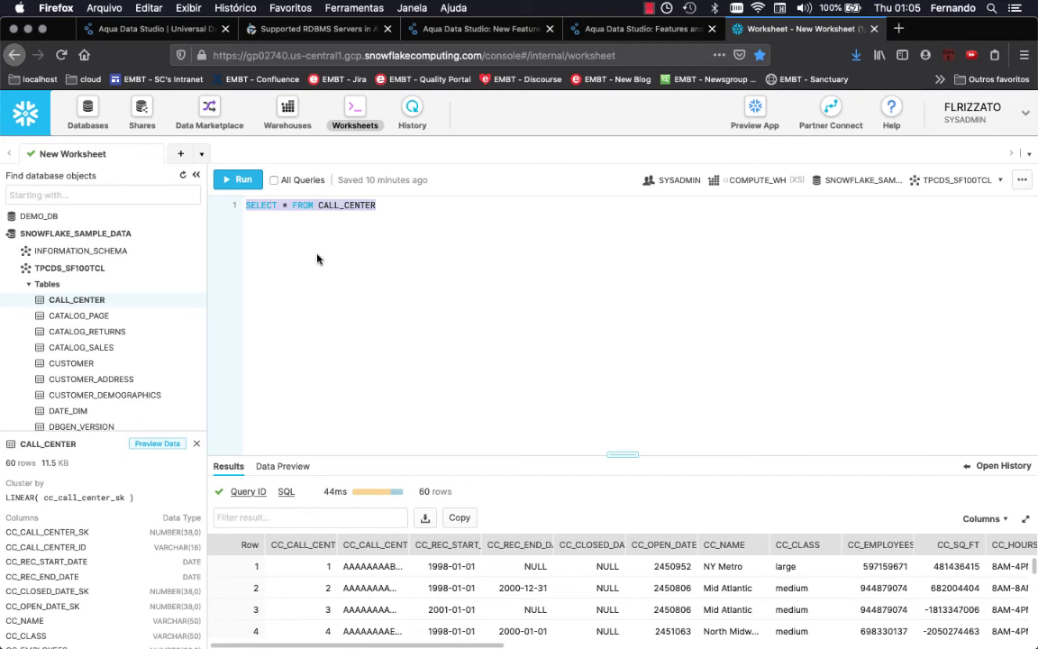
Switch to the Snowflake web console in Firefox and browse DEMO_DB and the tables of SNOWFLAKE_SAMPLE_DATA's TPCDS_SF100TCL schema.
left_click(7, 234)
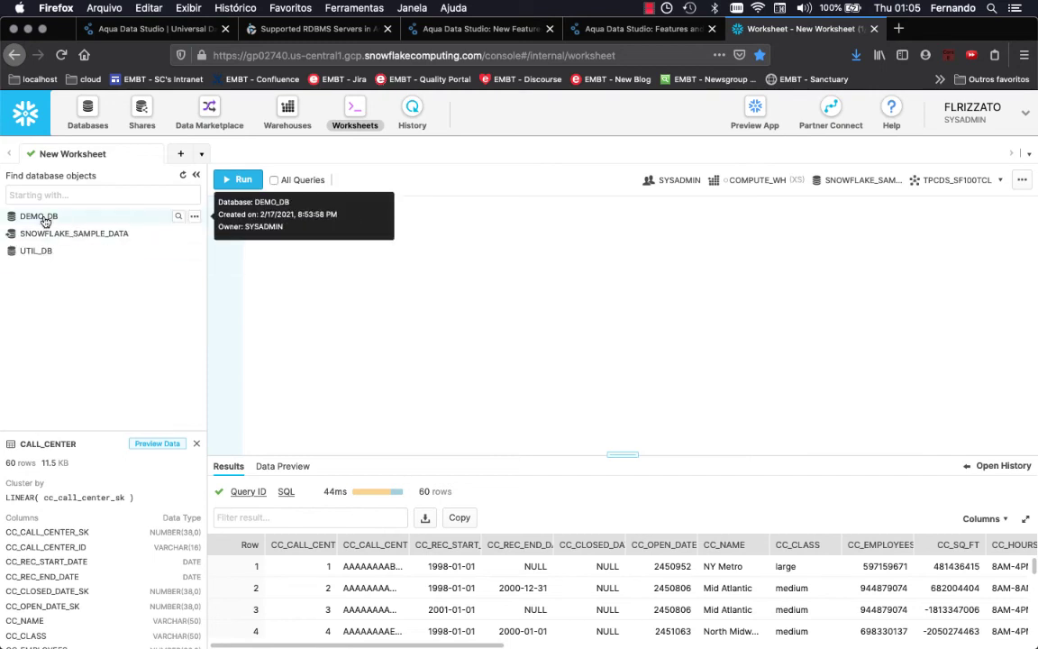
left_click(45, 217)
left_click(56, 305)
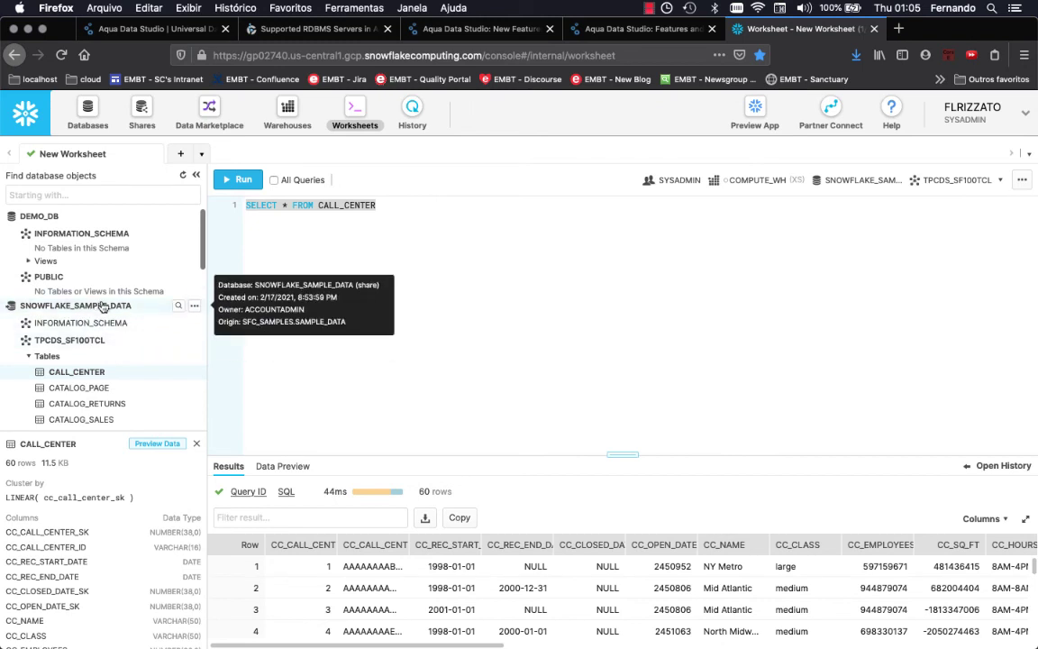
left_click(81, 342)
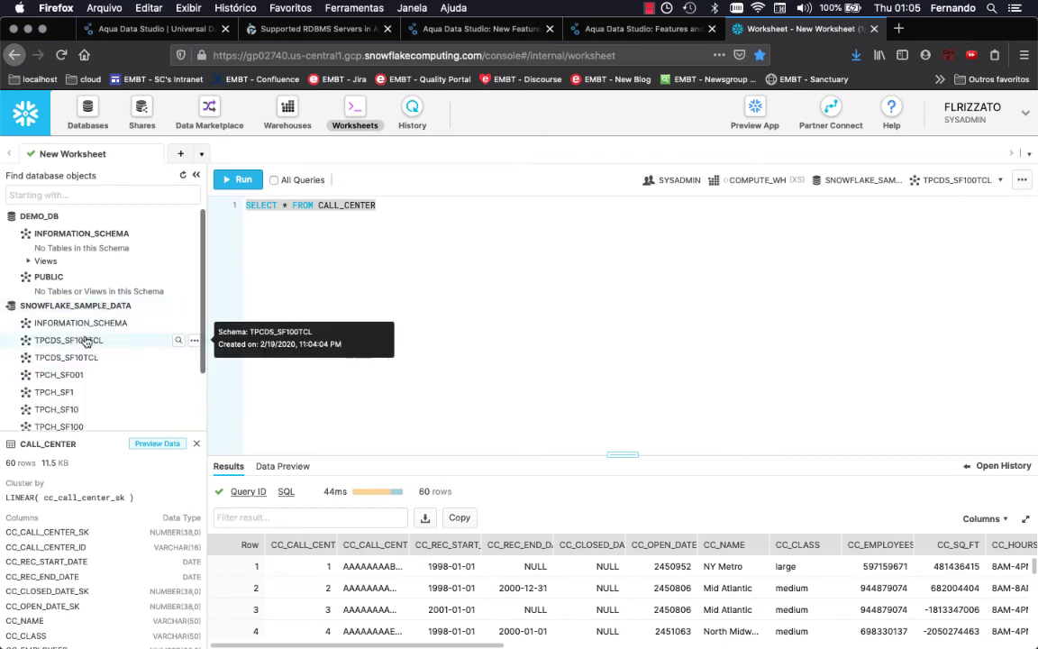
left_click(79, 342)
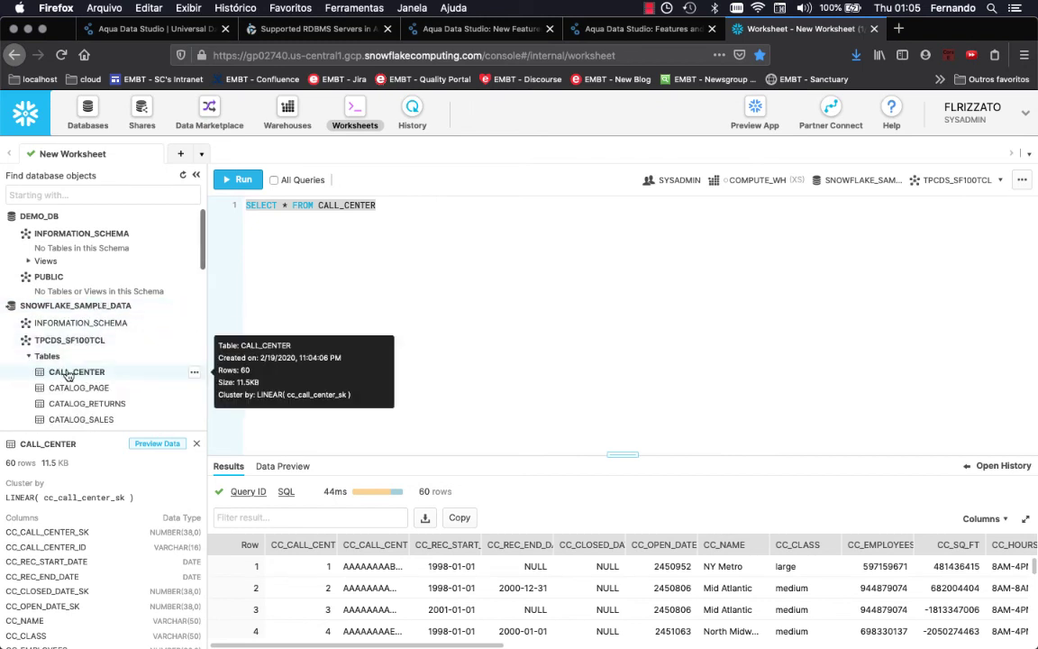
scroll(85, 376, "down", 3)
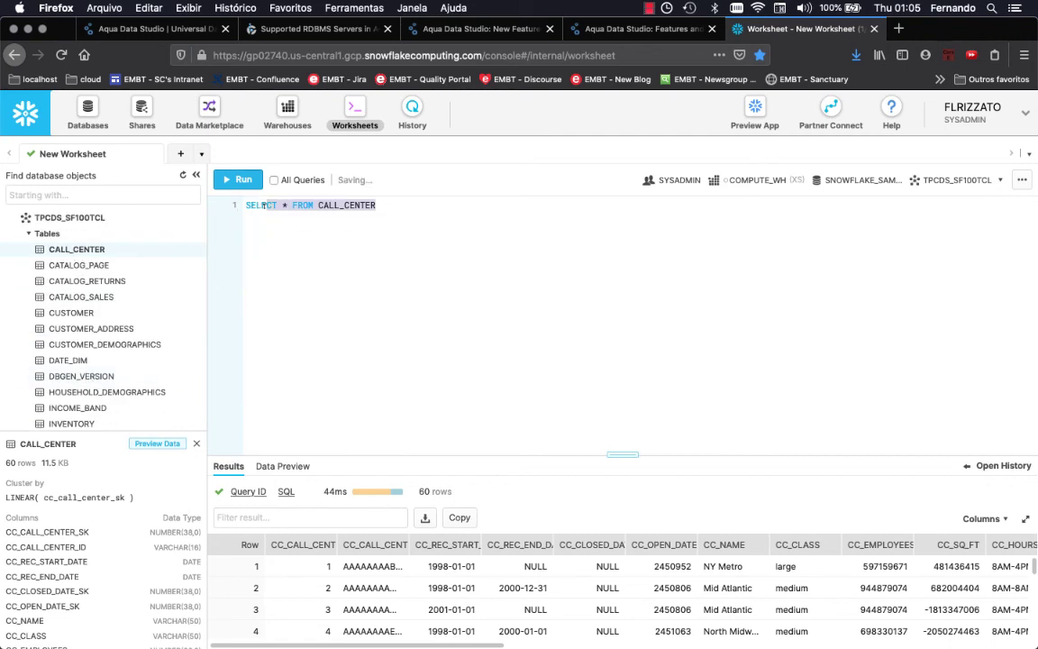
Try to run only the partly selected text of the CALL_CENTER query in the worksheet.
left_click(242, 183)
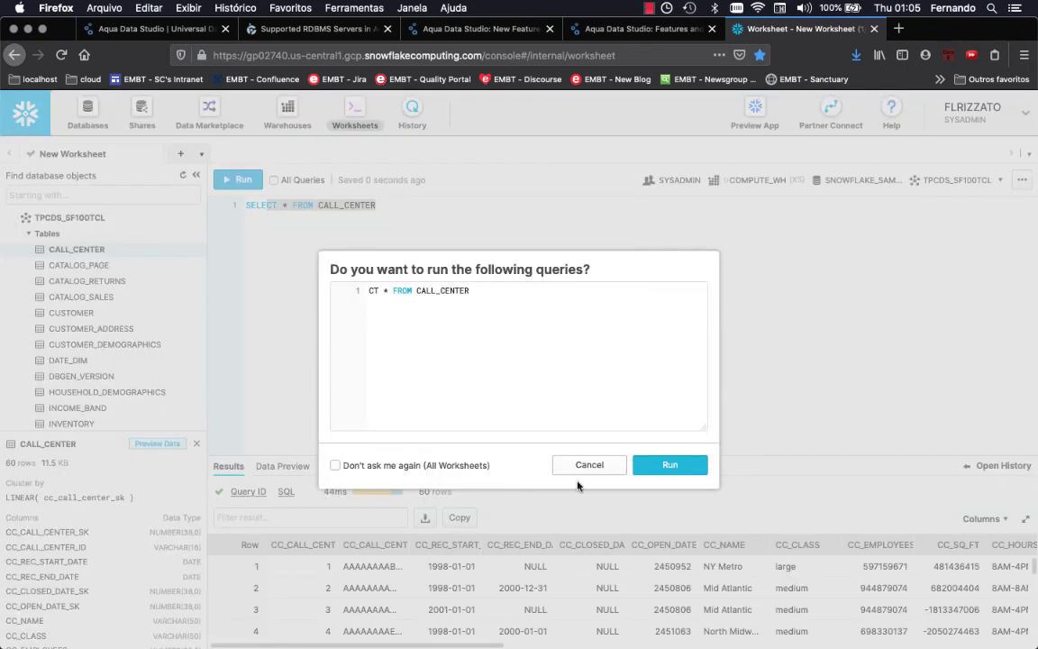
left_click(667, 467)
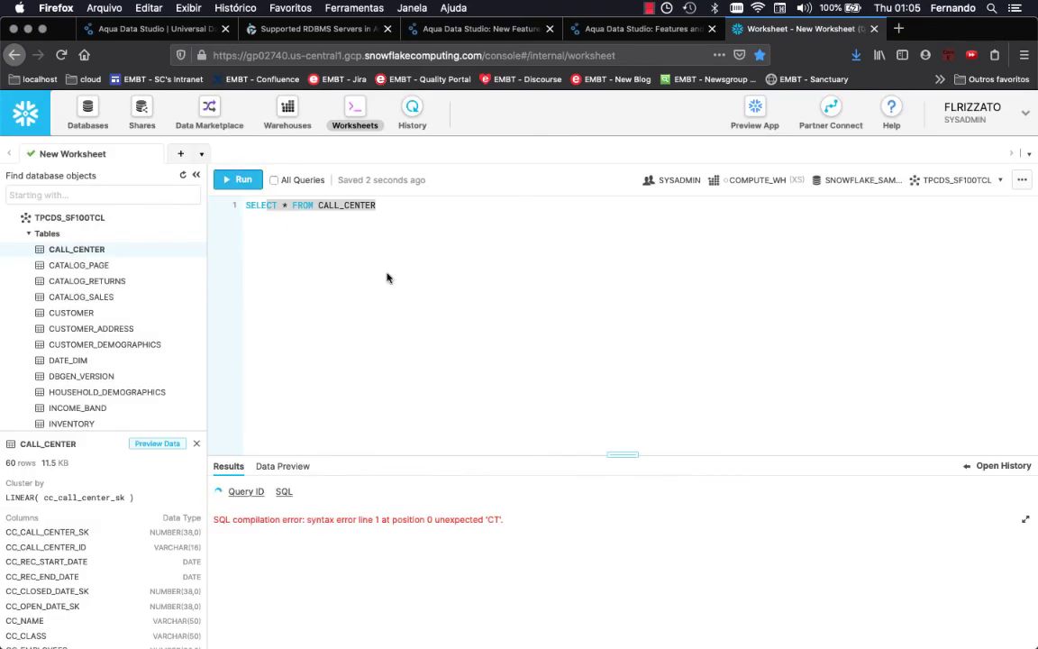
left_click(386, 243)
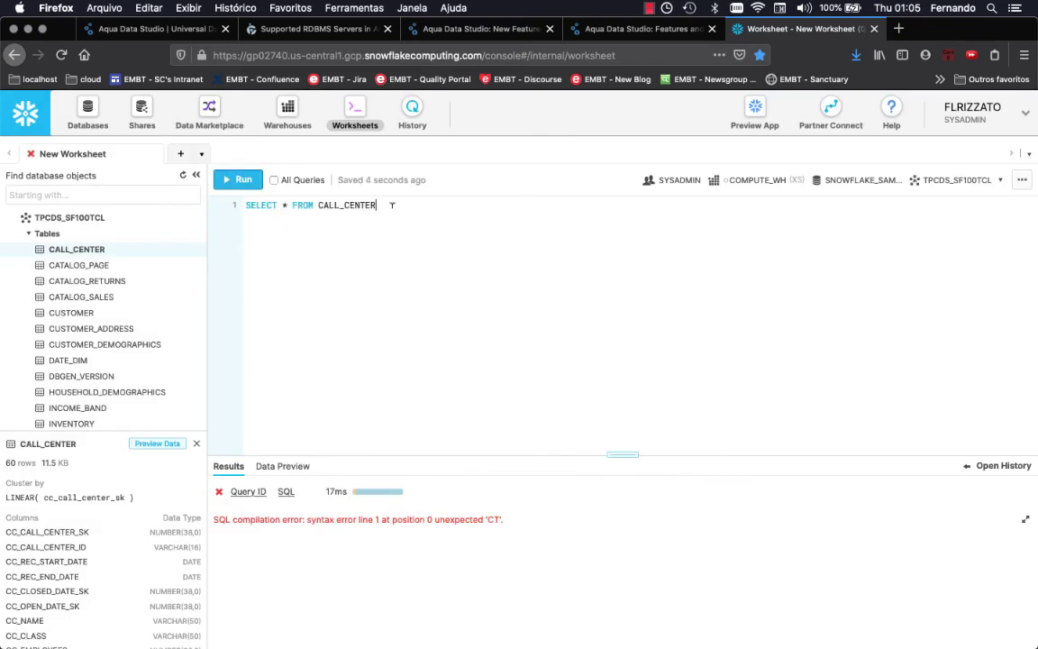
Select the full query SELECT * FROM CALL_CENTER in the worksheet and run it.
left_click_drag(394, 203, 245, 205)
left_click(241, 179)
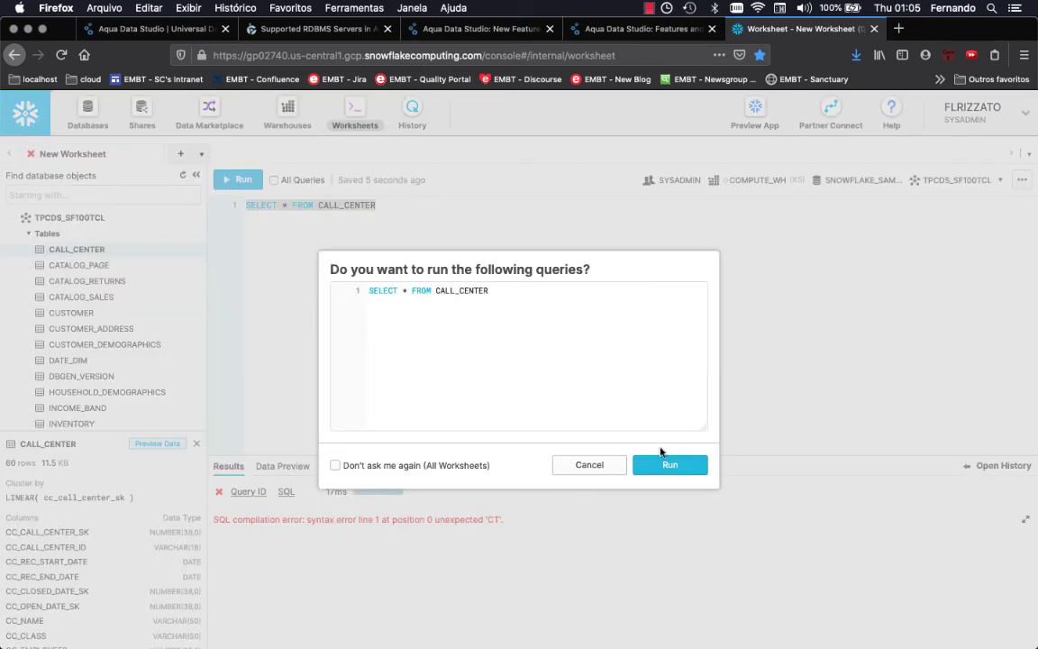
left_click(682, 469)
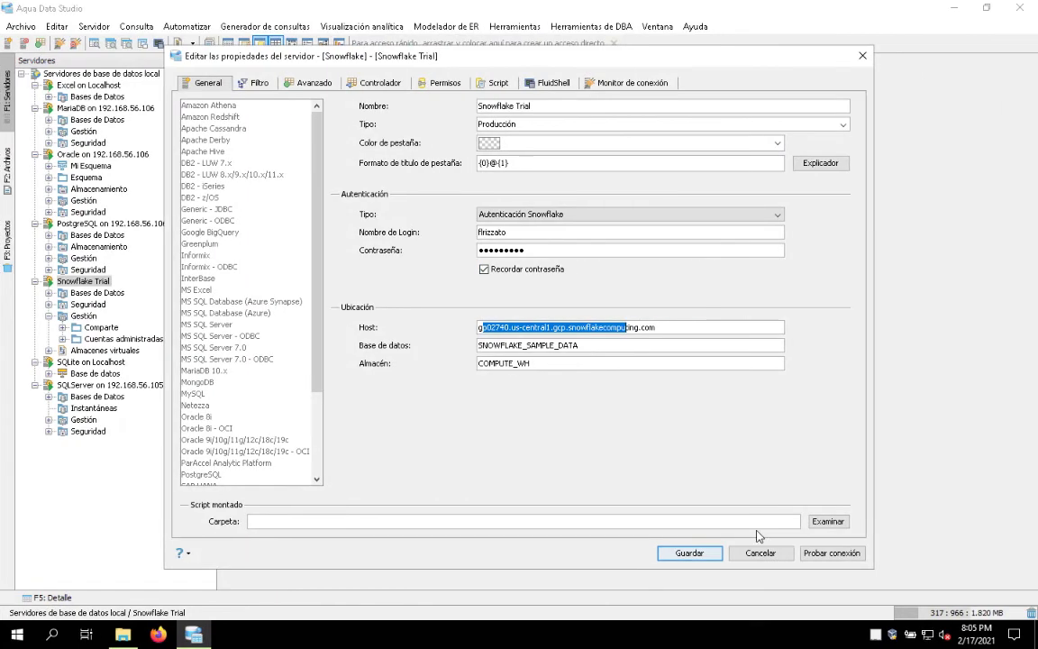
Switch back to Aqua Data Studio, discard the server properties dialog and expand SNOWFLAKE_SAMPLE_DATA down to the tables of TPCDS_SF100TCL.
left_click(772, 556)
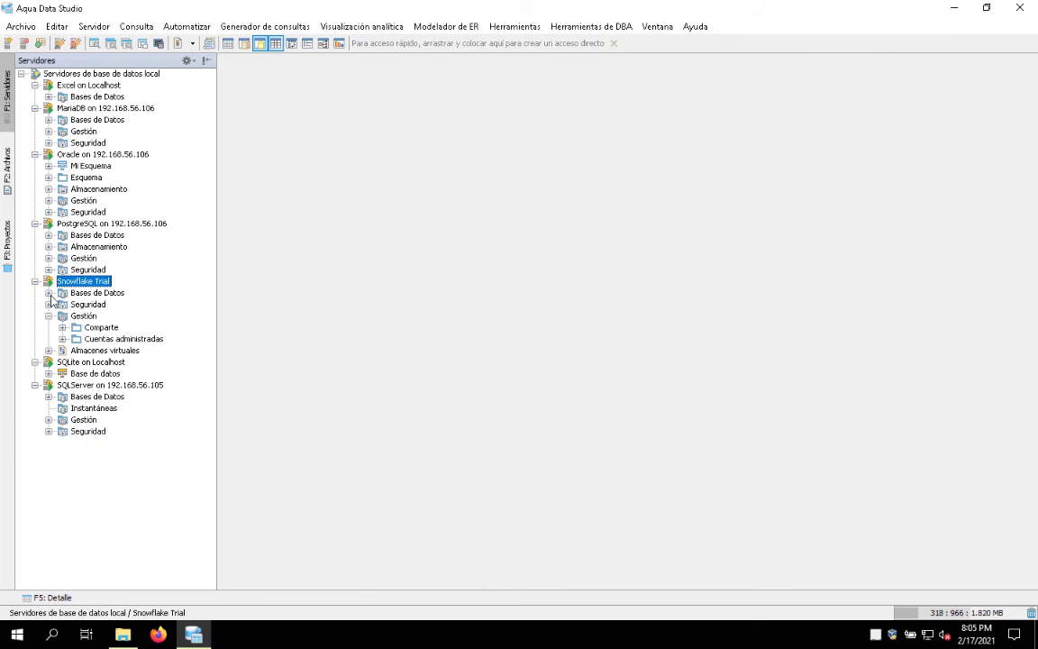
left_click(49, 293)
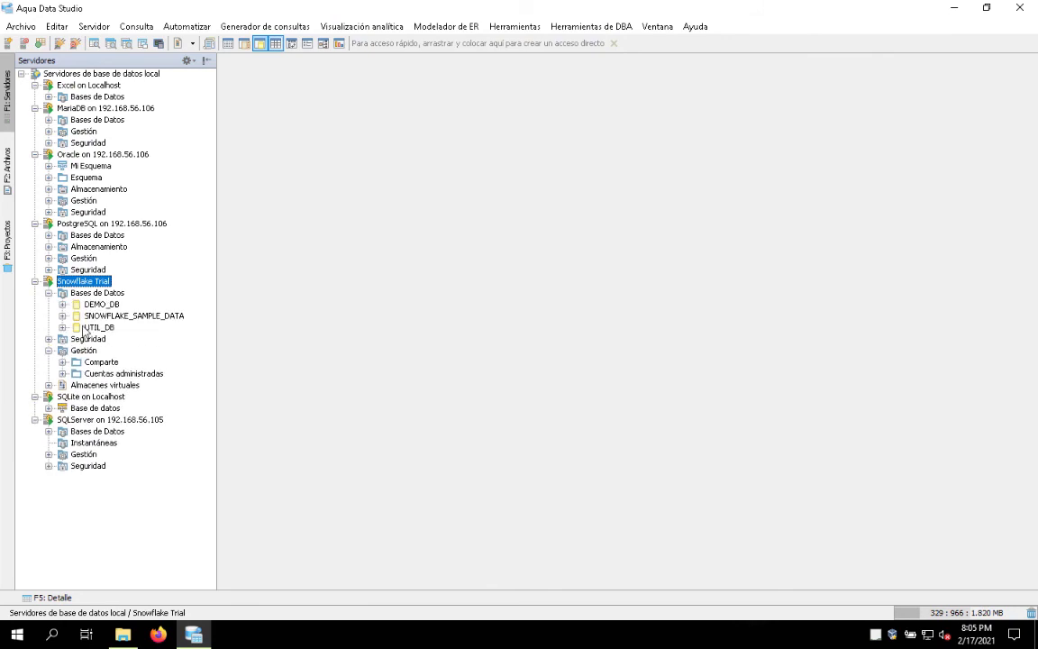
left_click(62, 315)
left_click(76, 328)
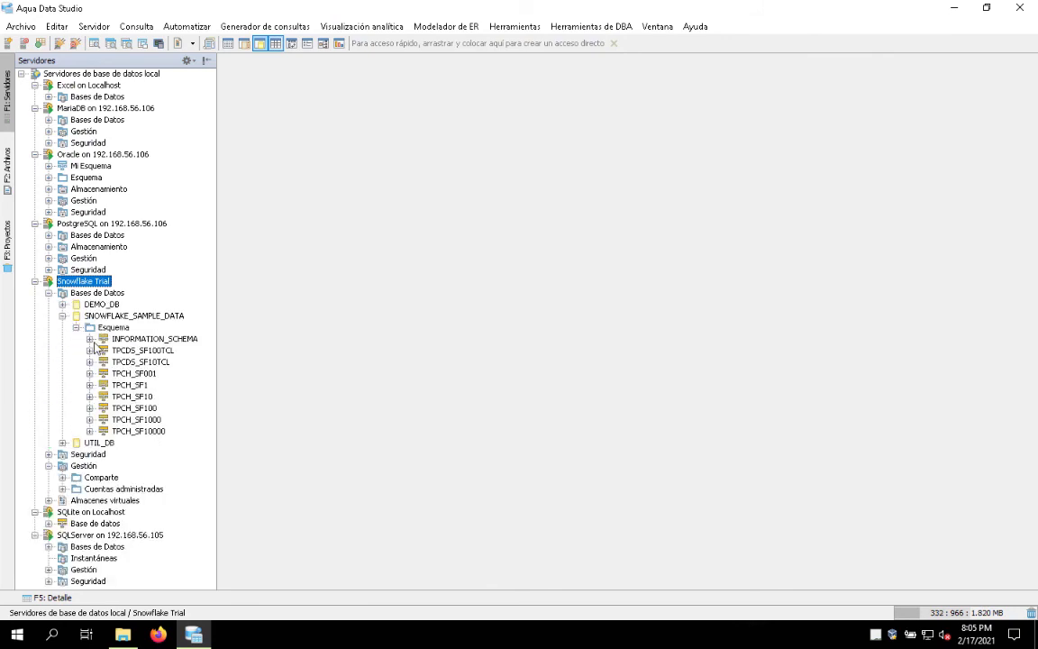
left_click(89, 350)
left_click(104, 362)
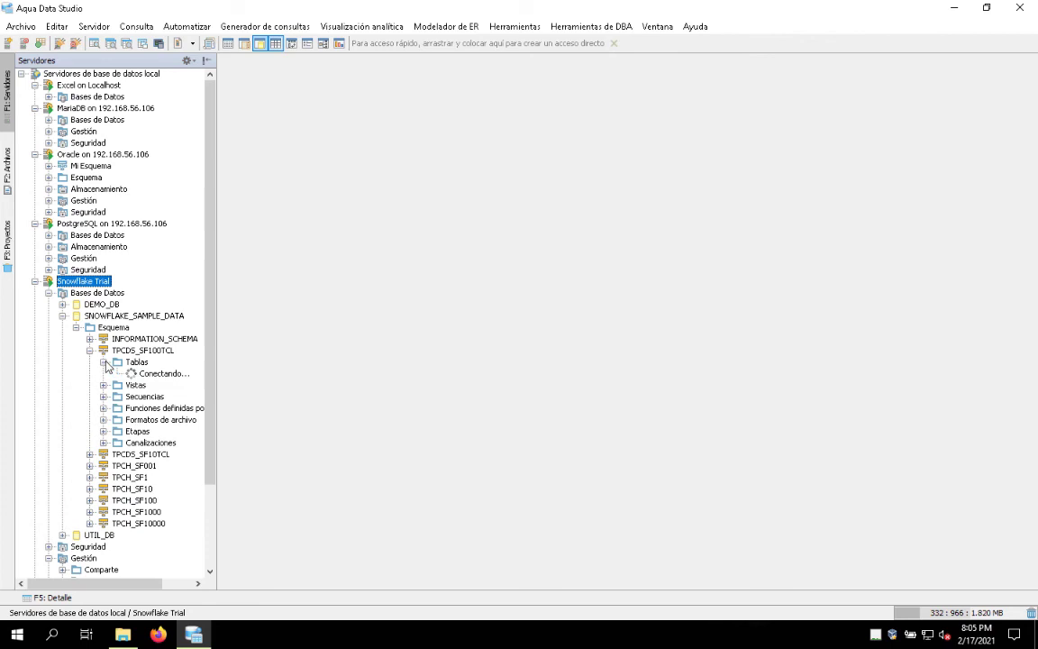
Generate the top-1000-rows query for the CALL_CENTER table and execute it.
left_click(150, 374)
right_click(150, 374)
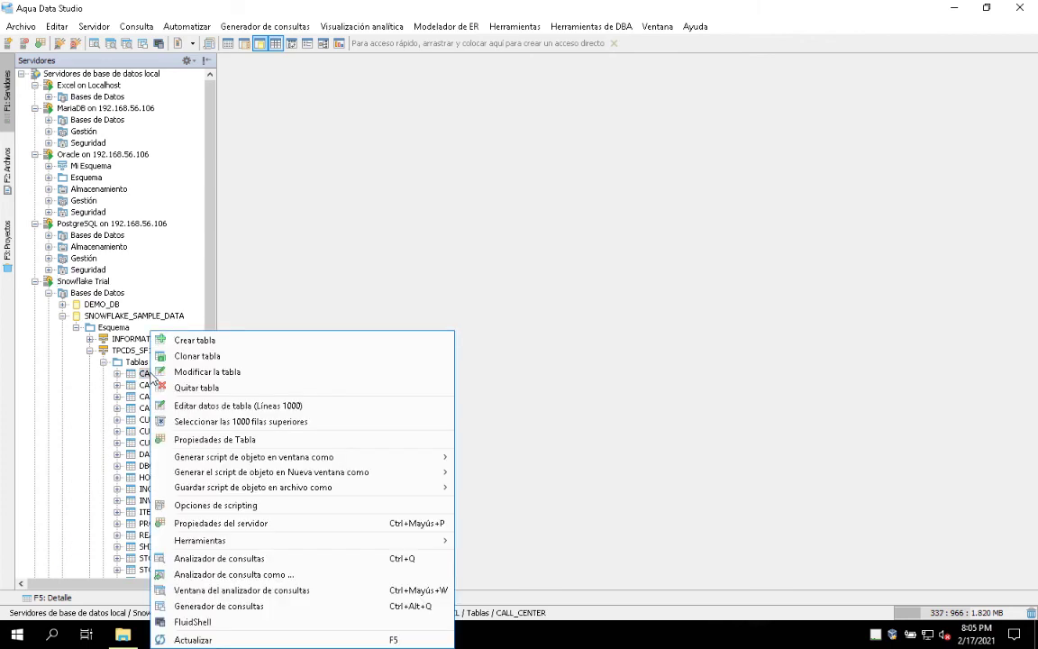
left_click(236, 419)
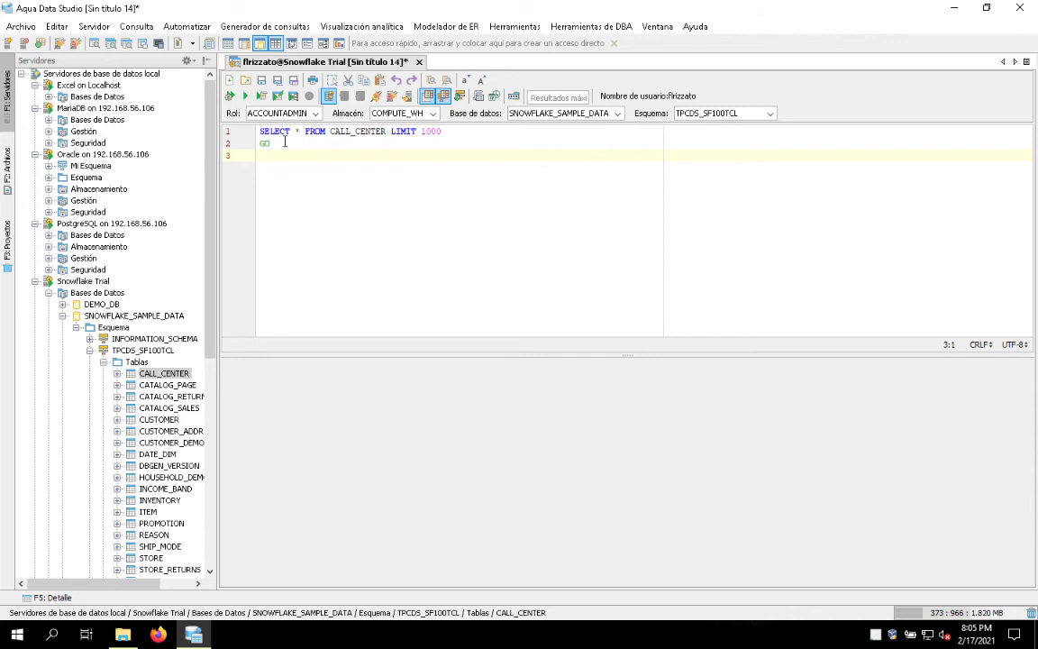
left_click(229, 96)
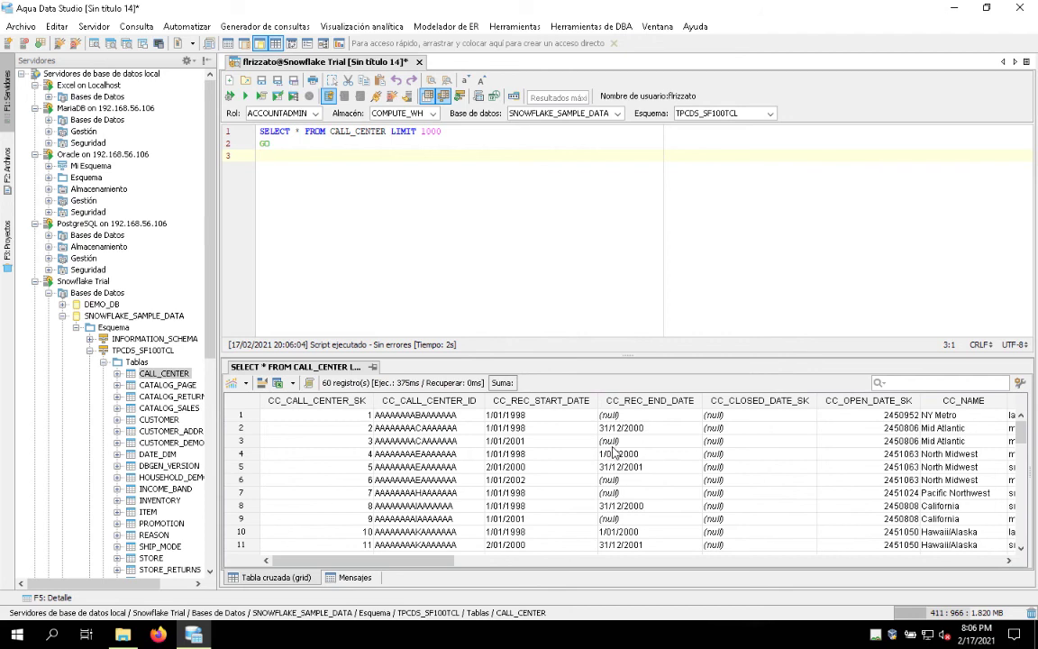
Collapse the SNOWFLAKE_SAMPLE_DATA database and close the CALL_CENTER query without saving it.
left_click(62, 315)
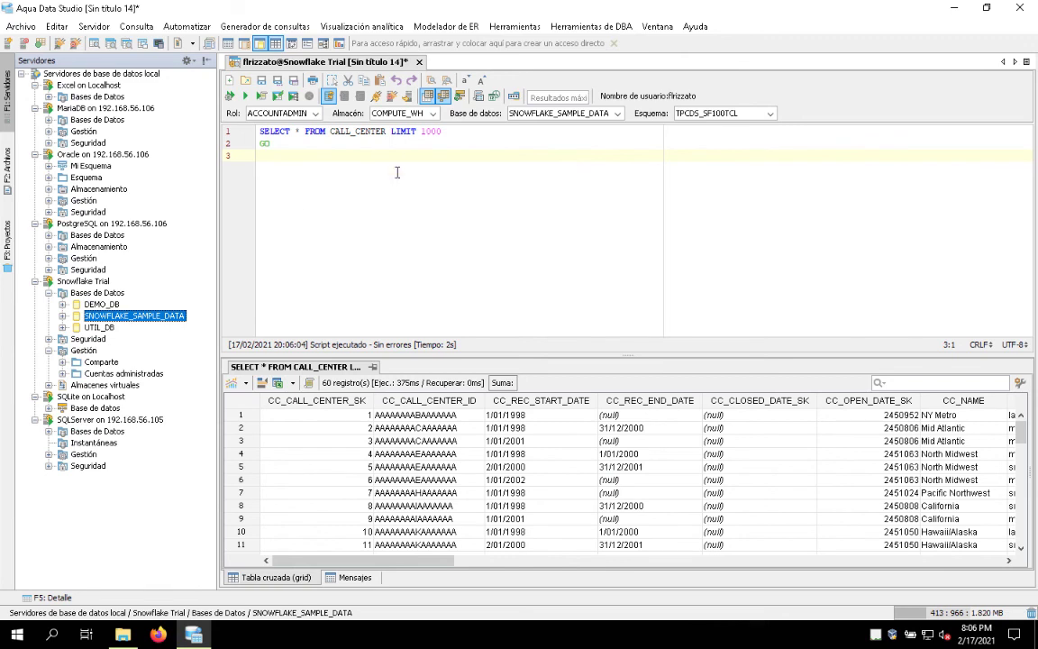
middle_click(382, 62)
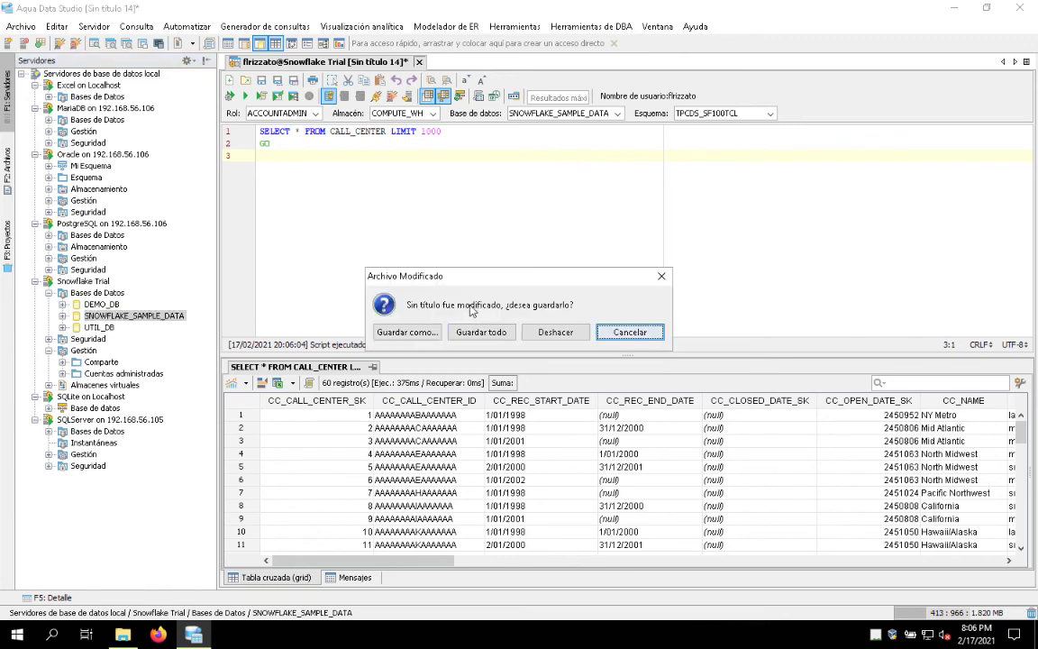
left_click(552, 333)
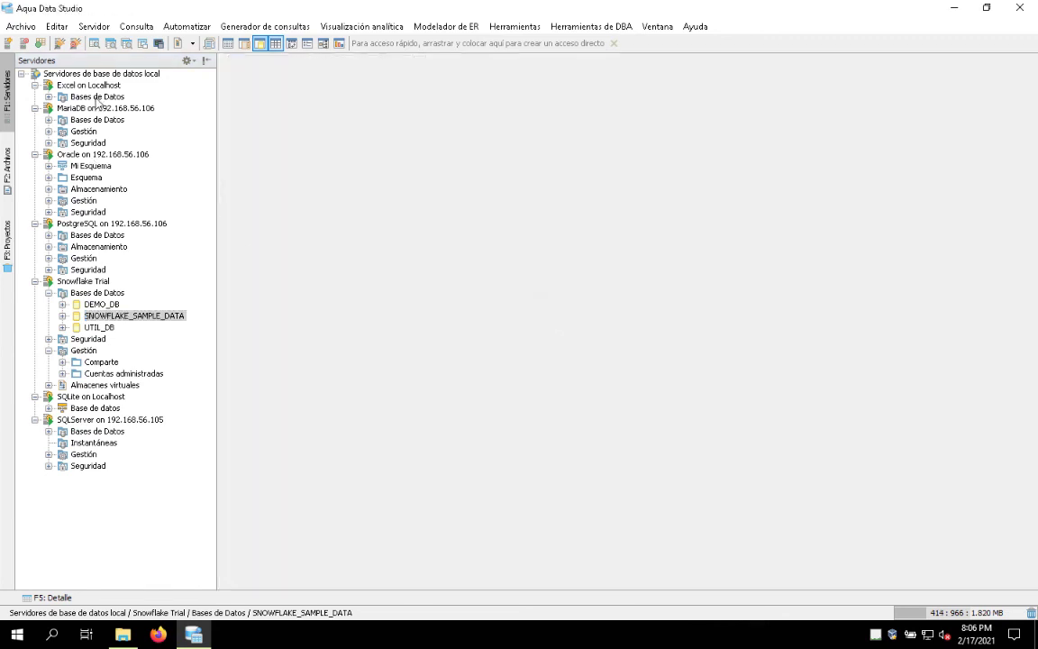
Expand the Excel on Localhost server through the AquaDataStudio database down to the columns folder of the bistudio_example table.
left_click(96, 98)
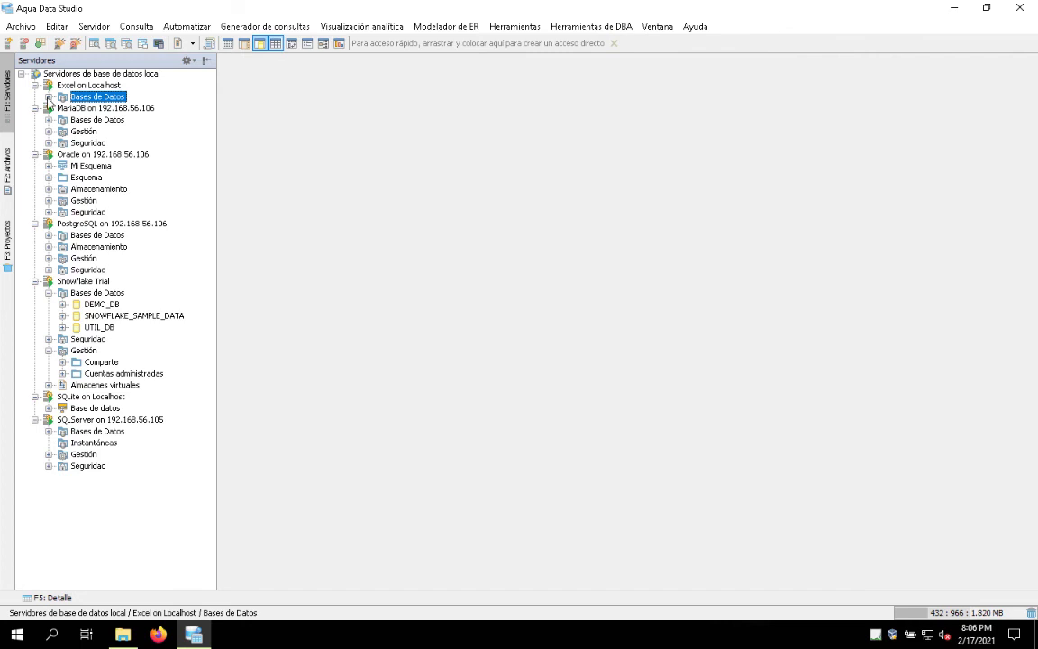
left_click(48, 96)
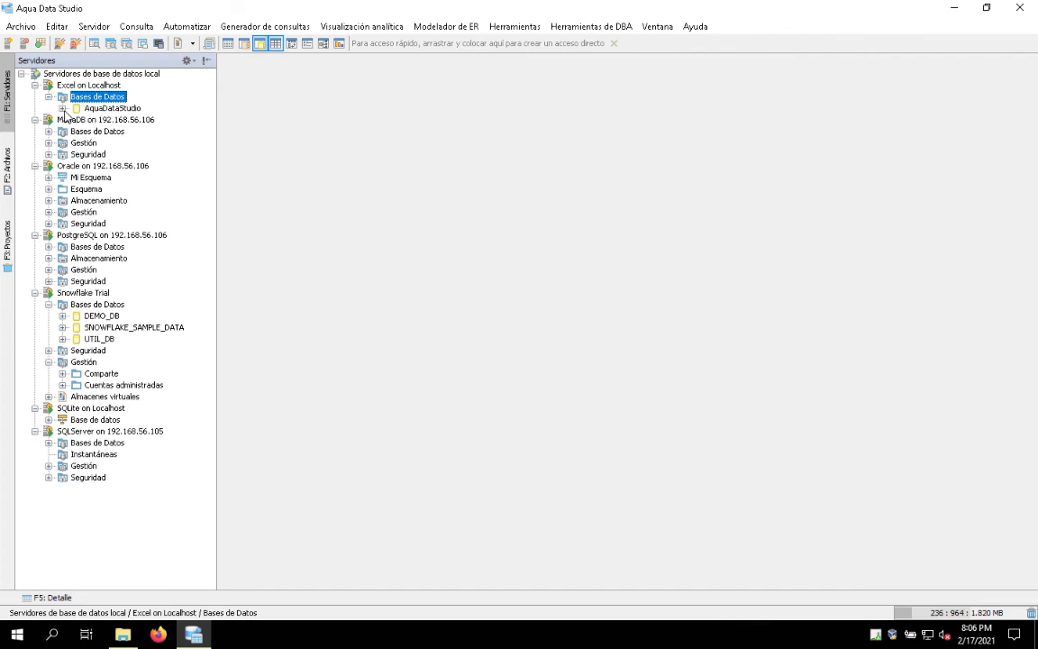
left_click(62, 108)
left_click(76, 120)
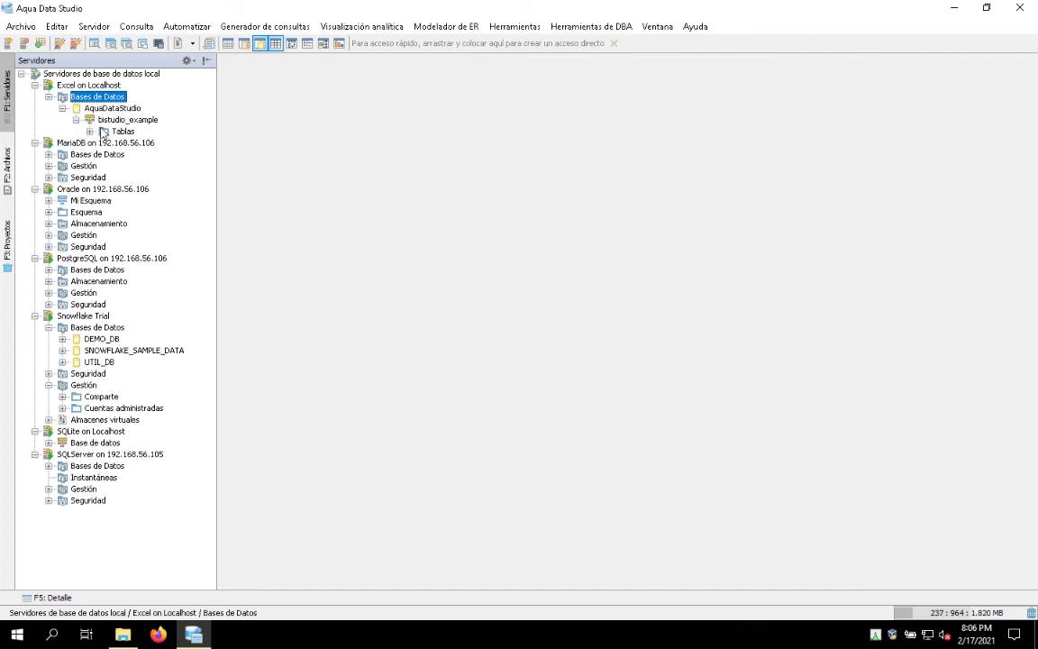
left_click(122, 120)
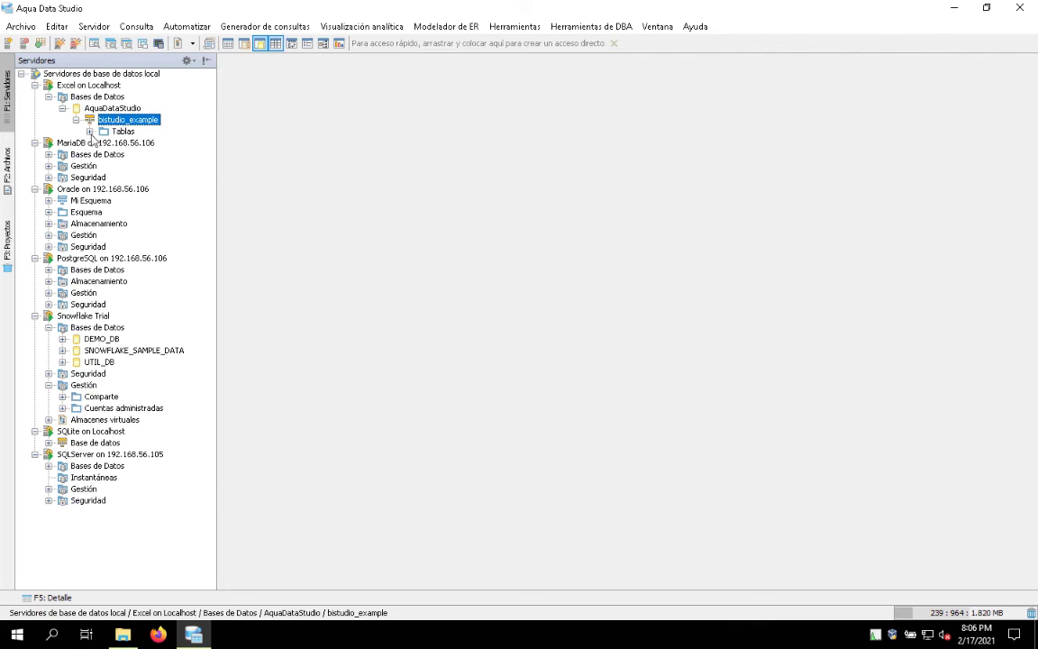
left_click(89, 132)
left_click(131, 144)
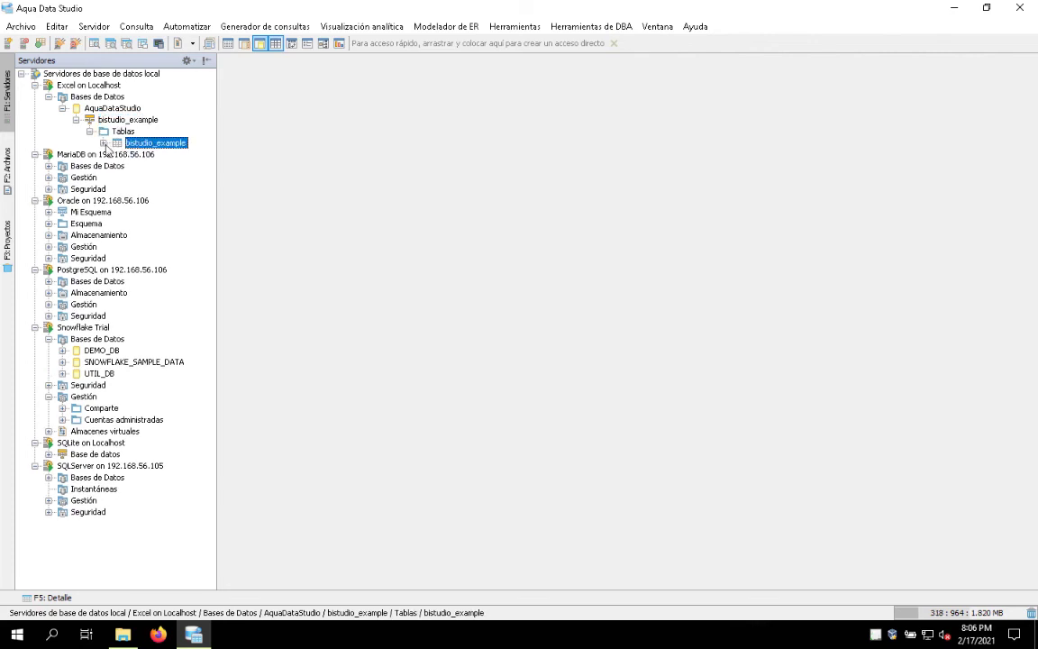
left_click(104, 144)
Generate the top-1000-rows query for the Excel table bistudio_example and execute it.
right_click(151, 146)
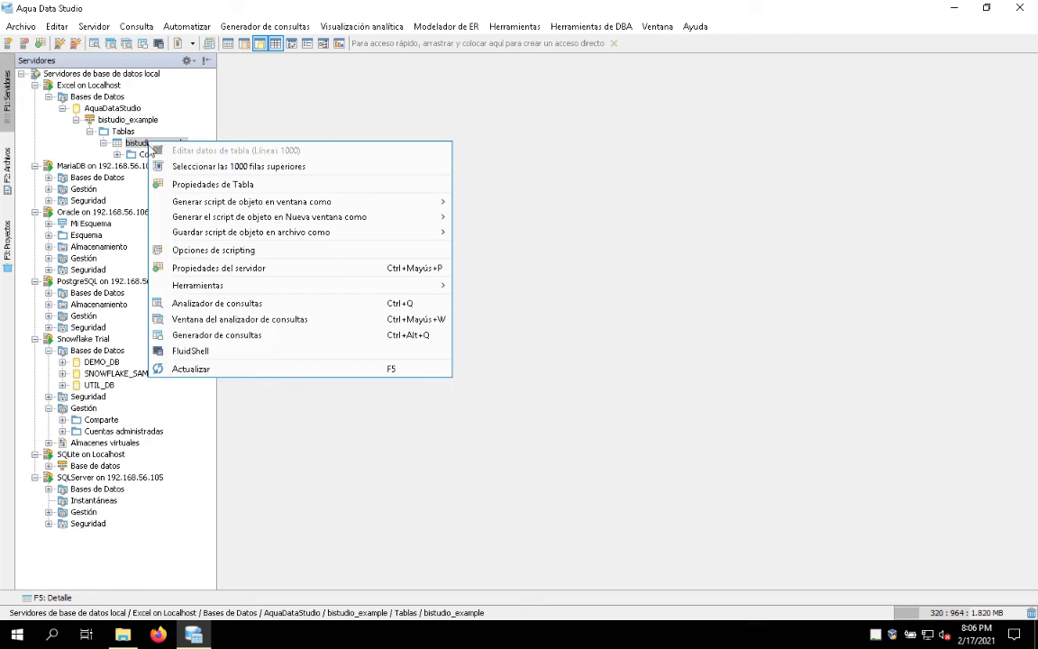
left_click(135, 142)
right_click(152, 142)
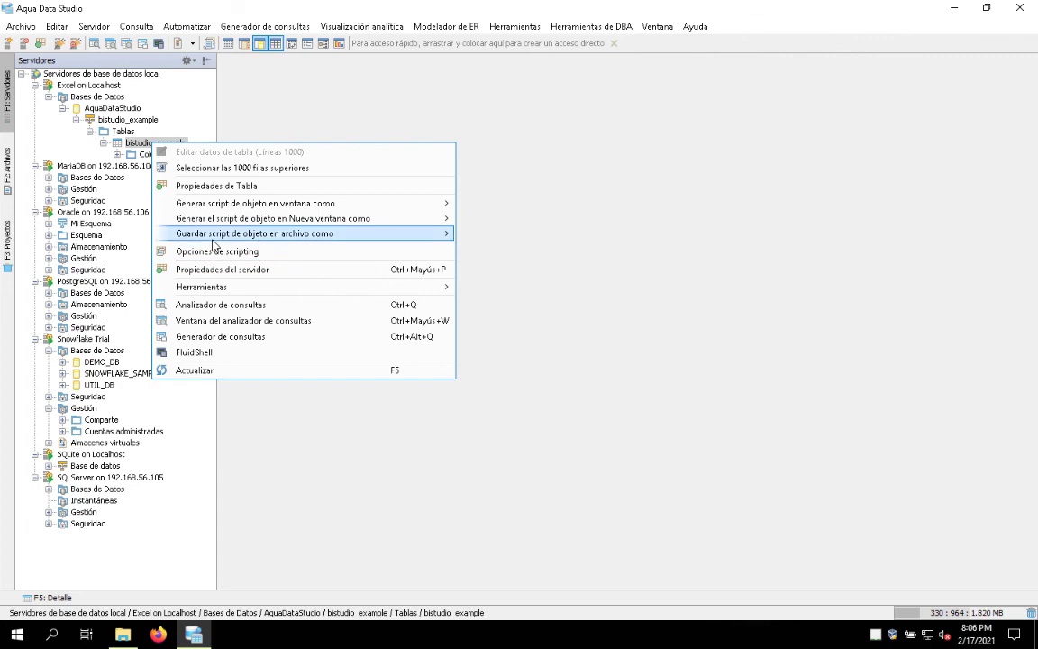
left_click(257, 168)
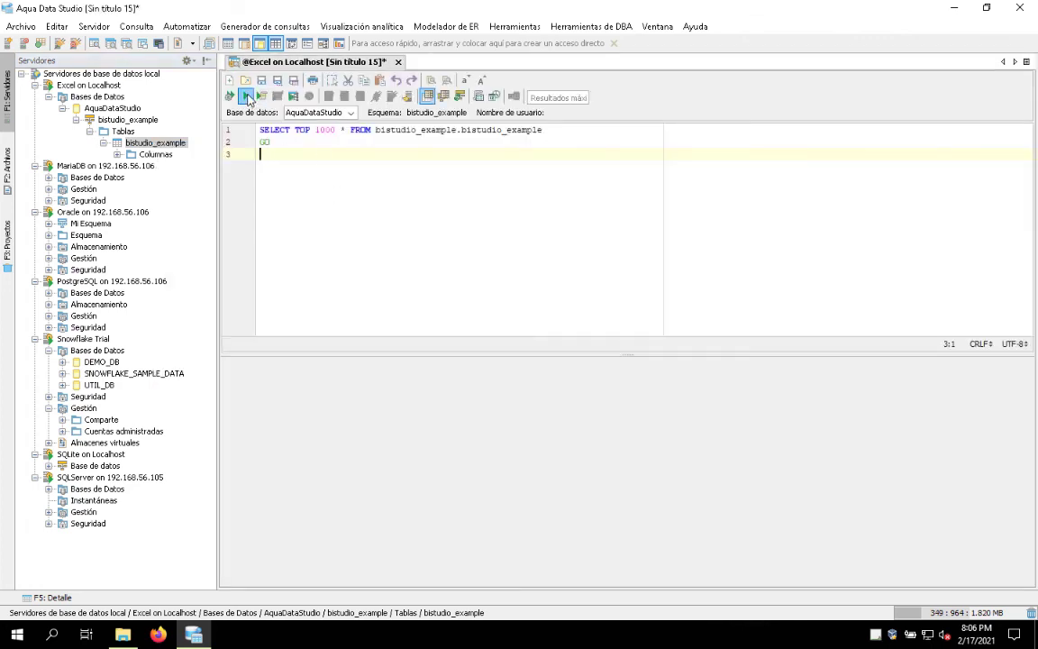
left_click(245, 95)
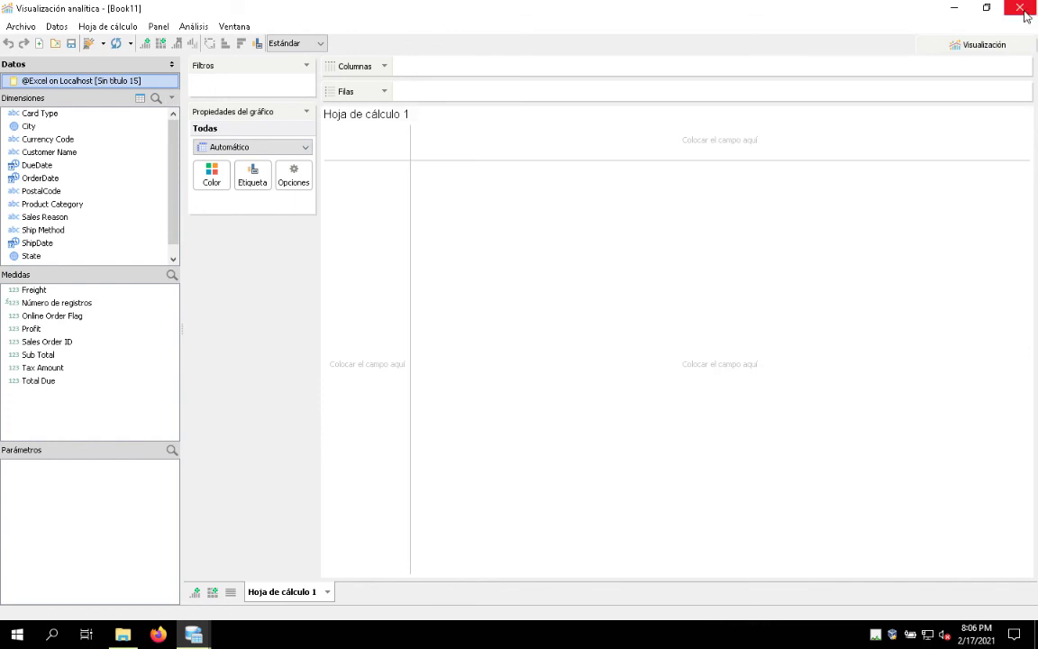
Leave the Book11 analytics window and start a new visual analytics workbook loaded with the bistudio_example query's dataset.
left_click(953, 8)
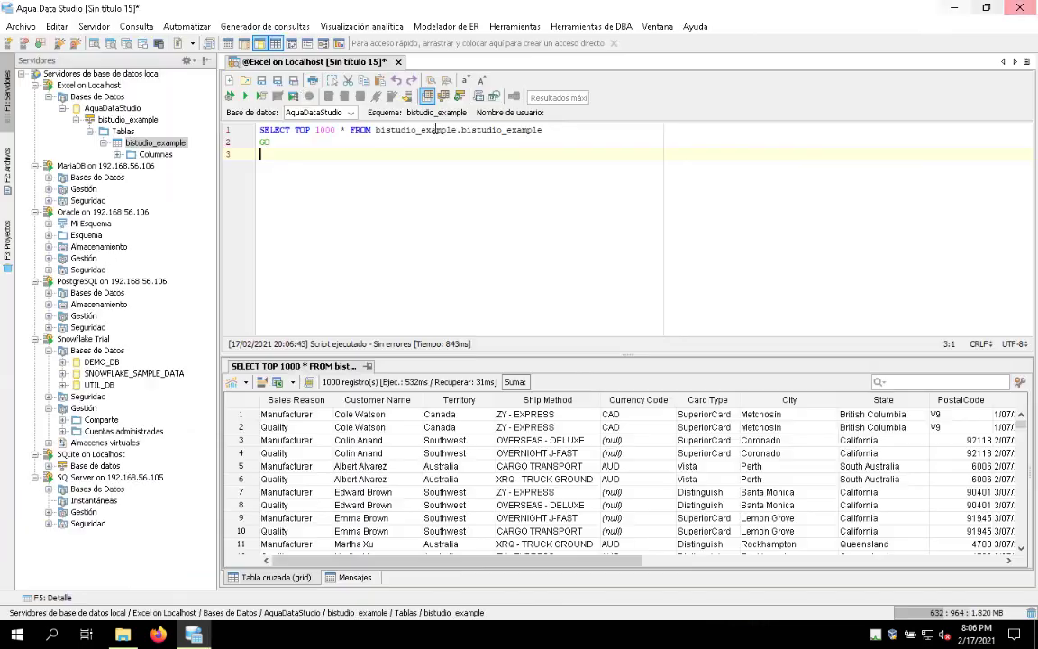
left_click(363, 27)
left_click(360, 44)
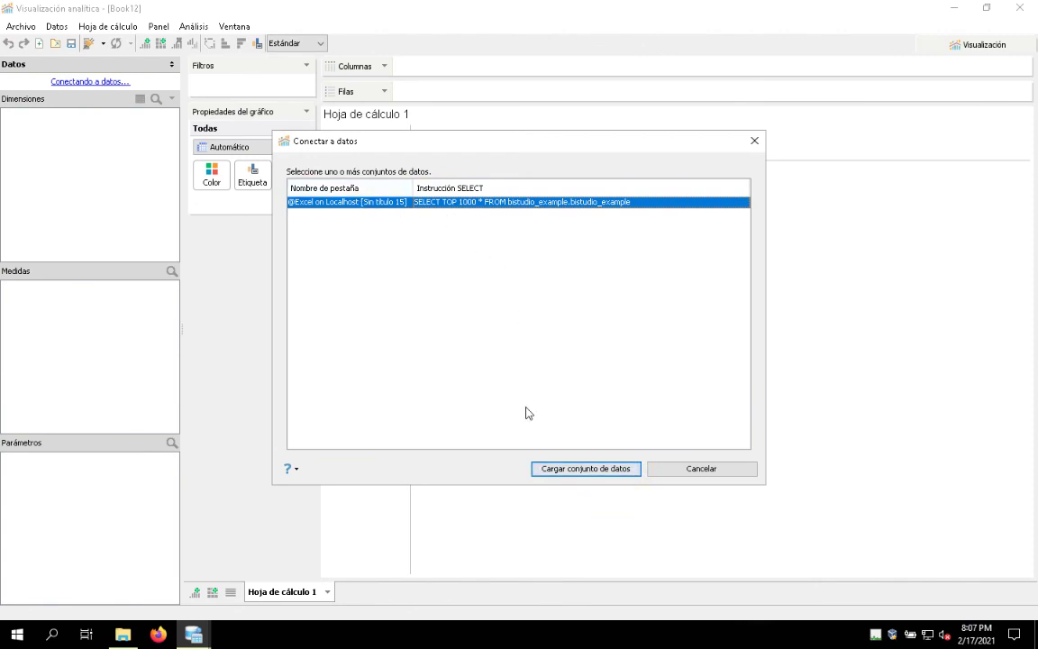
left_click(580, 471)
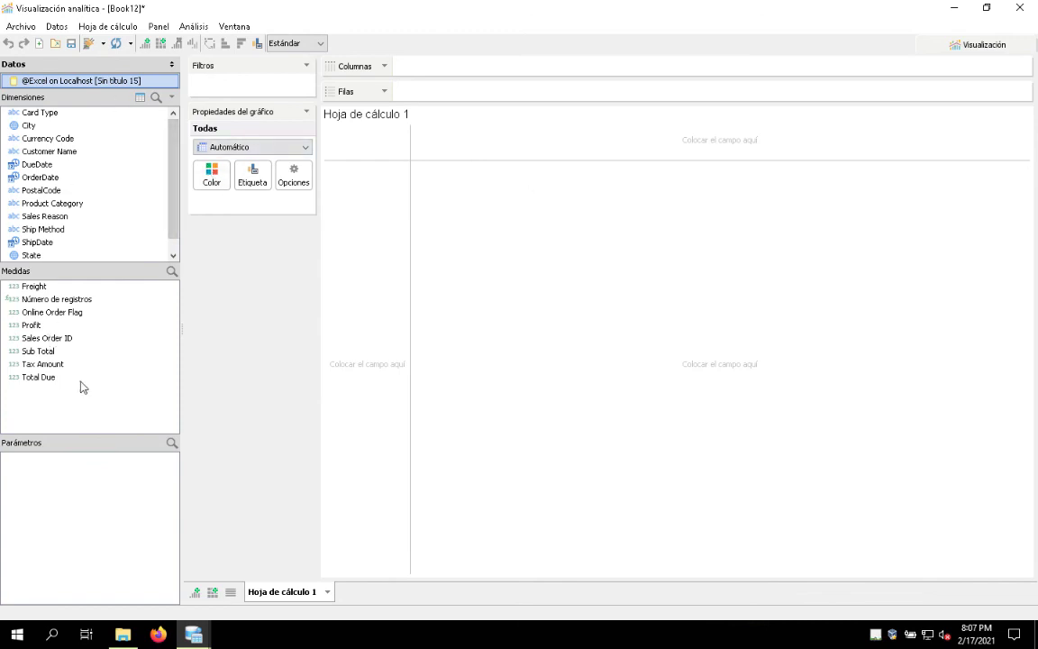
Chart profit by product category, with the Profit measure in columns and the Product Category dimension in rows.
left_click(31, 326)
left_click_drag(27, 329, 418, 82)
left_click_drag(432, 59, 423, 69)
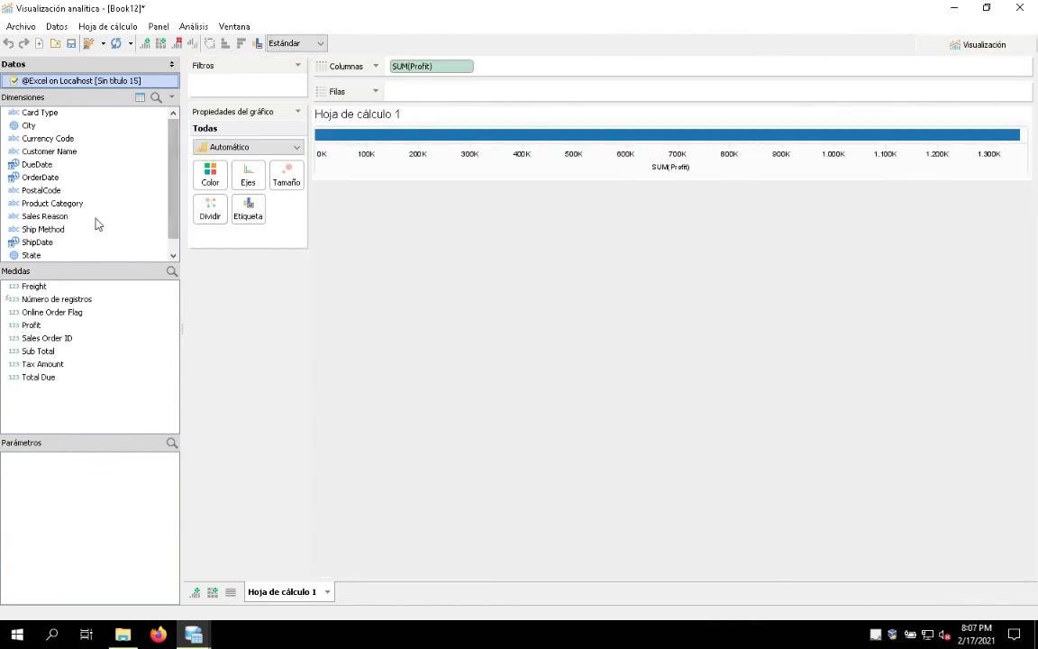
left_click(69, 207)
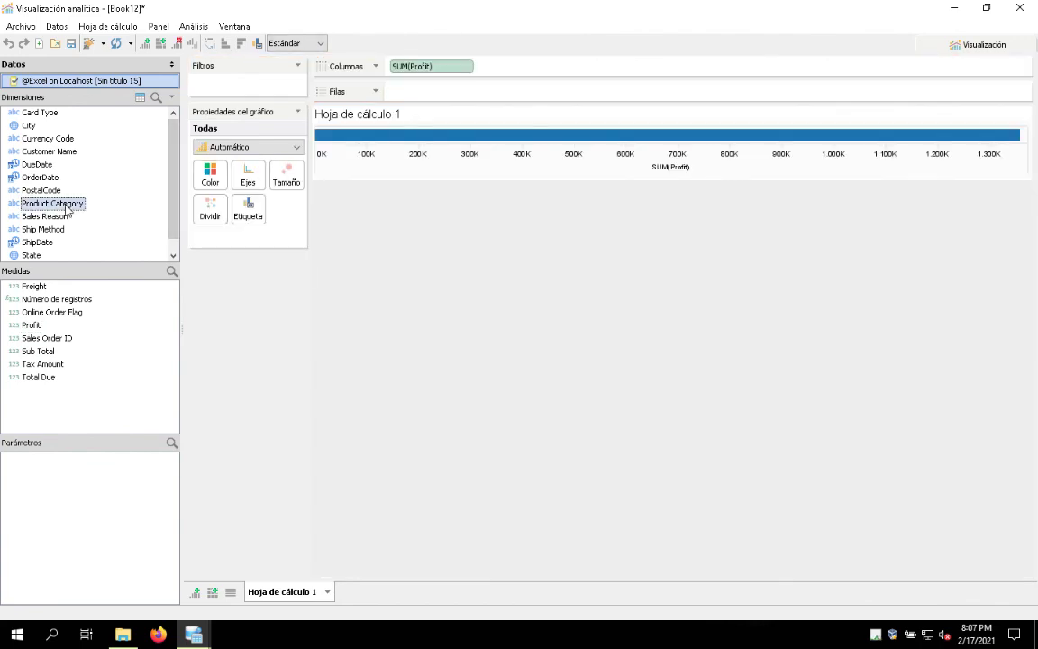
left_click_drag(55, 210, 423, 93)
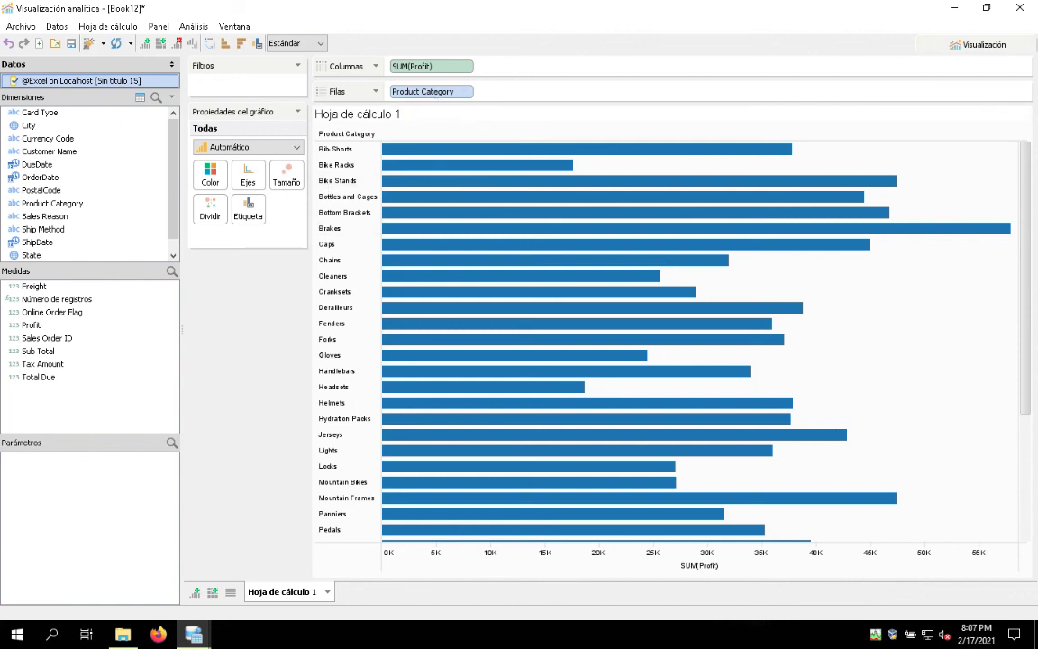
Sort the product categories by ascending profit and look over the available chart types and visualization gallery.
left_click(225, 43)
left_click(226, 43)
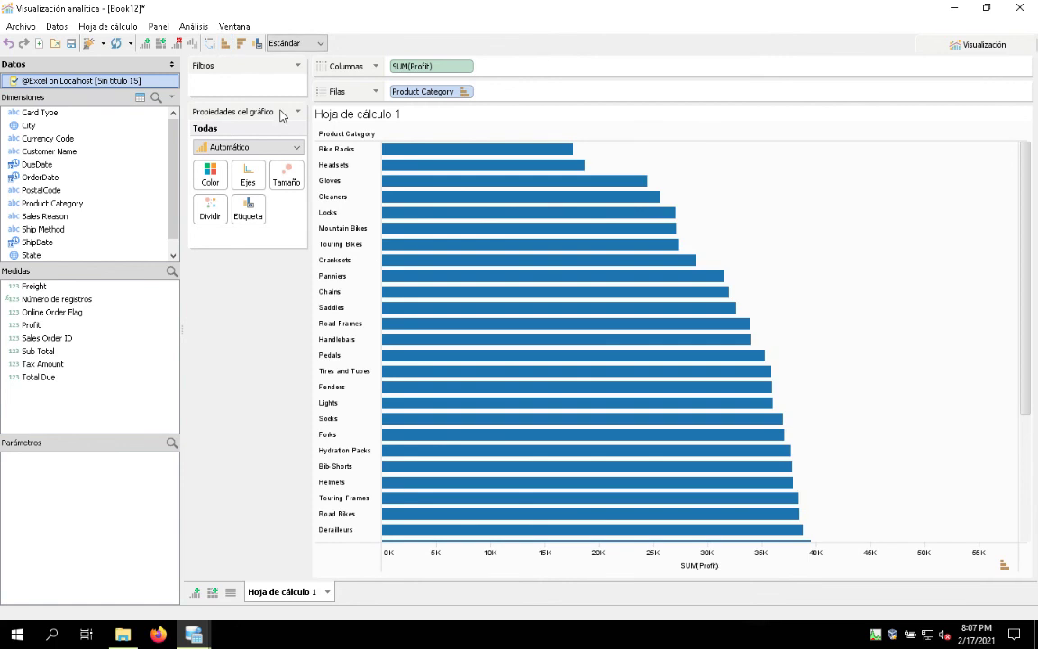
left_click(296, 148)
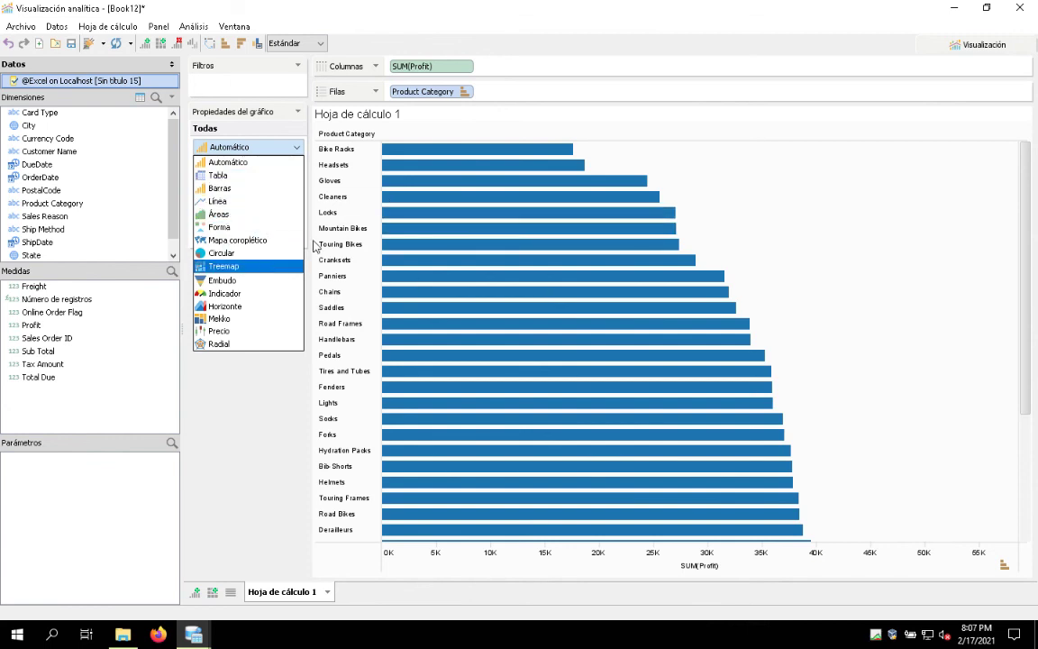
left_click(706, 192)
left_click(987, 45)
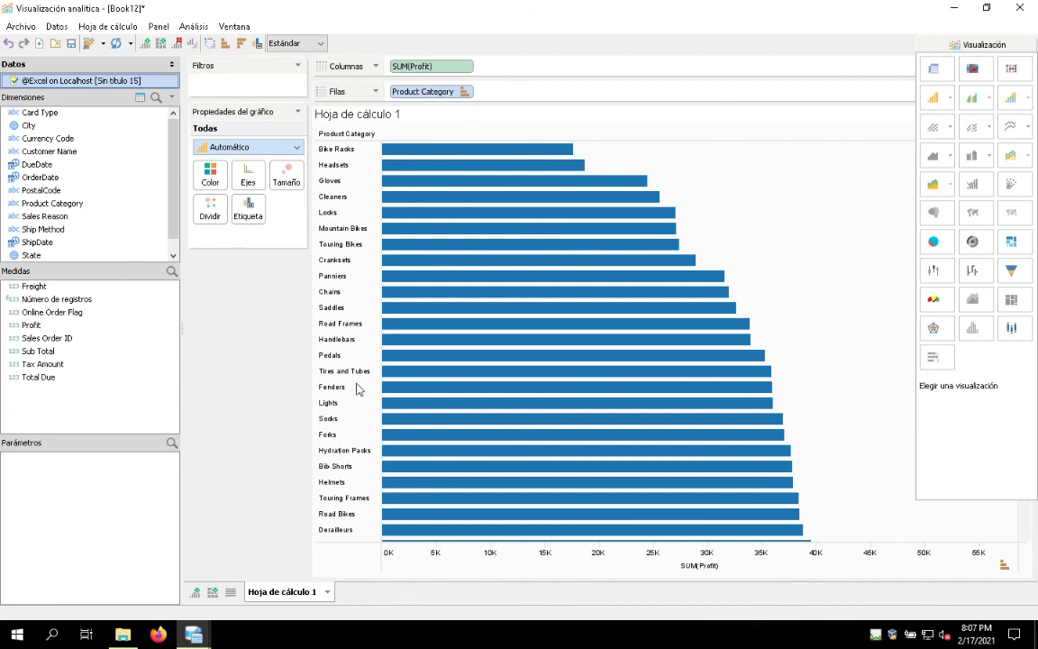
Add a second worksheet with Profit in columns and OrderDate in rows, grouped by month.
left_click(195, 592)
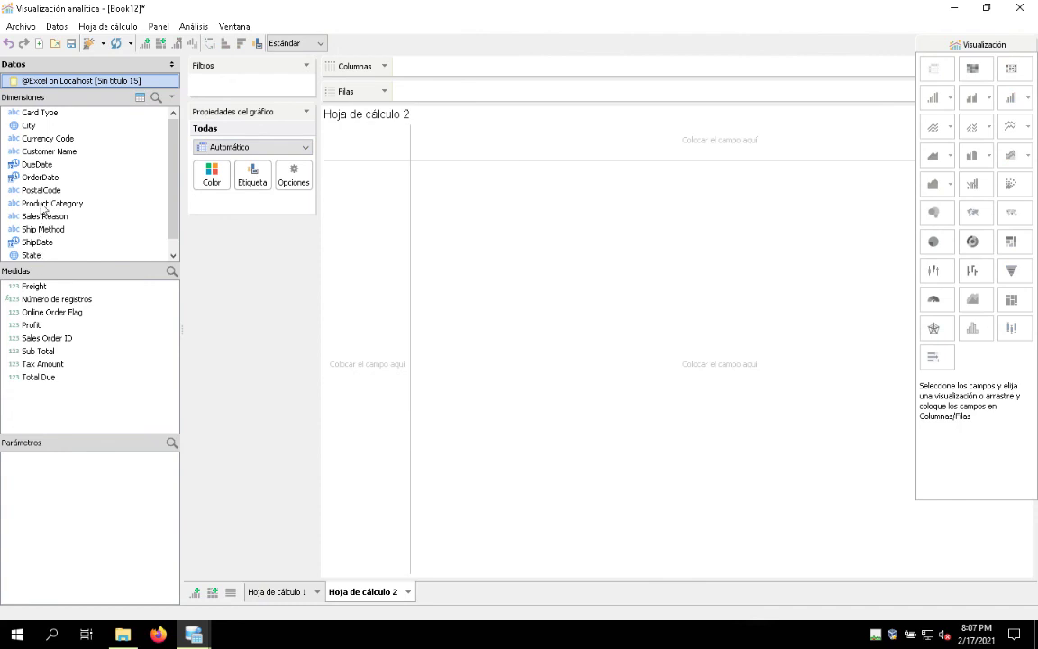
left_click_drag(32, 325, 423, 71)
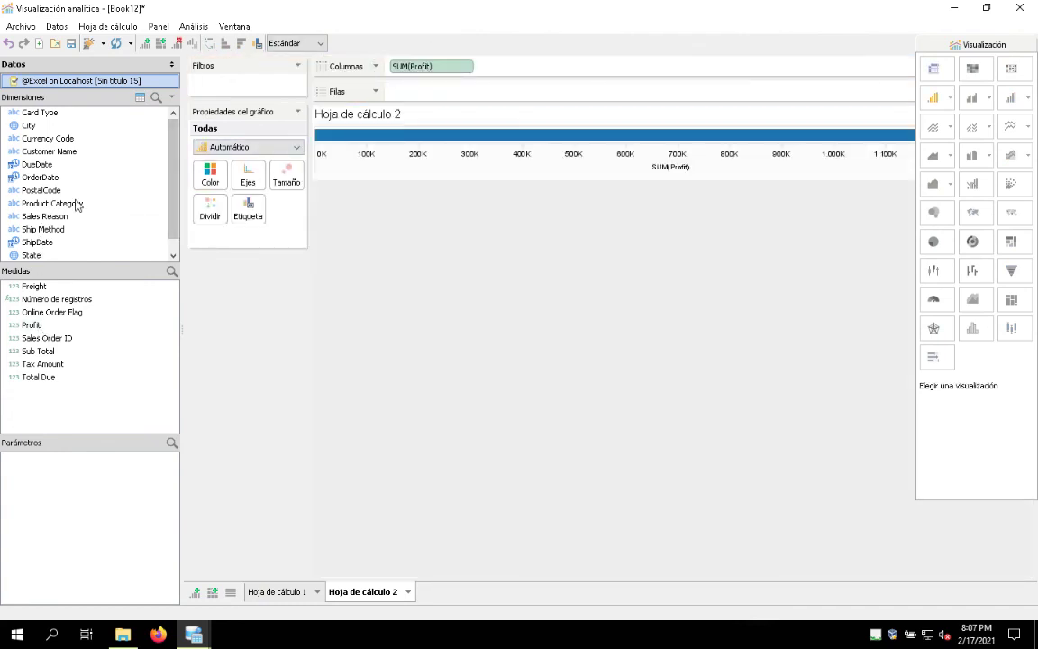
left_click(39, 179)
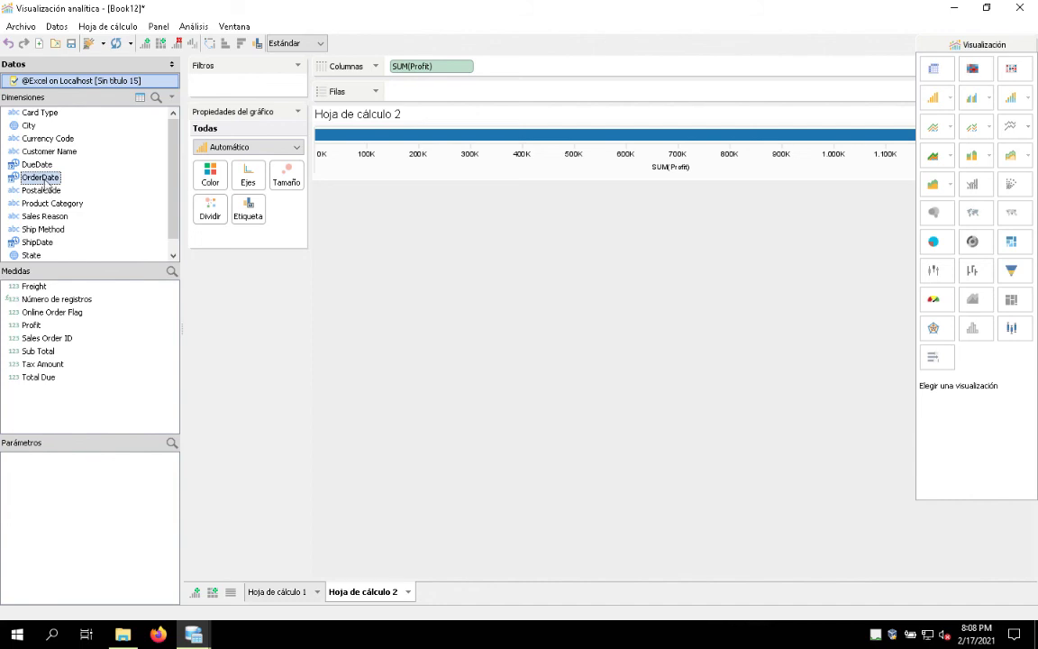
left_click_drag(37, 185, 416, 95)
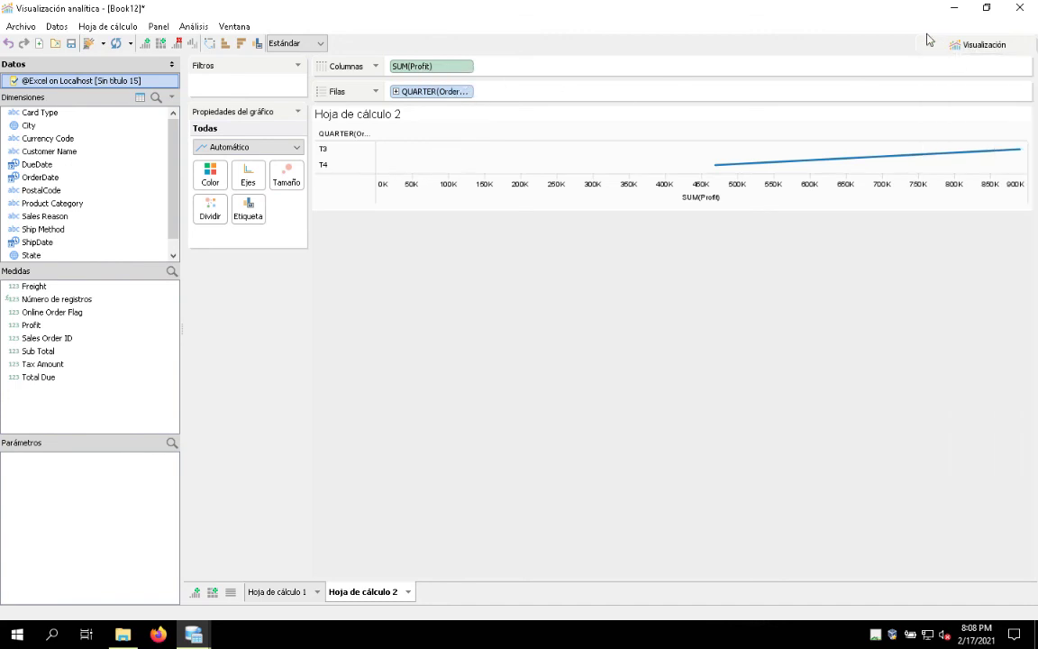
left_click(464, 91)
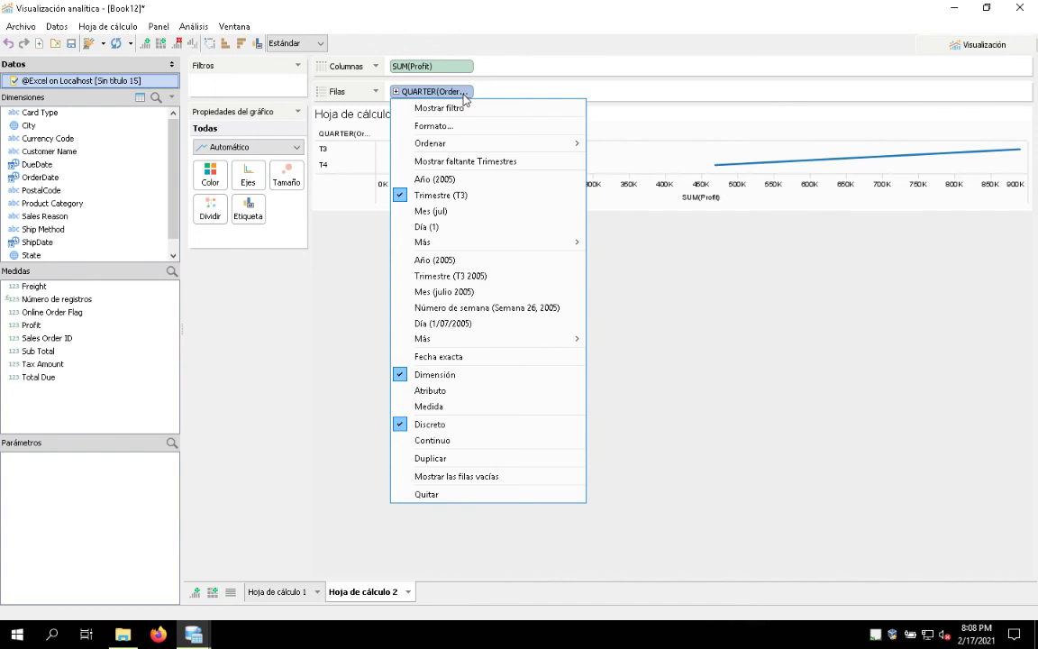
left_click(461, 213)
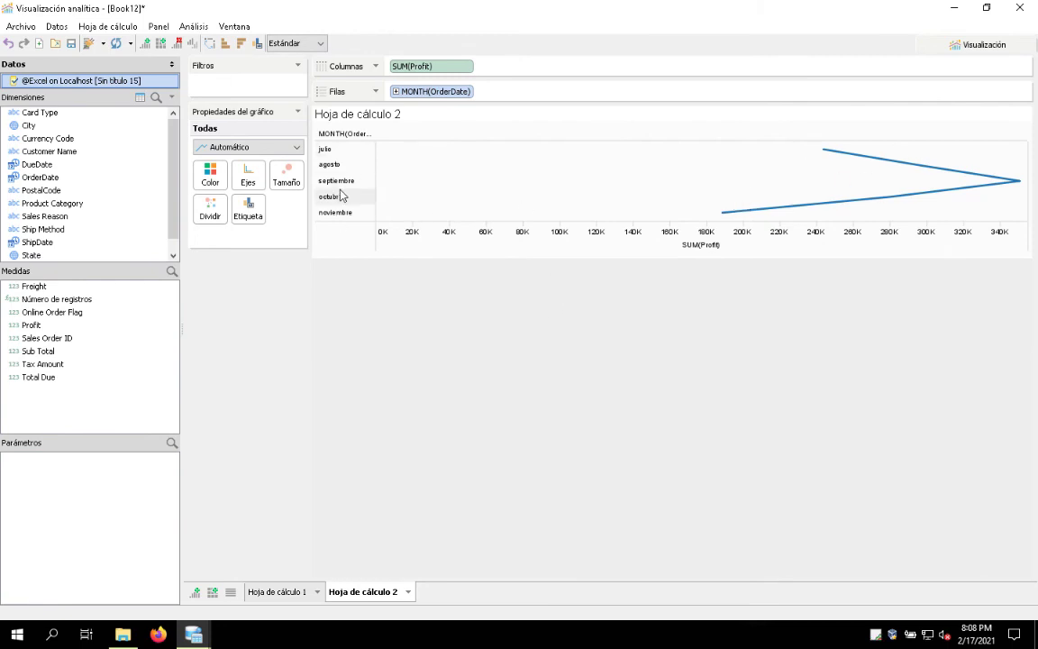
Try the stacked area visualization on the monthly profit chart, then switch the chart to bars.
left_click(985, 47)
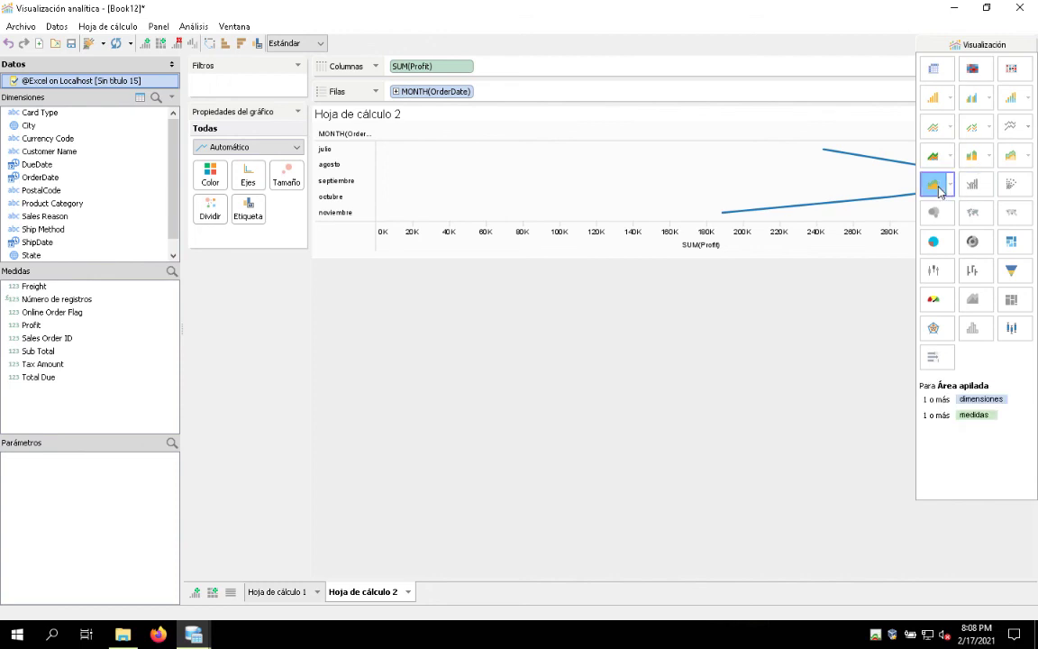
left_click(933, 183)
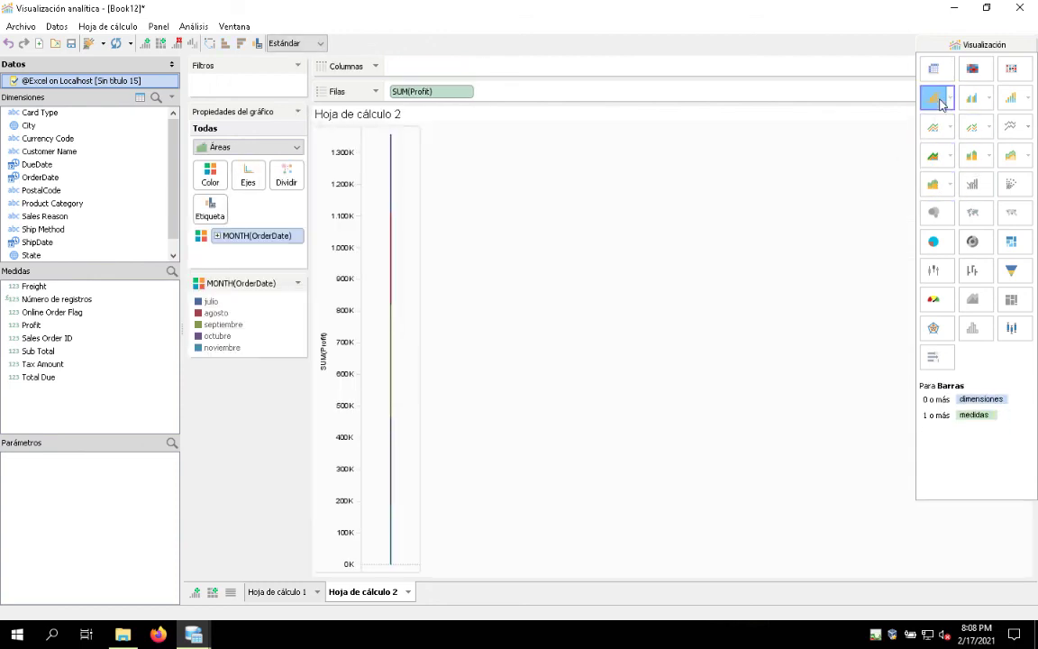
left_click(934, 97)
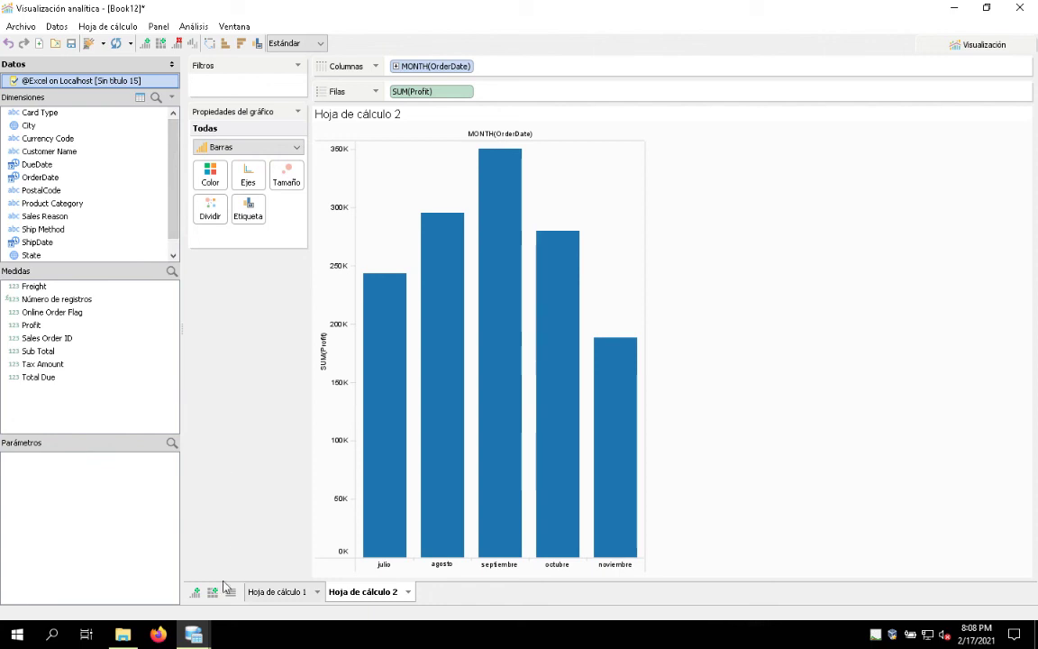
Add a third worksheet with Profit in columns and State in rows, and set its chart type to Circular.
left_click(196, 596)
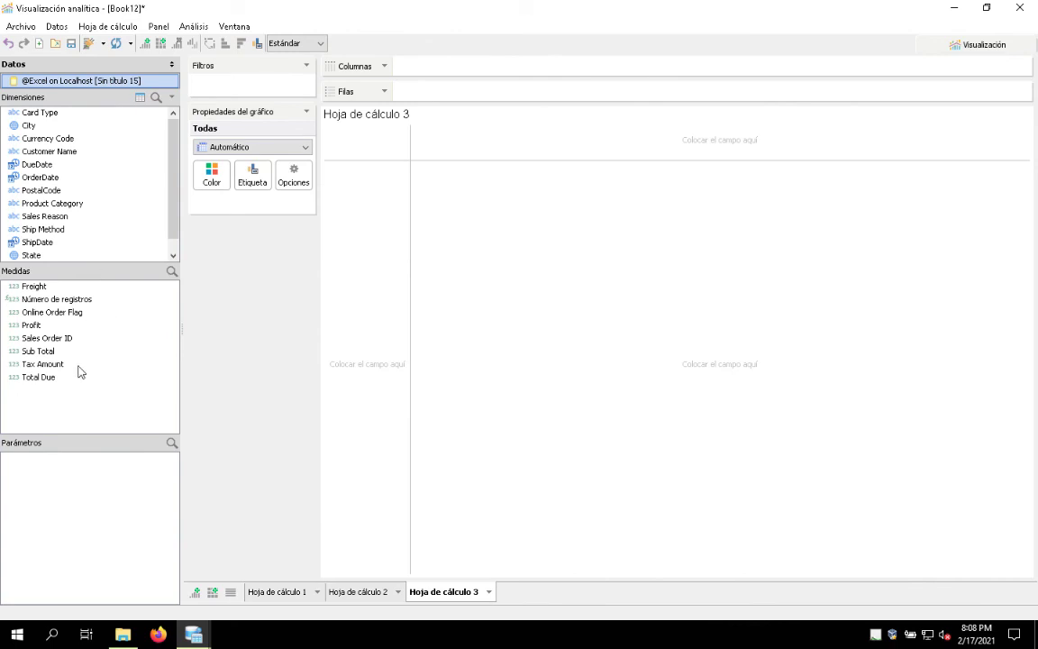
left_click(32, 325)
left_click_drag(35, 328, 451, 72)
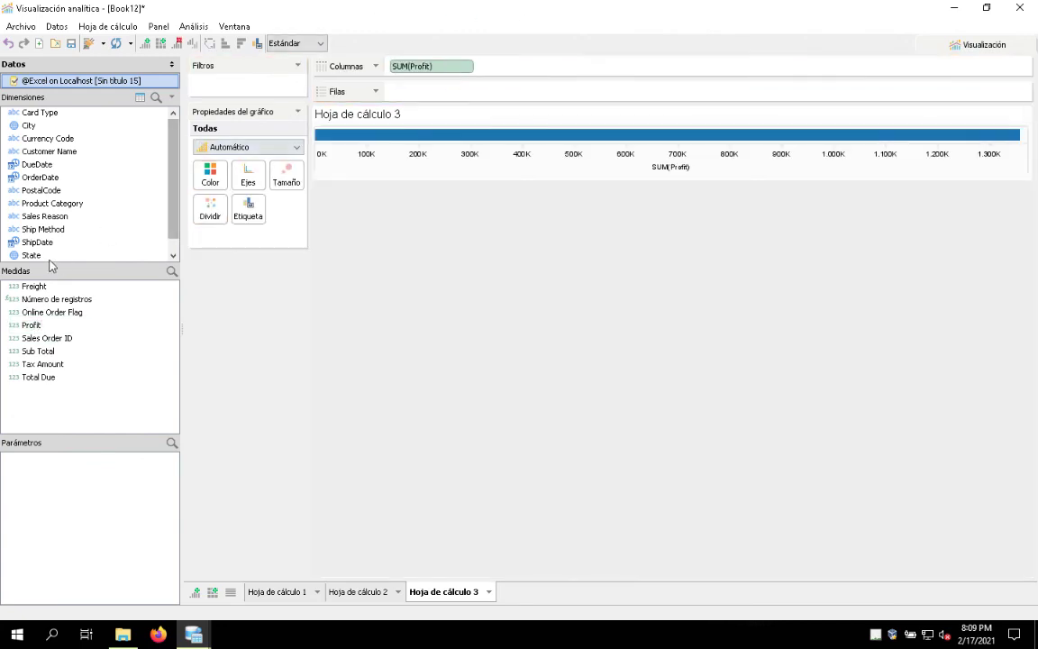
left_click_drag(42, 258, 436, 98)
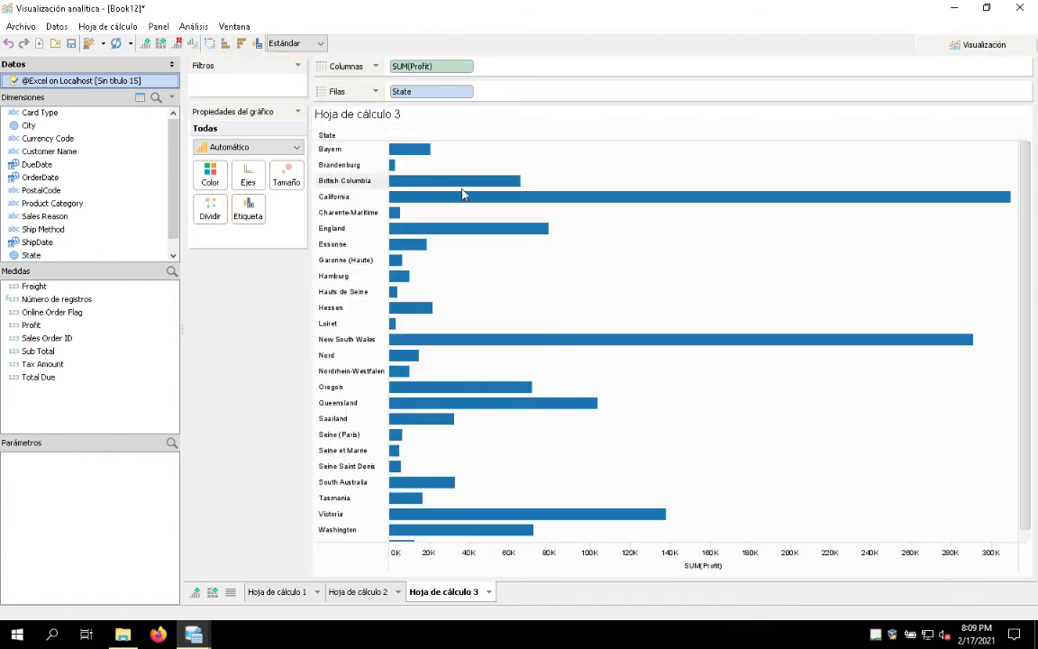
left_click(210, 147)
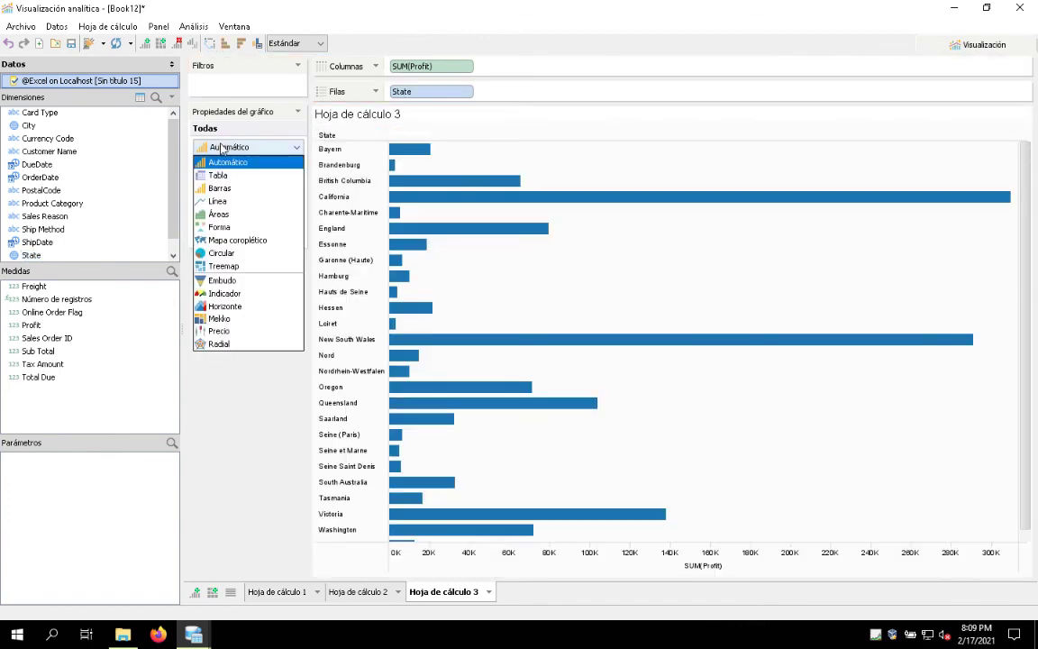
left_click(224, 253)
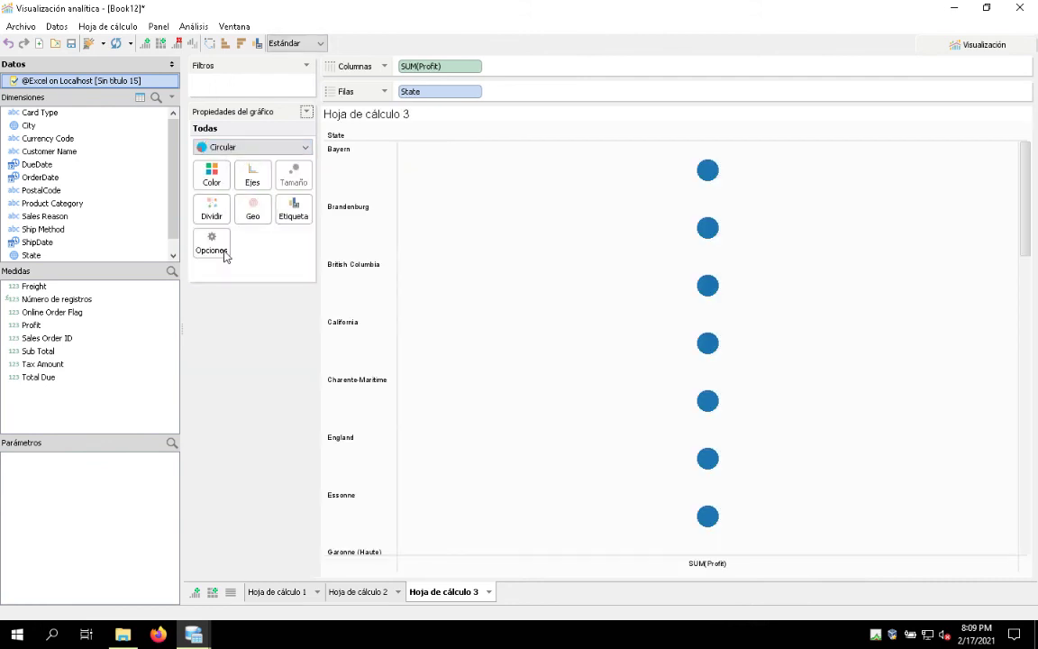
Turn the third worksheet's profit-by-State chart into a choropleth map (Mapa coroplético).
left_click(229, 149)
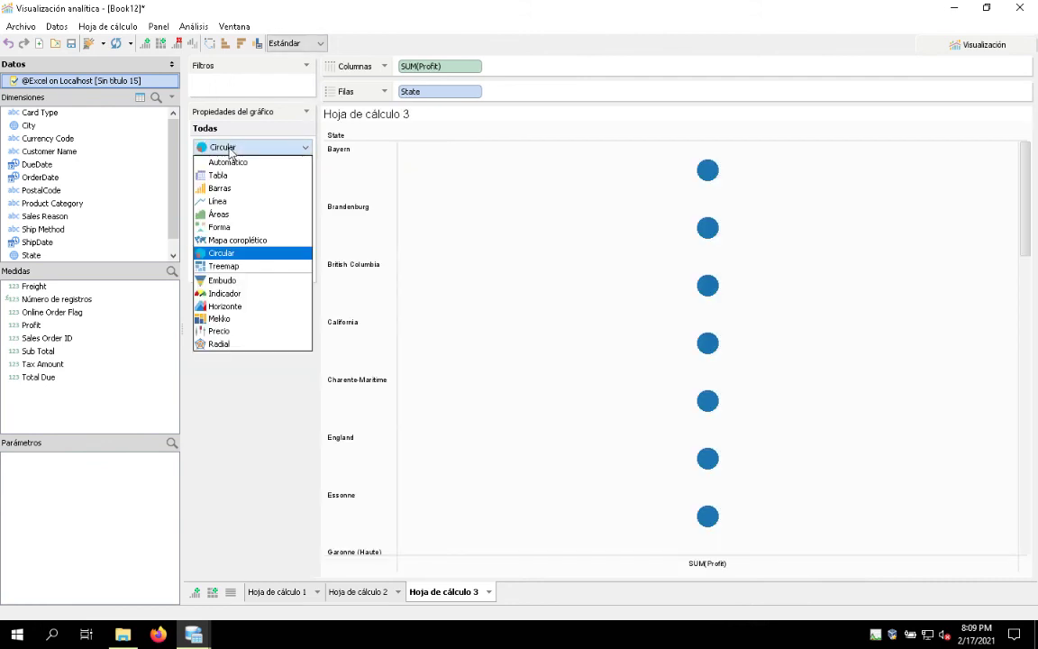
left_click(253, 239)
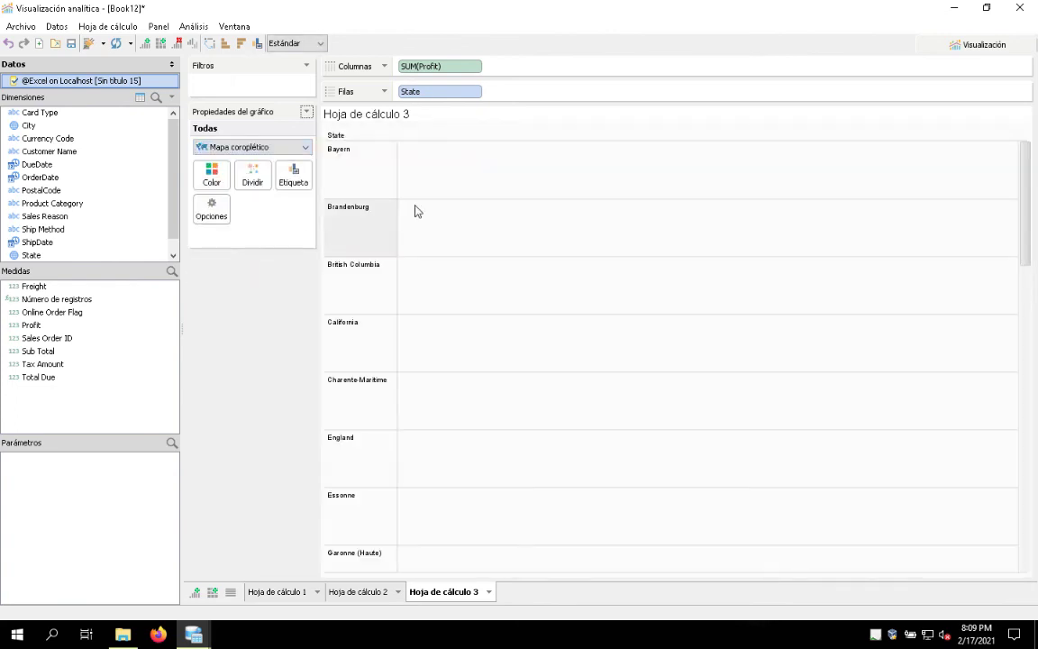
left_click(985, 46)
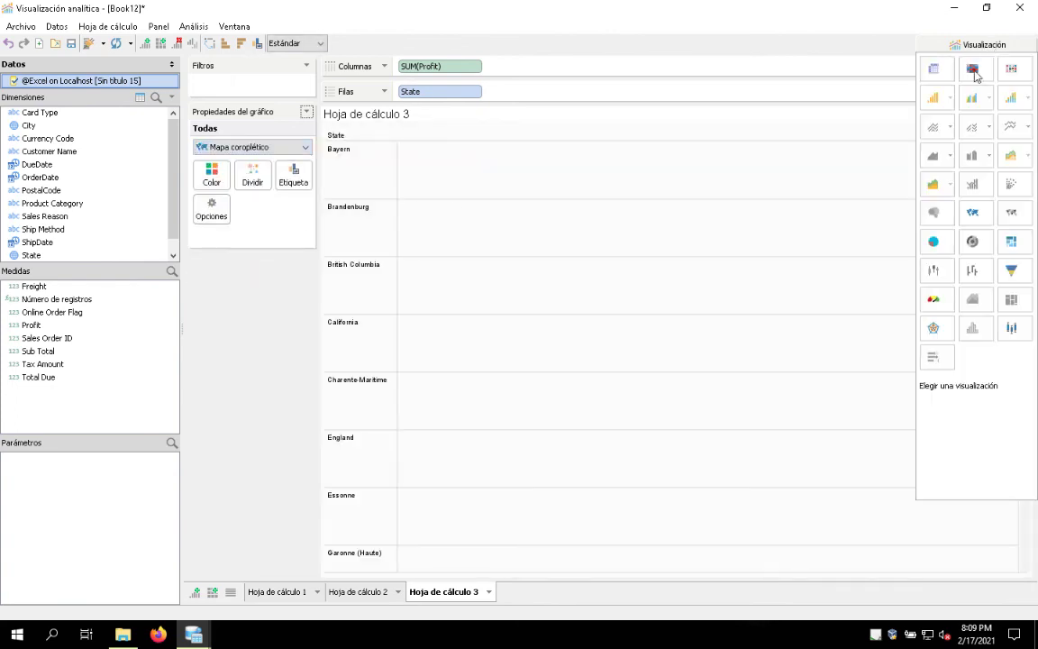
left_click(973, 212)
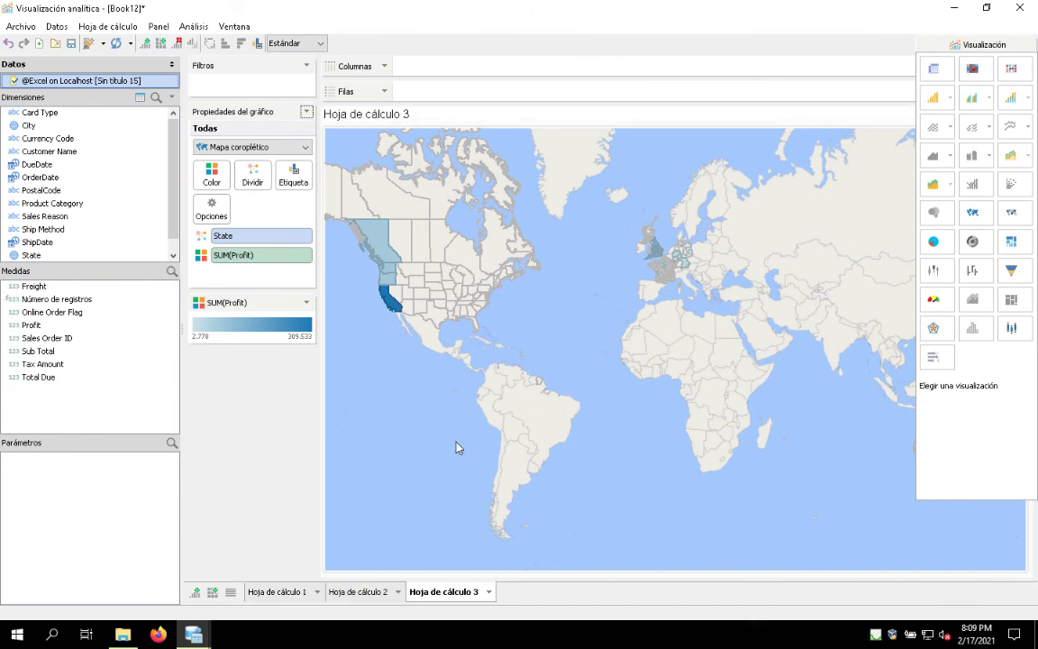
Create a new dashboard panel with Hoja de cálculo 2 above Hoja de cálculo 1 and Hoja de cálculo 3 beside sheet 2.
left_click(157, 26)
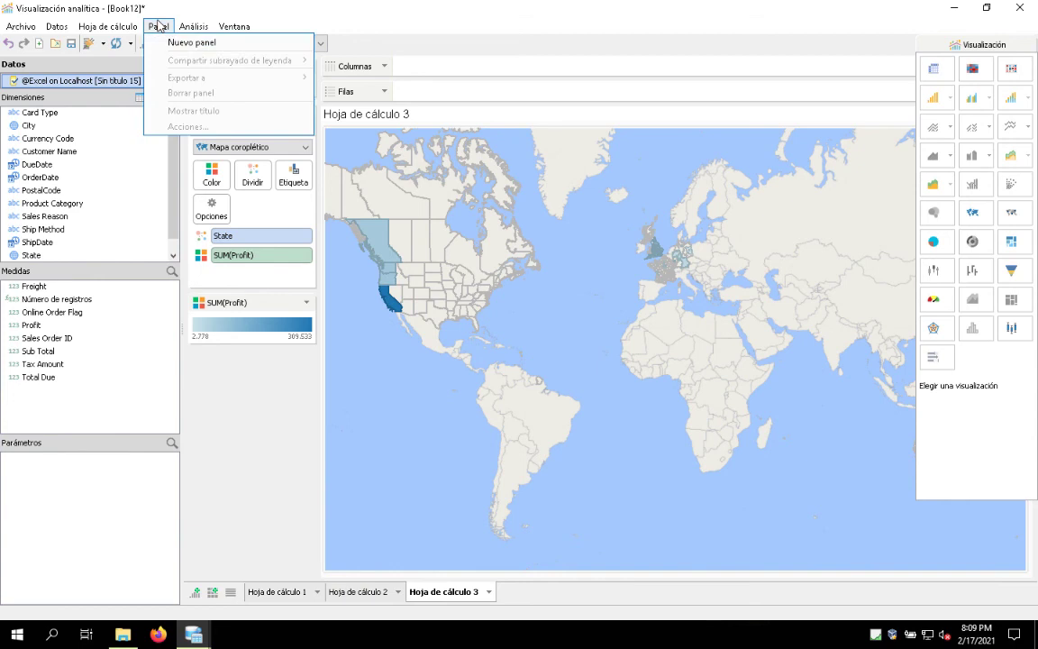
left_click(184, 43)
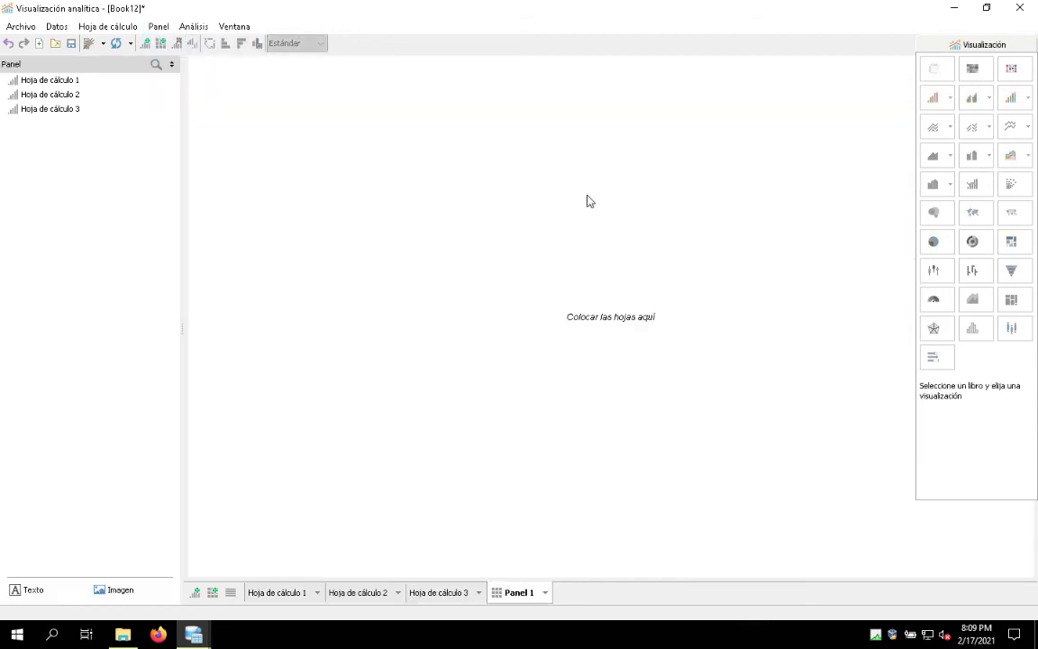
left_click(86, 109)
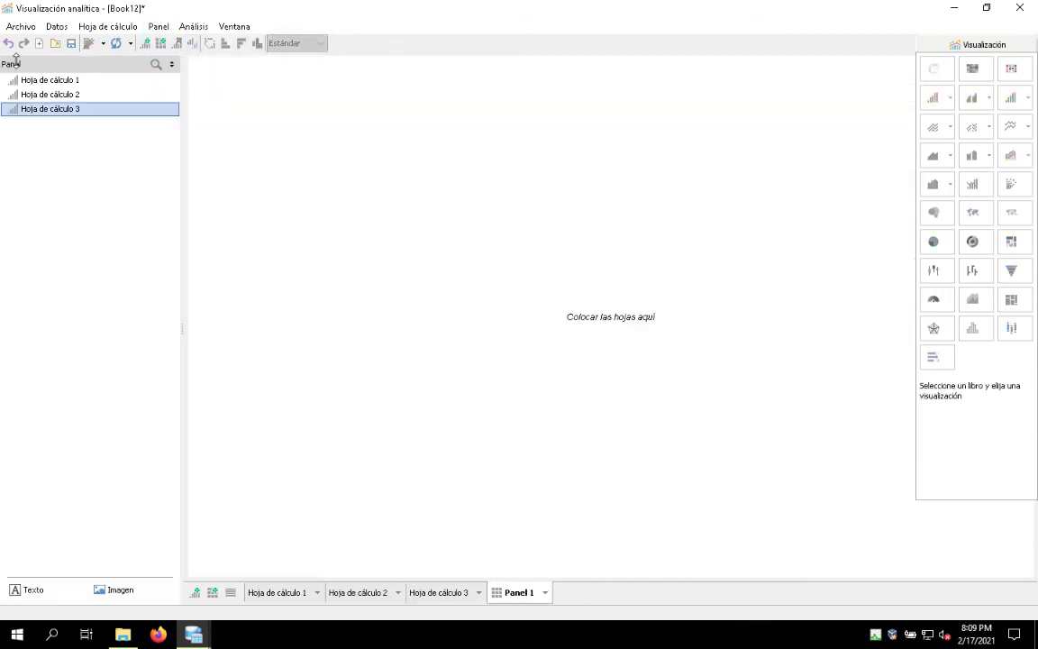
left_click_drag(48, 84, 241, 85)
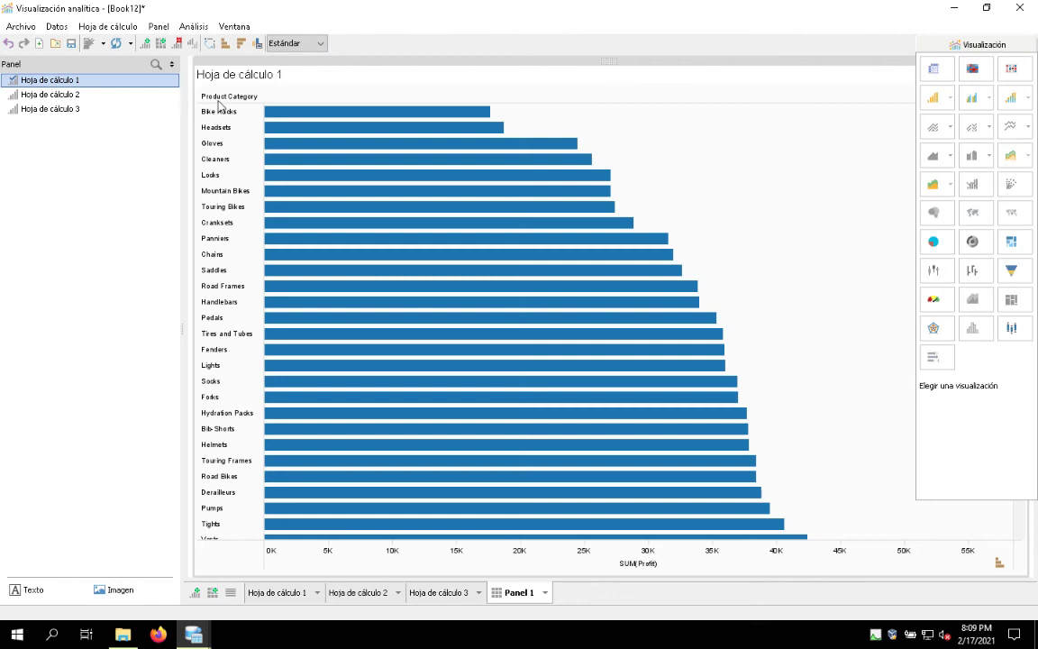
left_click(79, 96)
left_click_drag(79, 96, 588, 145)
left_click(63, 109)
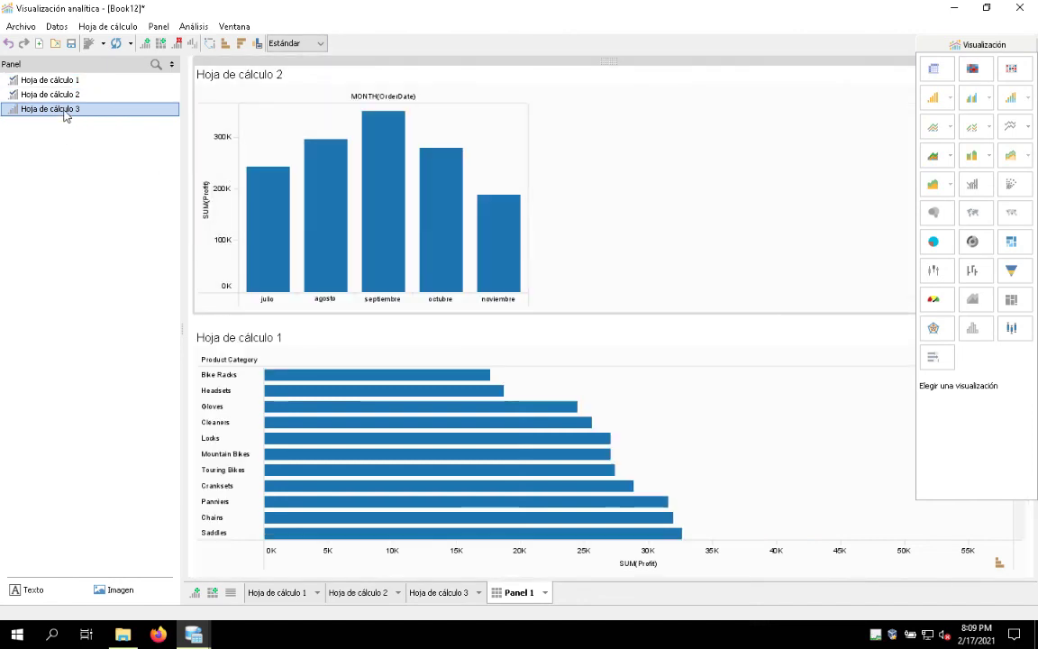
left_click_drag(63, 109, 708, 210)
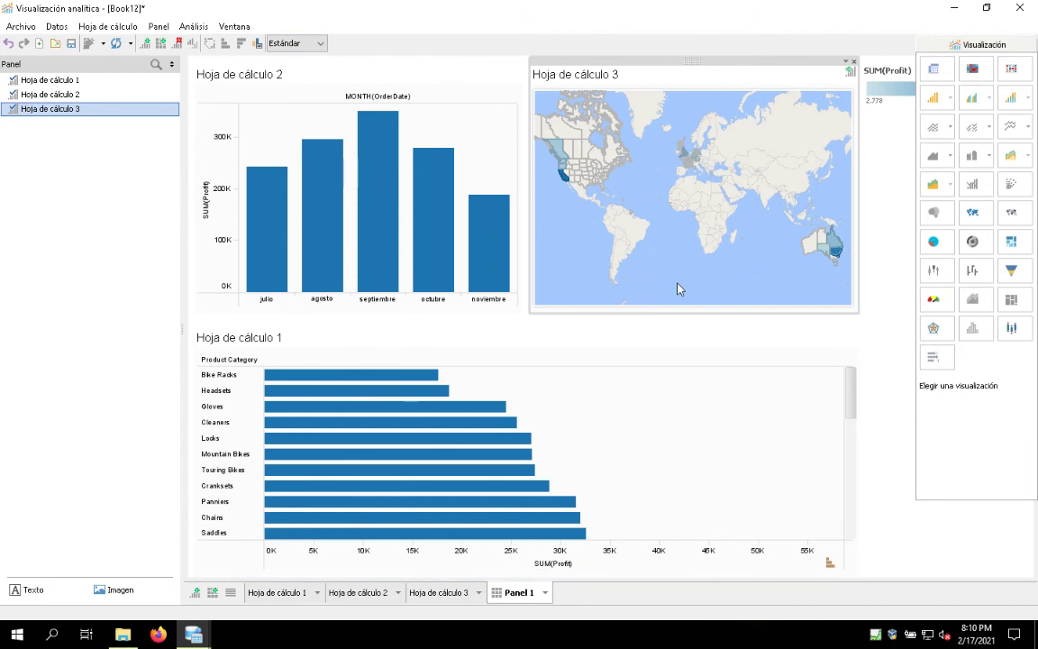
left_click(980, 47)
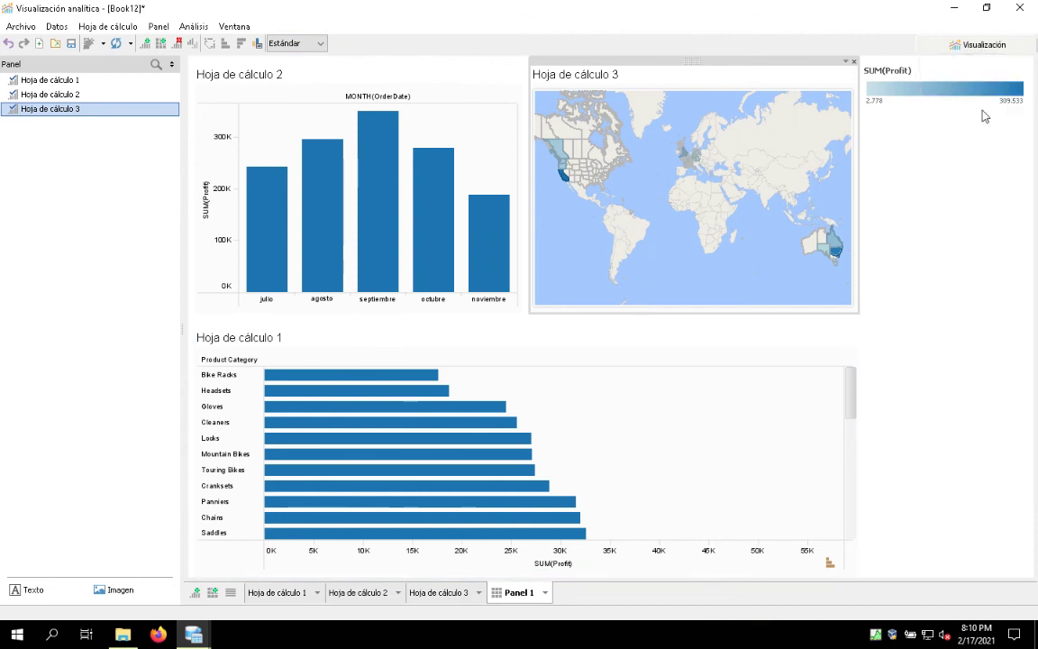
Highlight the Headsets bar and the septiembre bar on the dashboard, and return to the main Aqua Data Studio window.
left_click(339, 391)
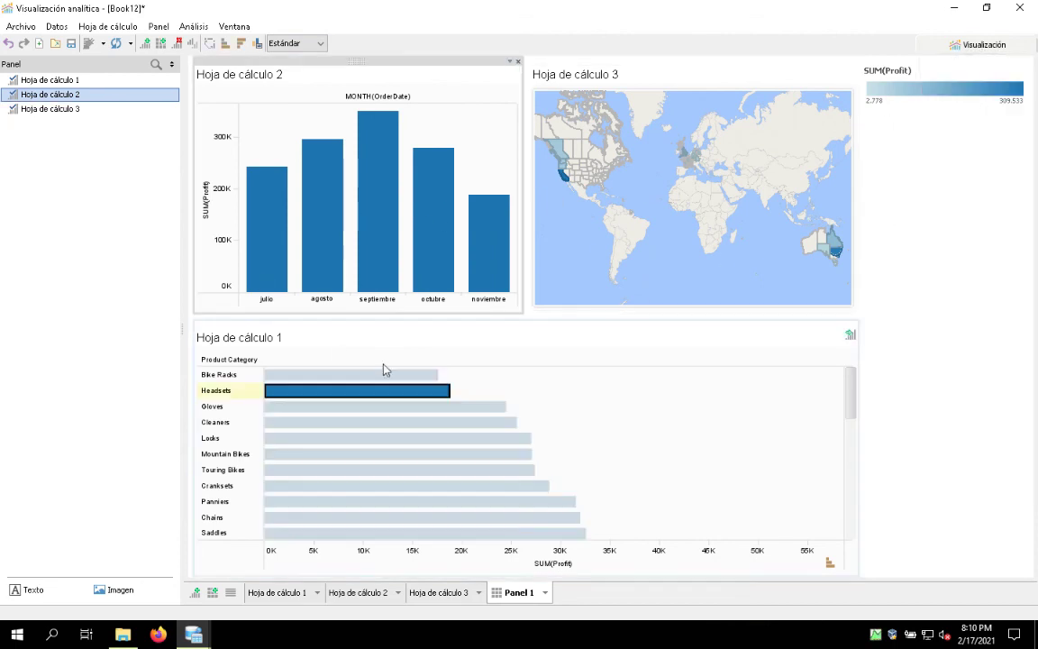
left_click(392, 216)
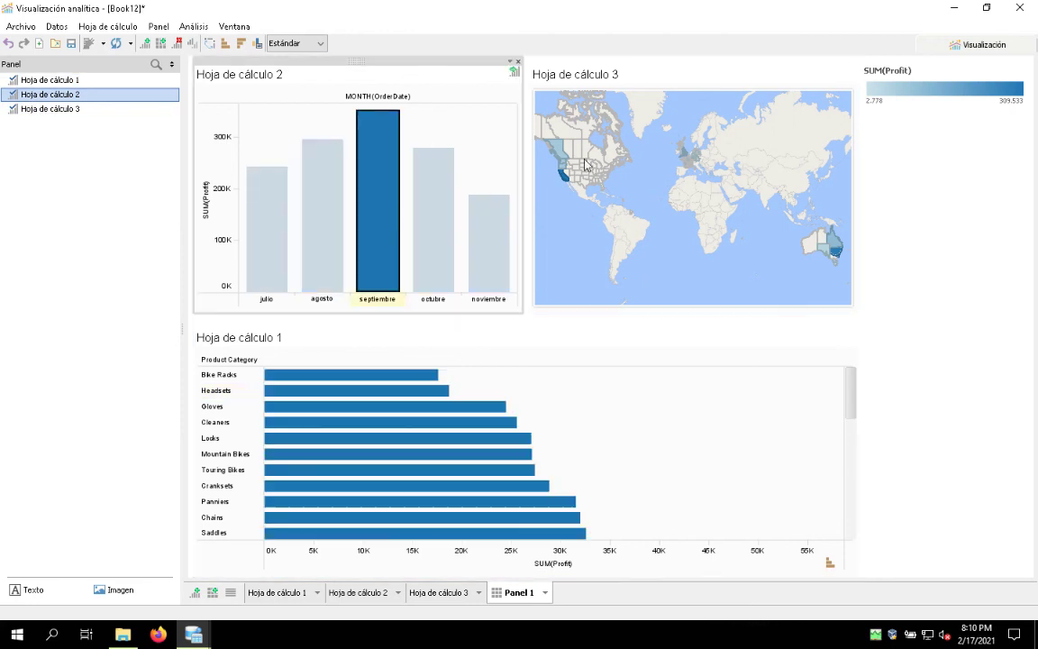
left_click(954, 8)
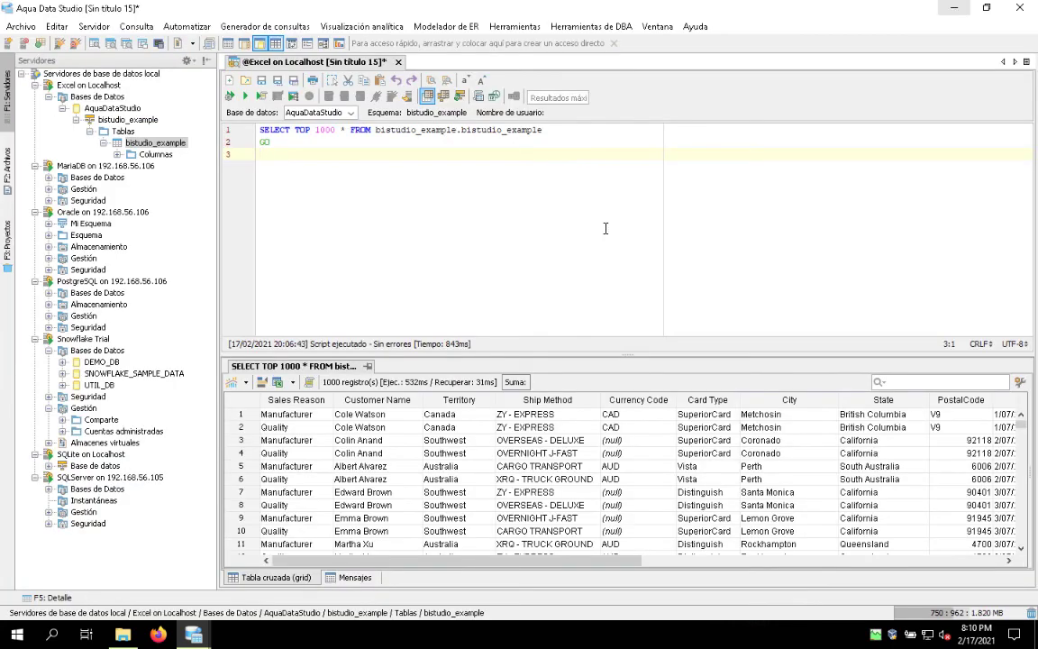
Collapse the Excel databases, expand the tables of SQLite on Localhost, and open a query builder for that server.
left_click(48, 97)
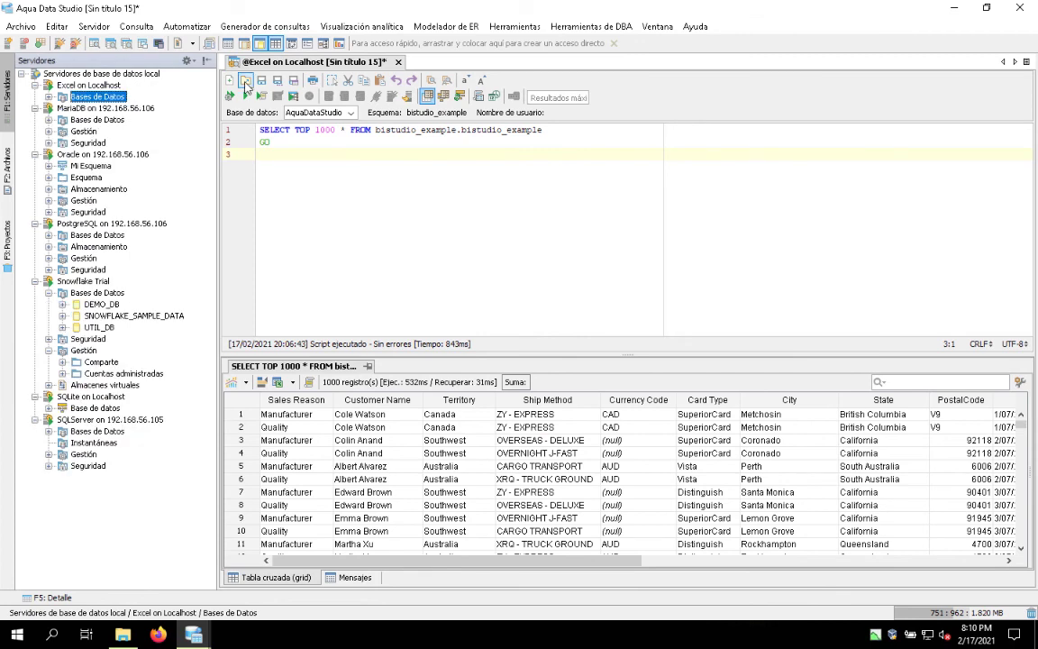
left_click(266, 27)
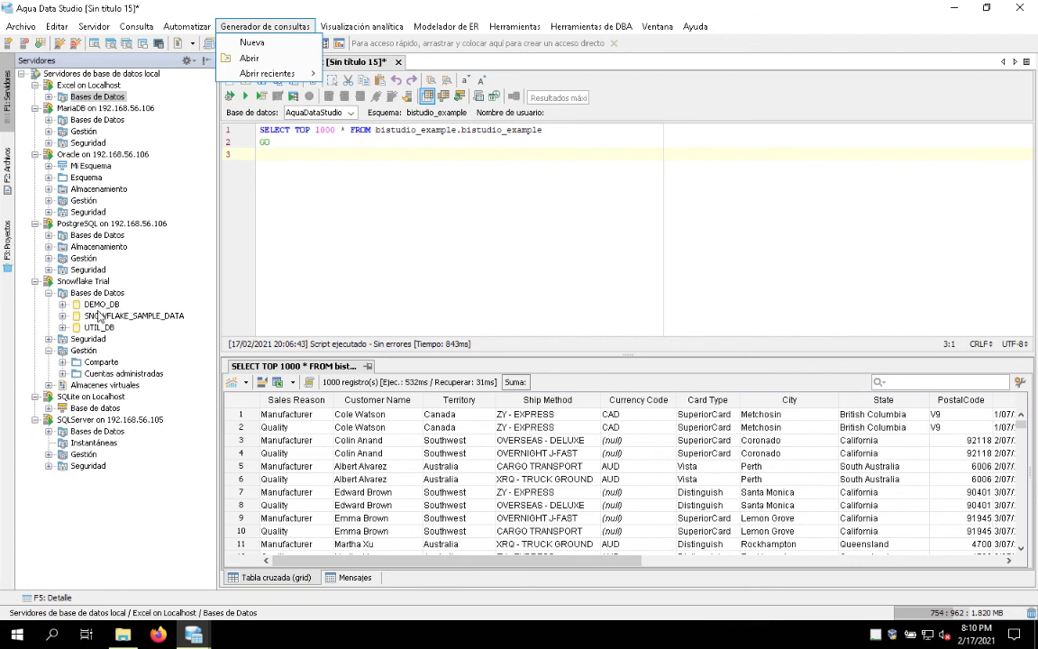
key("Escape")
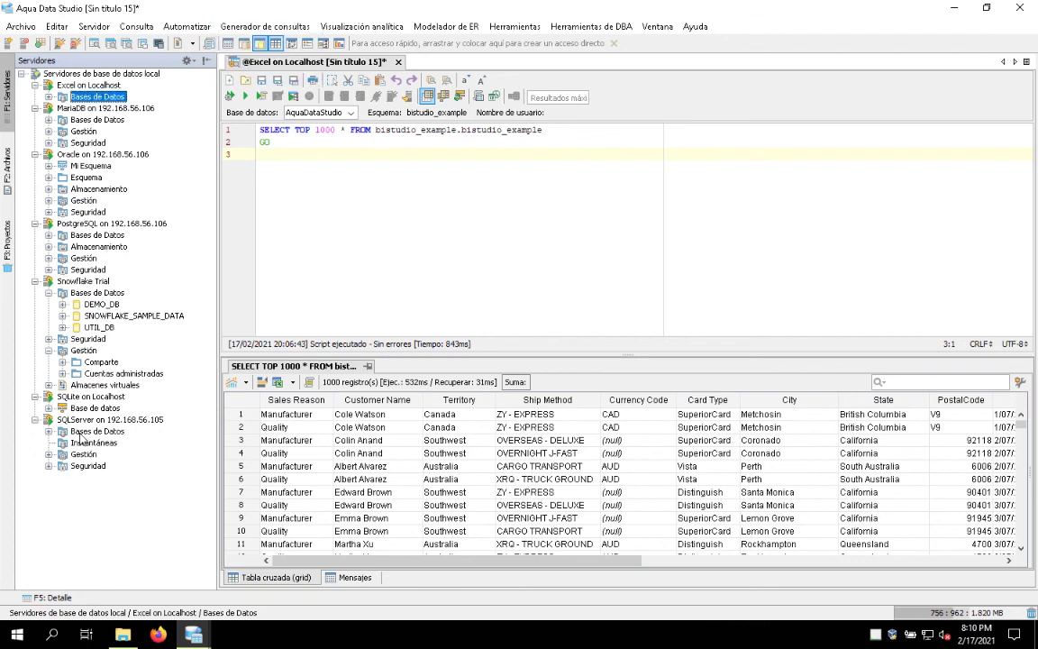
left_click(50, 409)
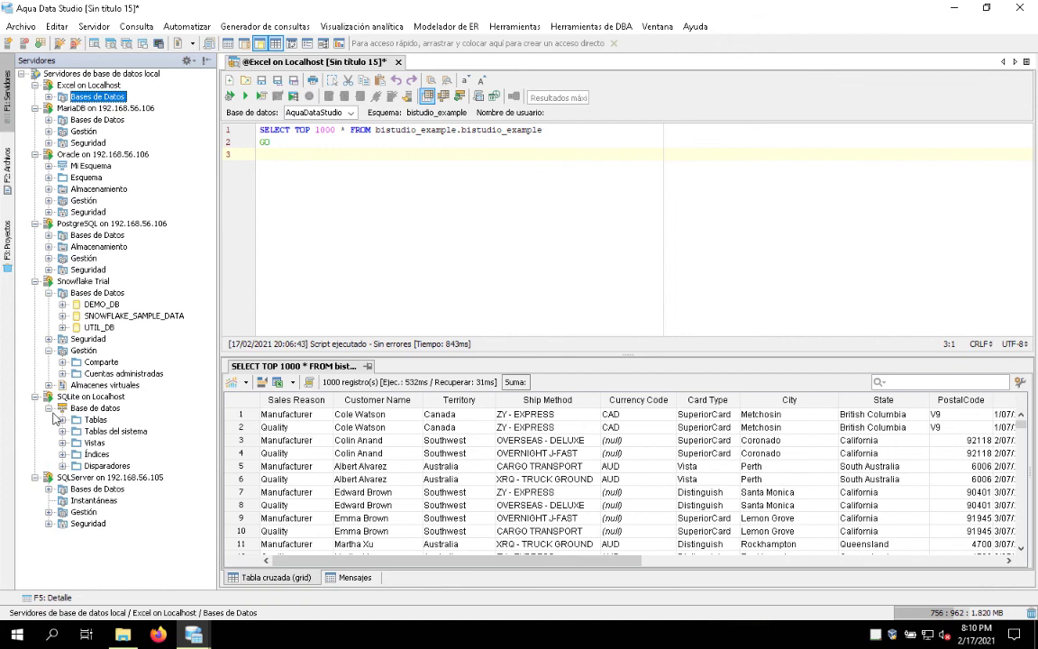
left_click(62, 420)
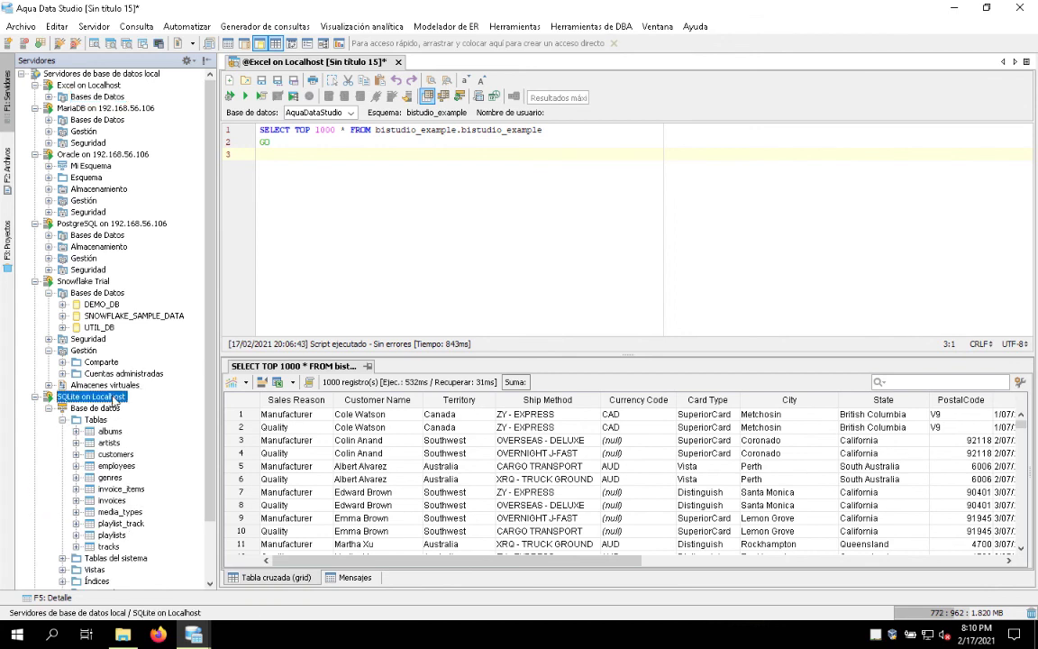
right_click(112, 397)
left_click(230, 606)
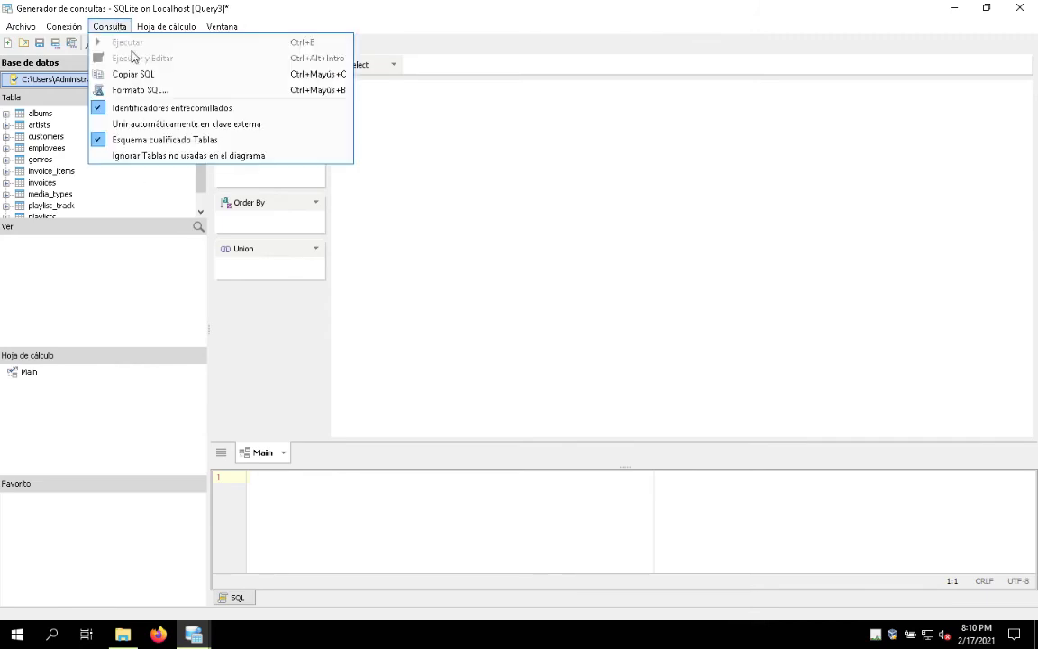
Enable automatic joining on foreign keys and add the artists and albums tables to the query diagram.
left_click(151, 125)
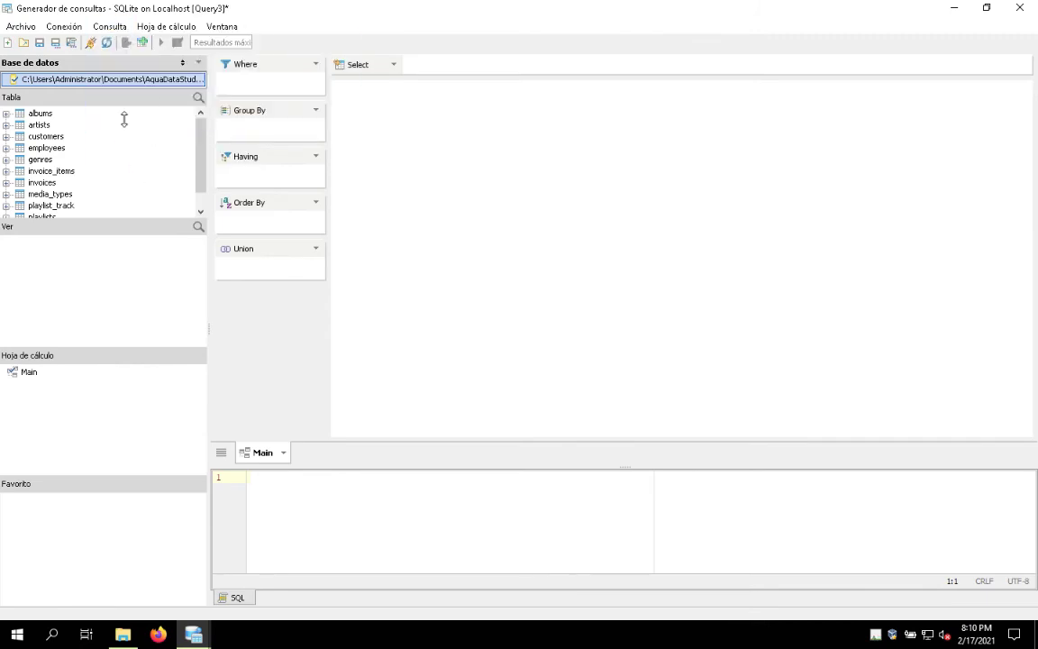
left_click(41, 149)
left_click(41, 126)
left_click_drag(41, 128, 546, 160)
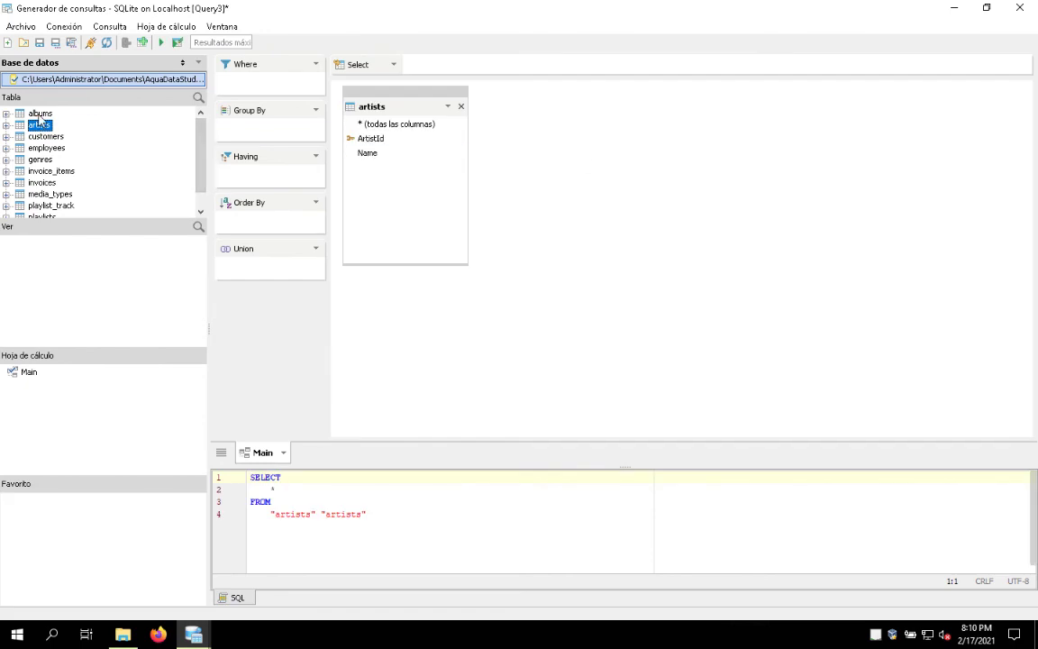
left_click_drag(39, 114, 611, 135)
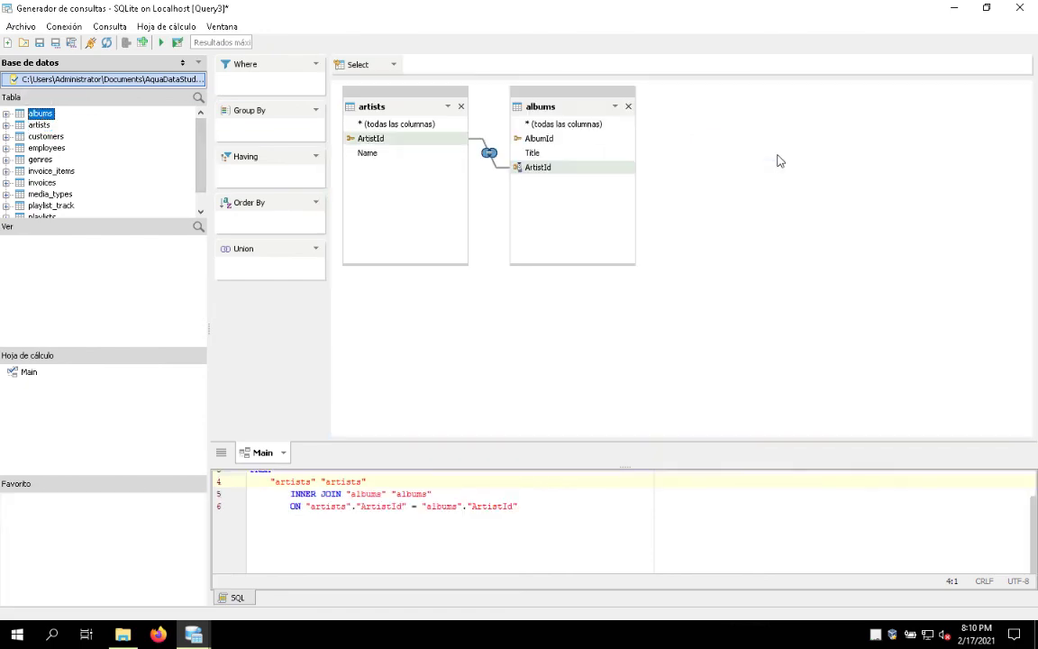
Spread the albums and artists tables apart in the diagram and view the generated SQL from its first line.
left_click_drag(511, 86, 620, 99)
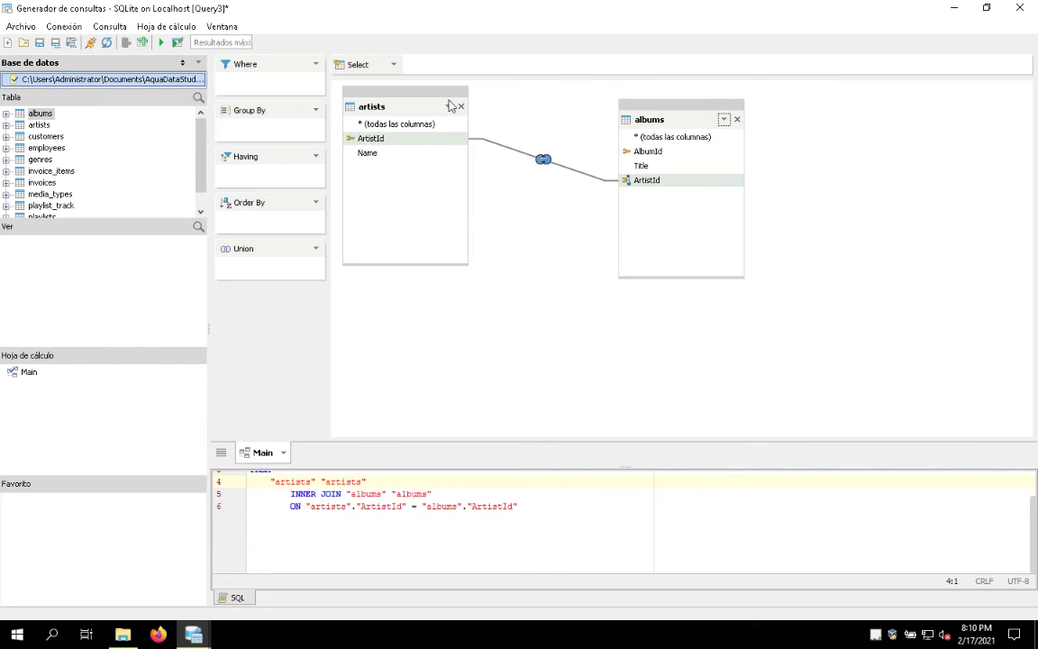
left_click_drag(418, 106, 457, 128)
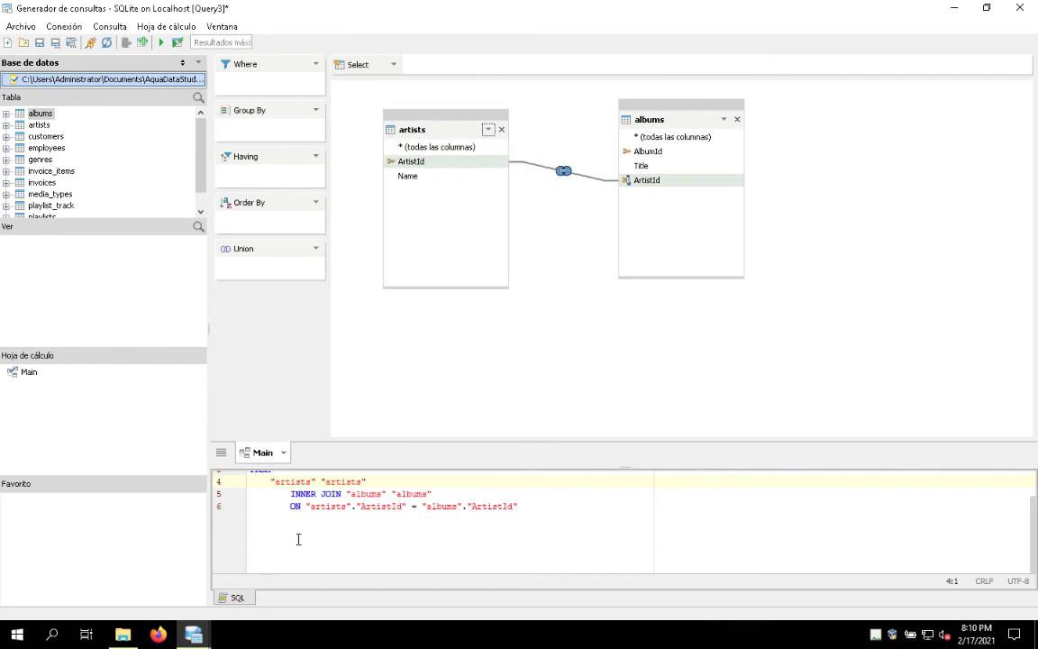
scroll(299, 539, "up", 2)
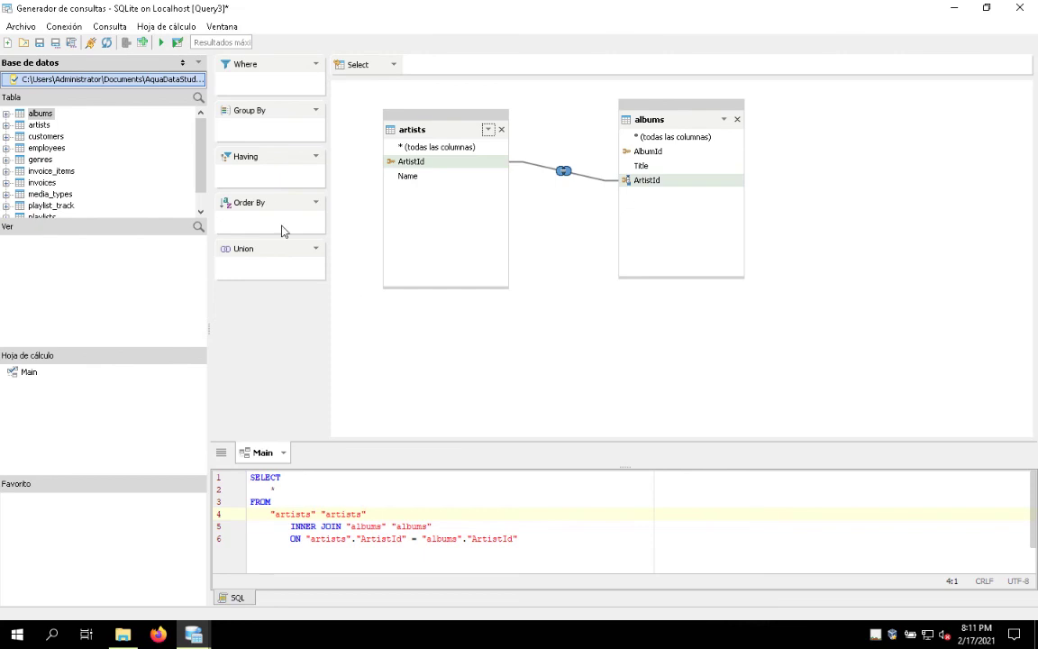
Add Name from artists and Title from albums to the Select list, and run the query.
left_click(41, 216)
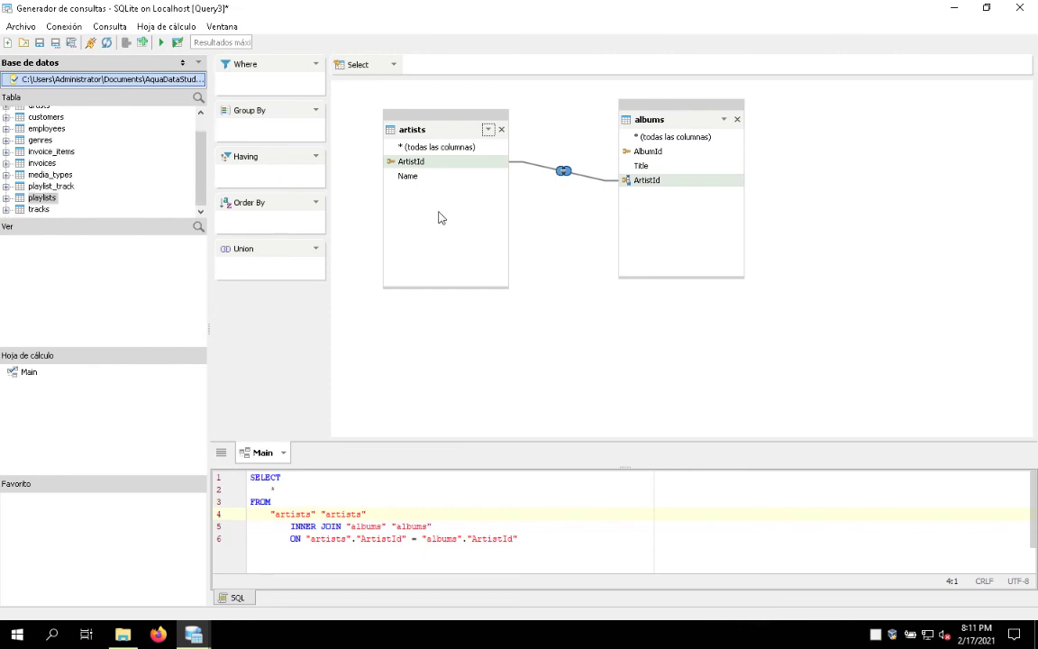
left_click_drag(411, 177, 427, 68)
left_click_drag(434, 165, 553, 69)
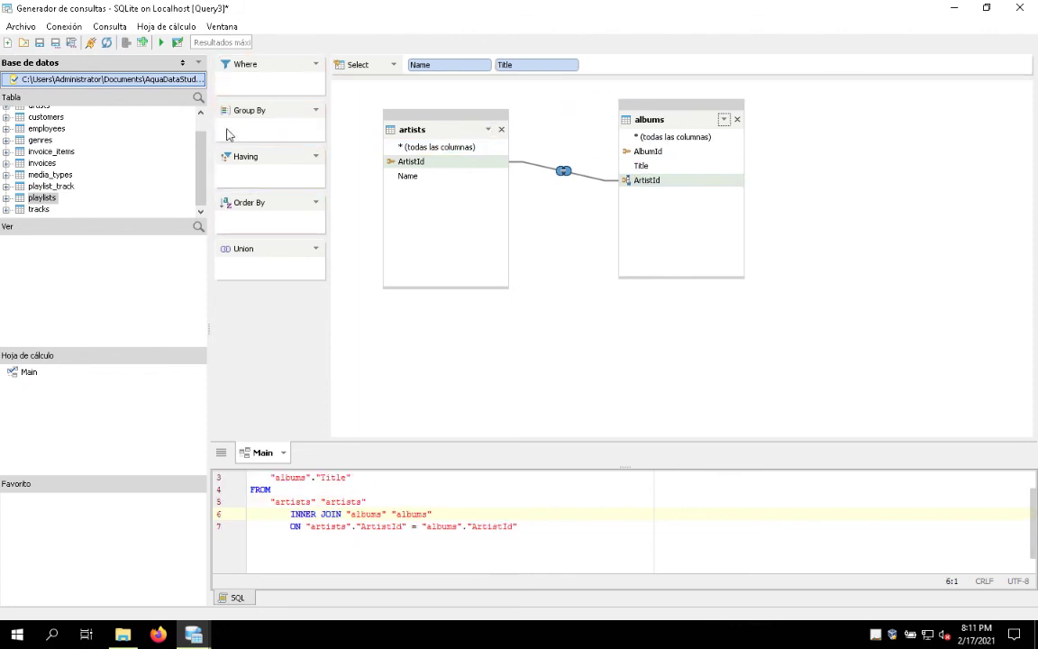
left_click(160, 42)
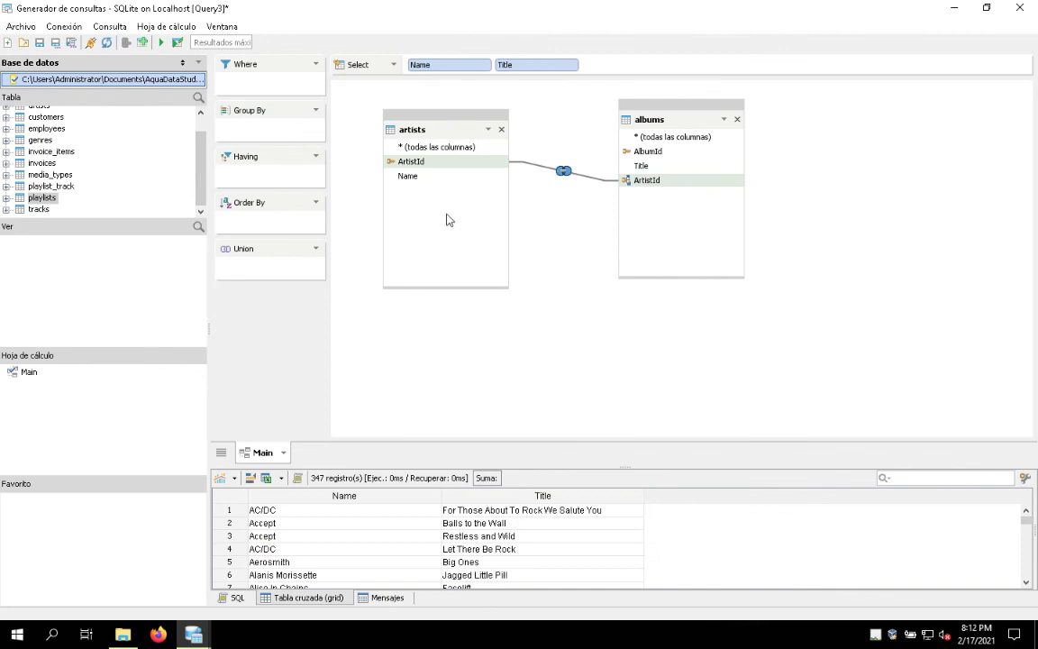
left_click_drag(410, 177, 263, 149)
Create a new query connected to the dvdrental database on the PostgreSQL server, and maximize its query builder window.
left_click(8, 42)
left_click(221, 129)
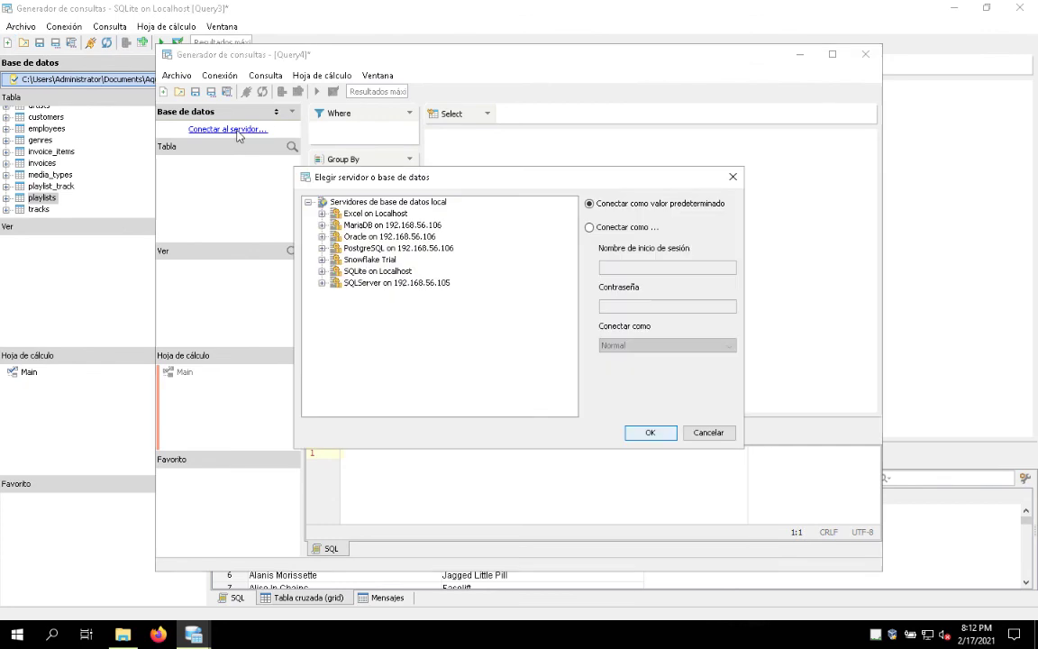
left_click(322, 248)
left_click(371, 259)
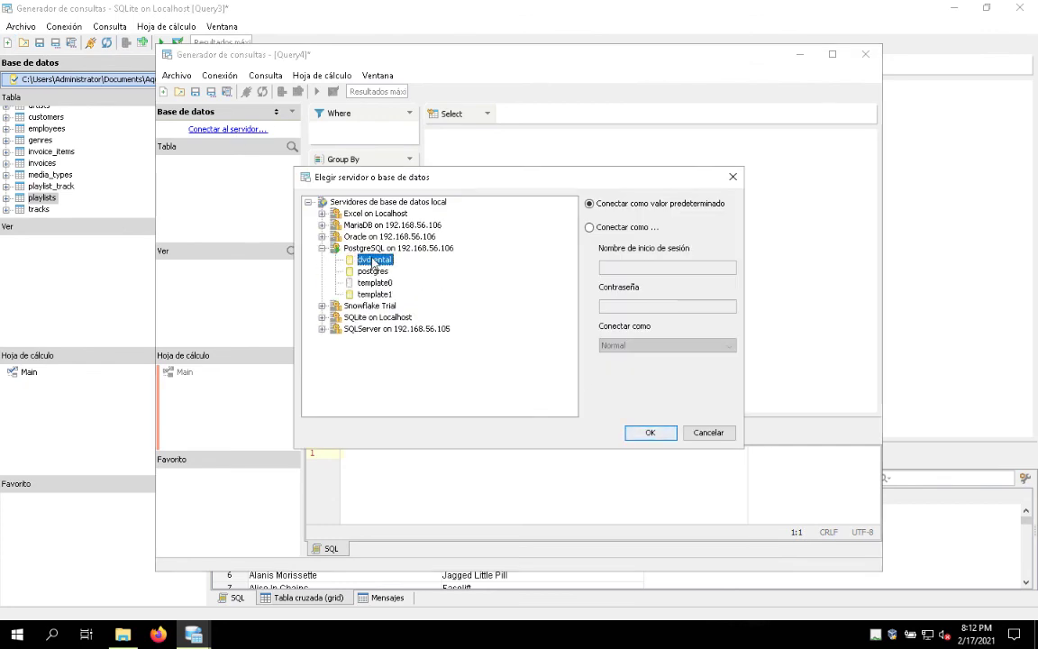
left_click(662, 433)
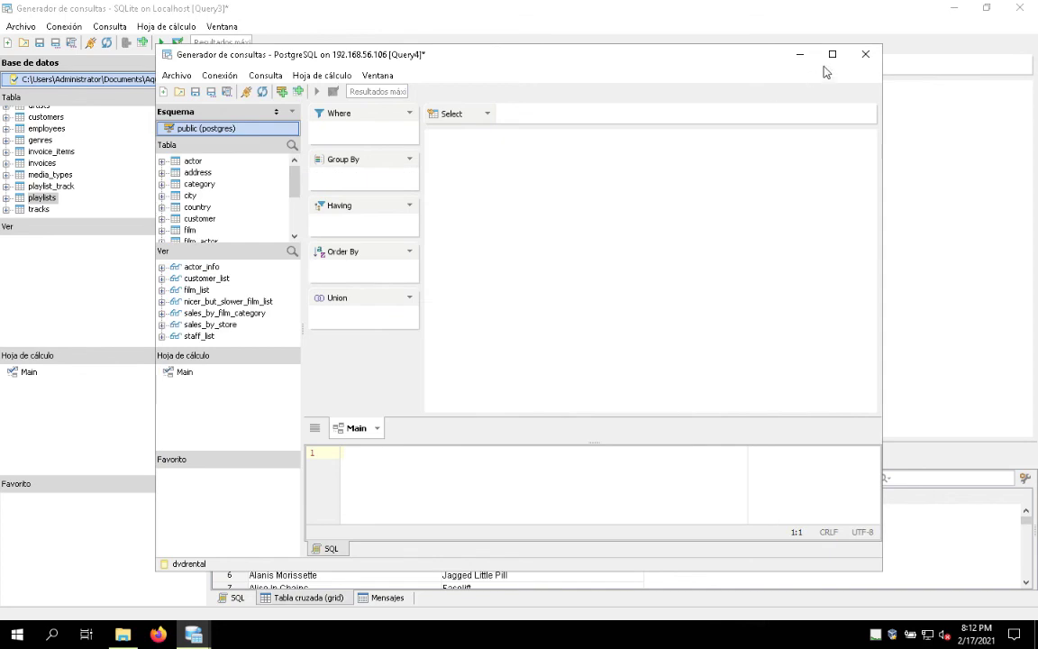
left_click(832, 54)
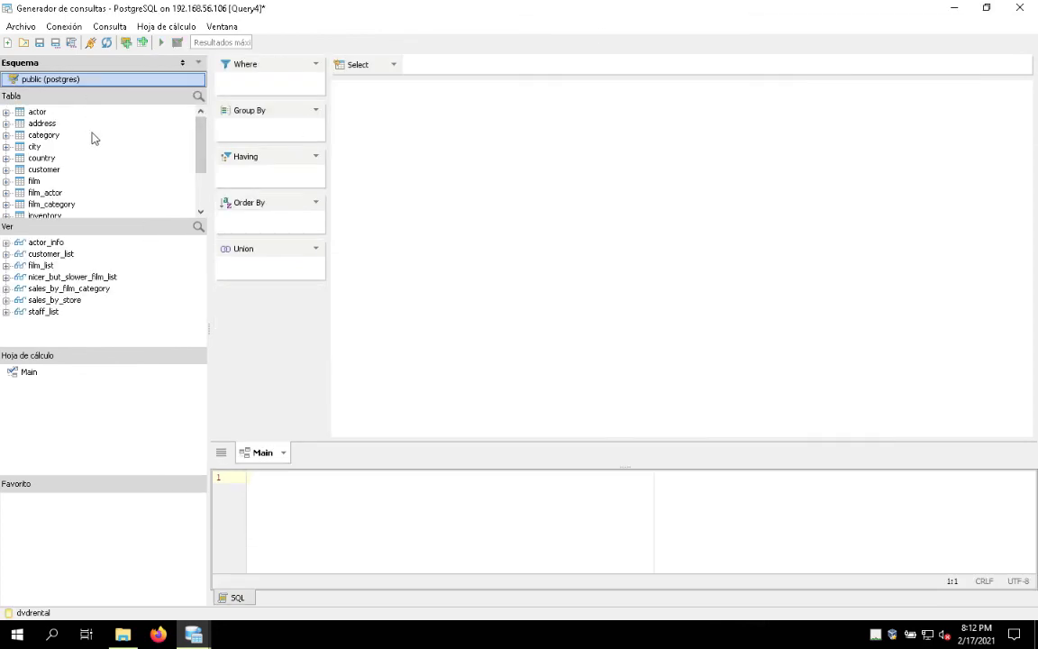
scroll(94, 170, "down", 2)
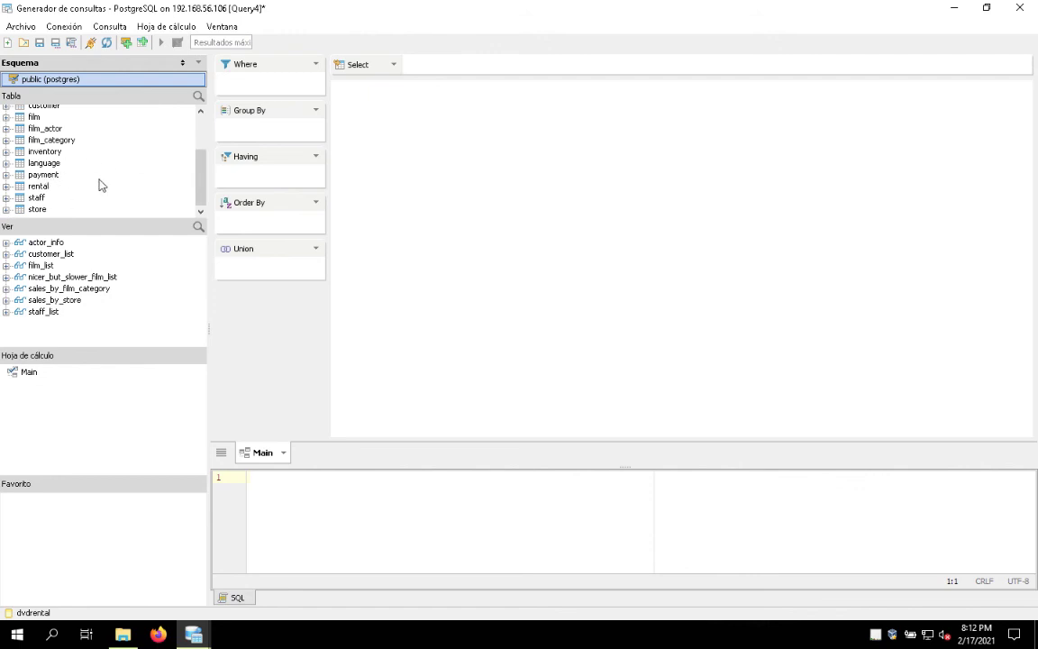
scroll(84, 157, "up", 1)
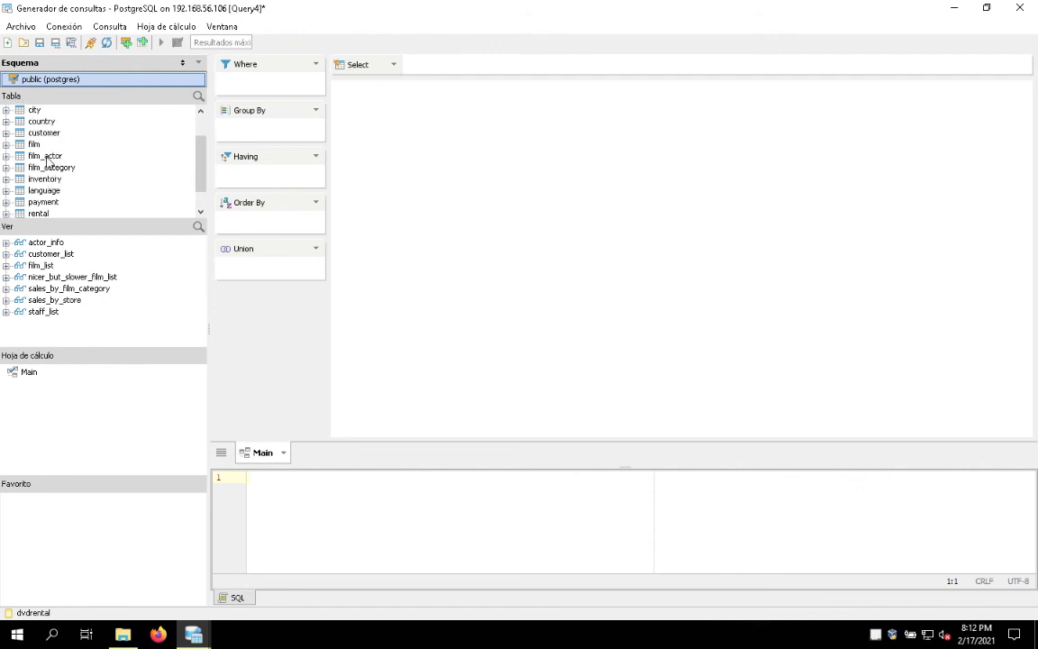
Add the film and film_category tables to the query diagram with automatic foreign-key joining enabled, and space the two tables apart.
left_click_drag(37, 149, 487, 139)
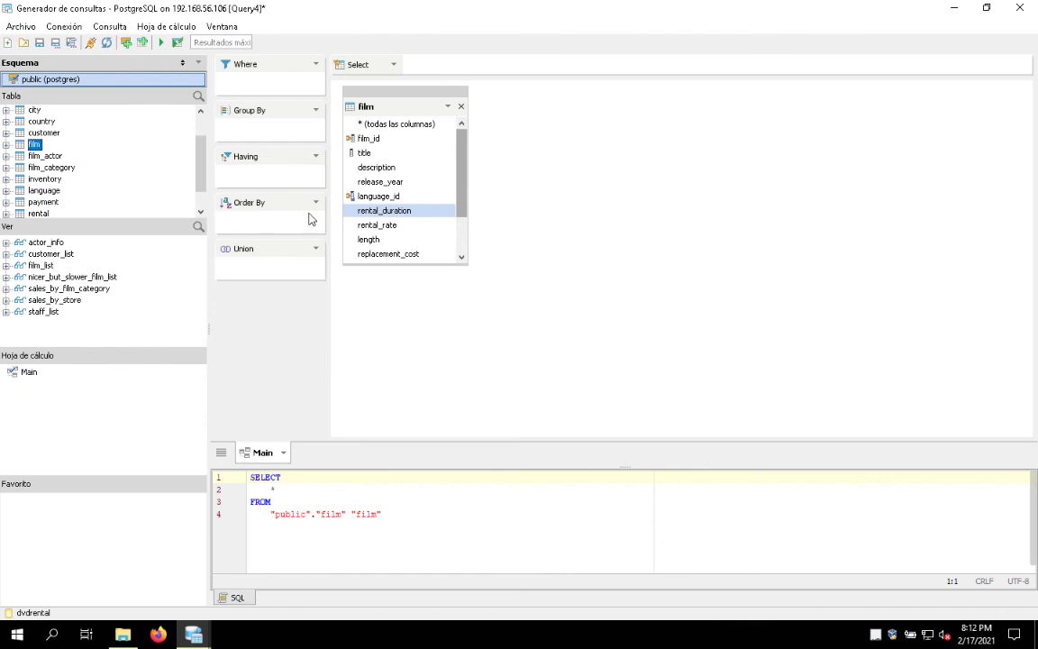
left_click(46, 157)
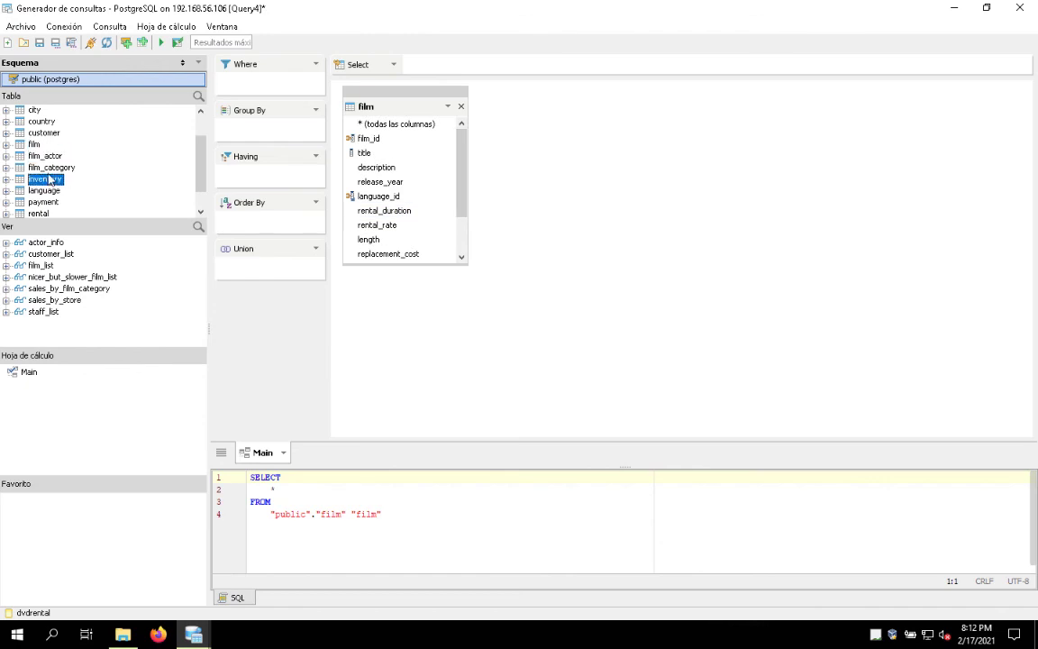
left_click(54, 168)
left_click(109, 27)
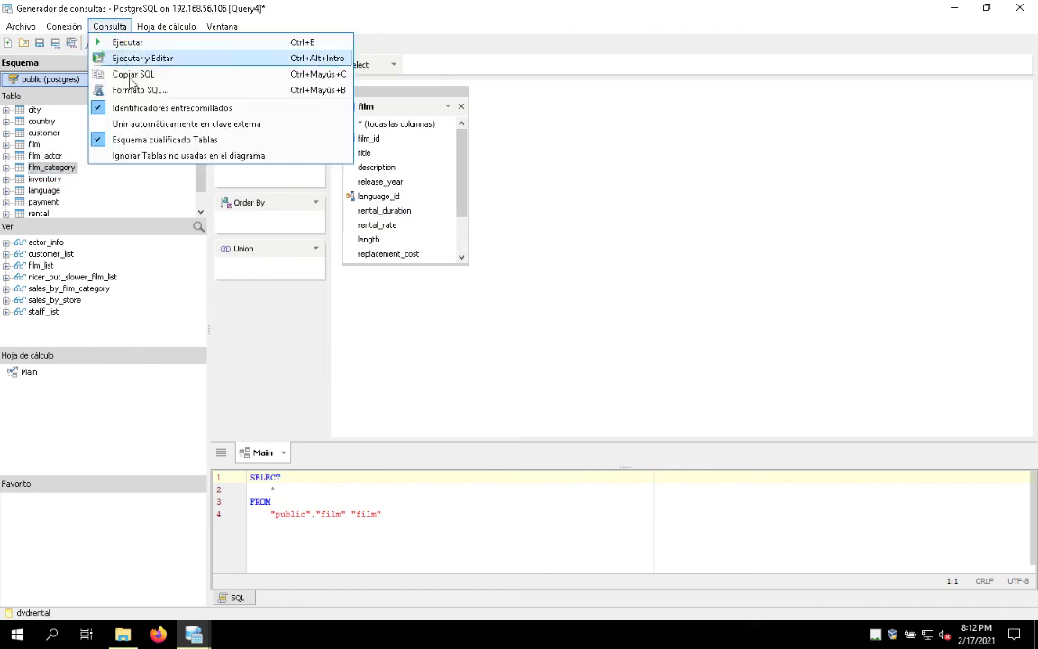
left_click(56, 159)
left_click_drag(51, 167, 622, 162)
left_click_drag(556, 94, 695, 87)
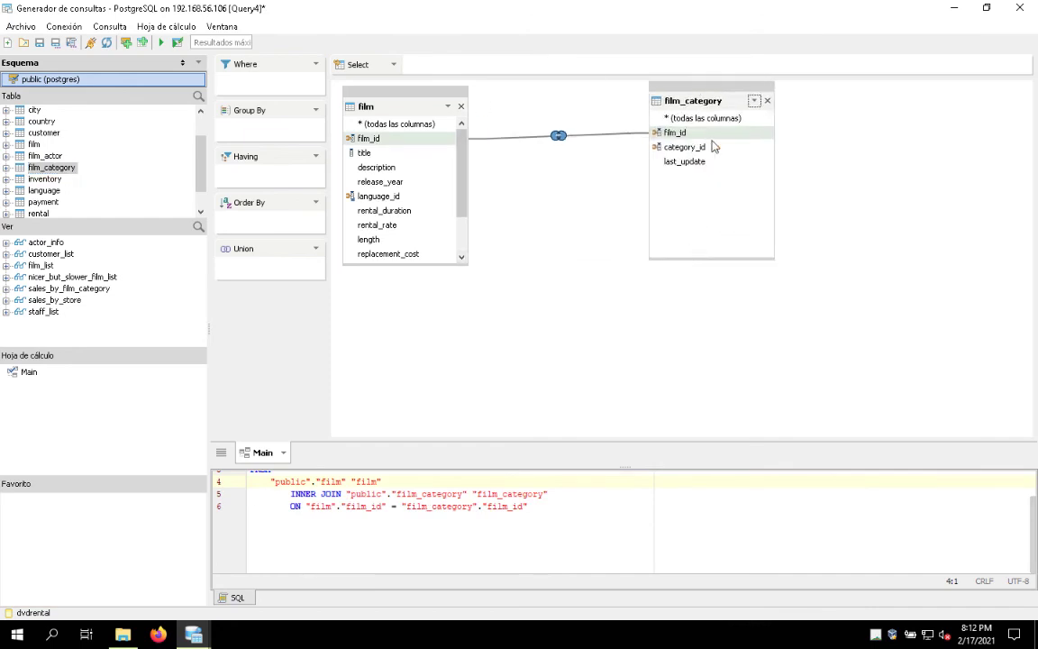
Return to the main Aqua Data Studio window and view the database types offered for a new entity-relationship diagram.
left_click(955, 13)
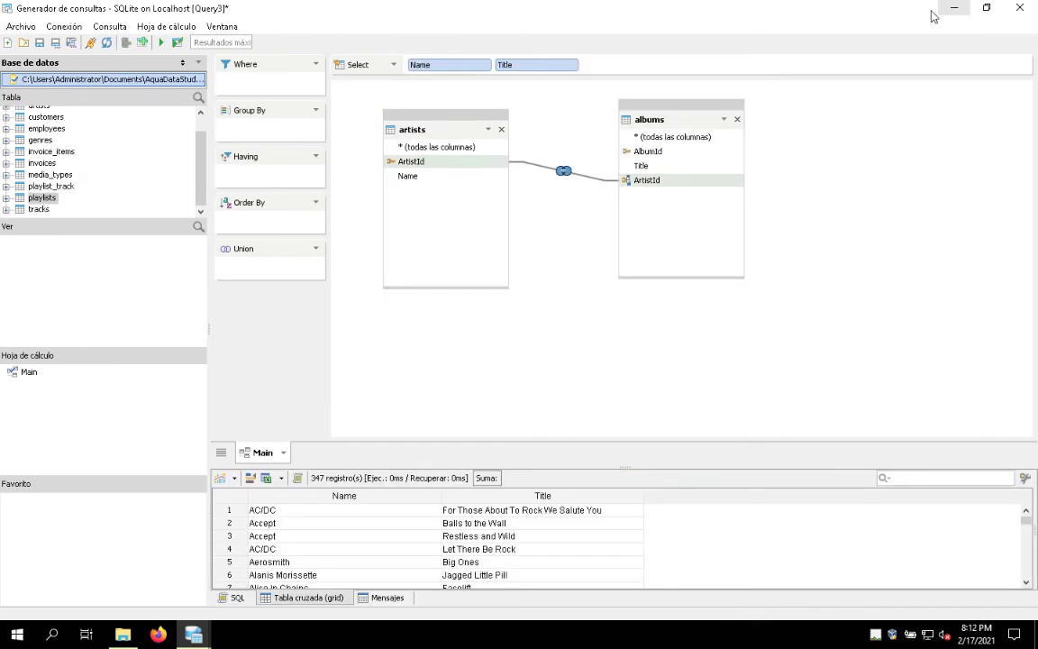
left_click(955, 9)
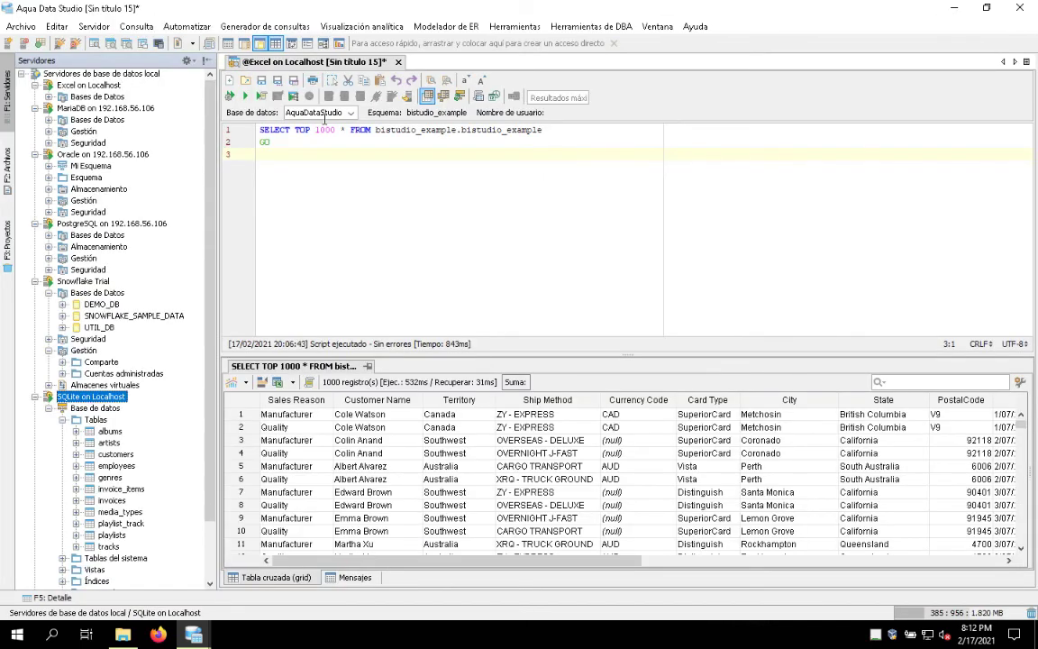
left_click(414, 26)
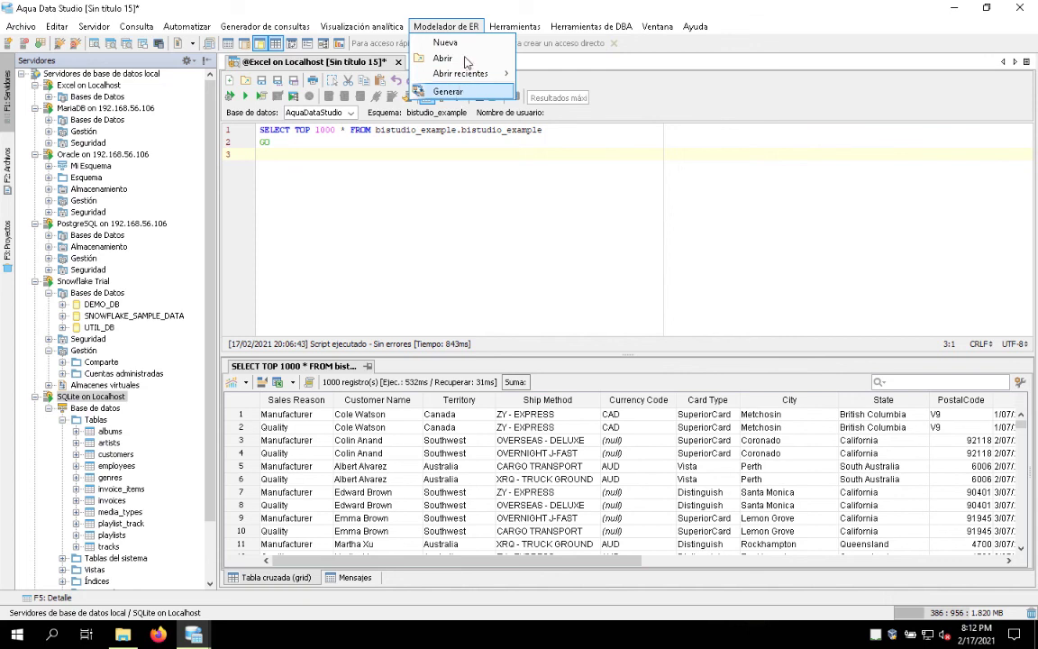
left_click(423, 42)
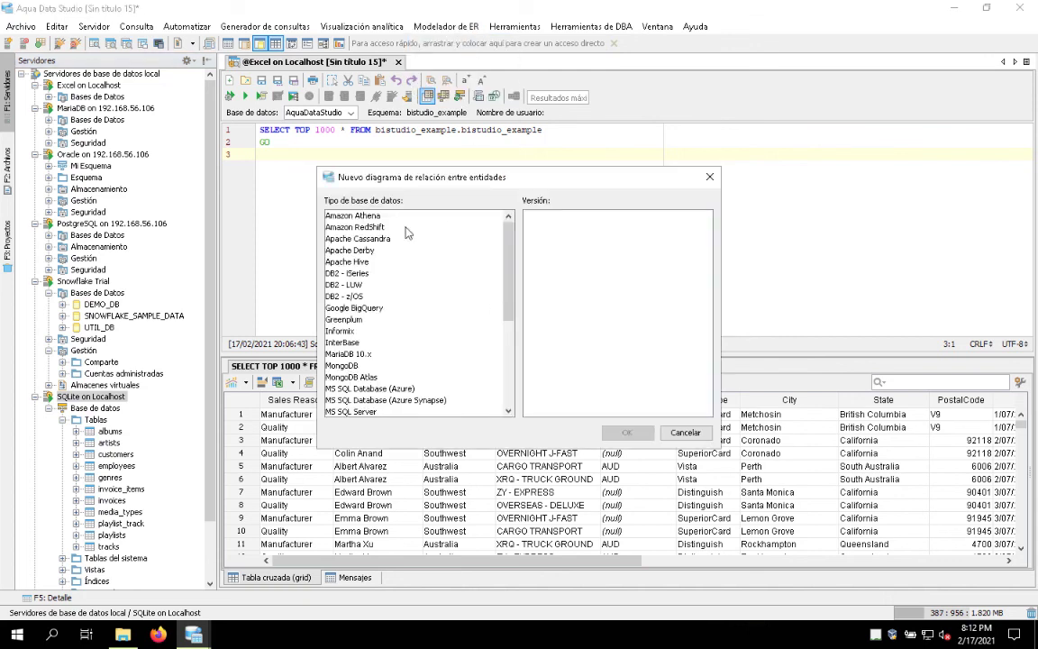
left_click(710, 176)
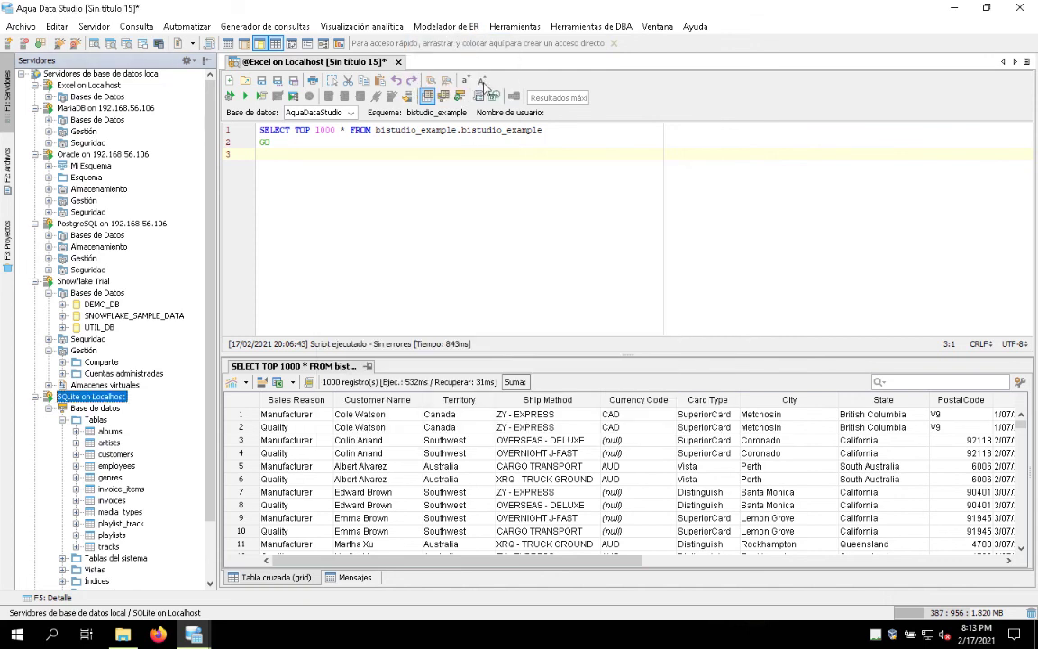
Generate an entity-relationship diagram from all tables of the sakila database on the MariaDB server.
left_click(446, 26)
left_click(440, 90)
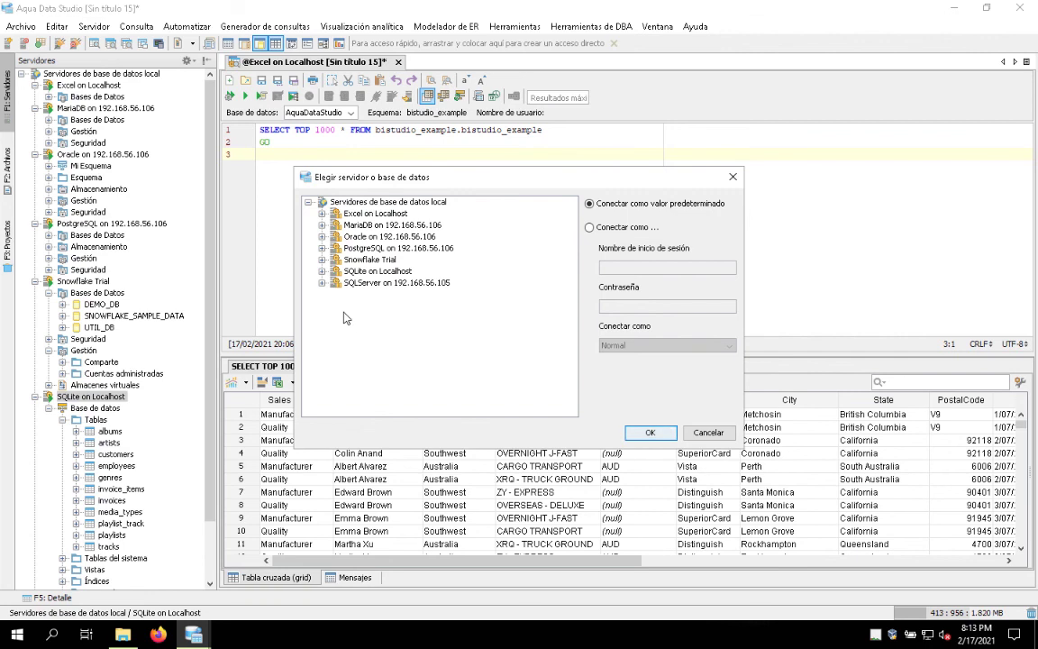
left_click(322, 225)
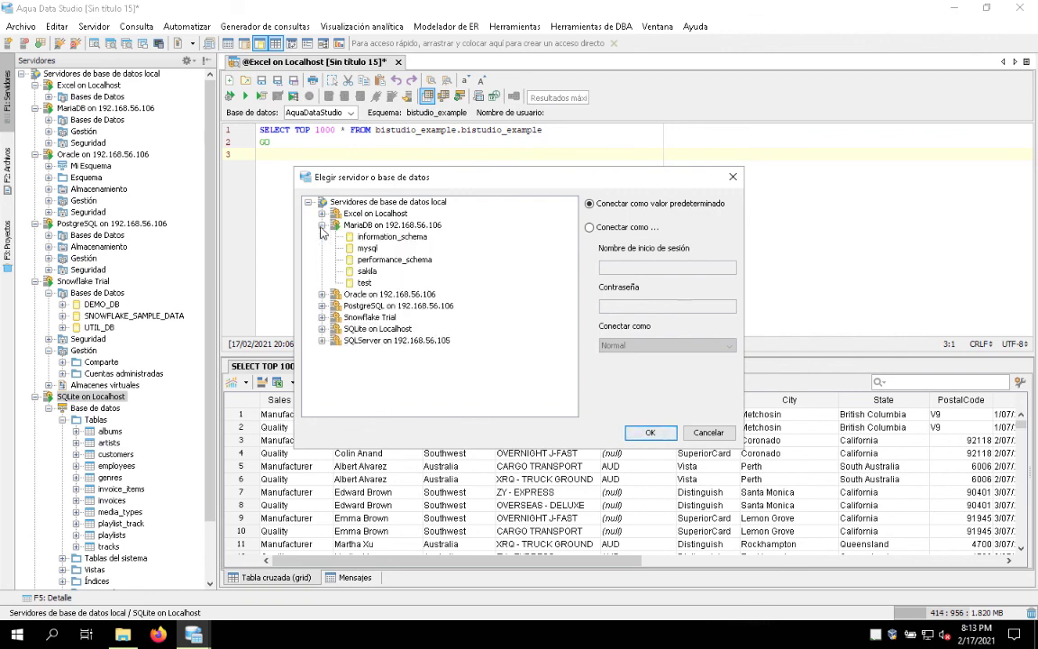
left_click(367, 271)
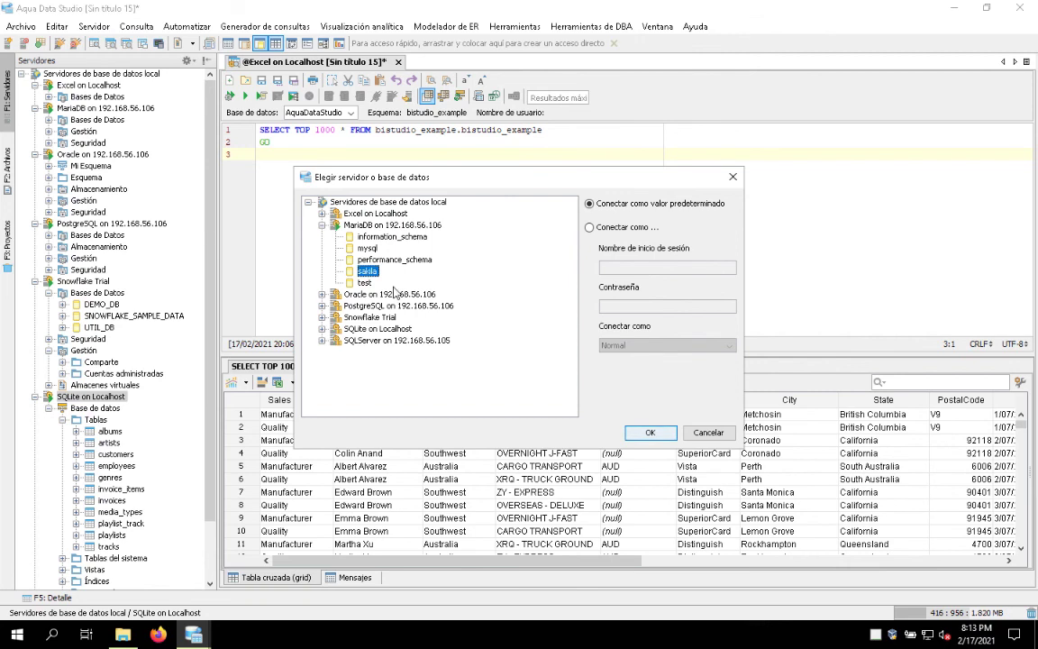
left_click(645, 440)
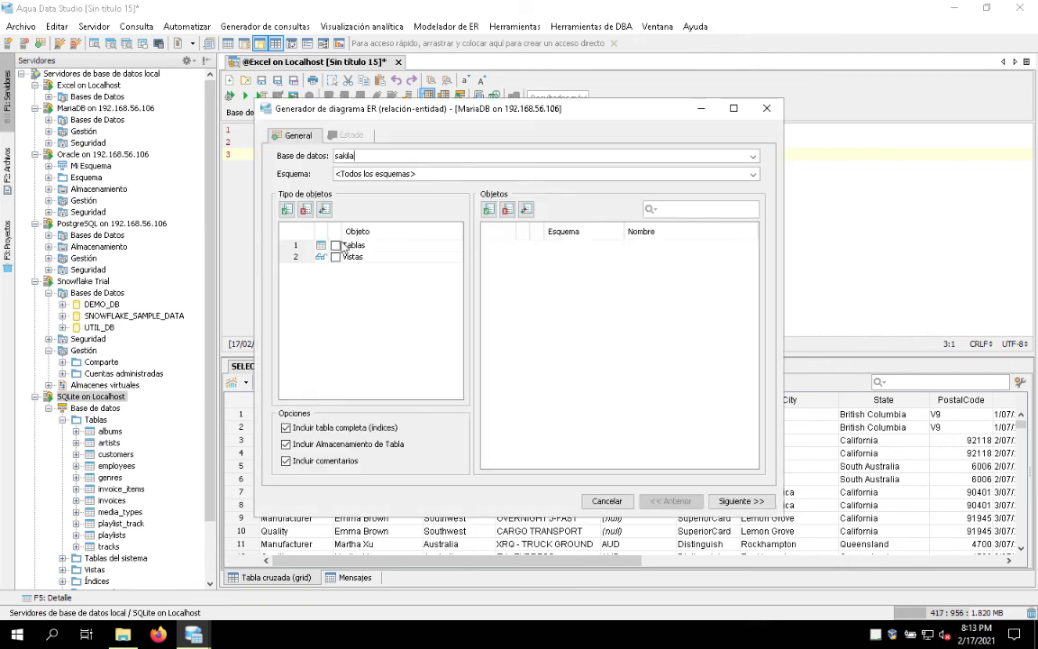
left_click(335, 245)
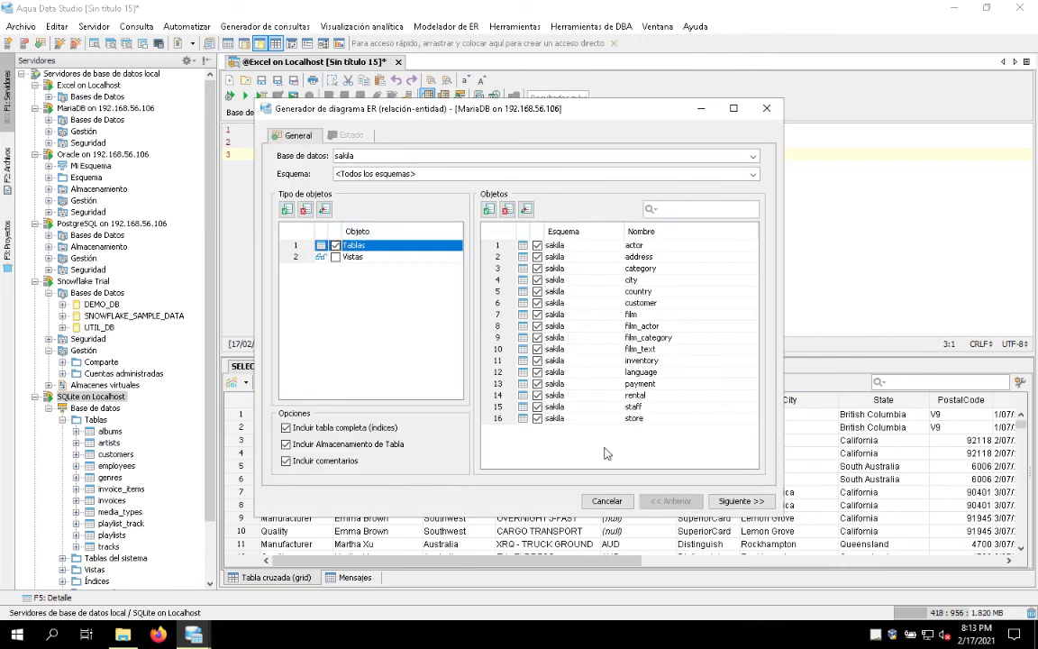
left_click(737, 501)
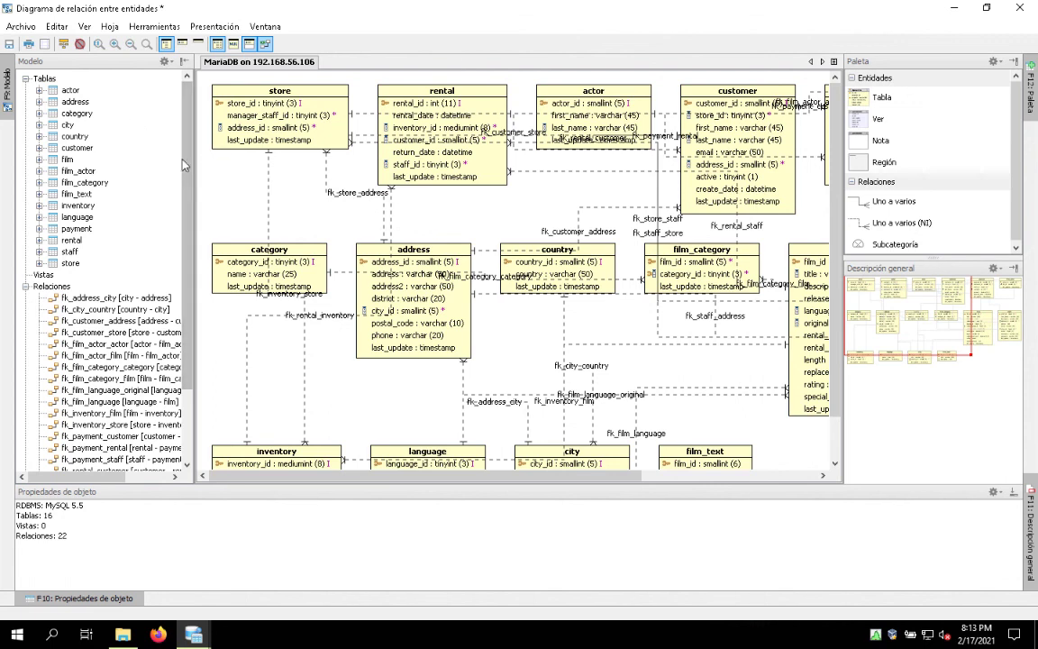
Widen the diagram canvas on both sides and shift the store and rental tables slightly from their original places.
left_click_drag(192, 158, 149, 158)
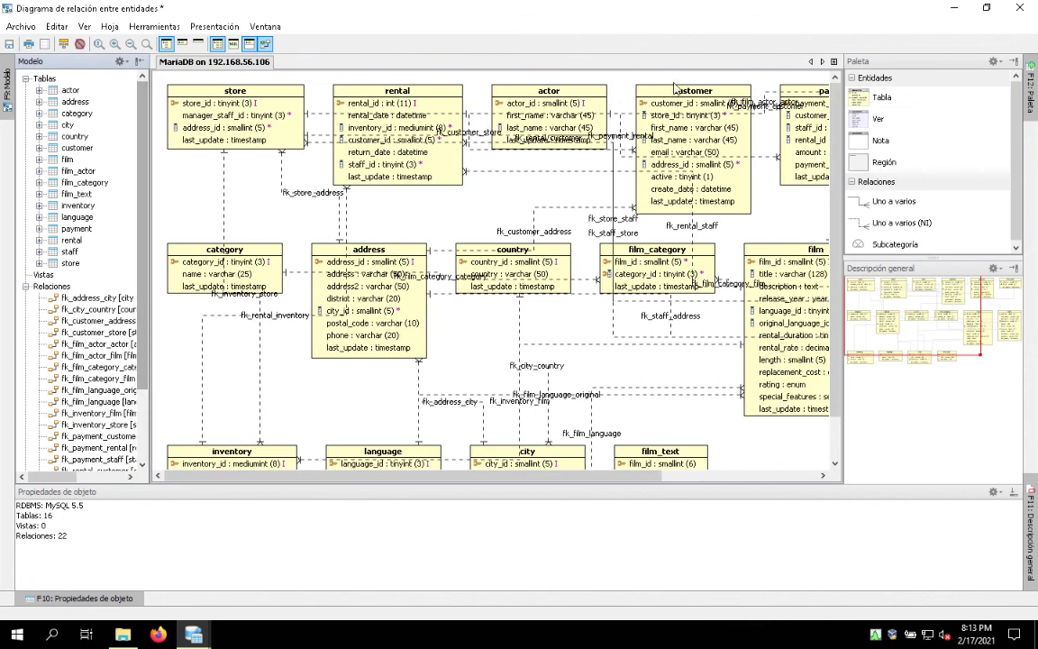
left_click_drag(842, 107, 907, 106)
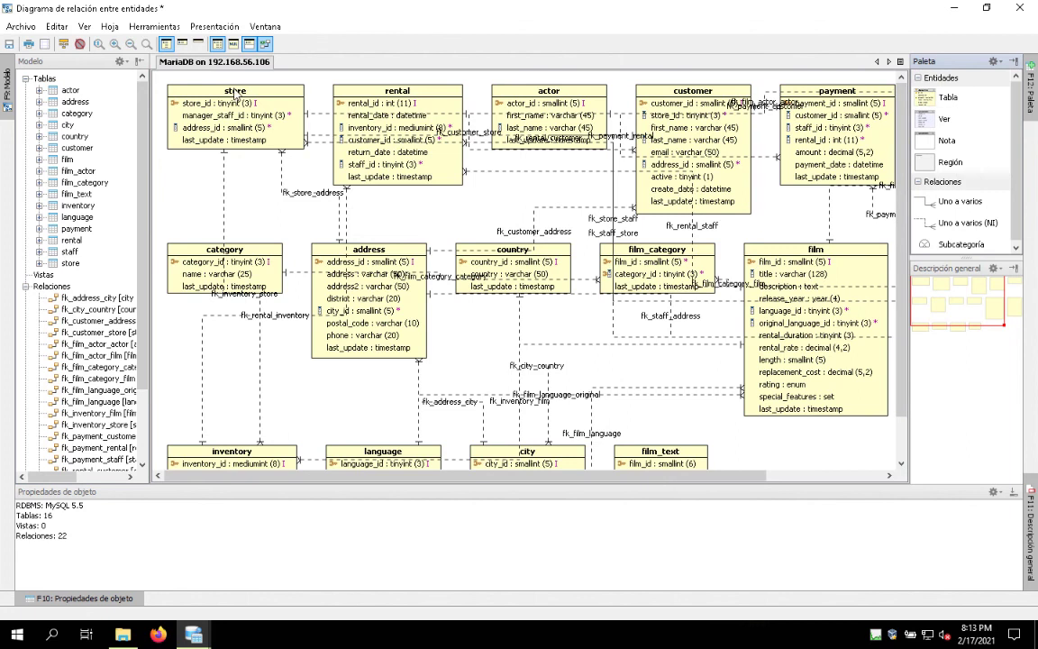
left_click_drag(236, 93, 228, 108)
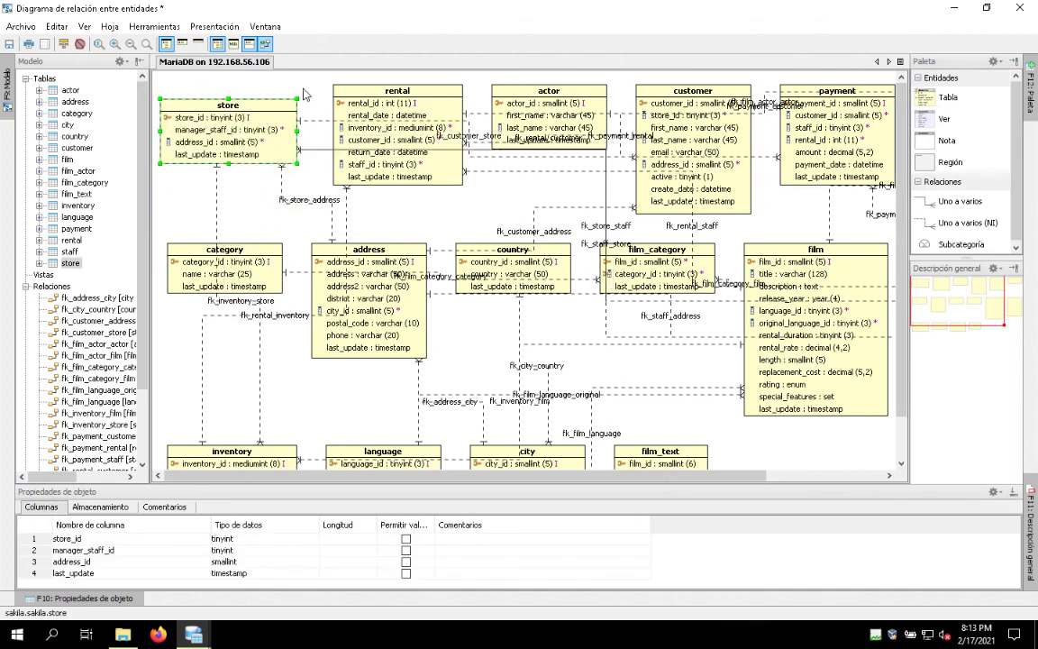
left_click_drag(334, 91, 342, 97)
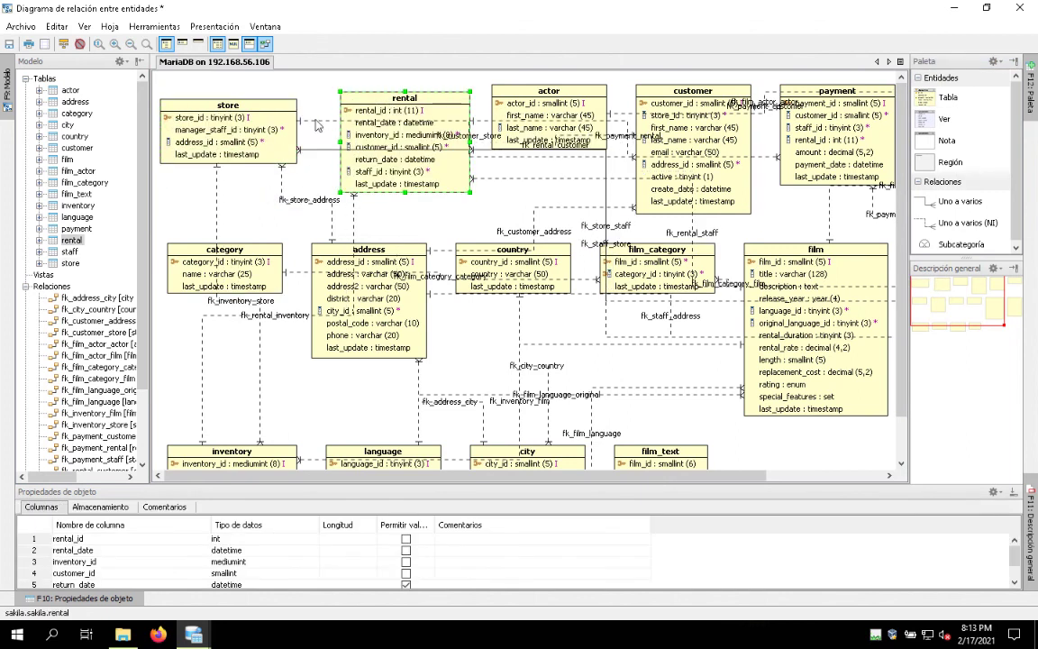
View the store table's properties and the server choices for comparing the model with a database, leaving both unchanged.
double_click(244, 108)
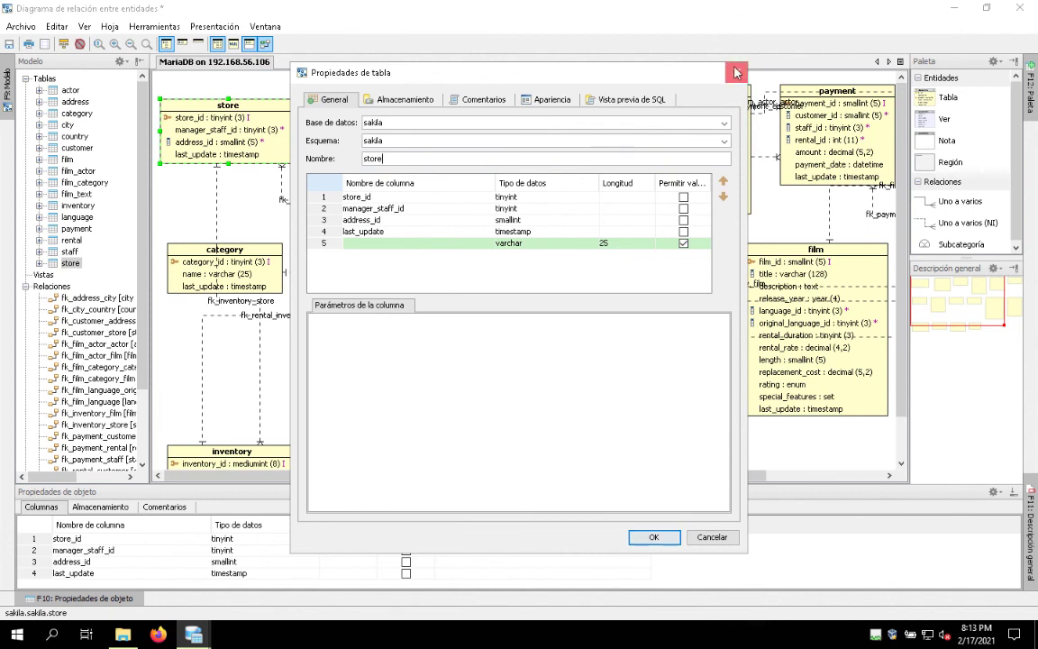
key("Escape")
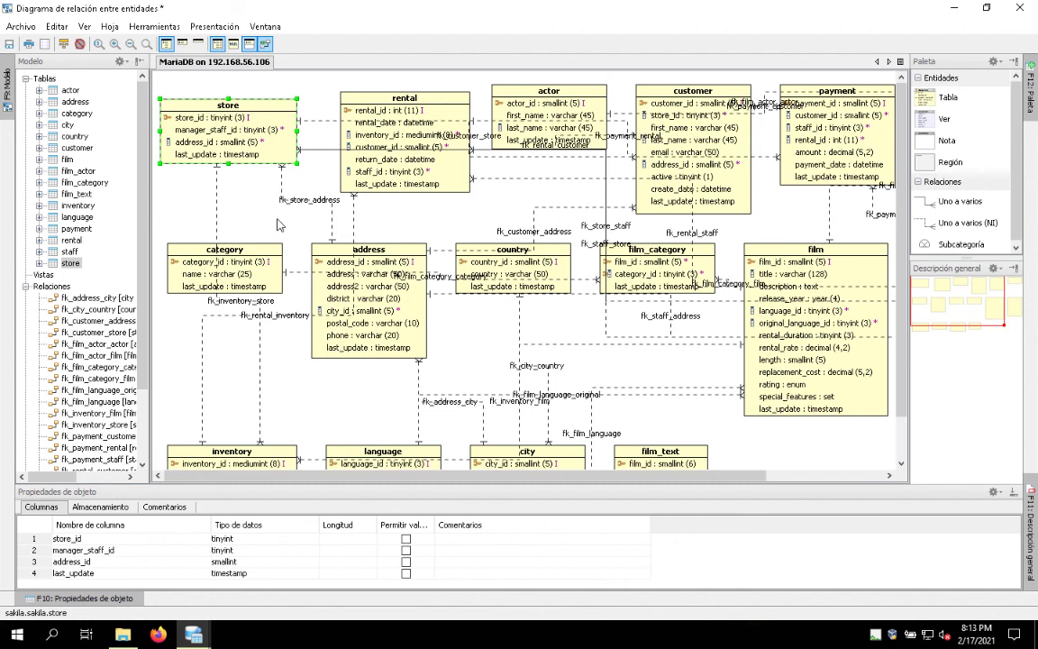
left_click(157, 27)
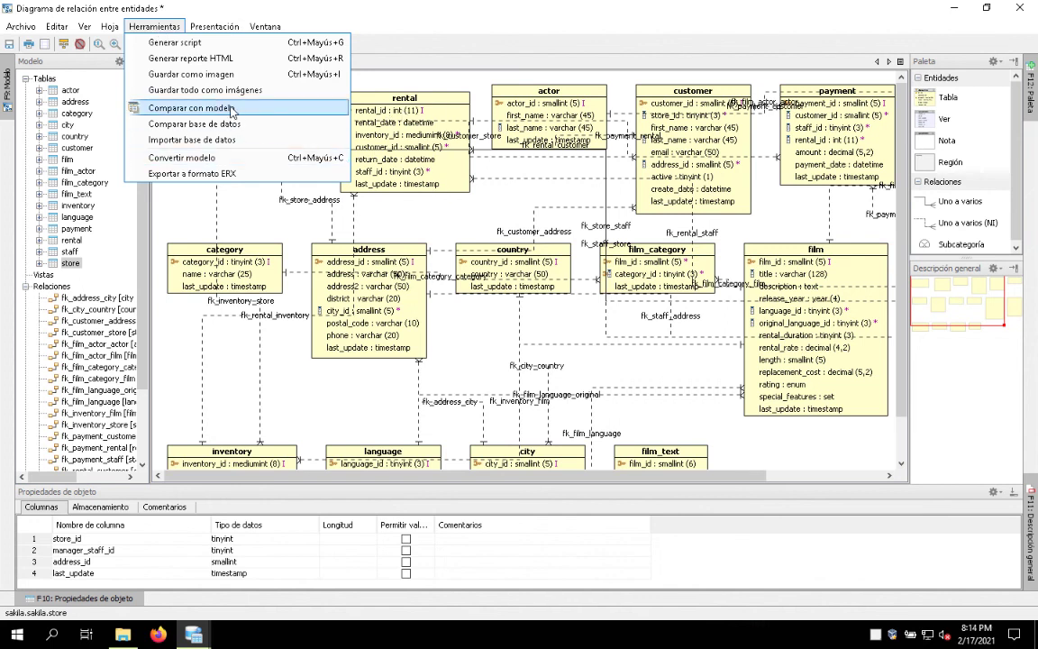
left_click(251, 127)
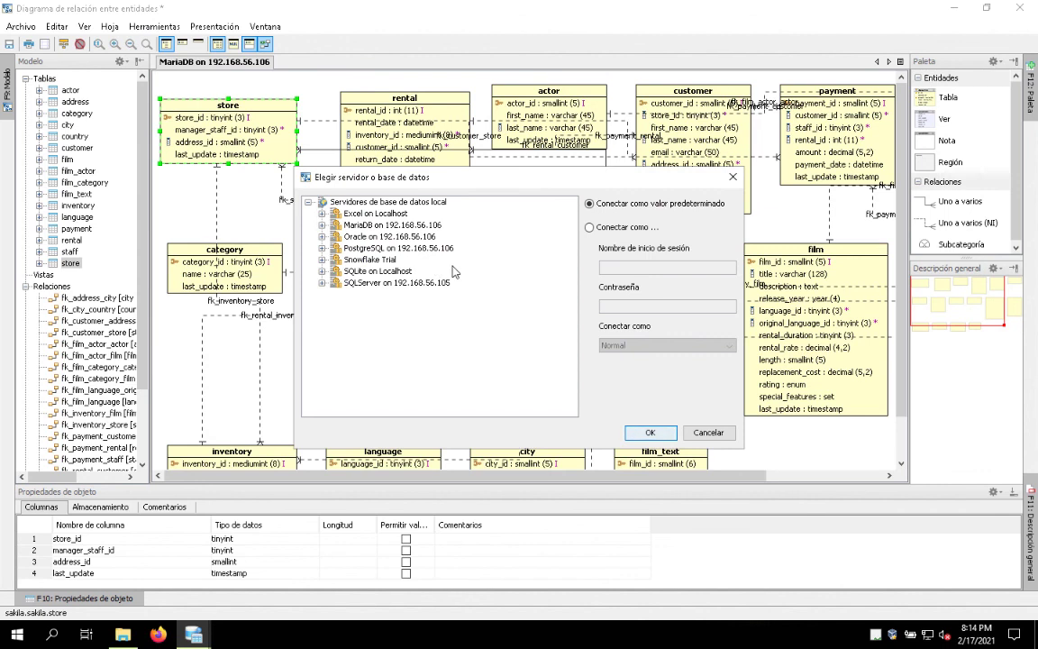
left_click(709, 432)
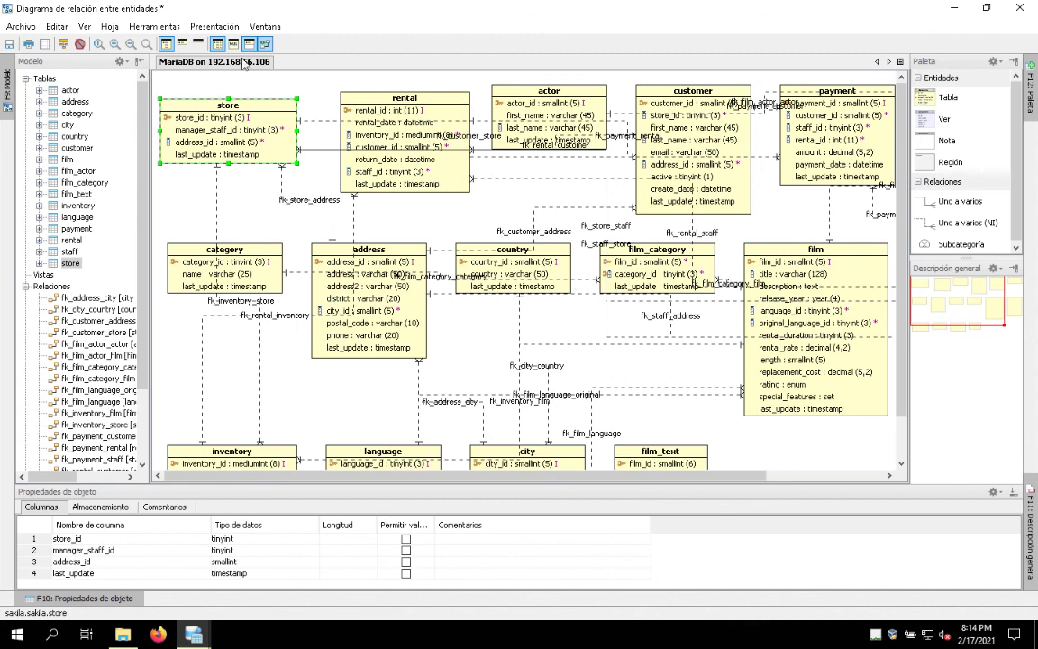
View the database types for a new diagram from the modeler, cancel, and return to the main window.
left_click(20, 26)
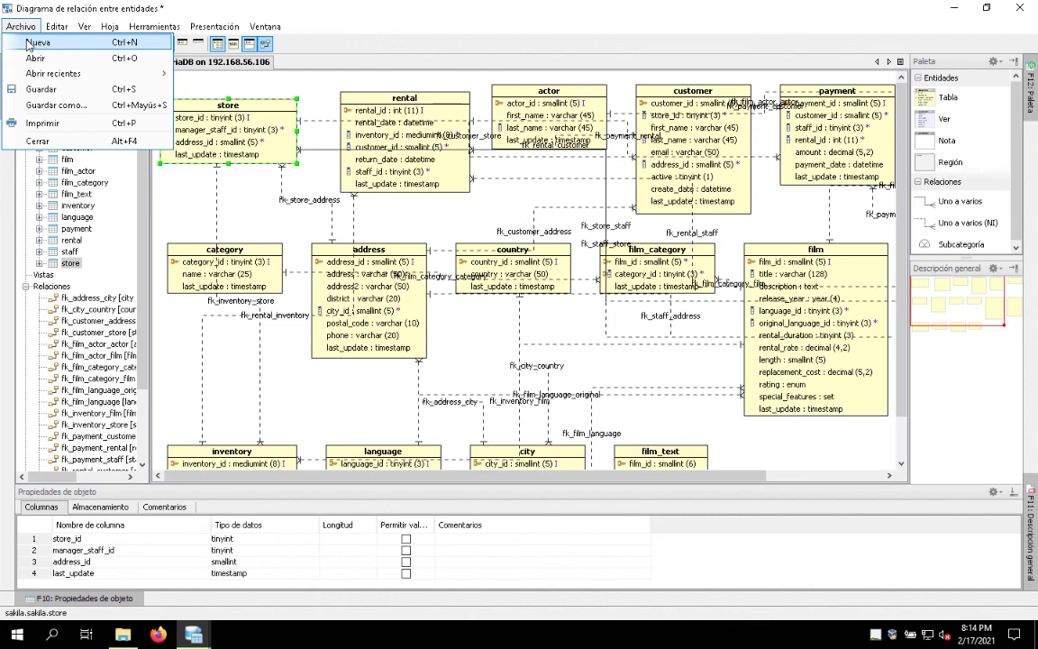
left_click(27, 43)
left_click(455, 301)
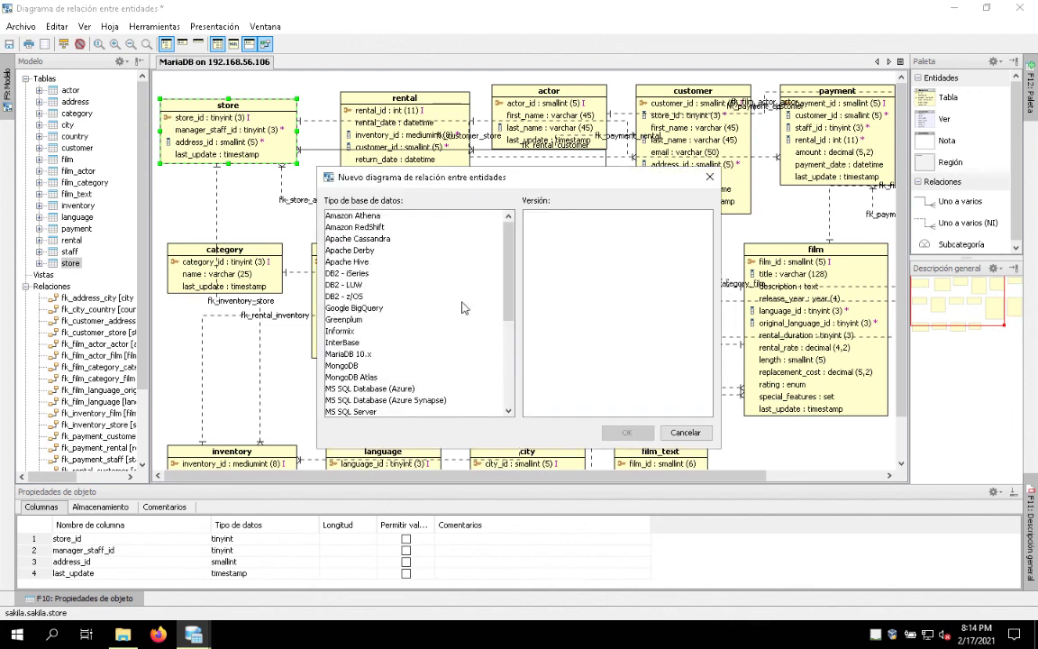
left_click(685, 433)
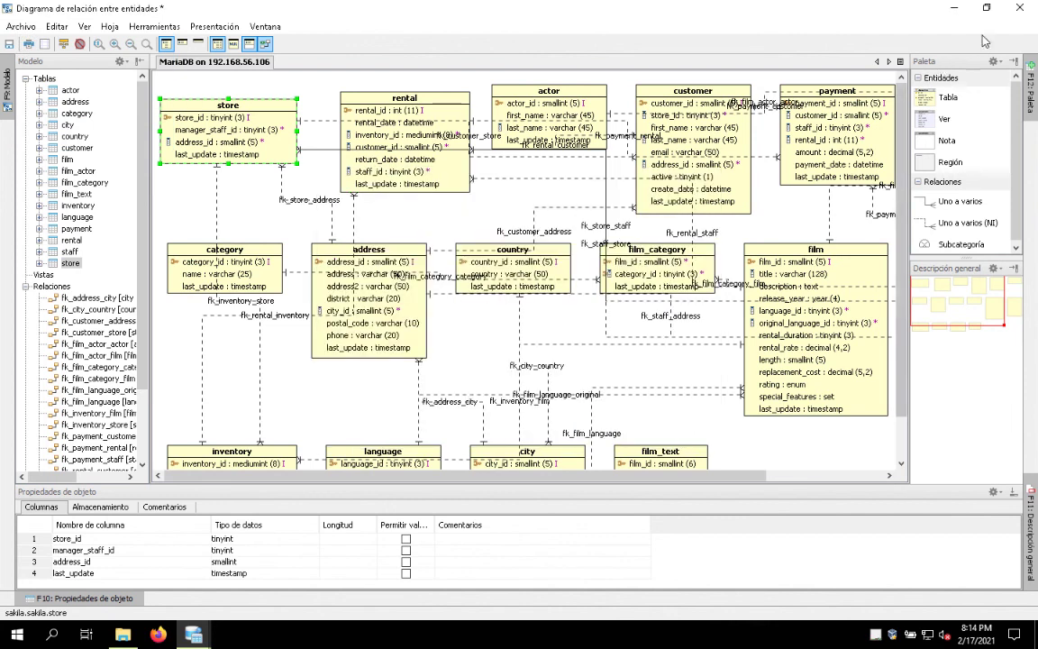
key("ctrl+n")
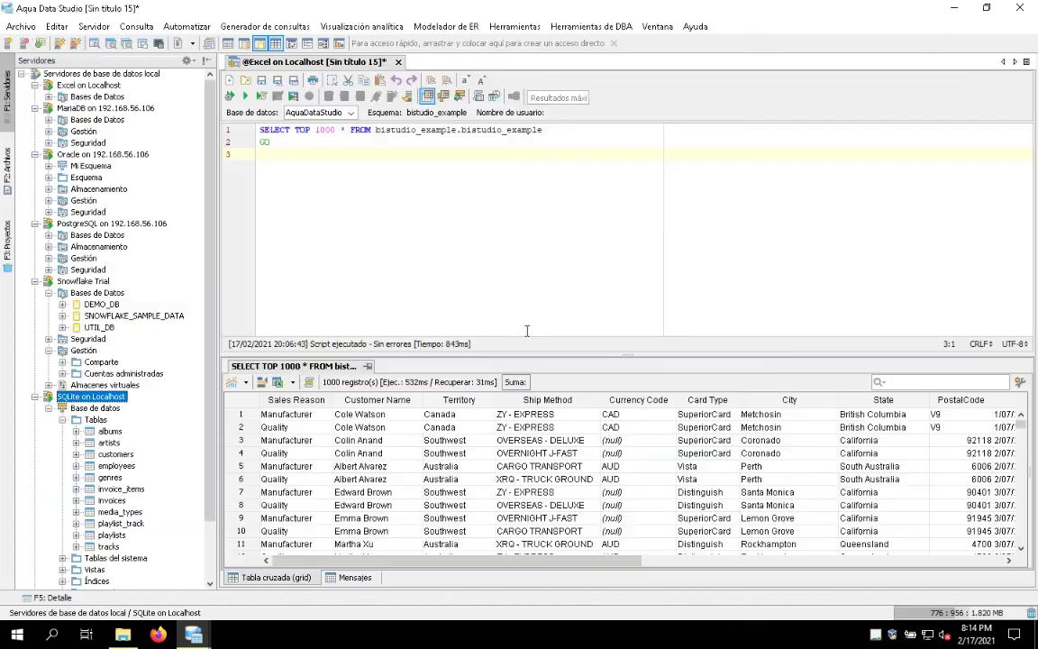
Expand the SQL Server's database list and select the GIM database.
left_click(518, 331)
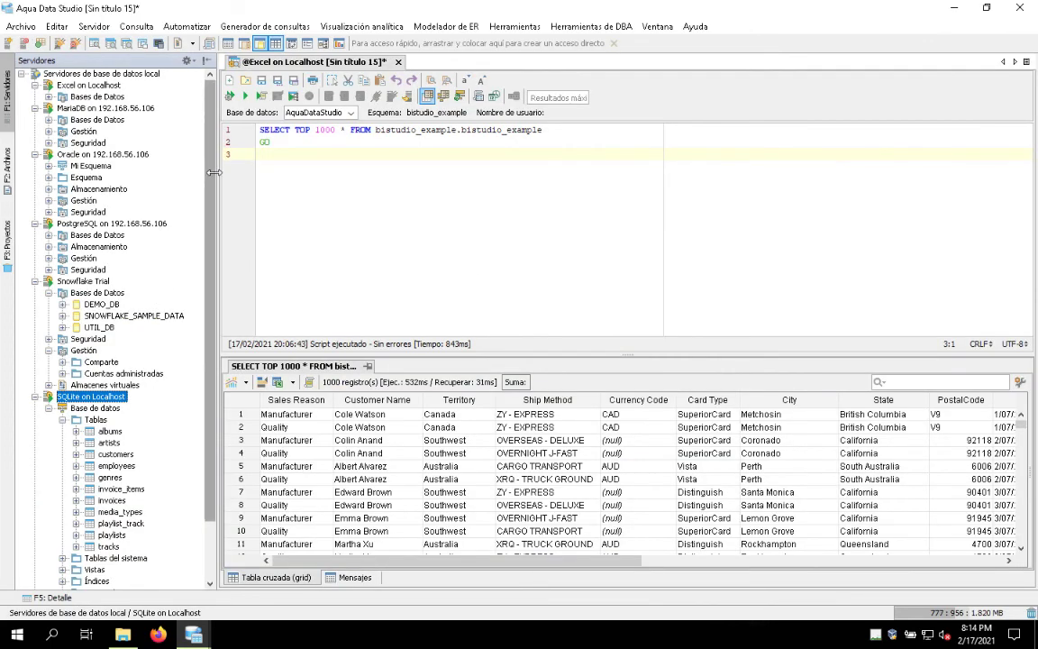
scroll(210, 186, "down", 2)
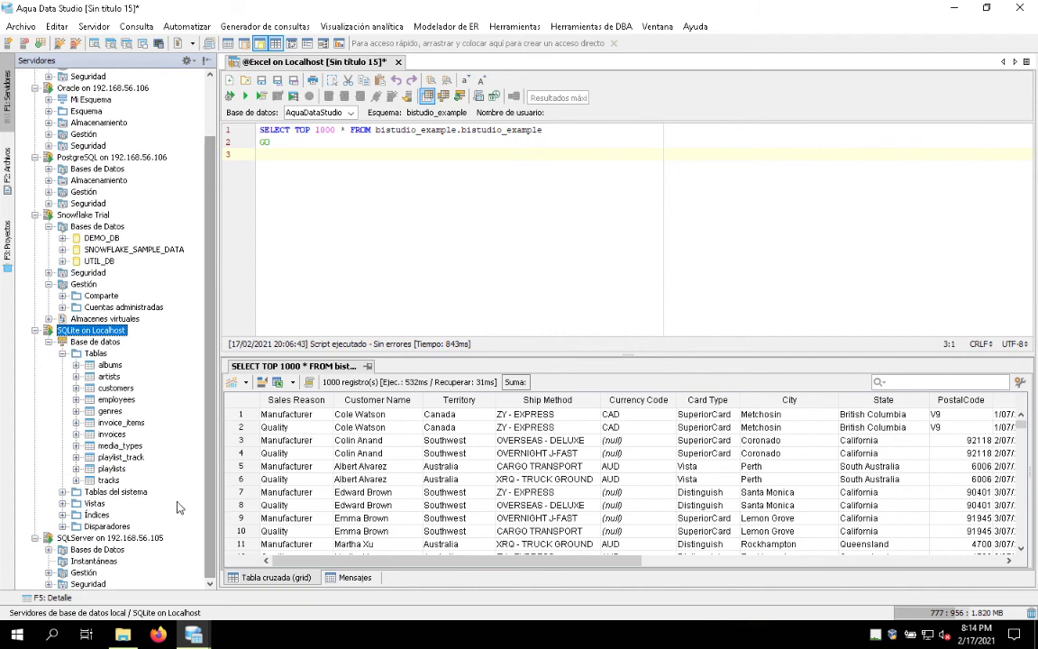
left_click(50, 550)
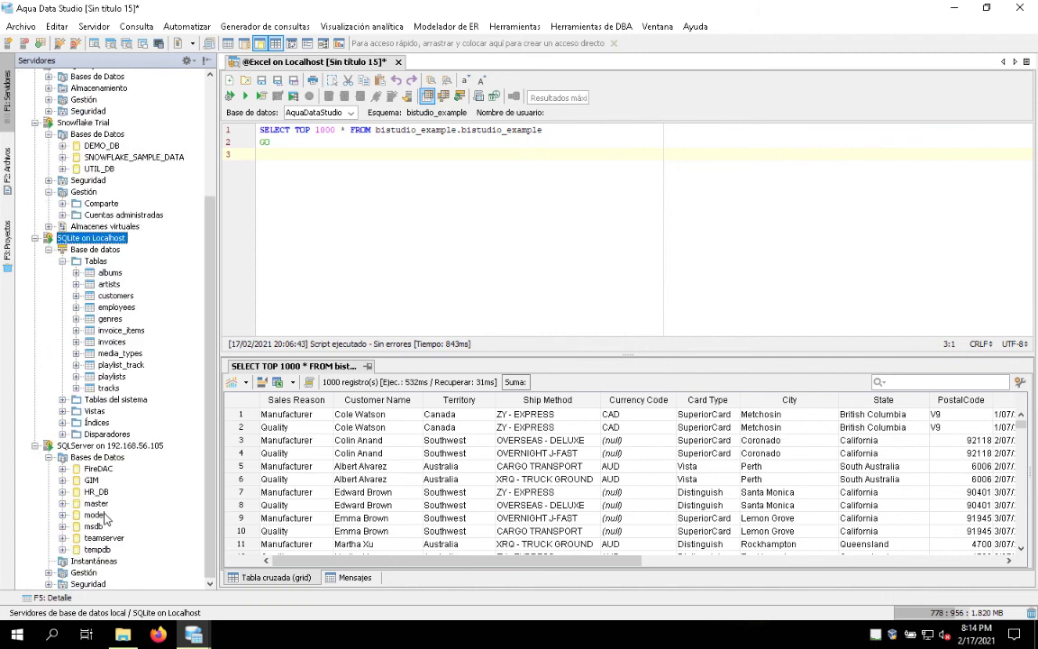
left_click(94, 481)
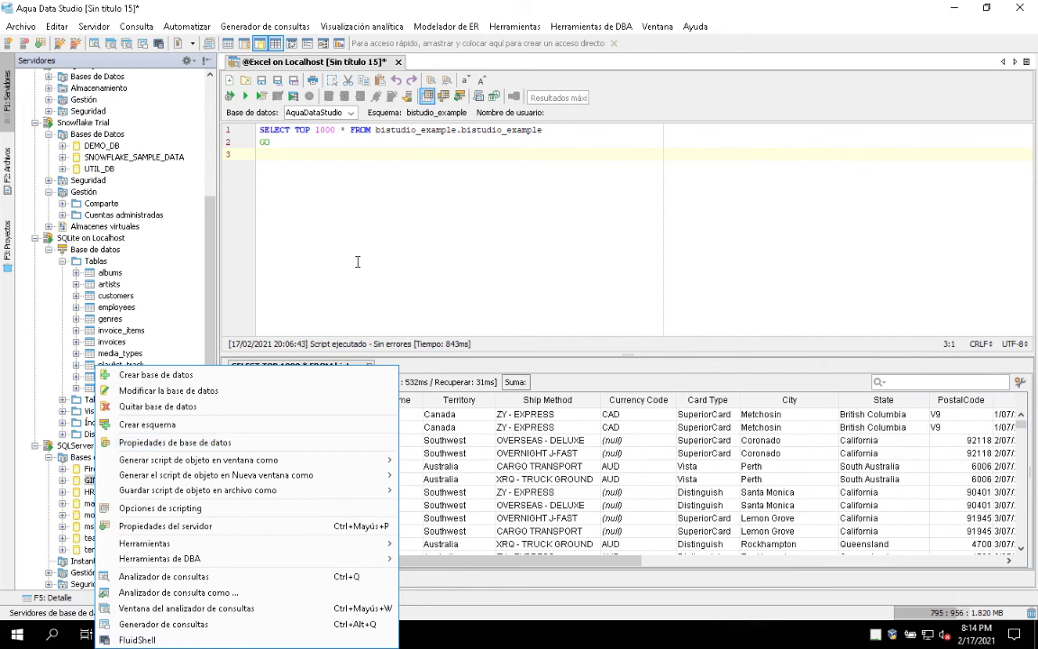
left_click(331, 190)
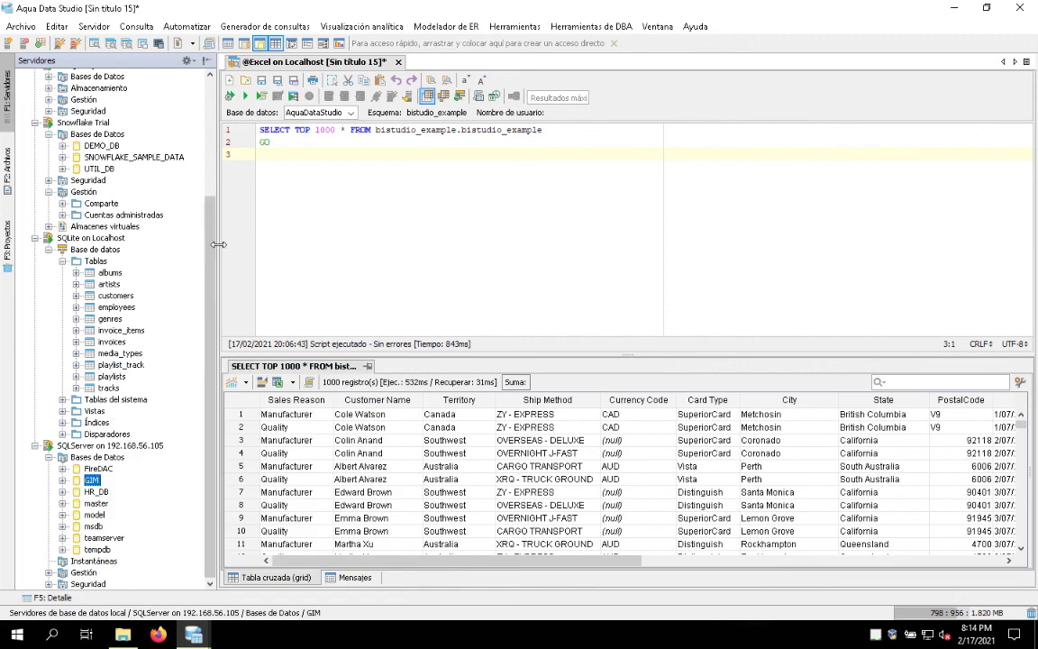
Generate an entity-relationship diagram of all the dbo tables in the SQL Server's GIM database, then return to the main window.
left_click(446, 27)
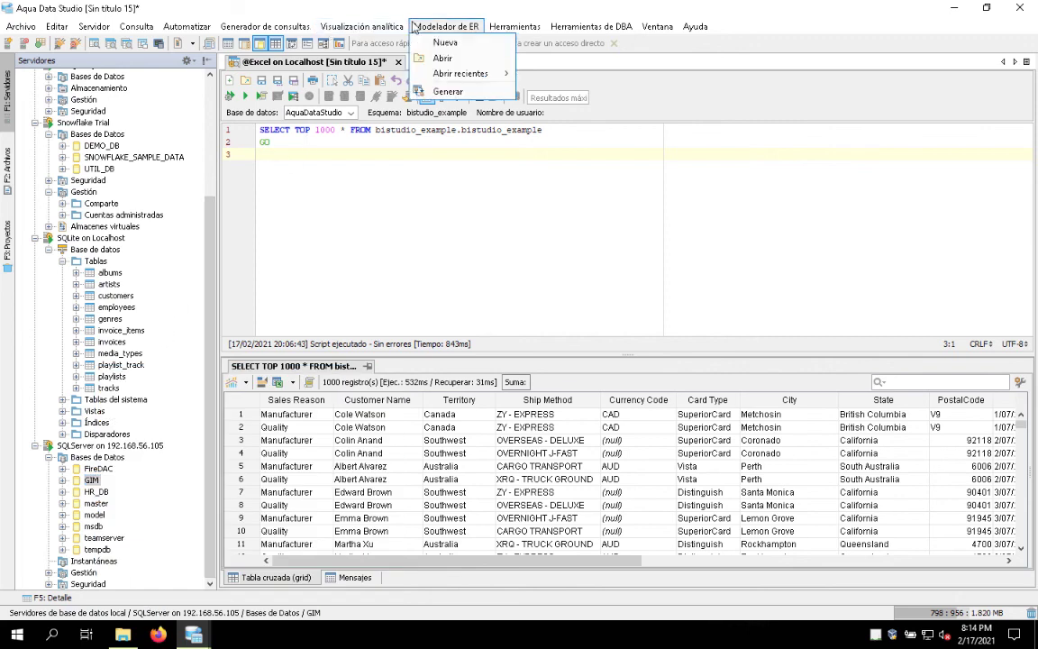
left_click(469, 91)
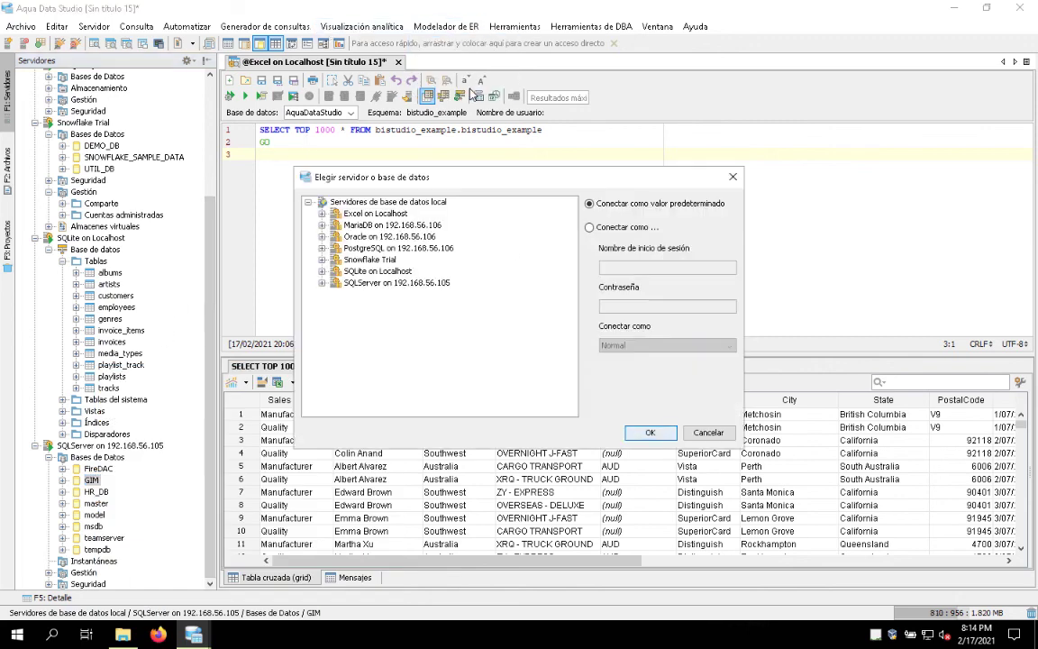
double_click(373, 284)
left_click(365, 306)
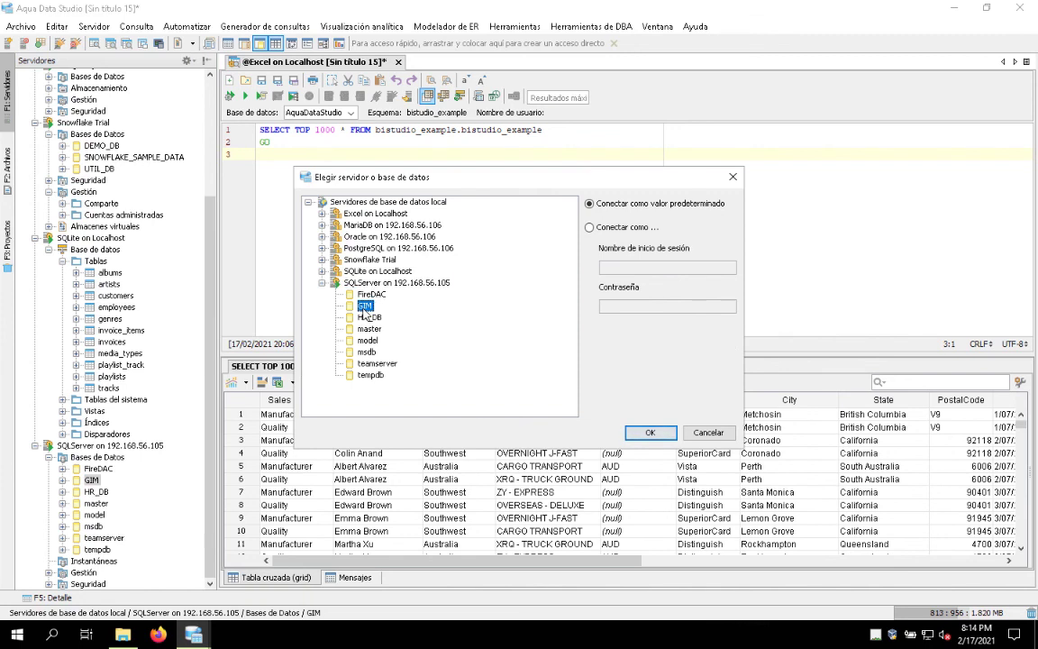
left_click(647, 432)
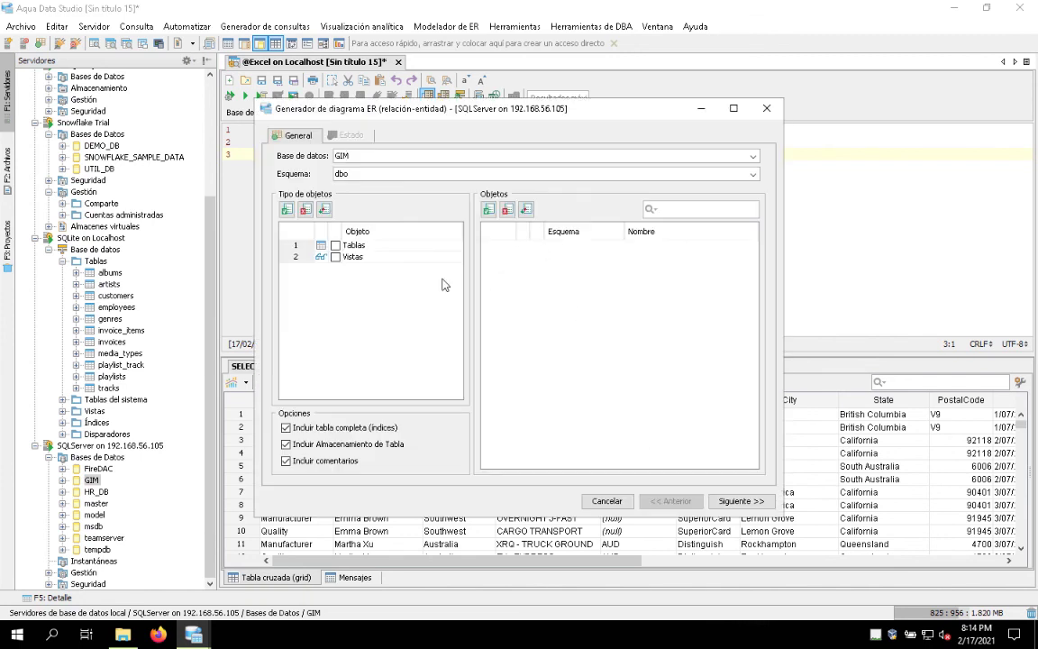
left_click(336, 247)
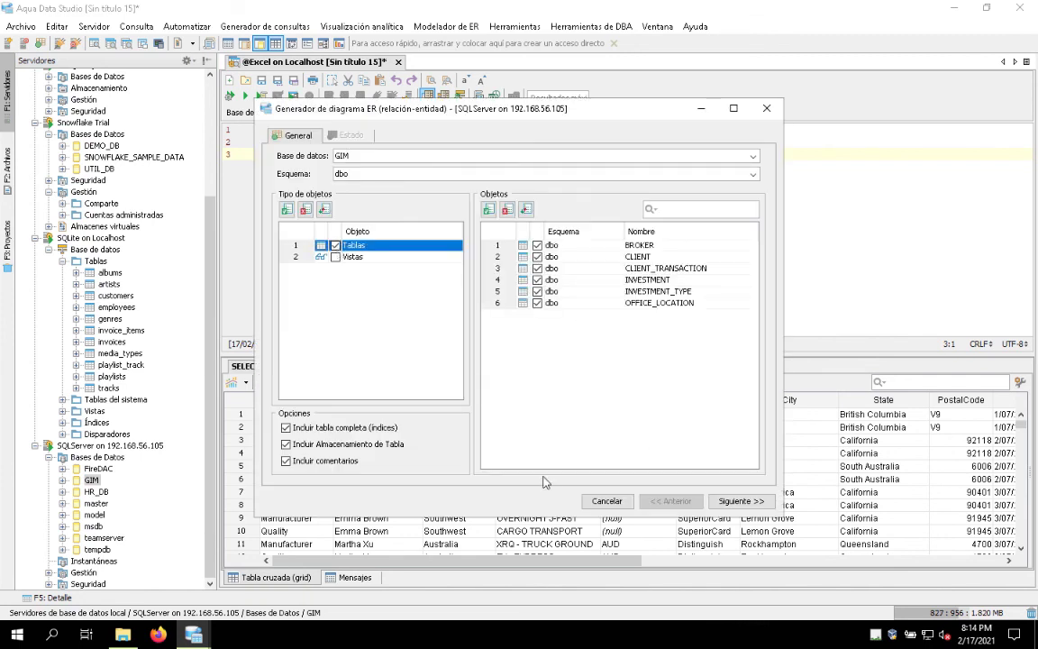
left_click(742, 502)
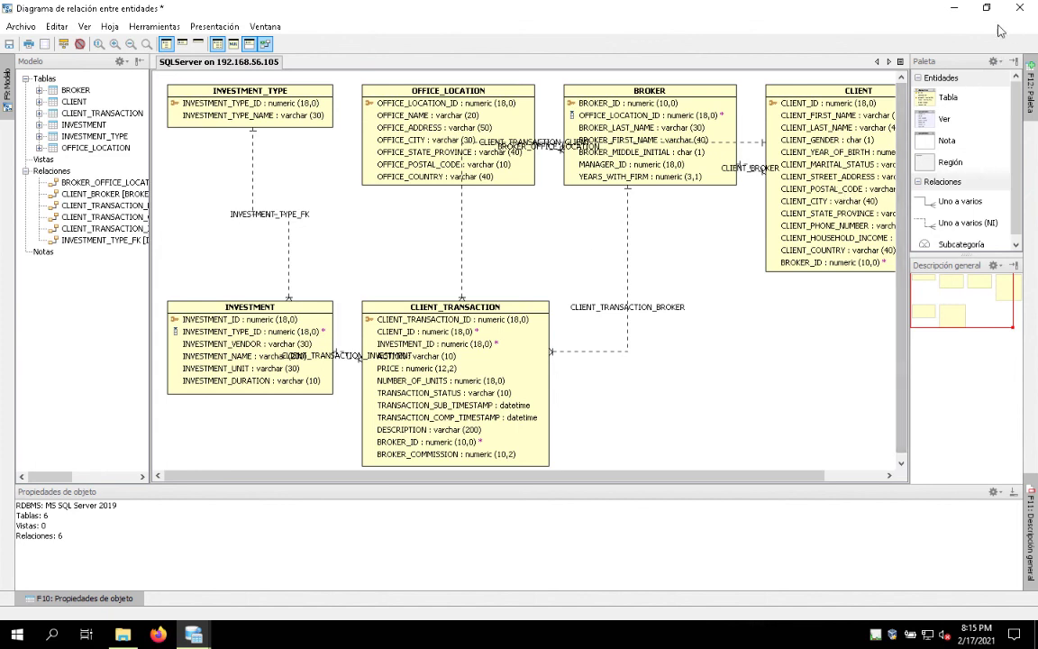
left_click(955, 7)
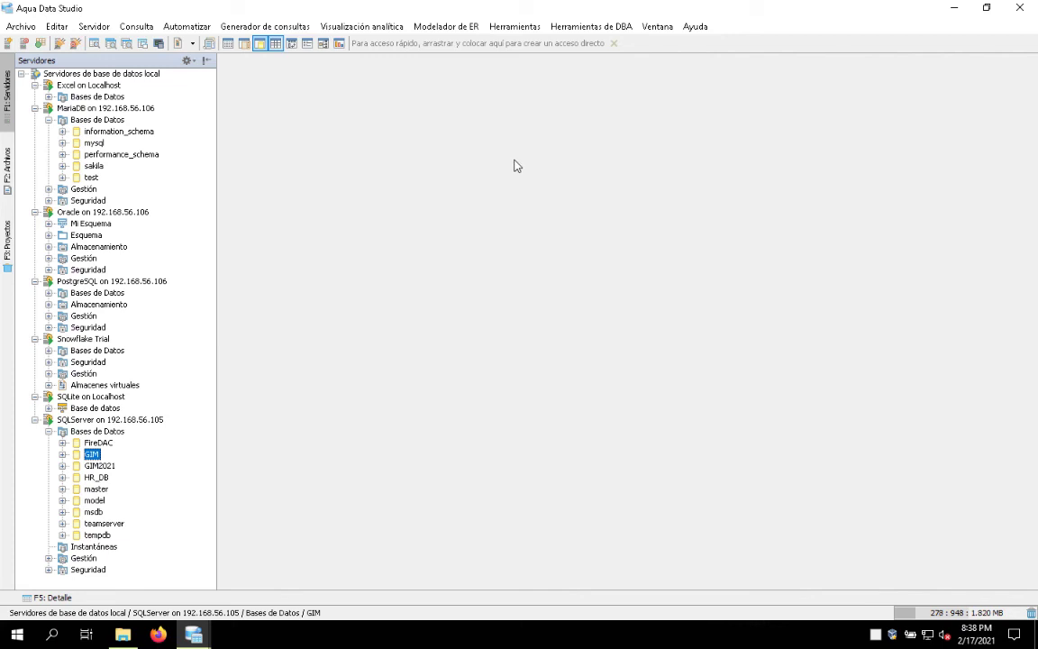
Expand the tables of the SQL Server's GIM database and start a data export for the dbo.CLIENT table.
left_click(99, 420)
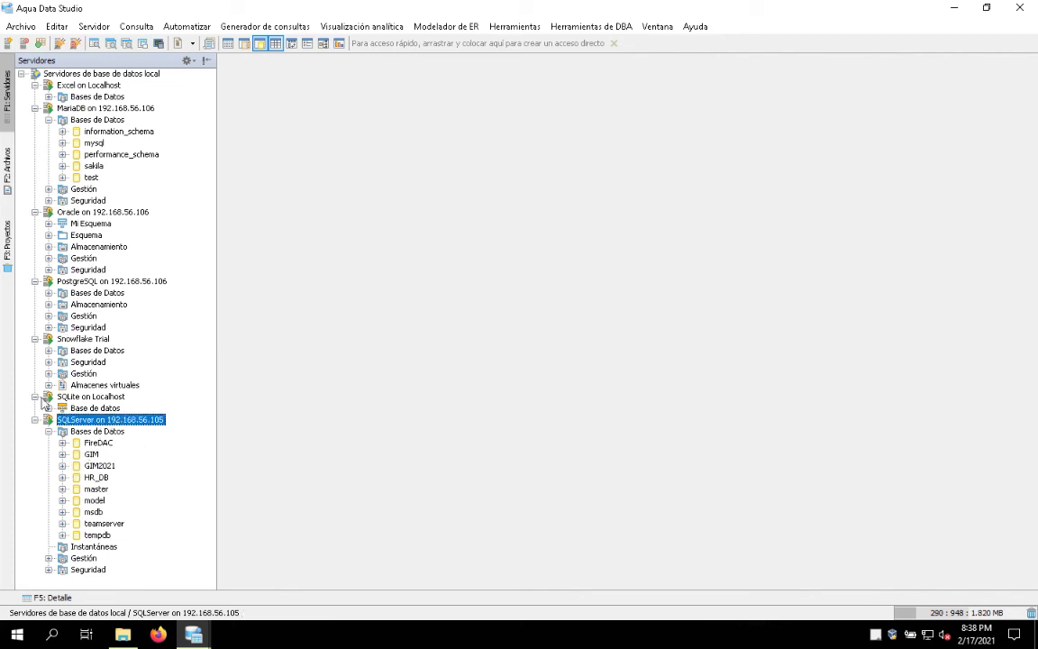
left_click(62, 455)
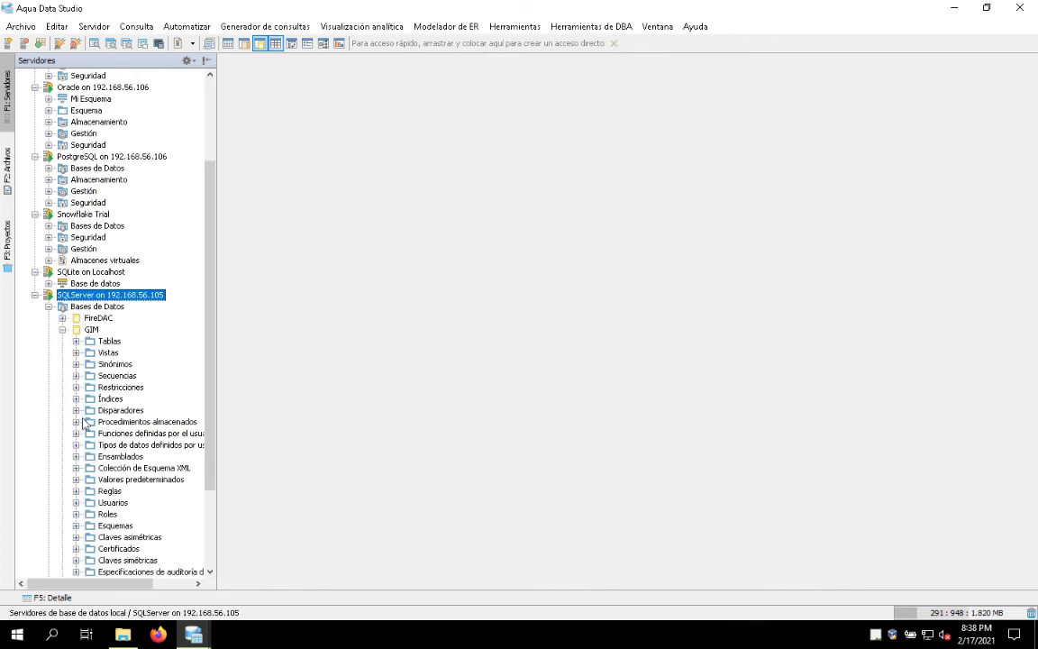
left_click(75, 341)
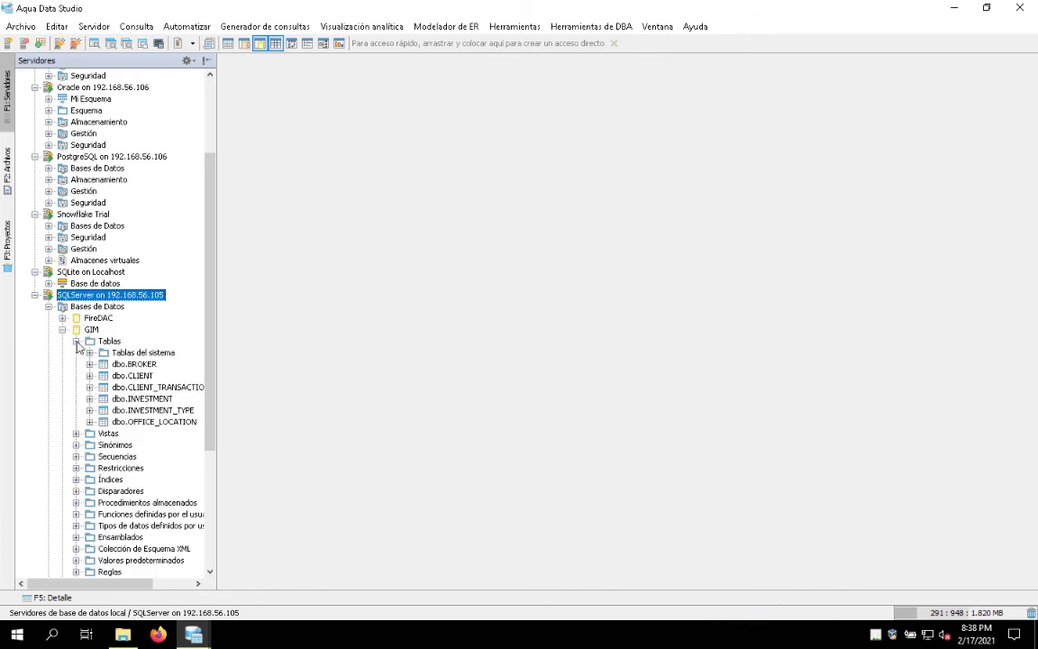
right_click(140, 377)
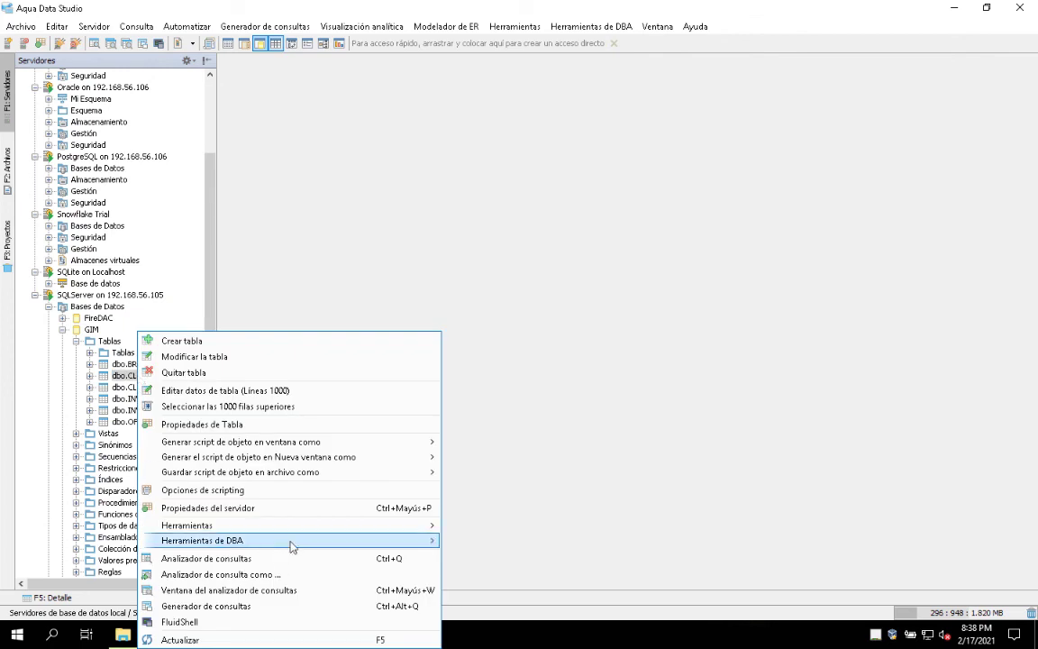
mouse_move(308, 527)
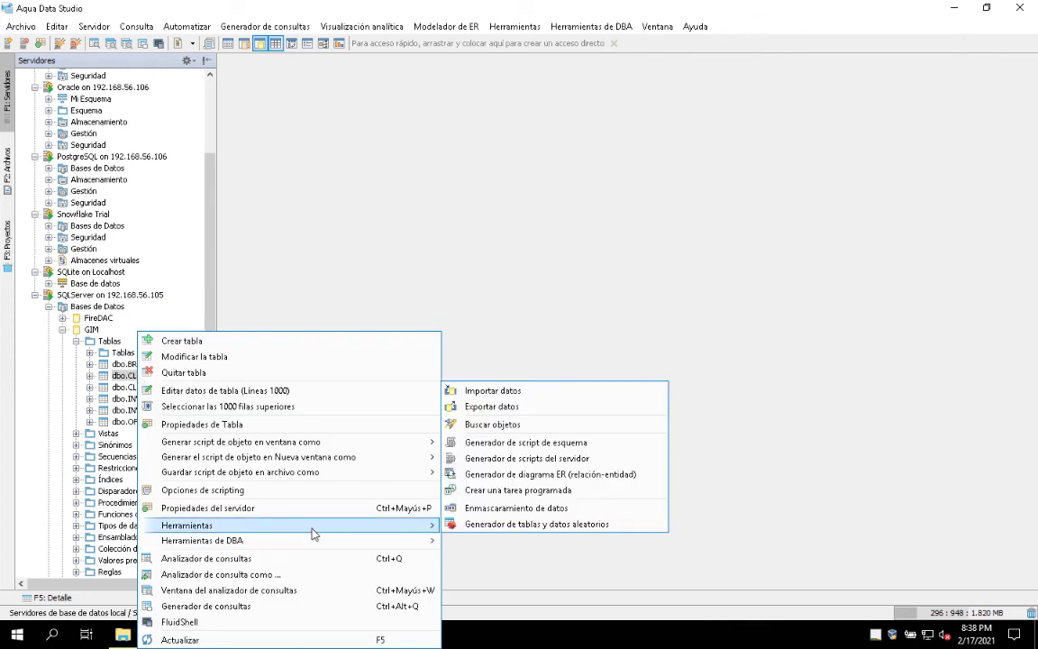
left_click(516, 408)
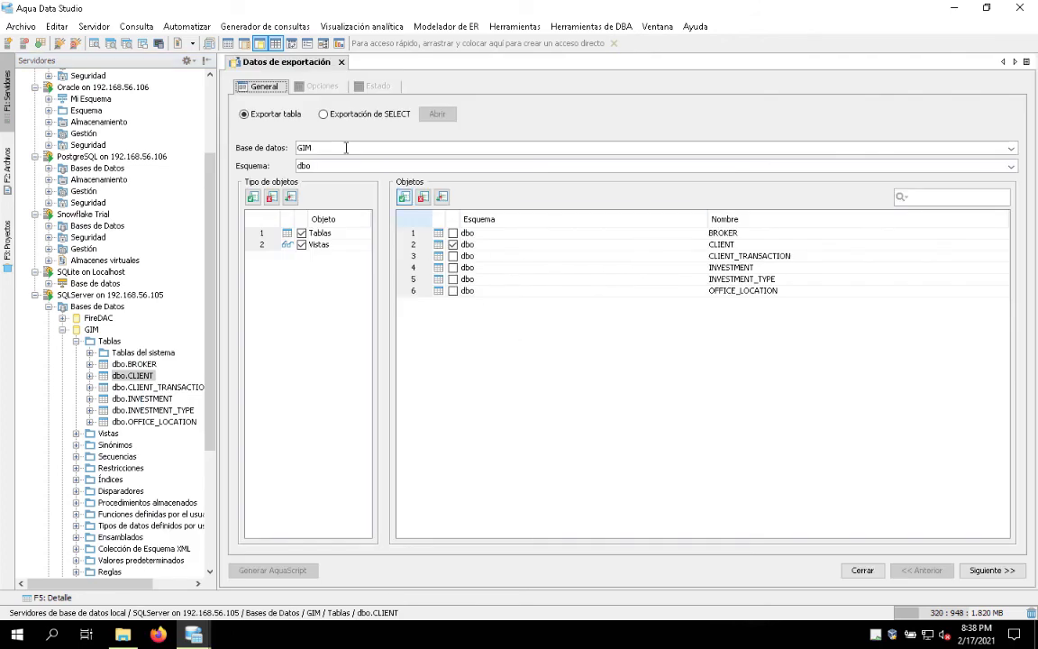
Review the destination and format choices, keep the export preview with delimited data, run the CLIENT export and look through the previewed rows.
left_click(991, 570)
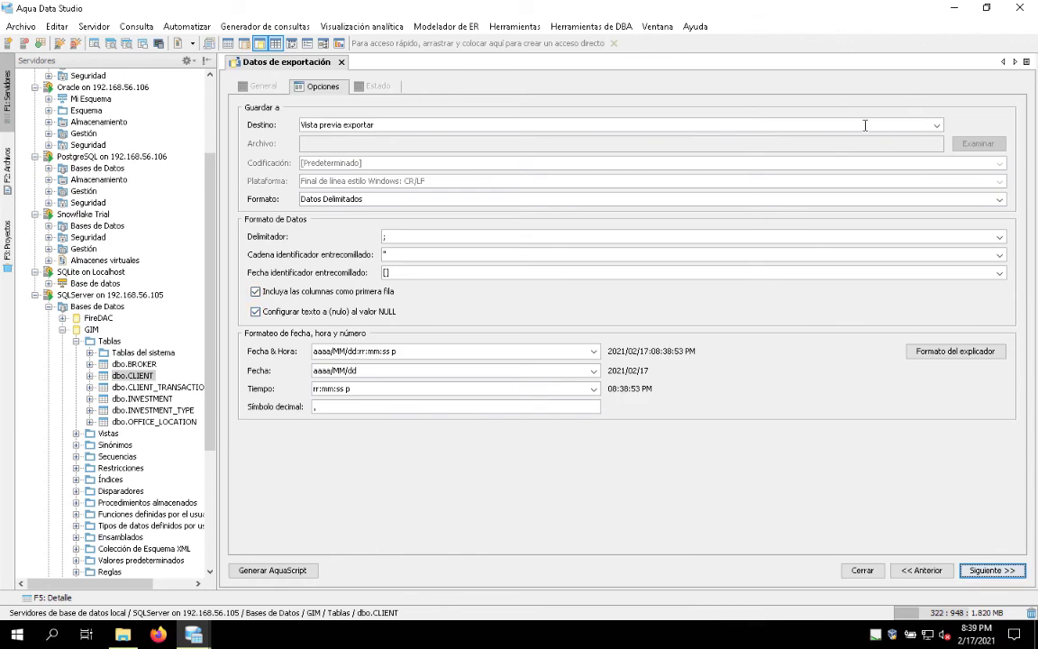
left_click(937, 126)
left_click(939, 126)
left_click(999, 200)
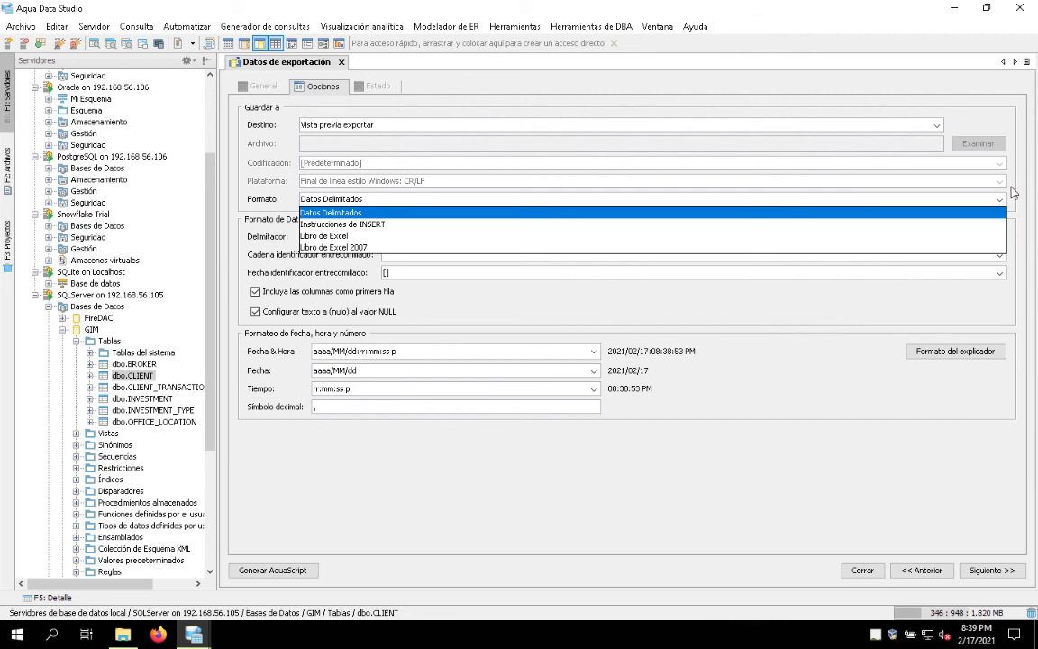
left_click(1013, 193)
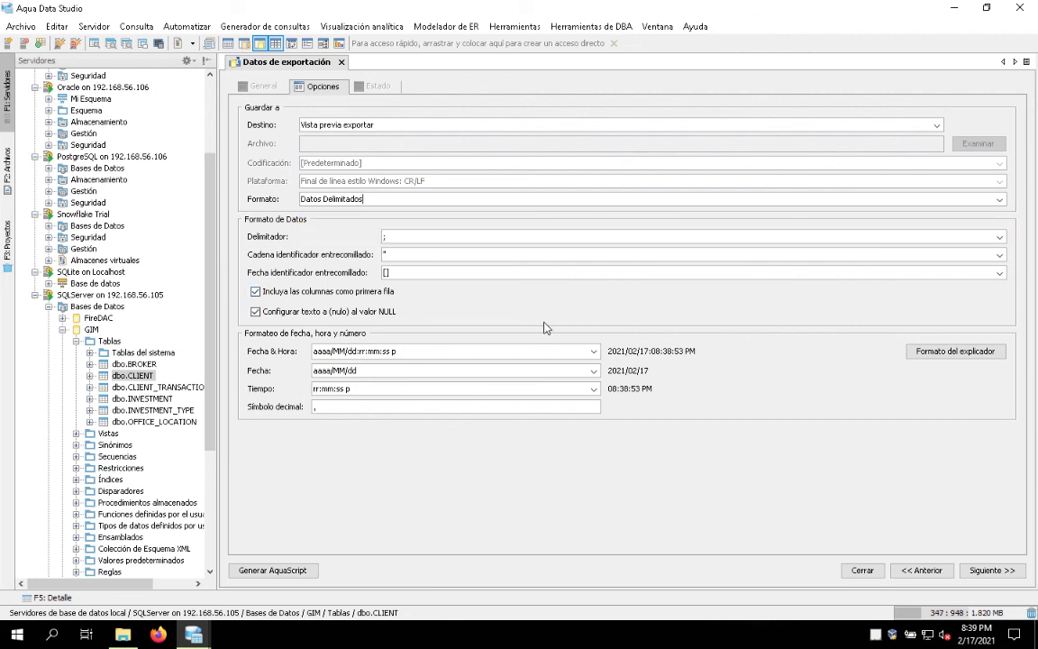
left_click(992, 570)
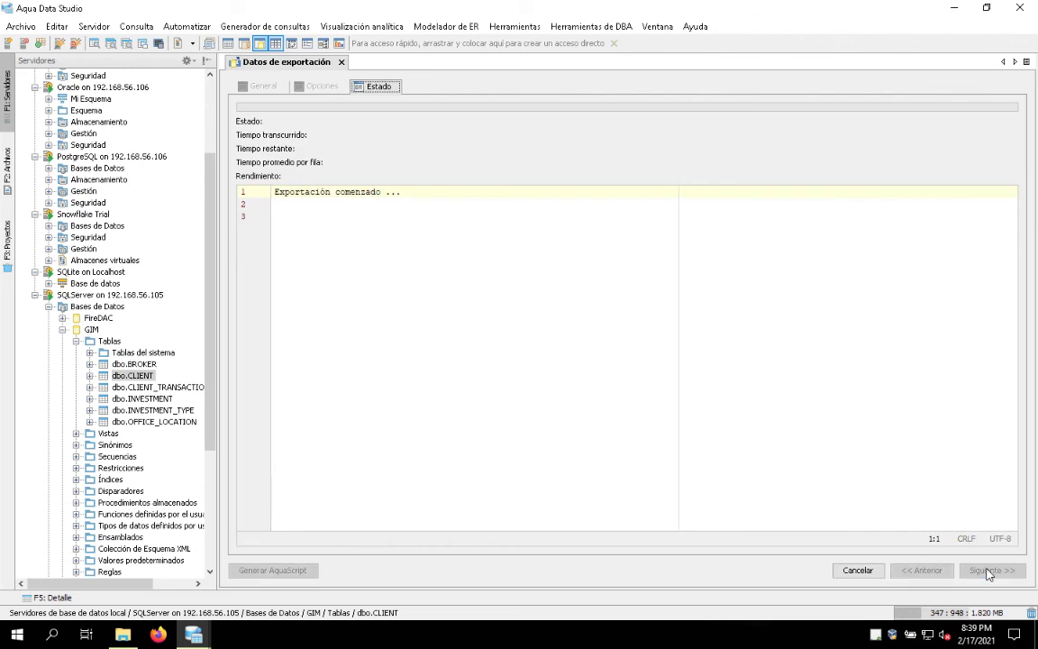
scroll(564, 225, "down", 20)
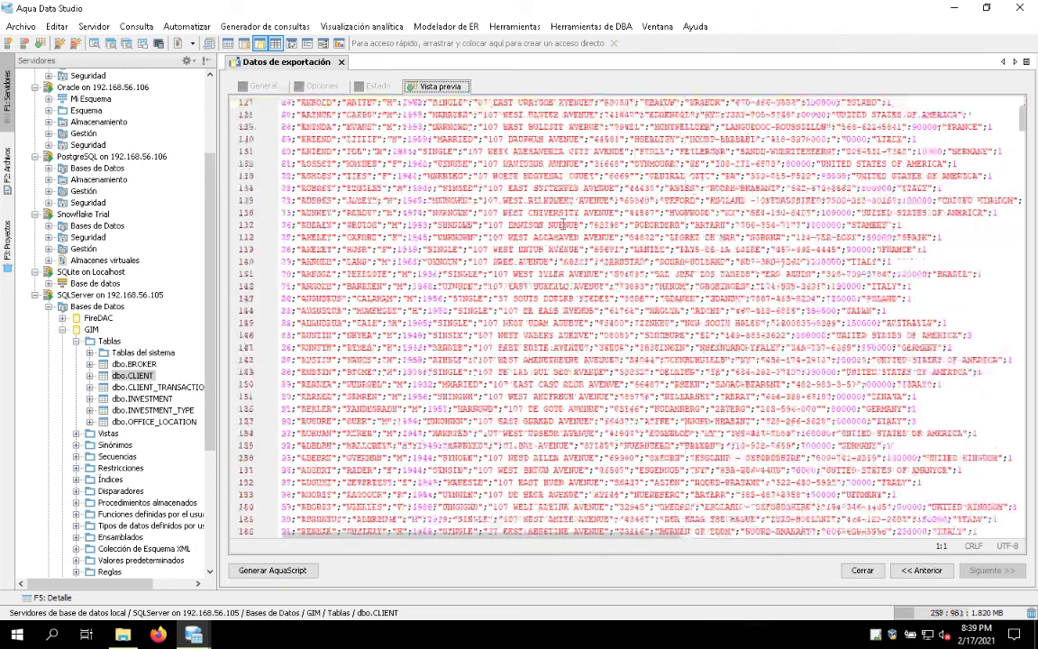